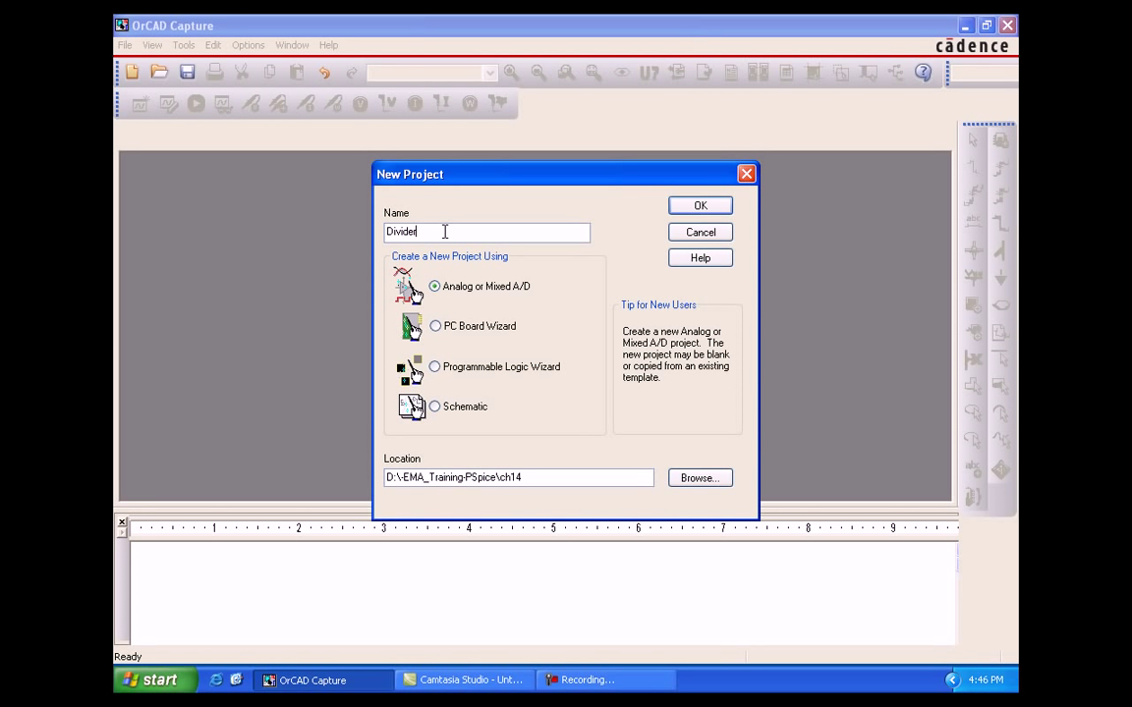
Set the new project's location to the existing ch15 folder inside D:\-EMA_Training-PSpice.
click(677, 478)
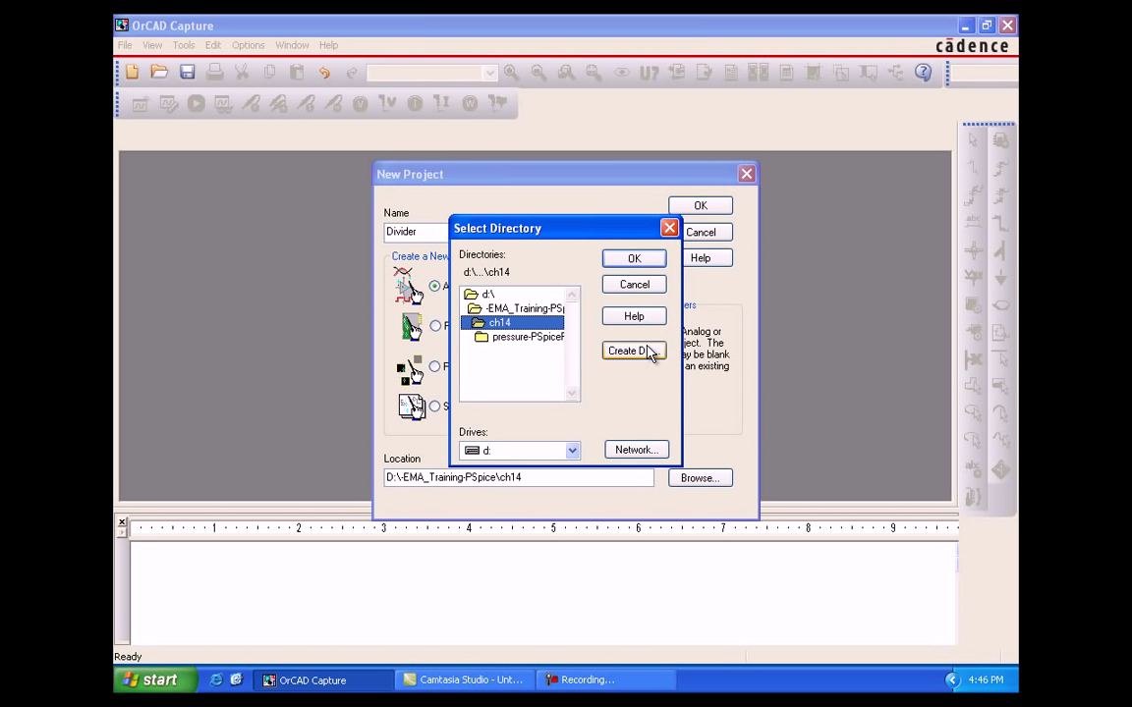
click(508, 311)
double_click(508, 311)
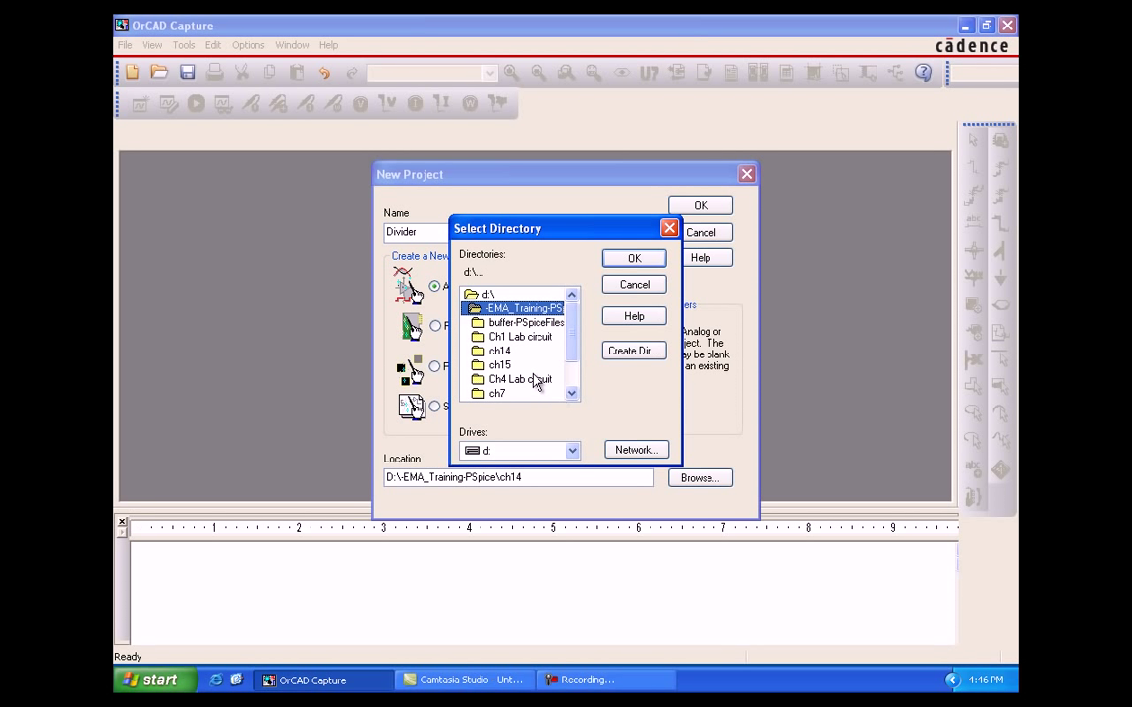
click(504, 364)
click(631, 258)
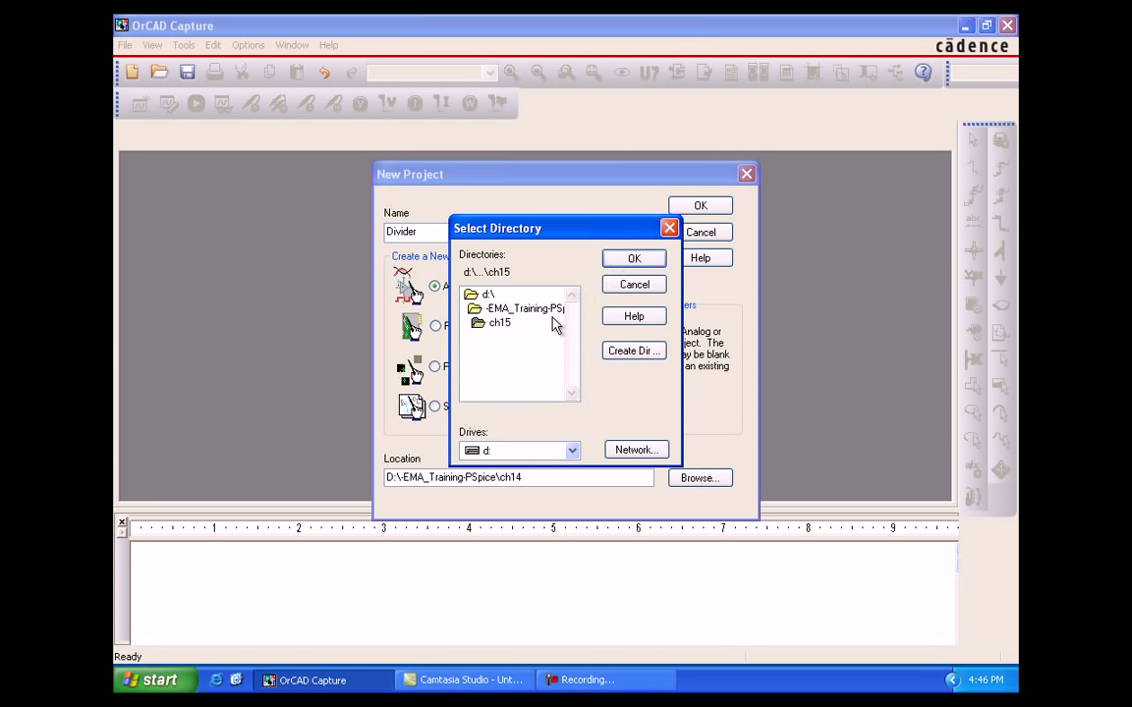
click(641, 262)
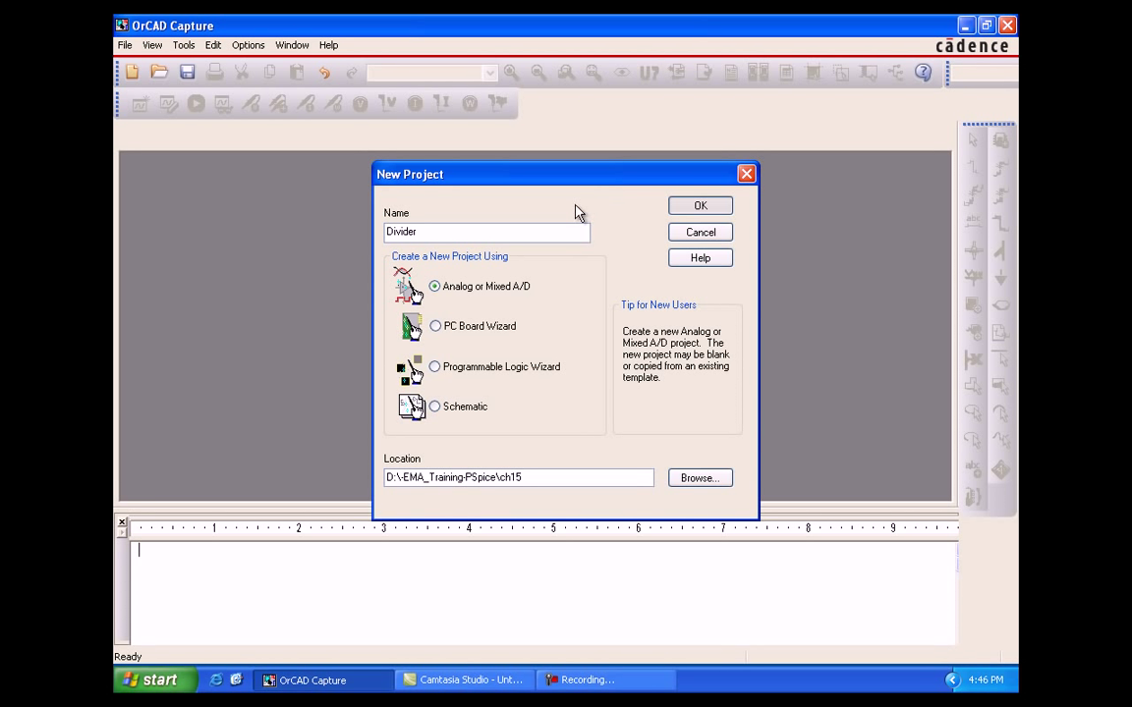
Create the Divider project as a blank PSpice project and maximize its schematic page.
click(700, 205)
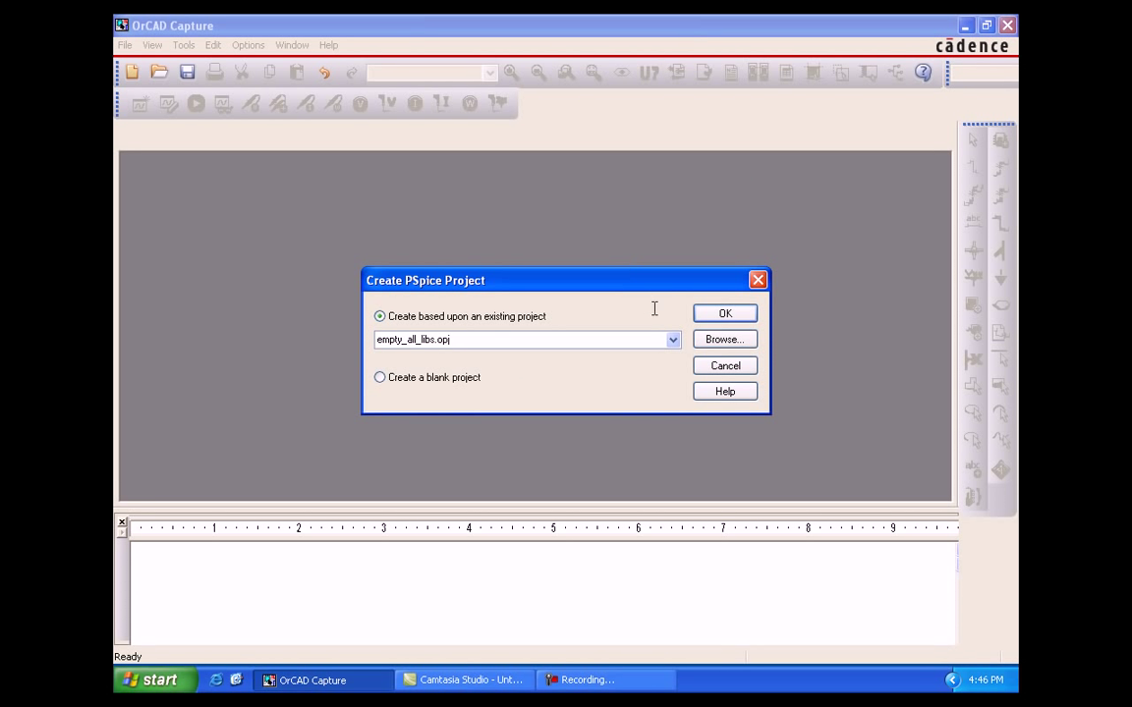
click(429, 381)
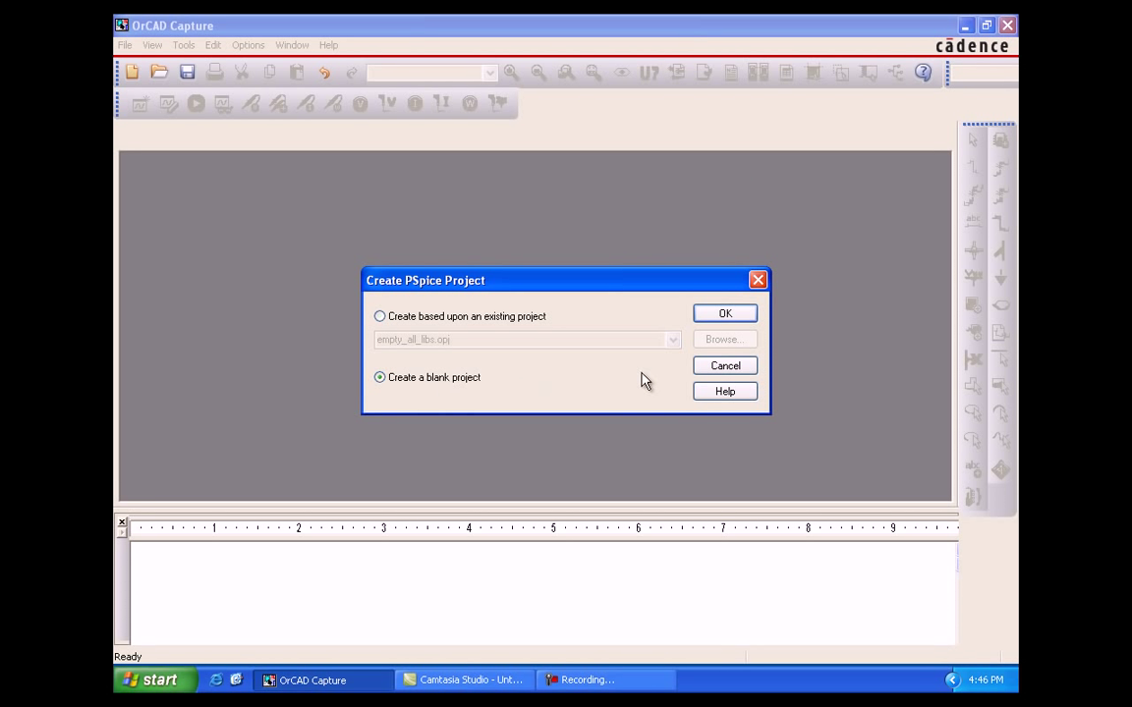
click(699, 315)
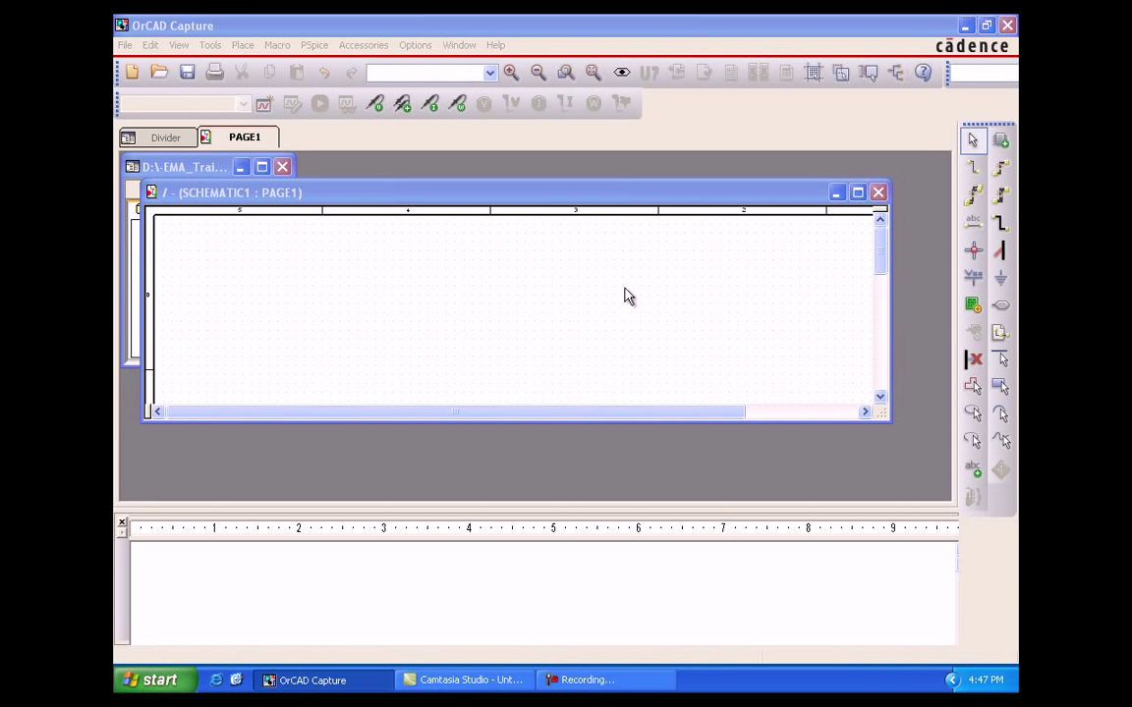
click(857, 192)
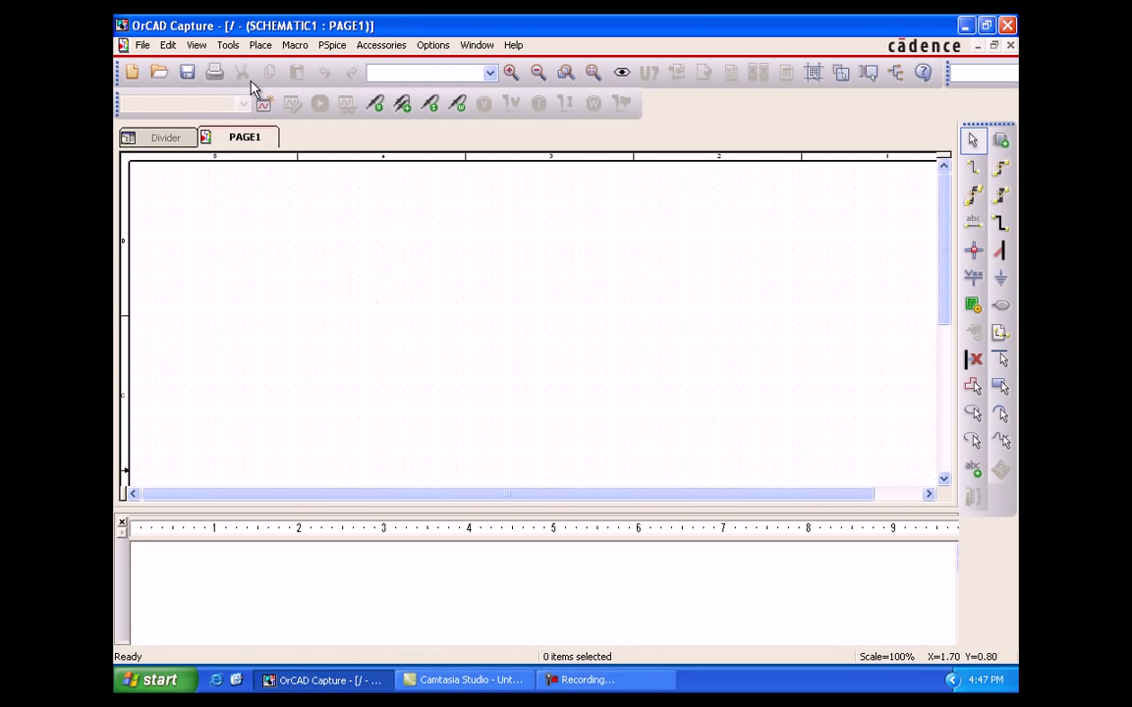
Place a hierarchical block on the page with reference HB1, primitive No, implementation type Schematic View and implementation name vdivide.
click(258, 47)
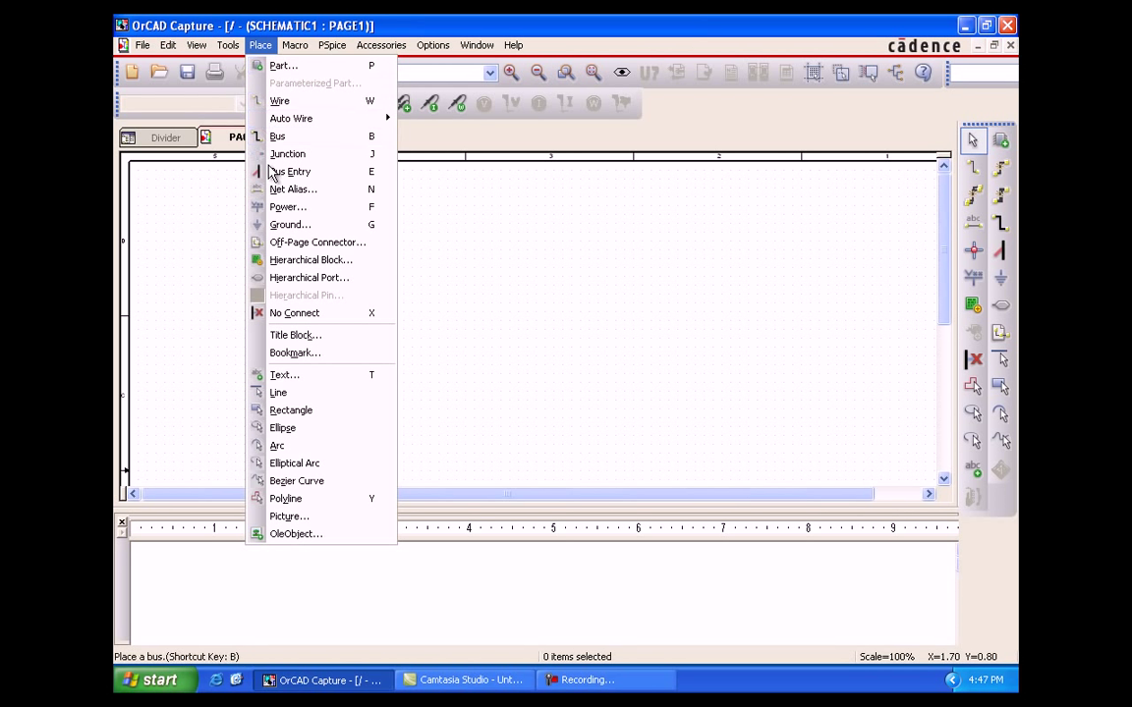
click(299, 260)
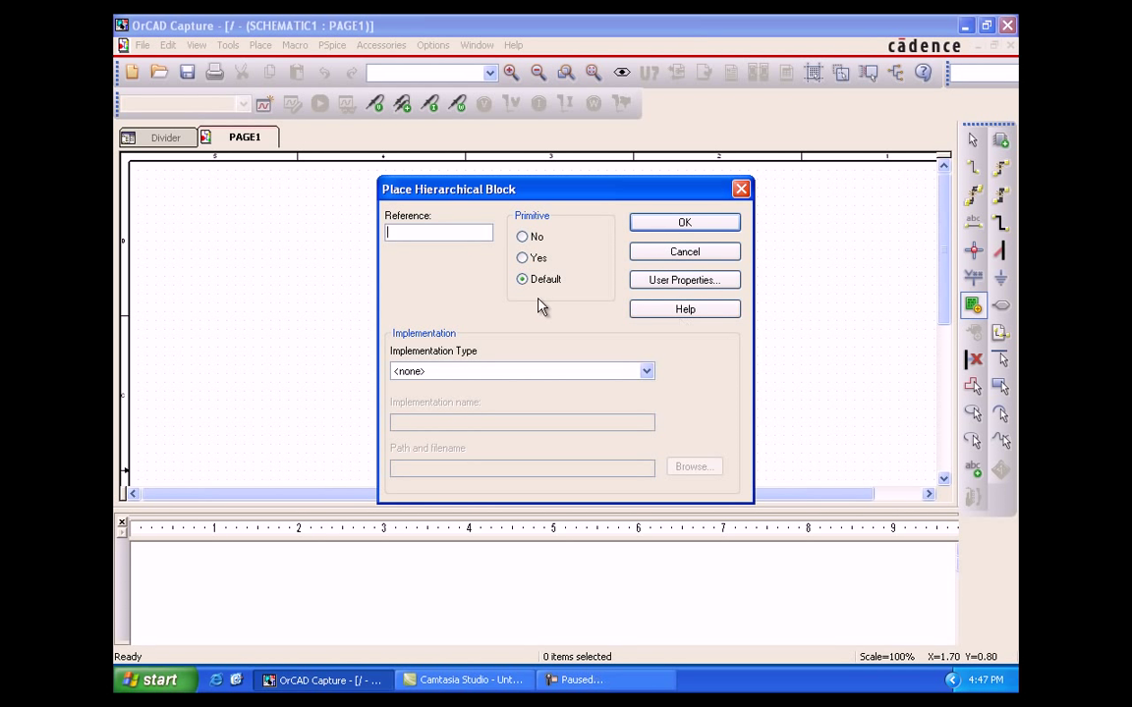
text(HB1)
click(521, 236)
click(647, 374)
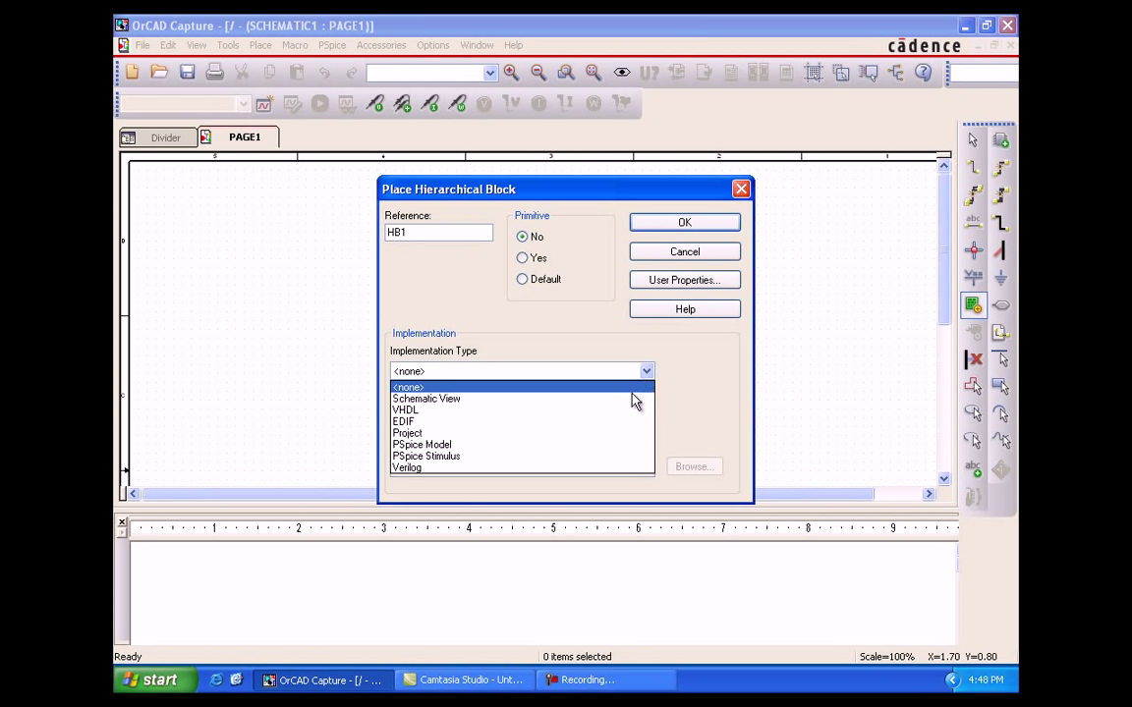
click(628, 399)
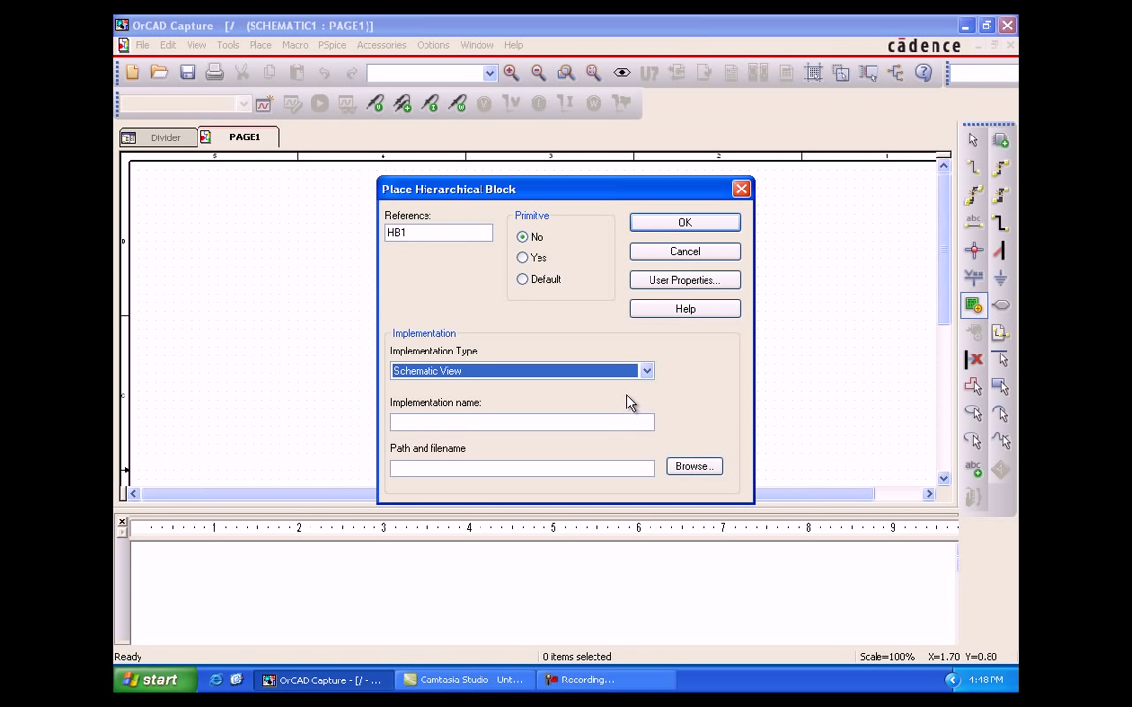
click(566, 425)
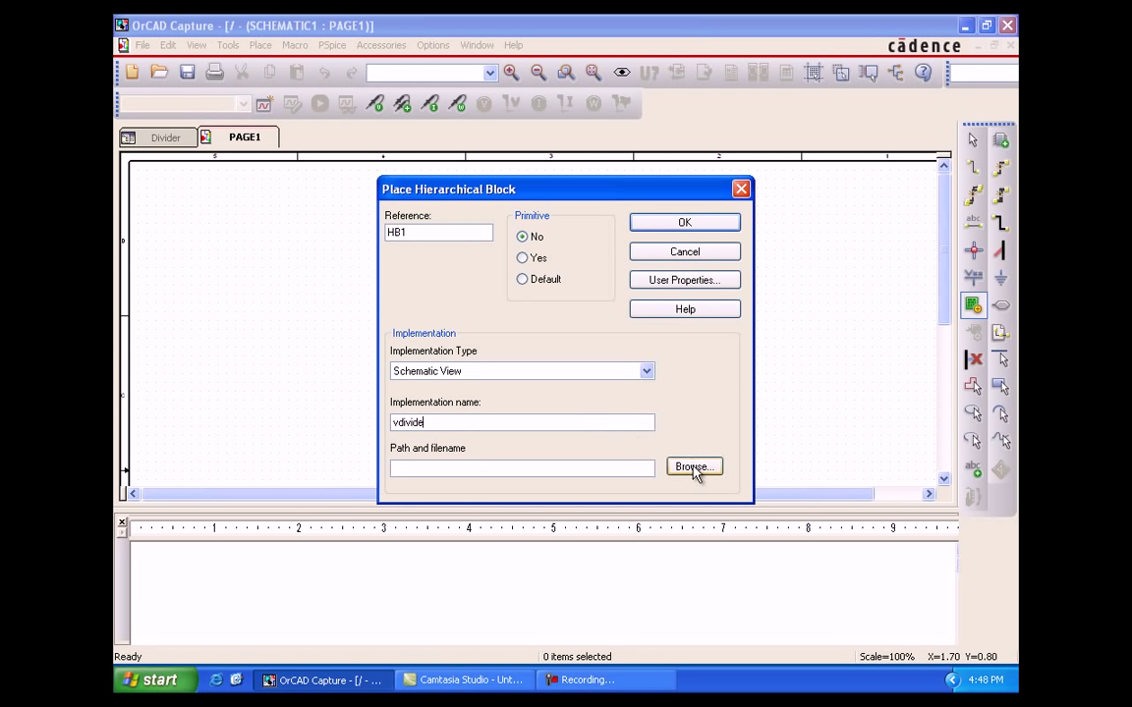
click(696, 232)
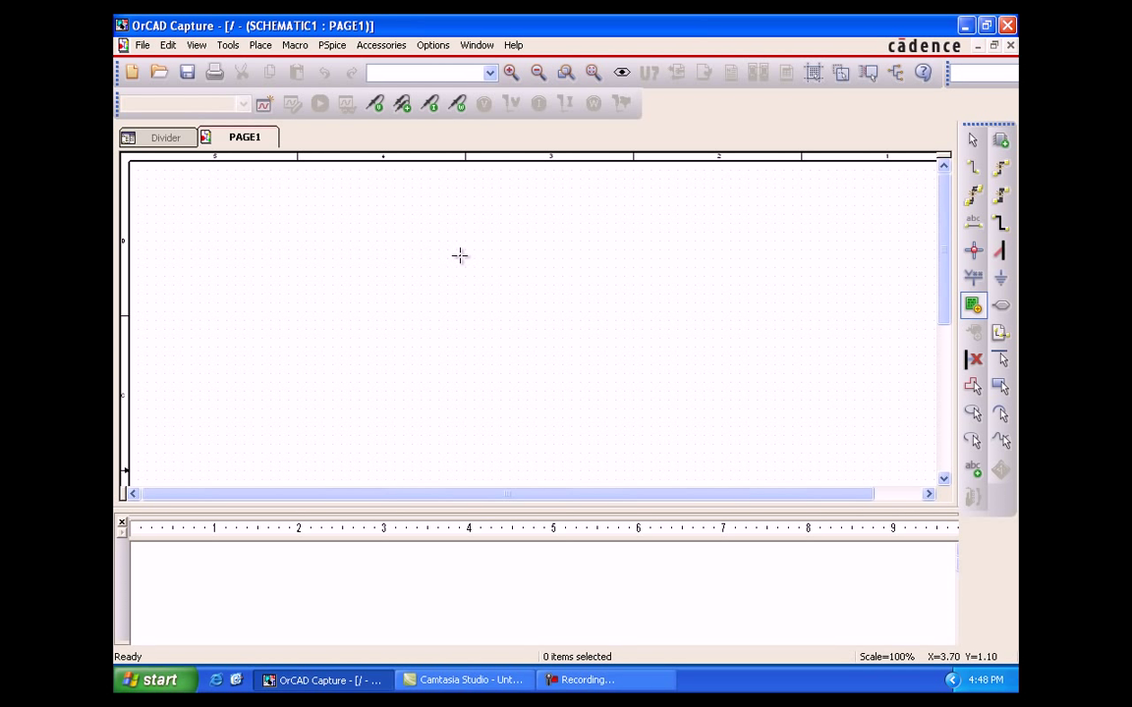
drag(457, 258, 570, 315)
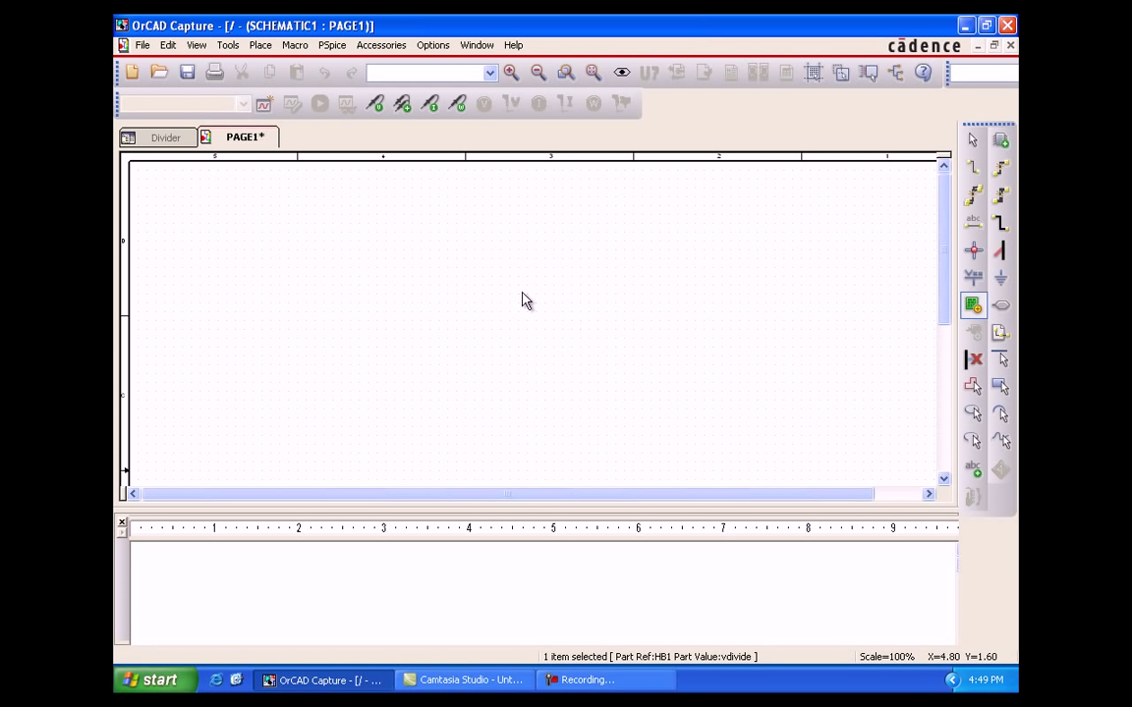
click(553, 348)
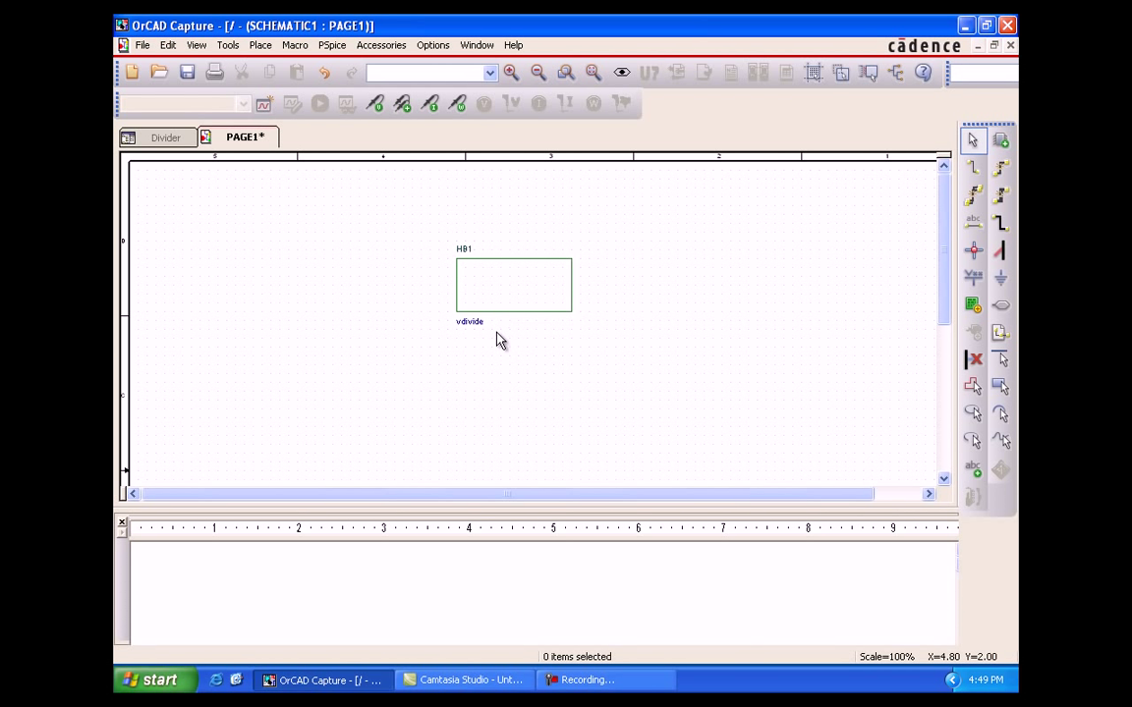
Add a passive scalar hierarchical pin named IN to the middle of the HB1 block's left edge.
click(532, 305)
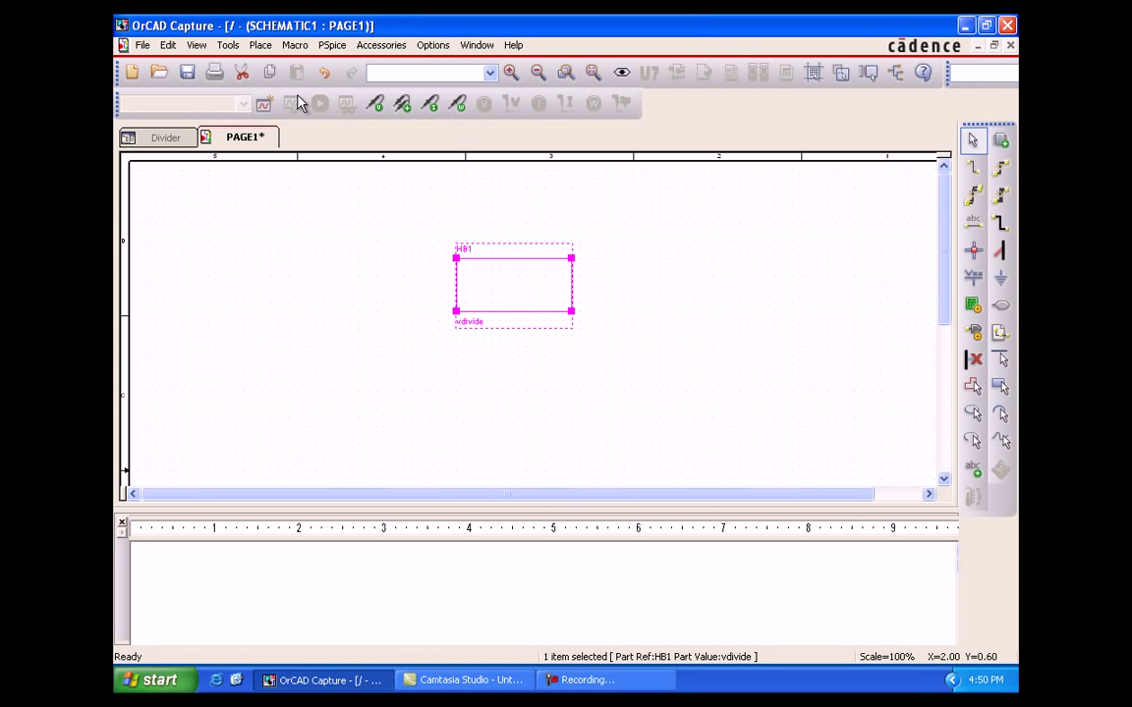
click(263, 45)
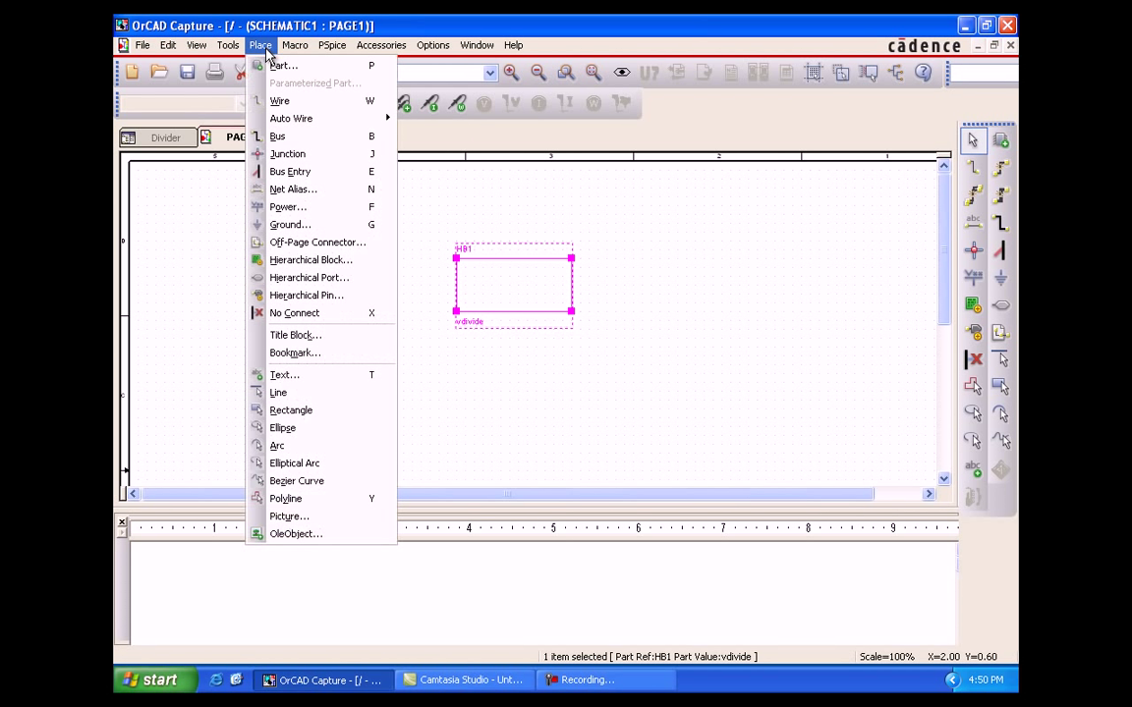
click(346, 297)
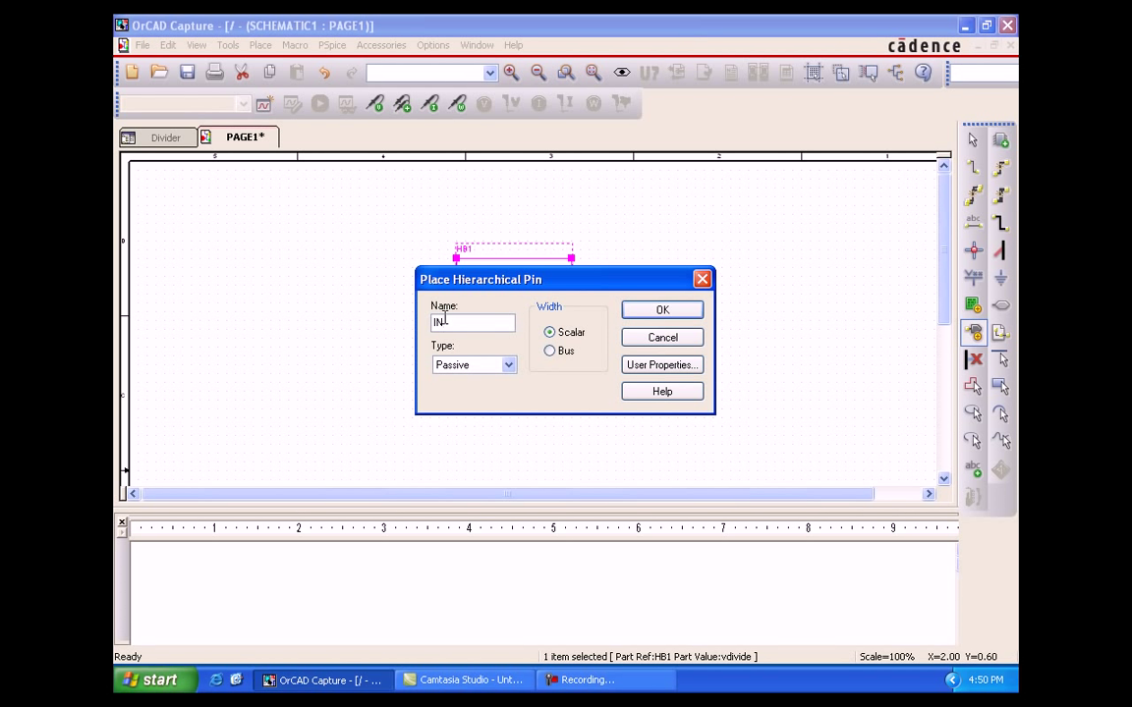
click(661, 312)
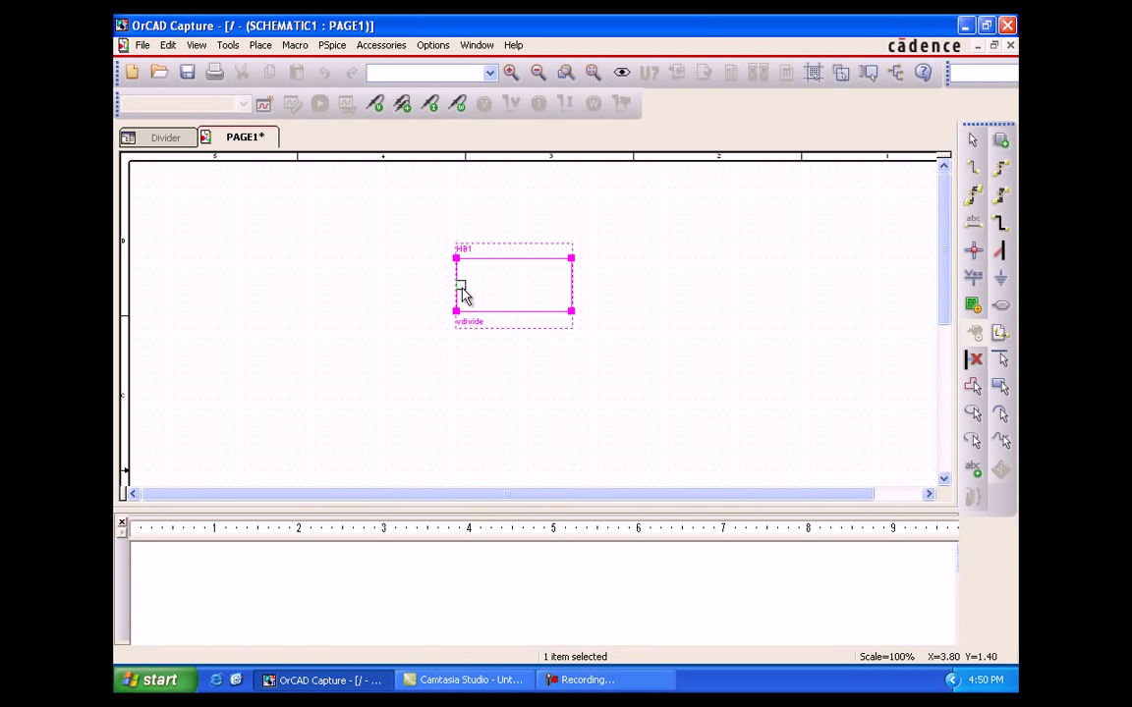
click(463, 288)
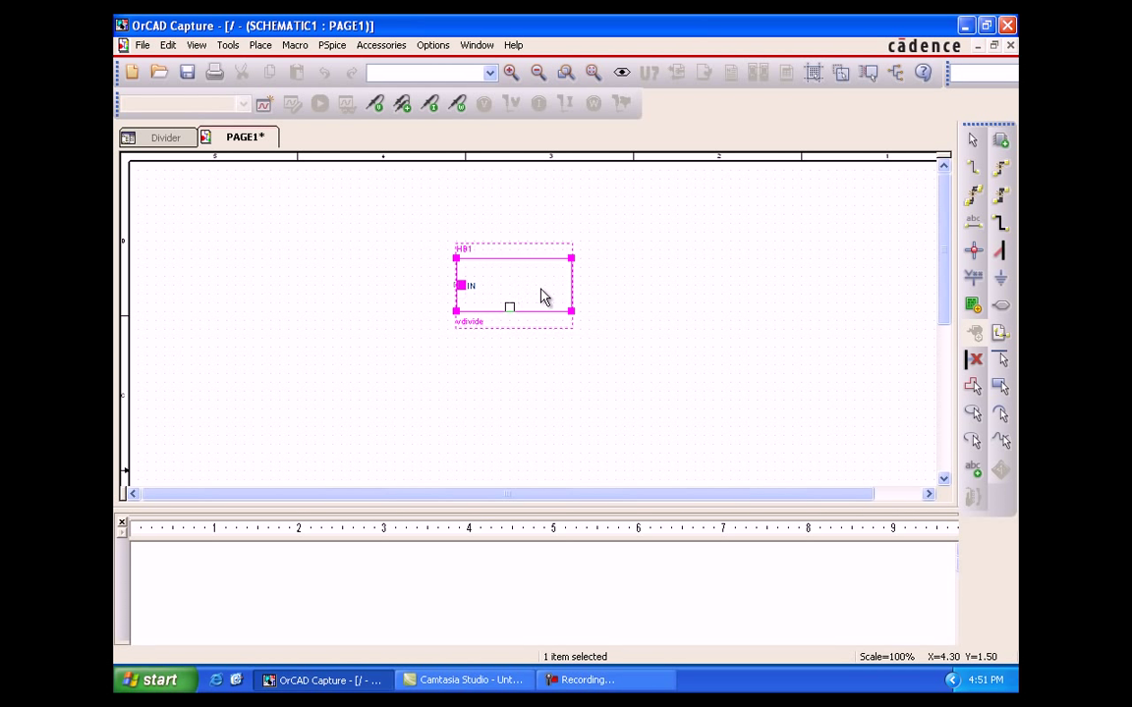
click(565, 291)
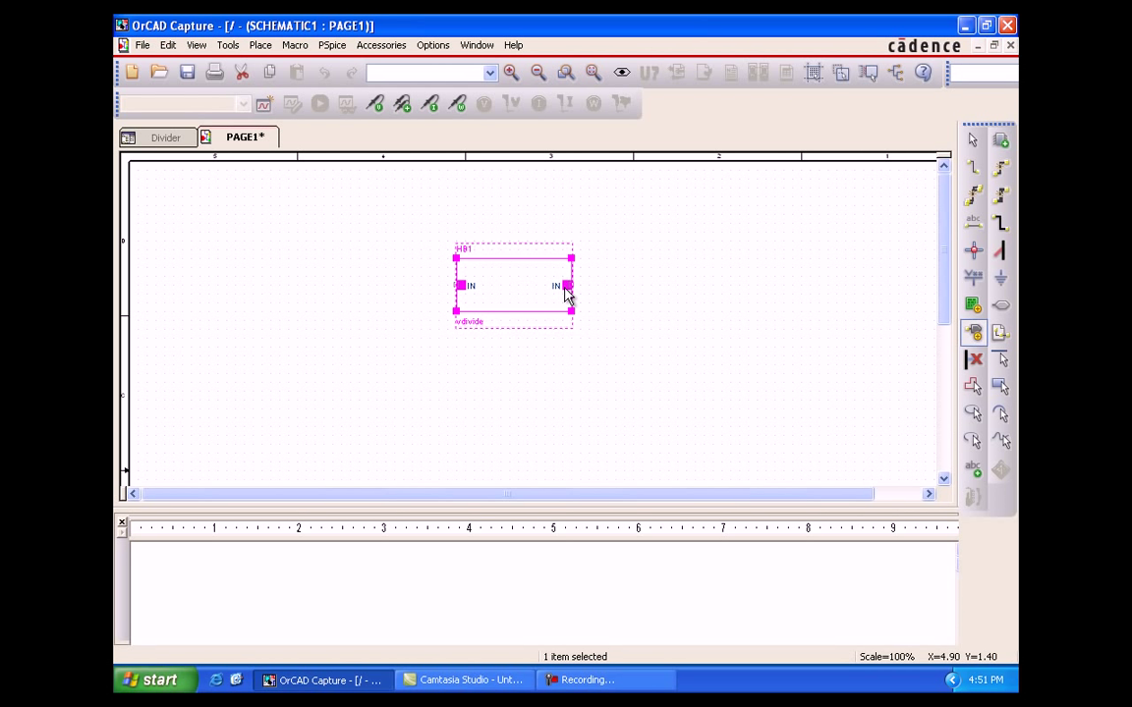
key(Escape)
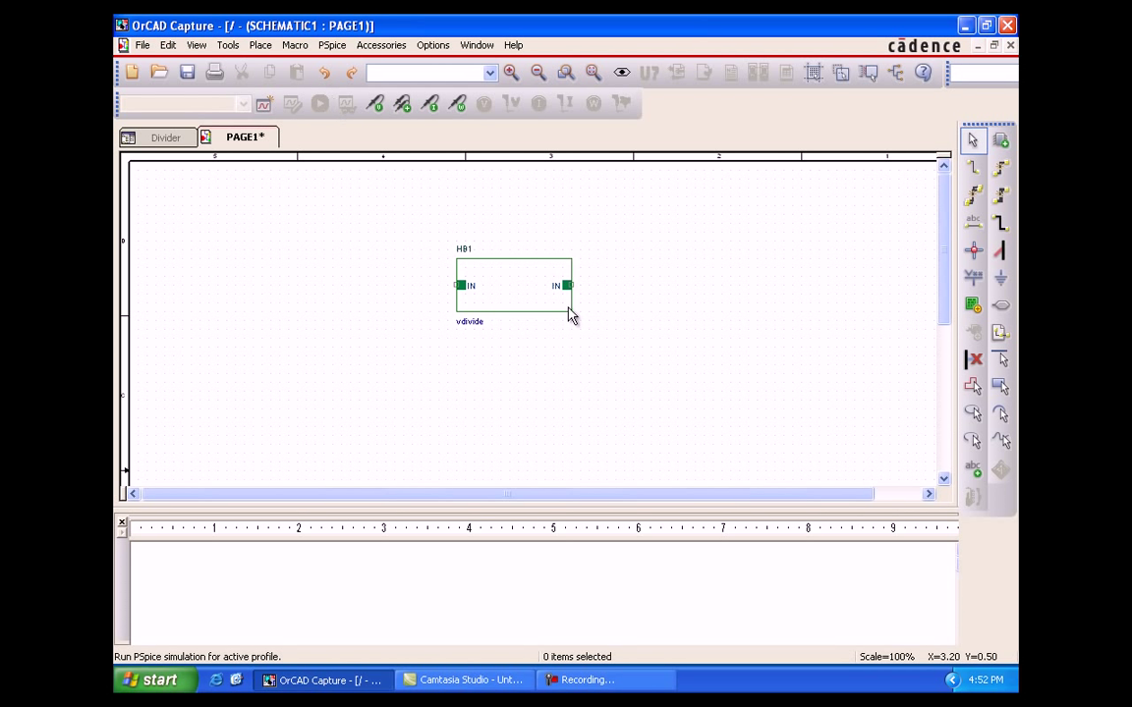
drag(566, 285, 566, 302)
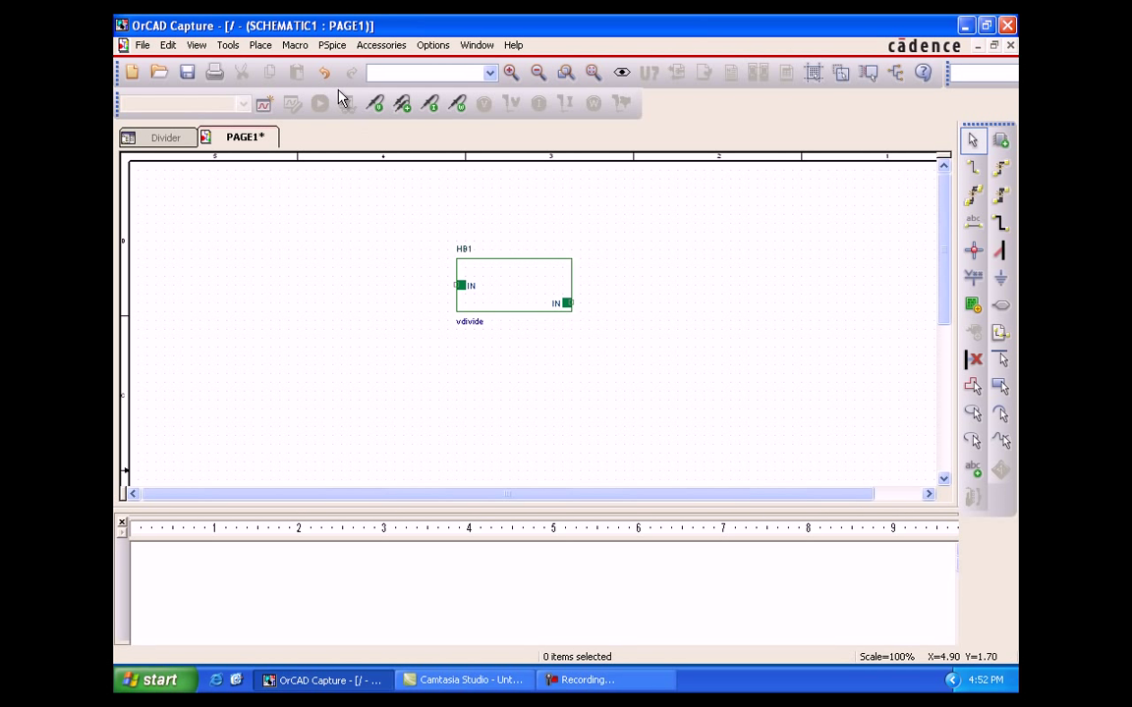
click(567, 304)
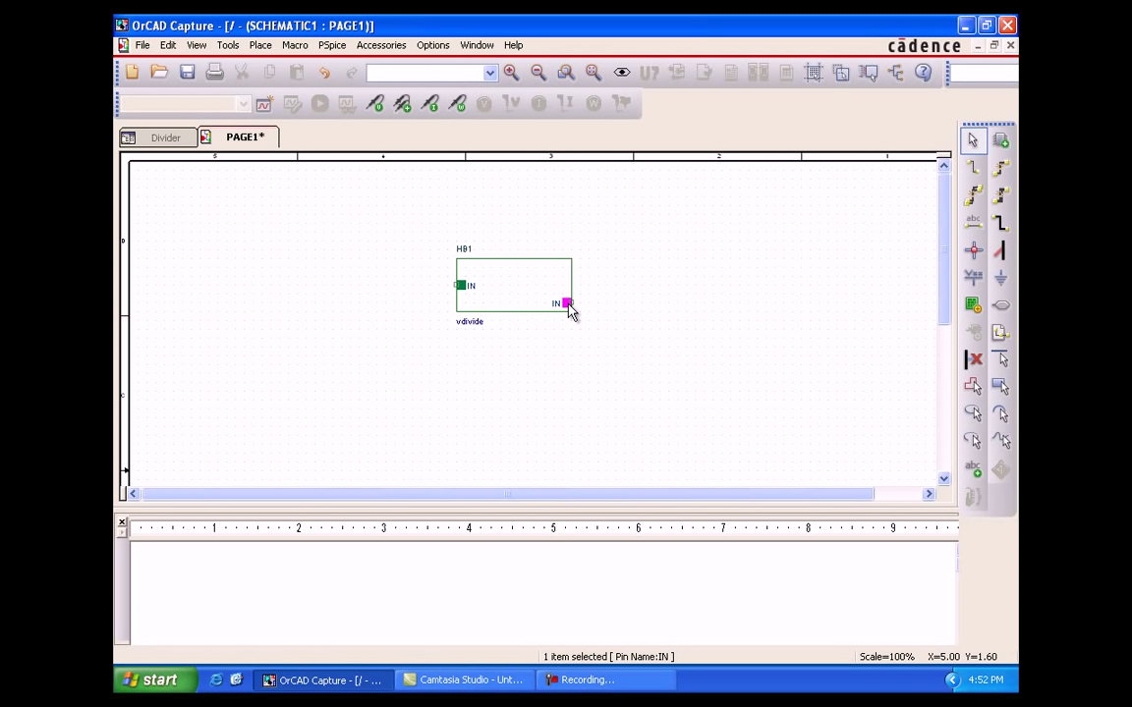
right_click(570, 311)
click(637, 598)
click(261, 46)
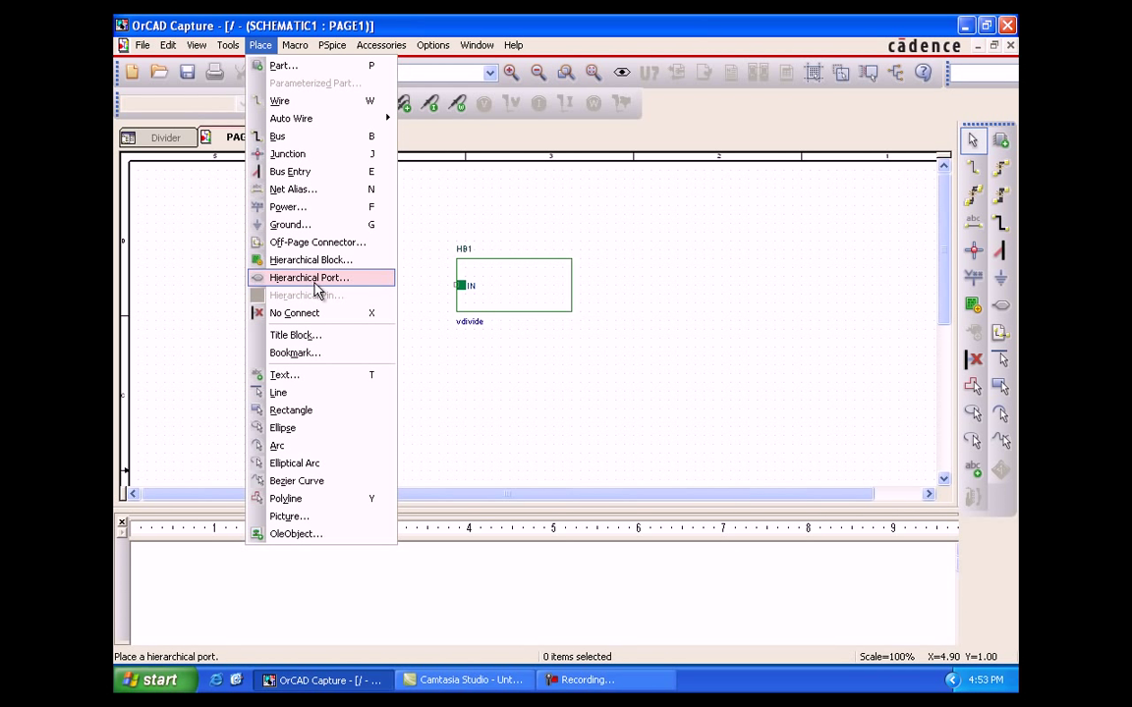
click(340, 261)
key(F9)
key(F9)
Add a scalar hierarchical pin named OUT with type Output to the HB1 block's right edge, opposite the IN pin.
click(475, 309)
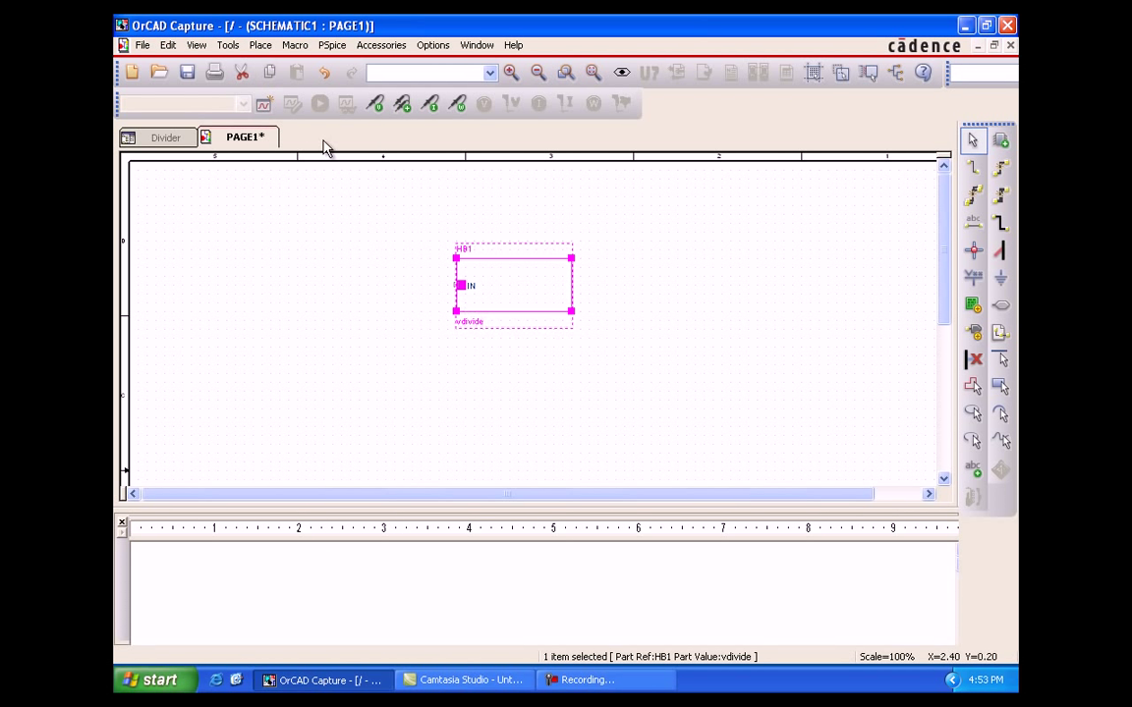
click(261, 45)
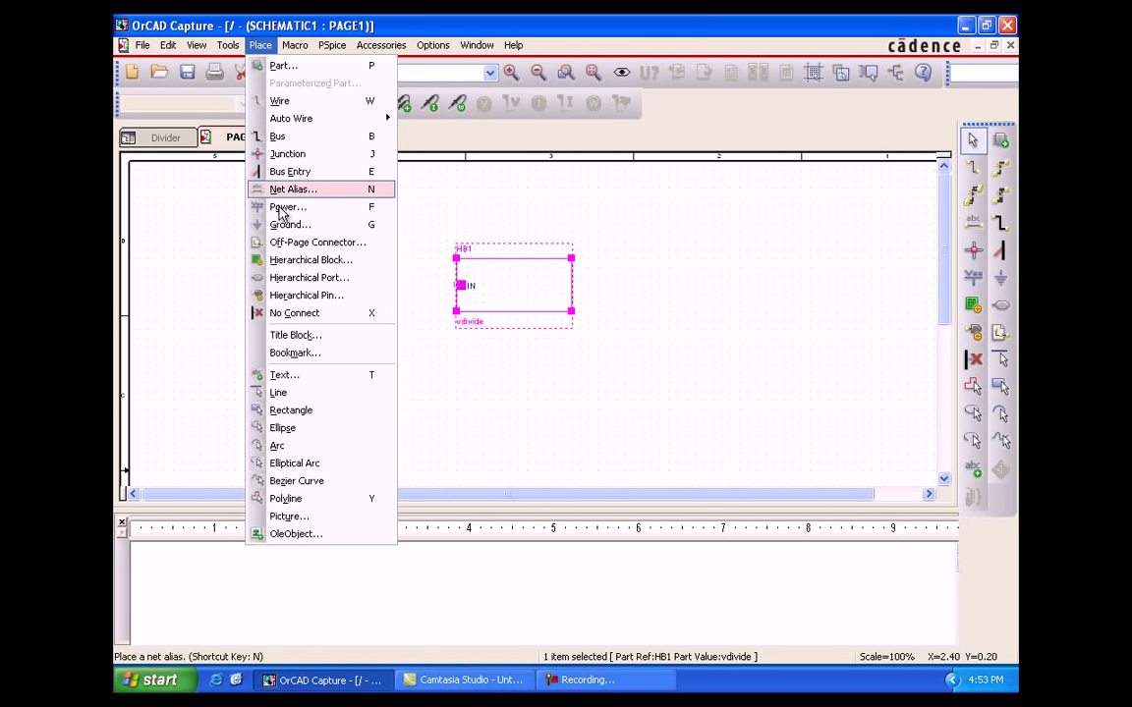
click(328, 297)
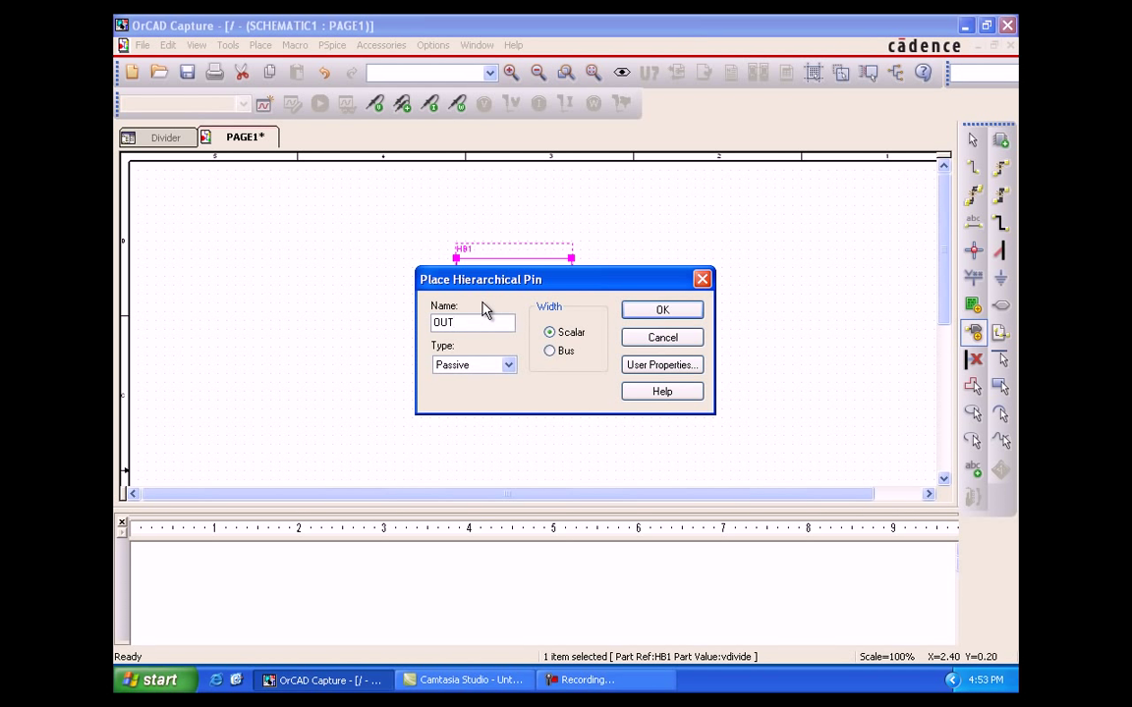
click(508, 366)
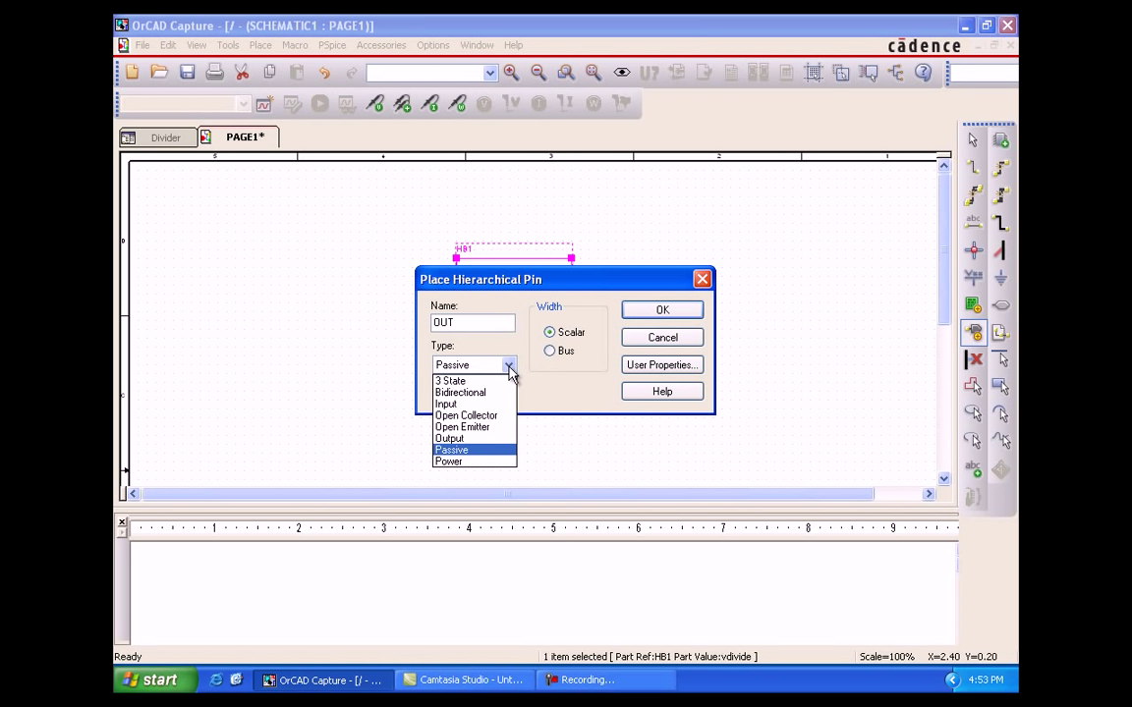
click(492, 438)
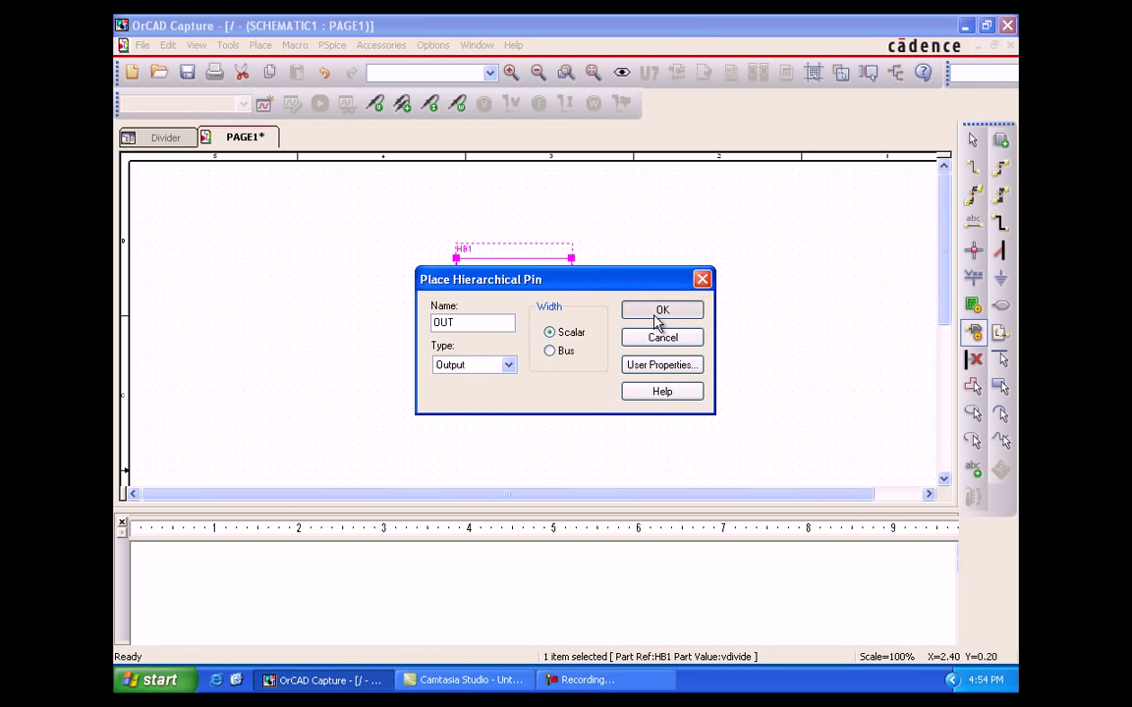
click(660, 315)
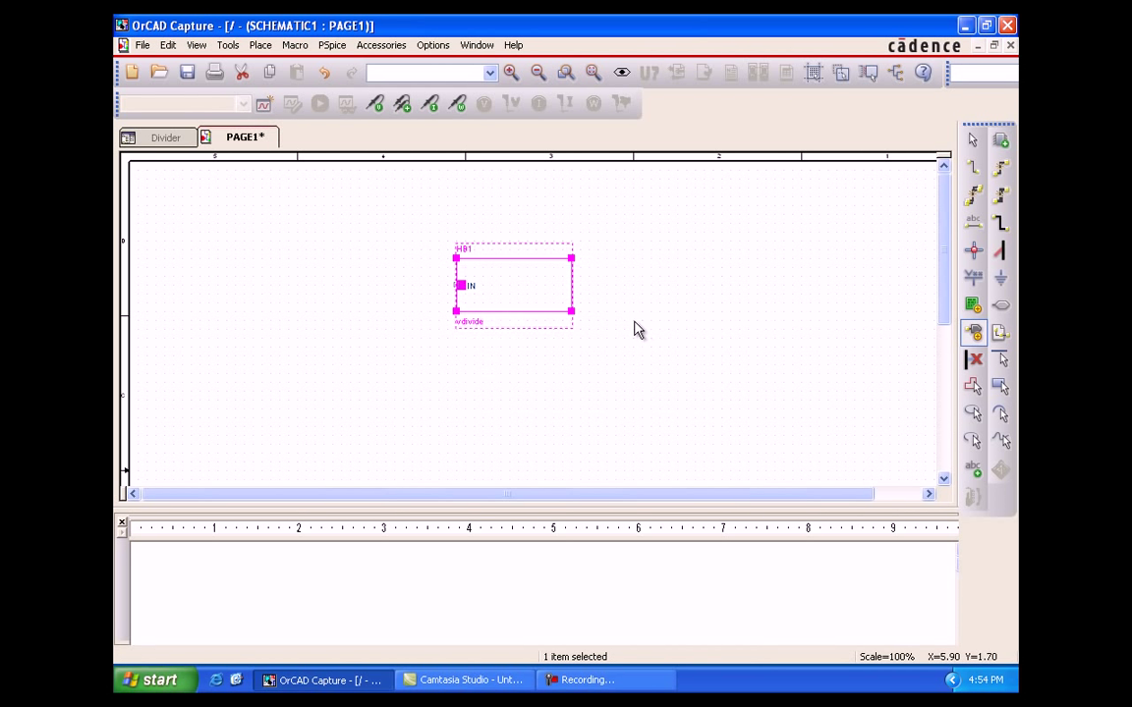
click(550, 294)
key(Escape)
Change the type of the HB1 block's IN pin to Input, apply the change to the design and close the property editor.
click(463, 287)
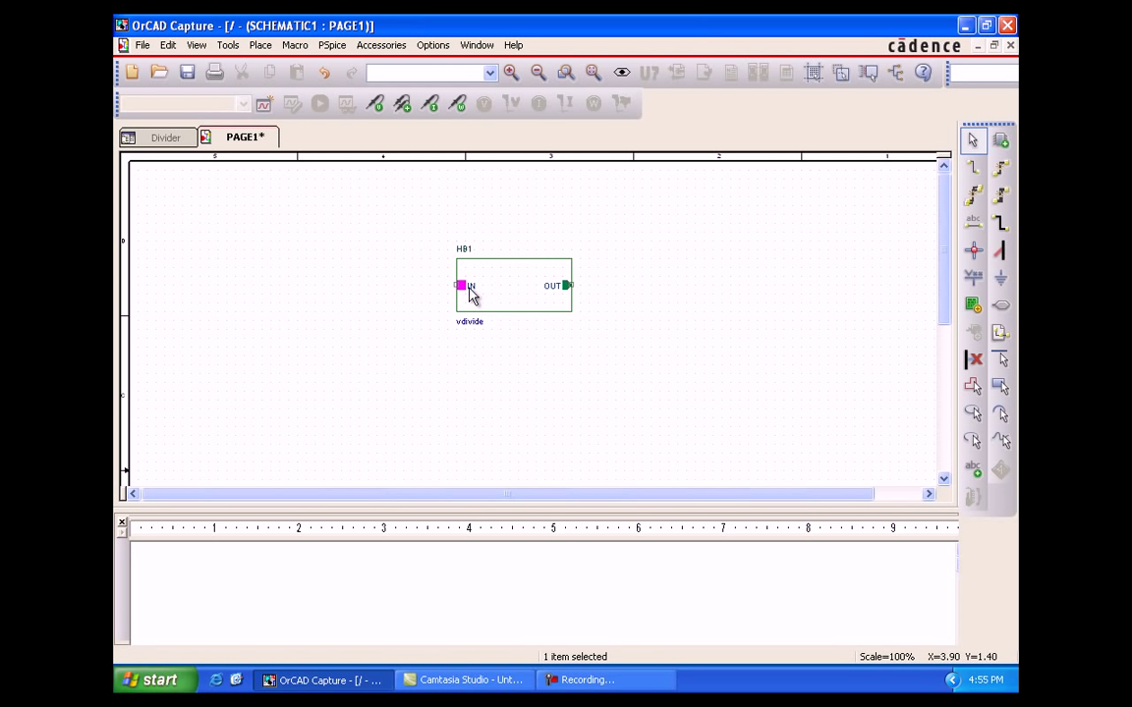
right_click(464, 290)
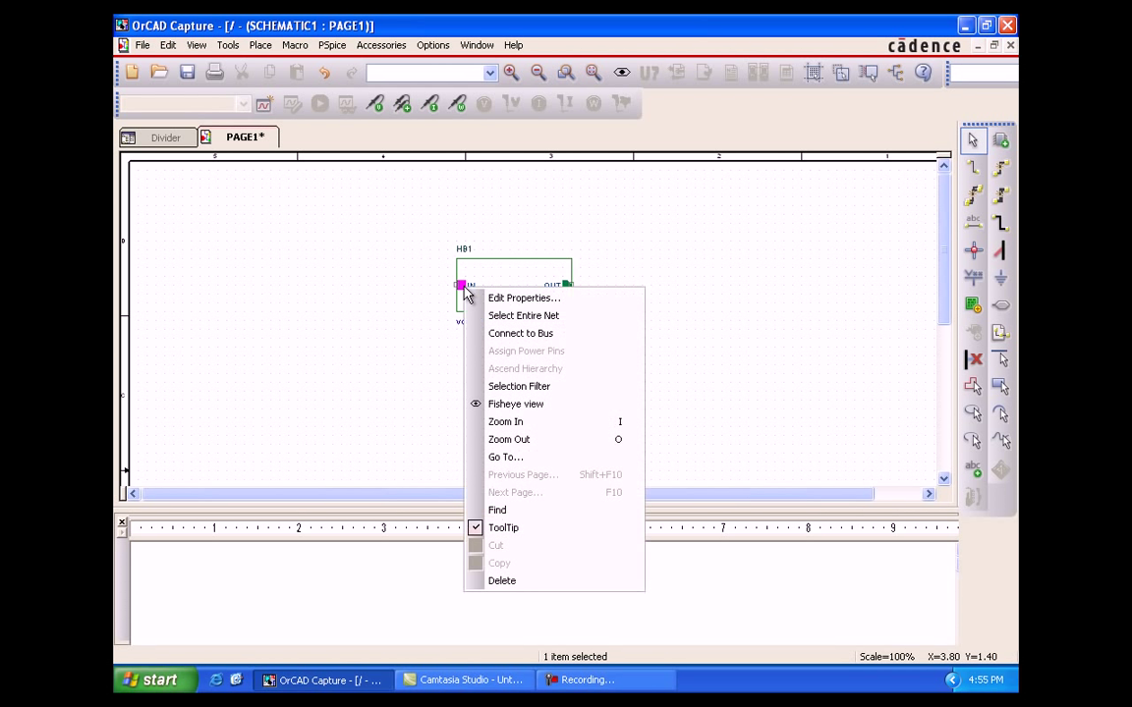
click(500, 299)
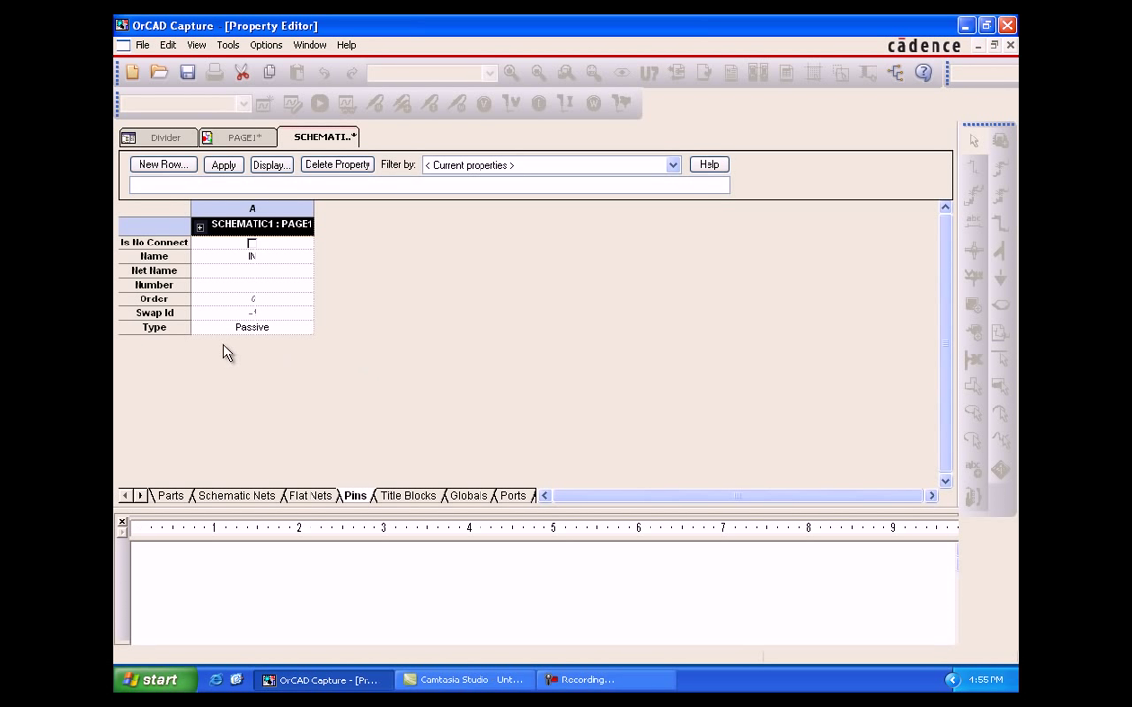
click(271, 332)
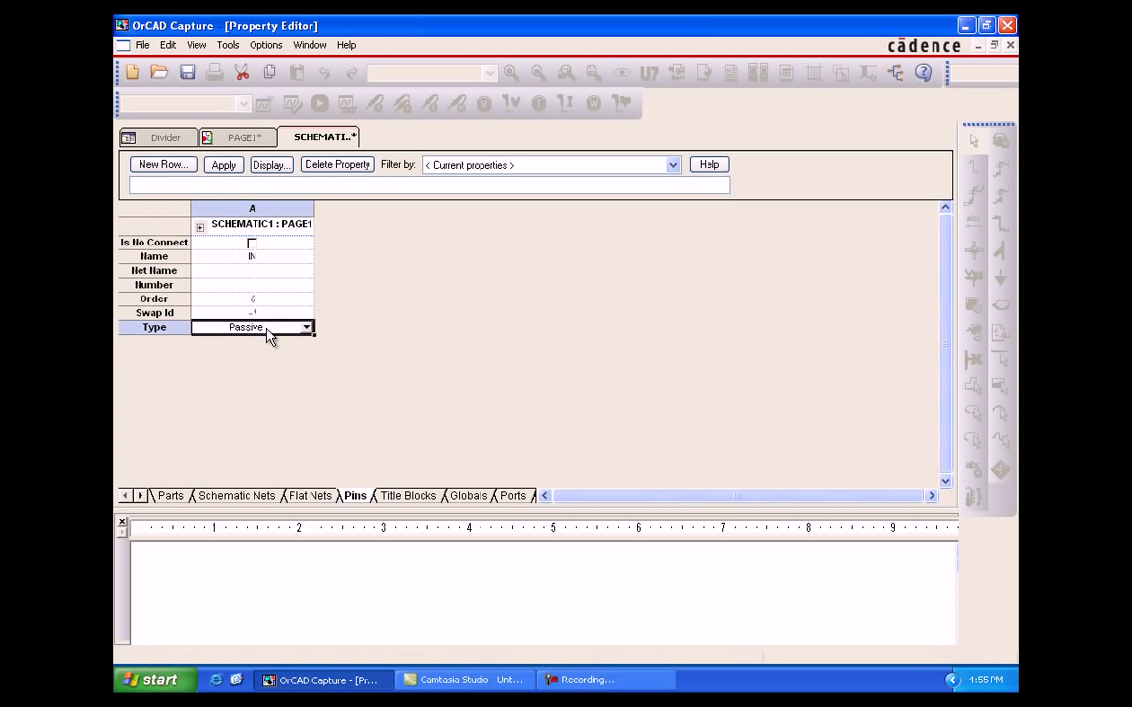
click(306, 329)
click(292, 346)
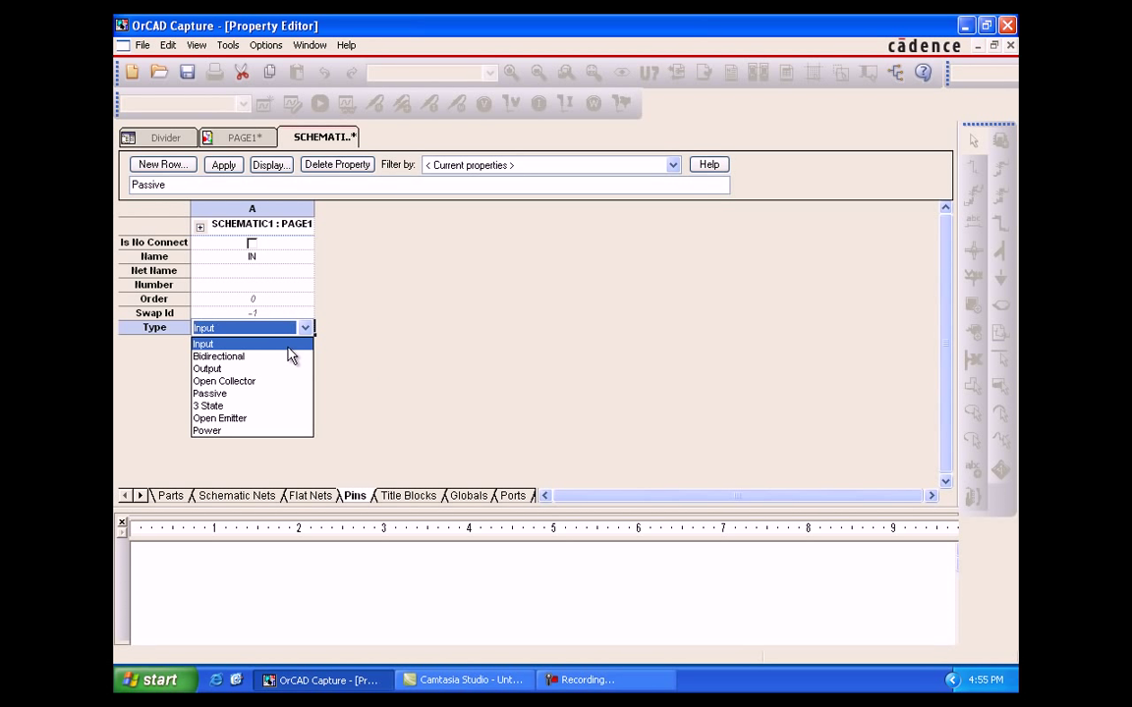
click(225, 166)
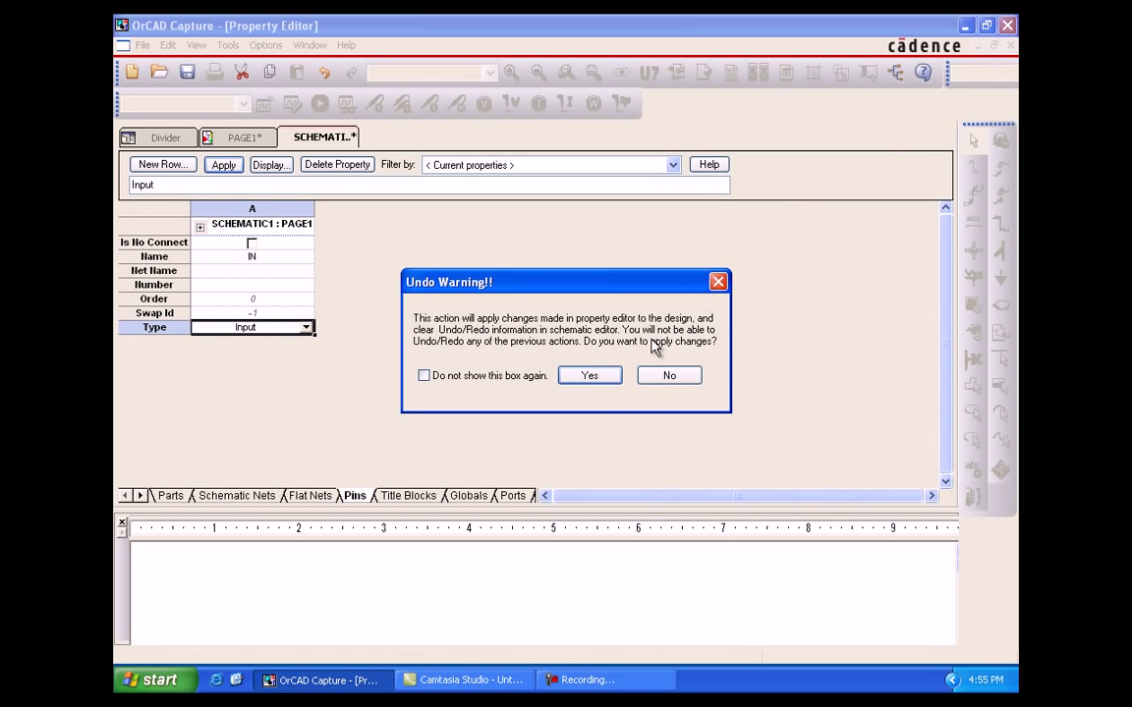
click(590, 377)
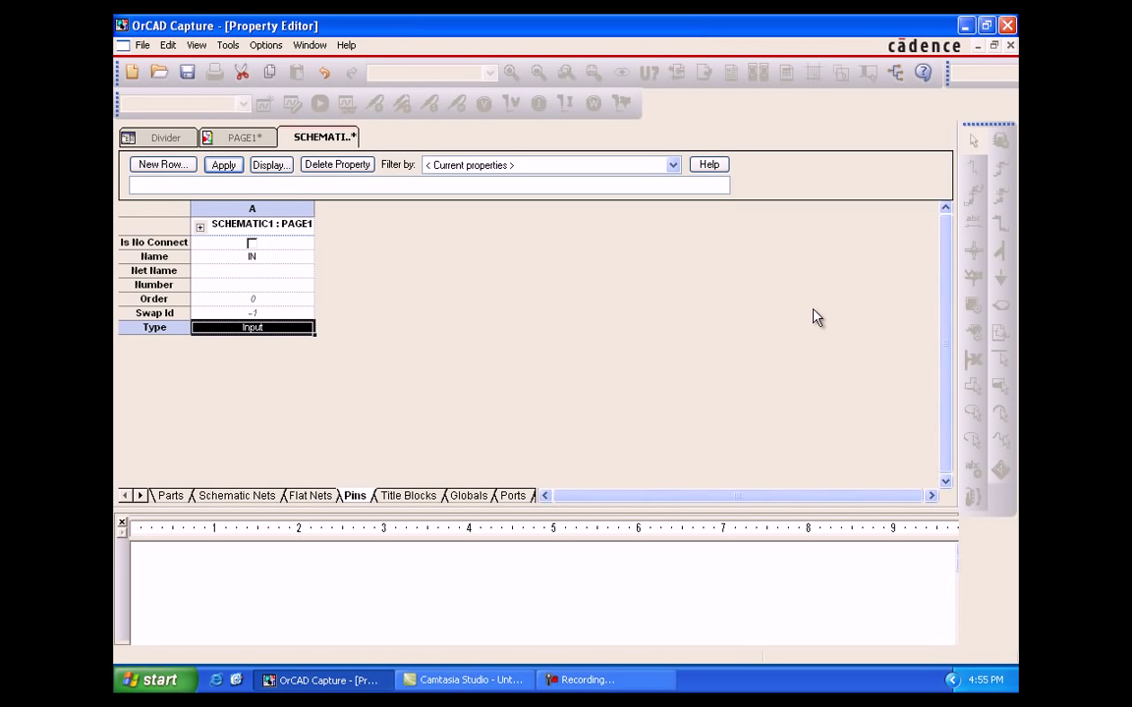
click(1010, 46)
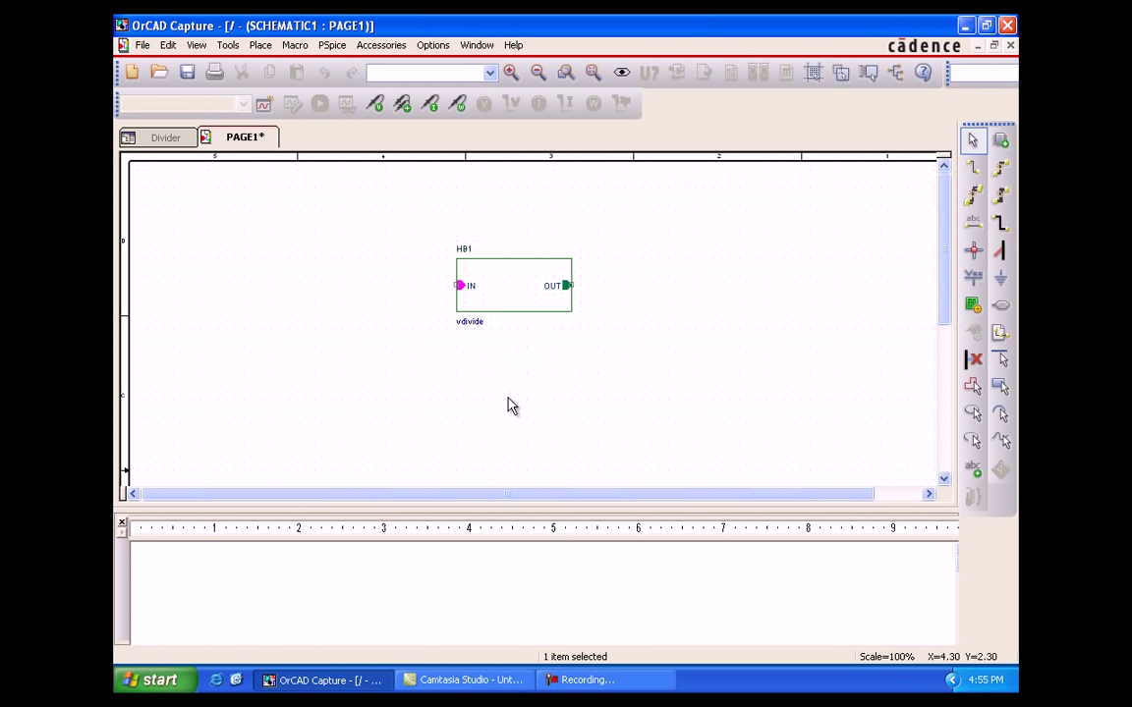
click(471, 290)
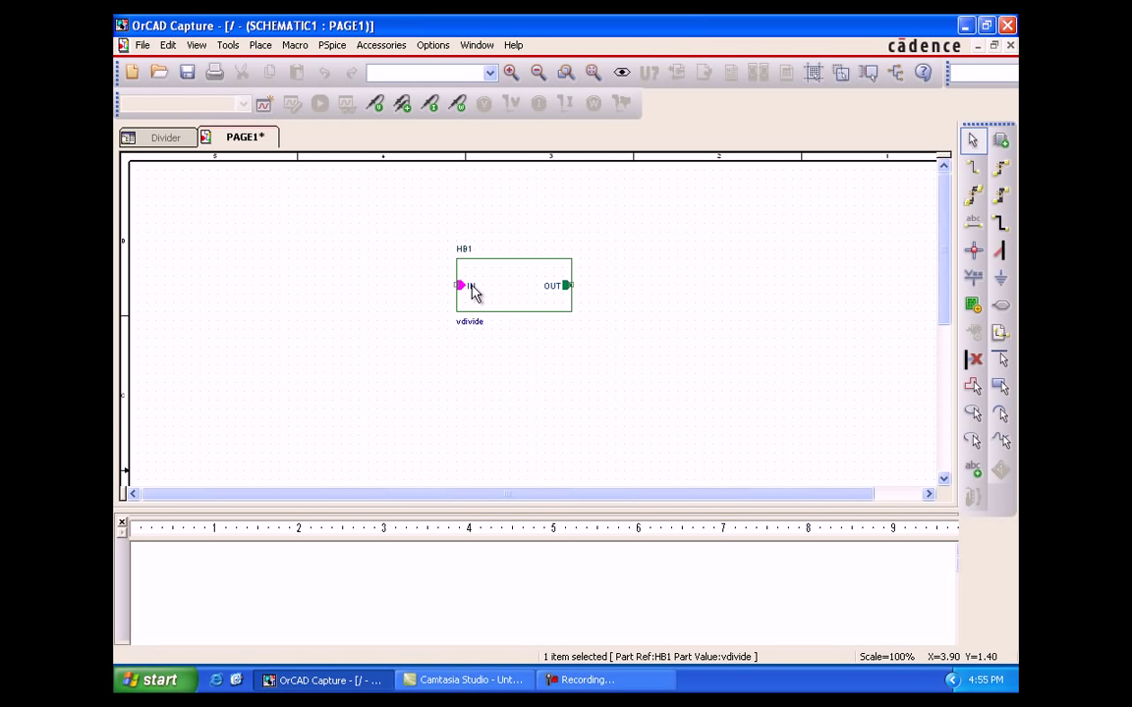
click(648, 305)
Place a vertically rotated R/ANALOG resistor just outside the HB1 block, slightly below its OUT pin.
click(1001, 141)
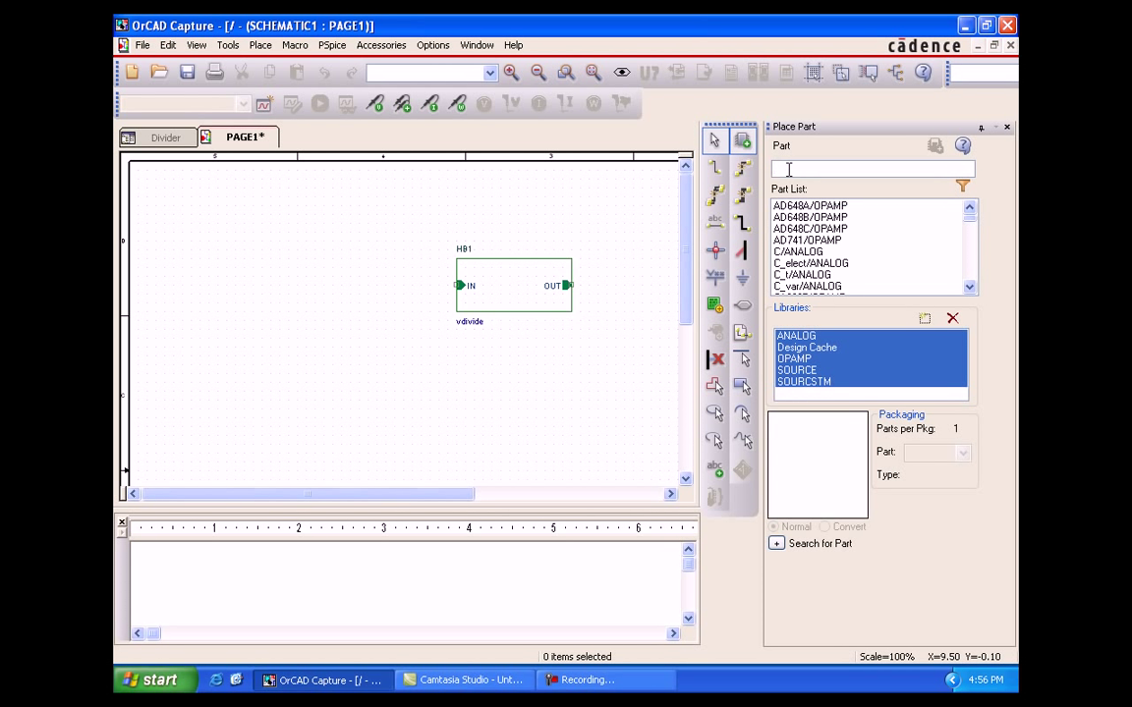
text(r)
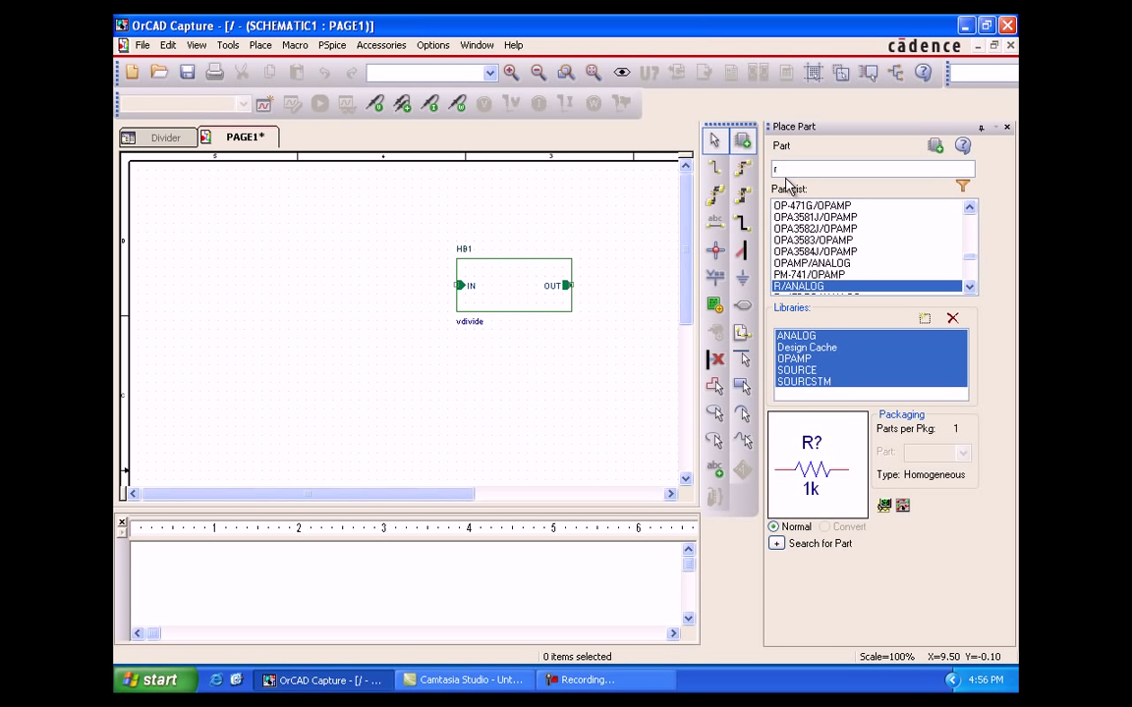
click(936, 147)
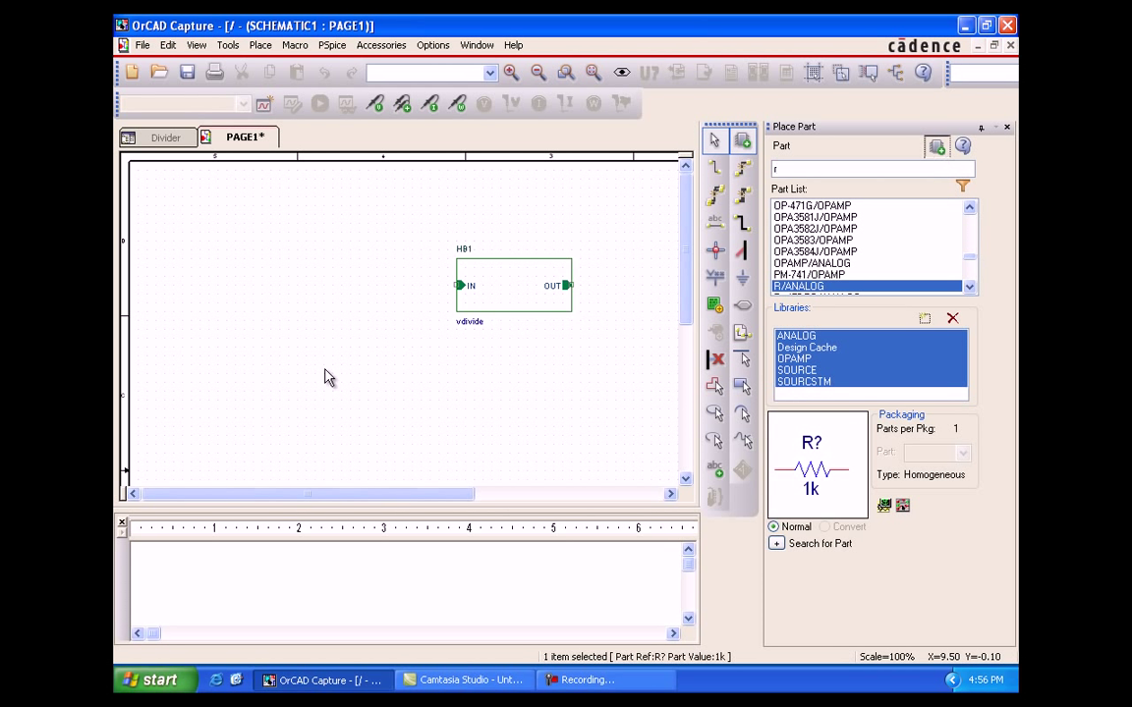
key(r)
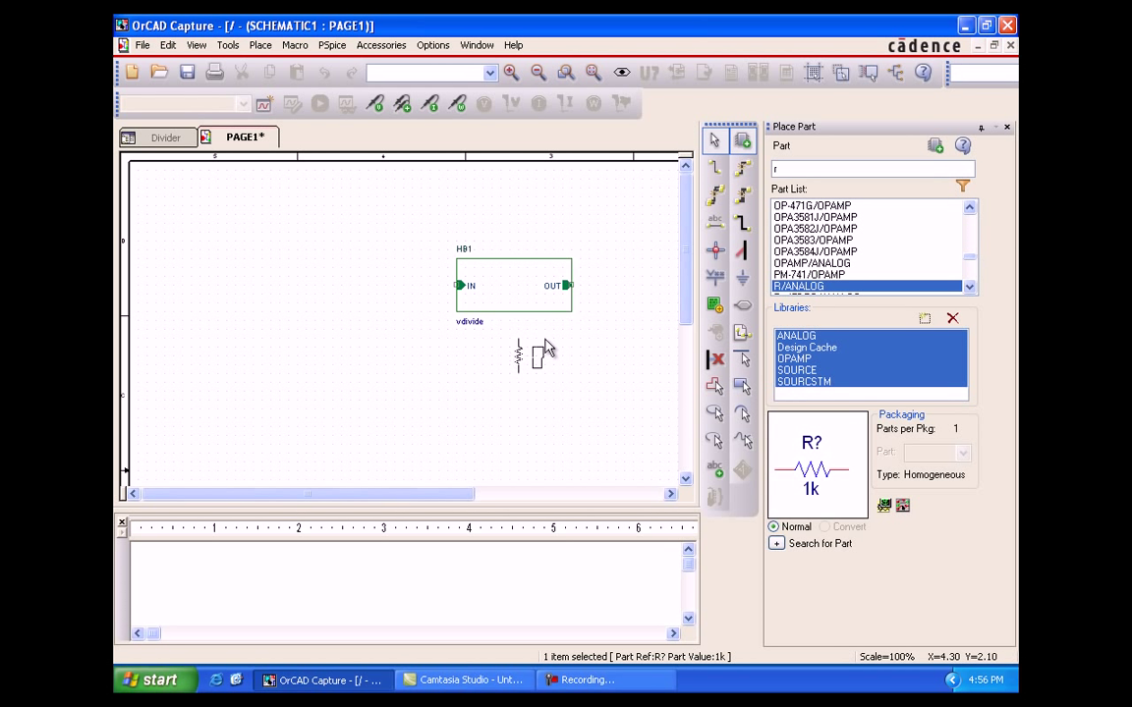
click(609, 323)
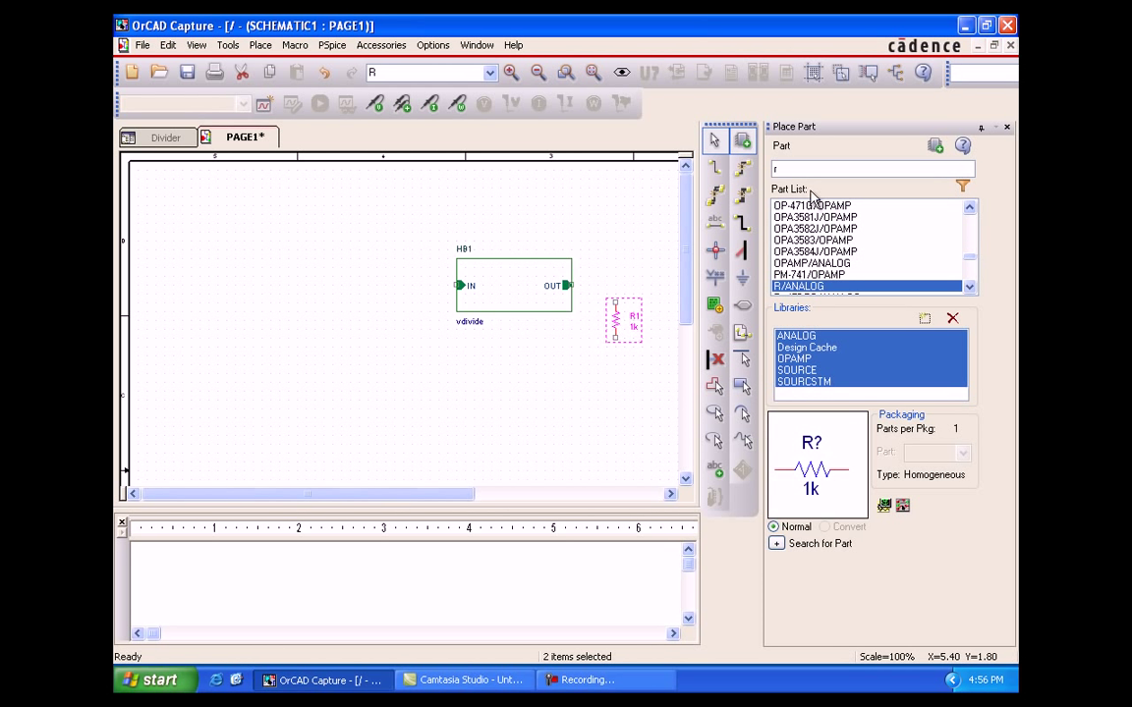
Place a VDC/SOURCE voltage source on the IN side of the HB1 block, slightly below the pin.
text(vdc)
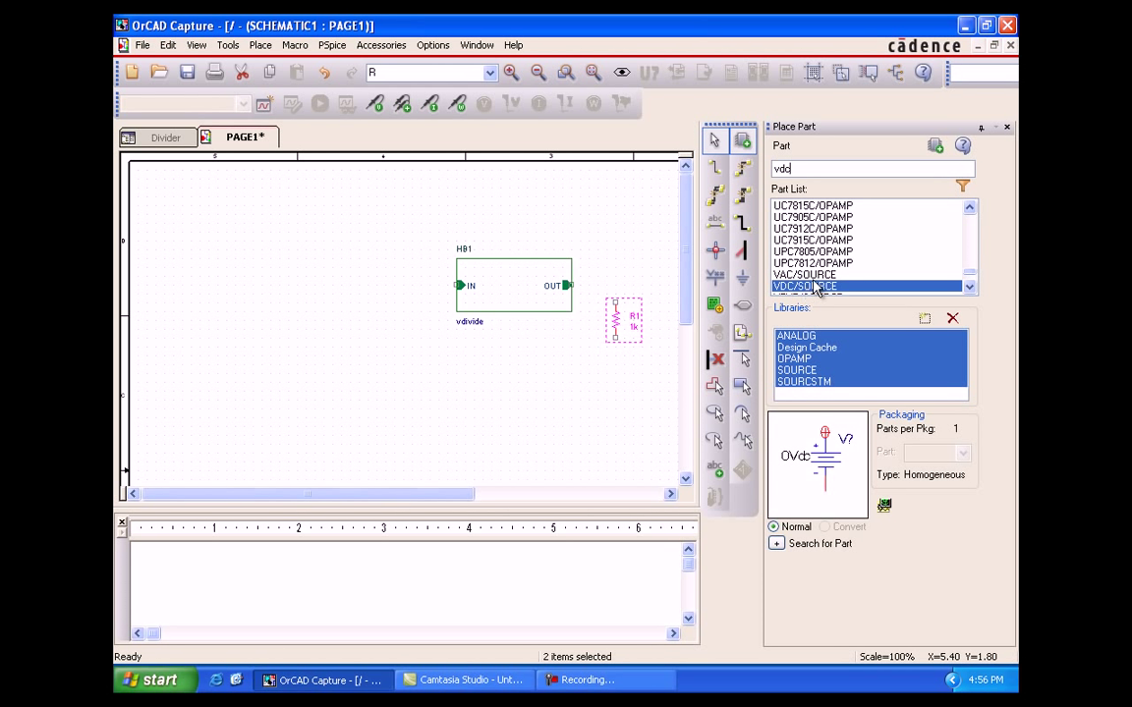
click(936, 145)
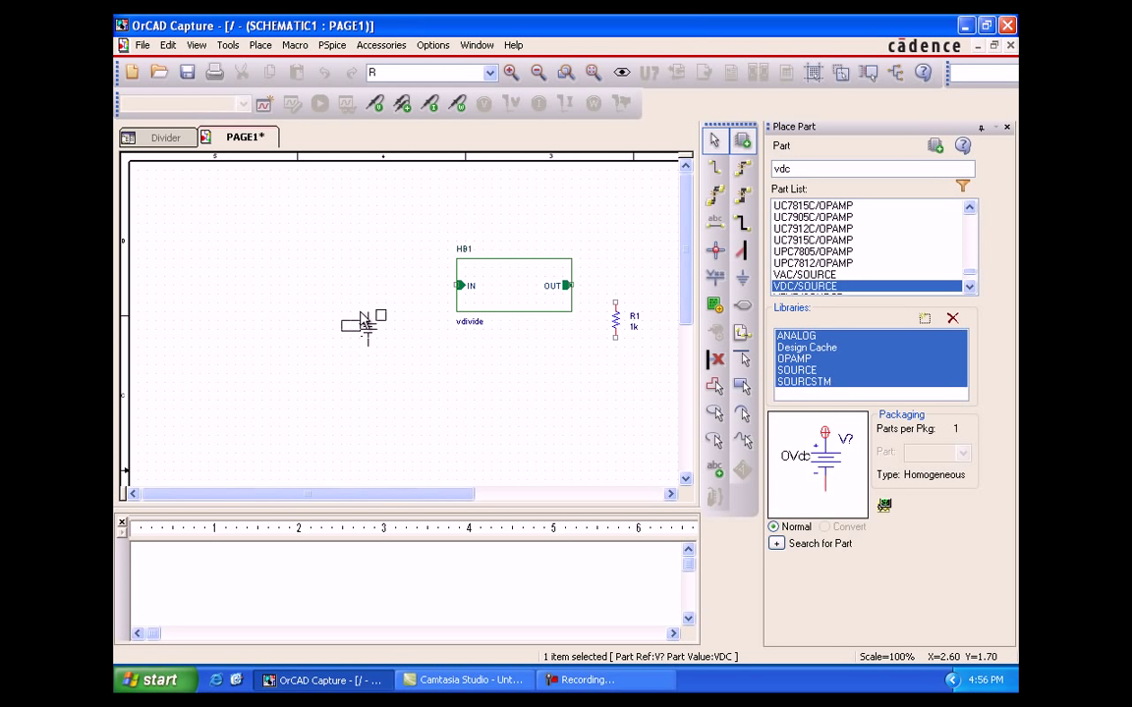
key(Escape)
key(Escape)
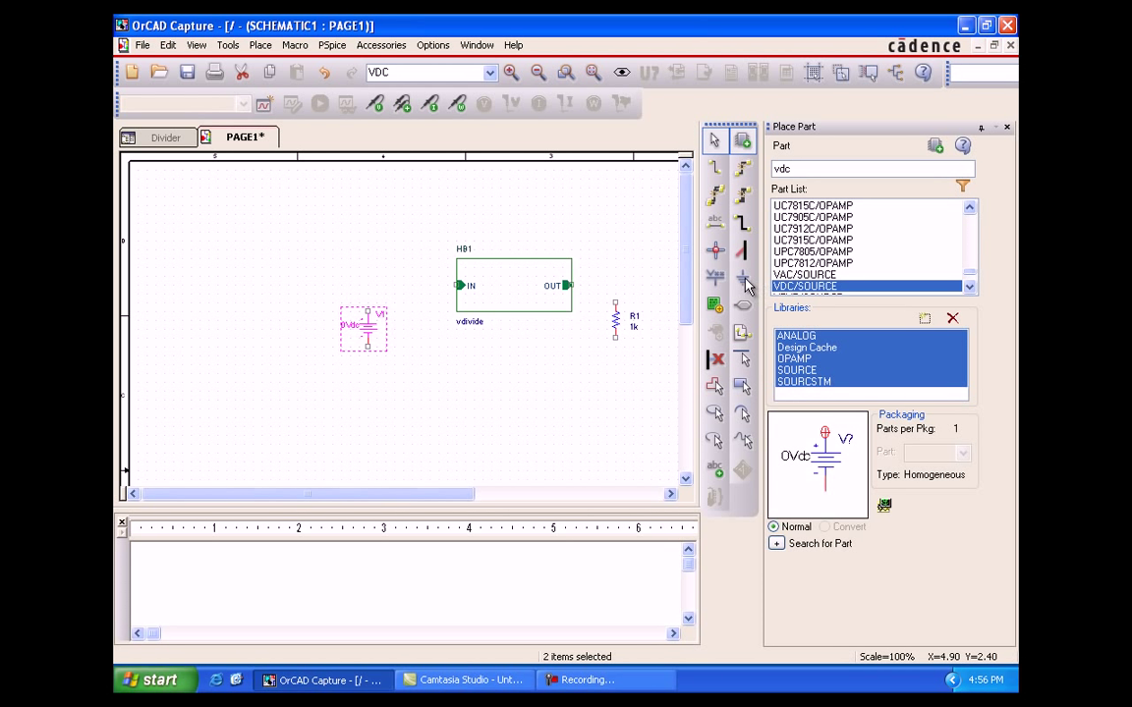
Place 0/CAPSYM ground symbols directly below resistor R1 and voltage source V1, and finish placing parts.
key(g)
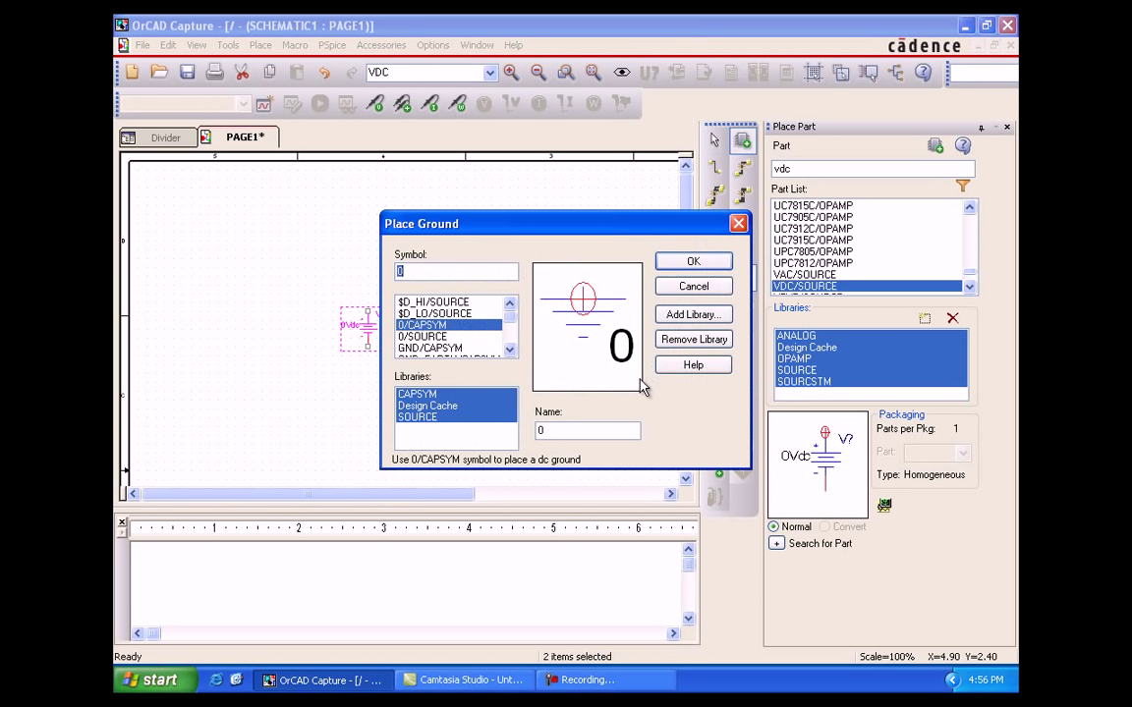
click(688, 264)
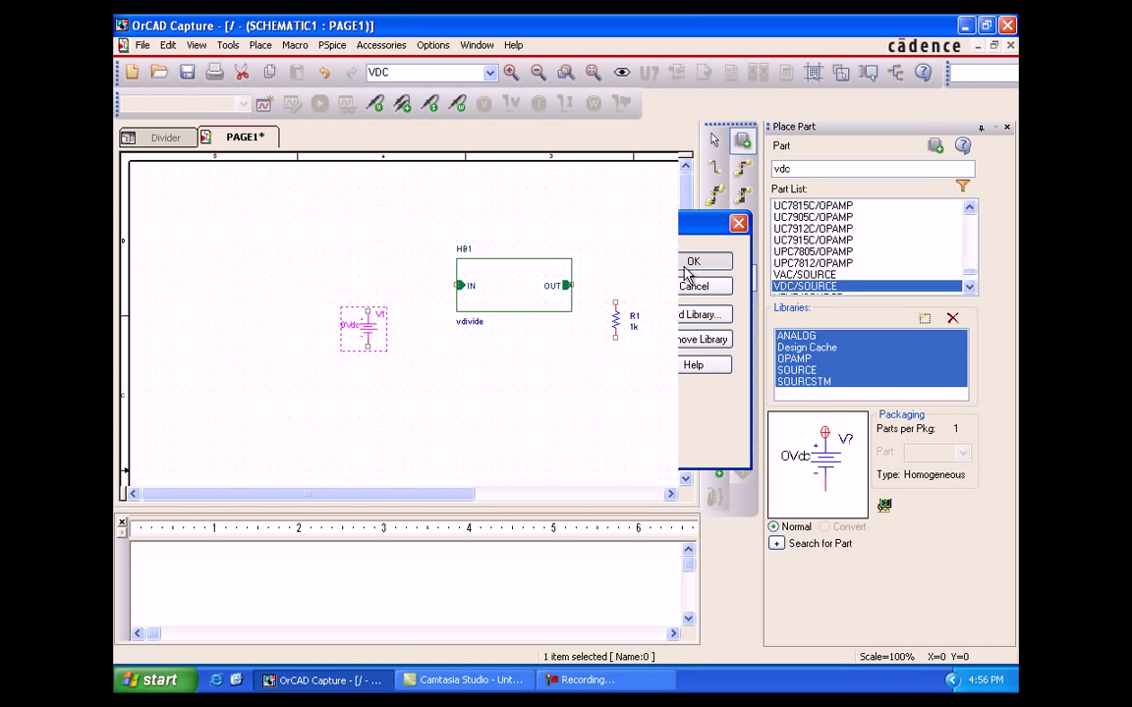
click(612, 394)
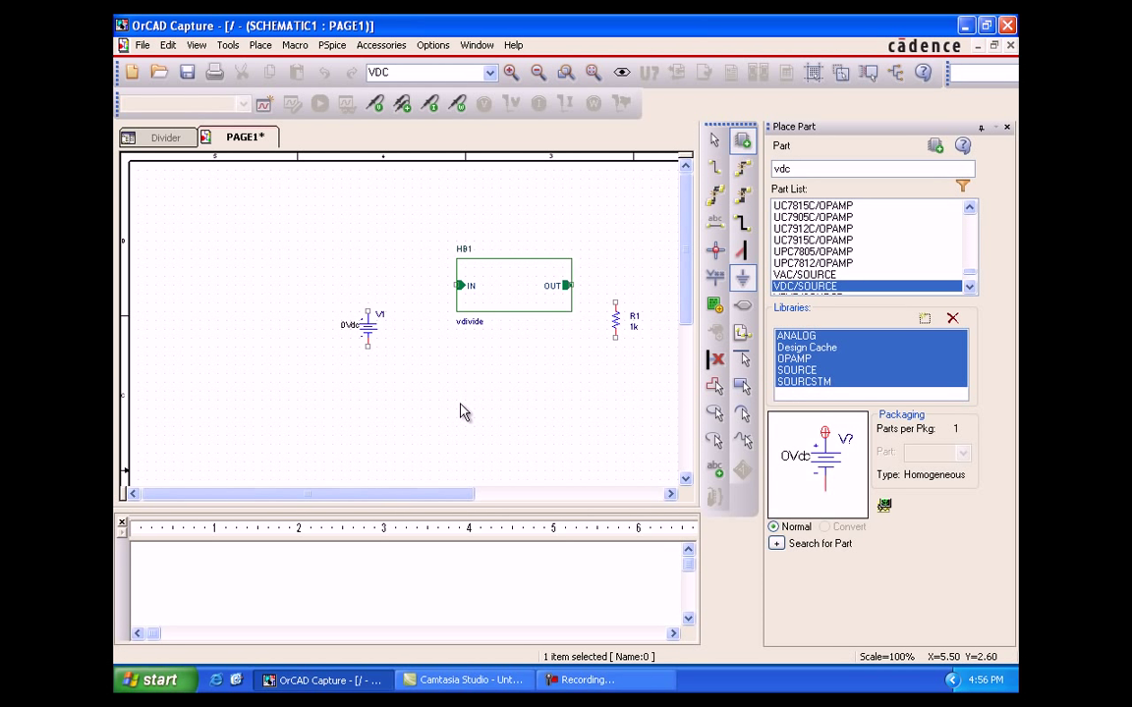
click(369, 393)
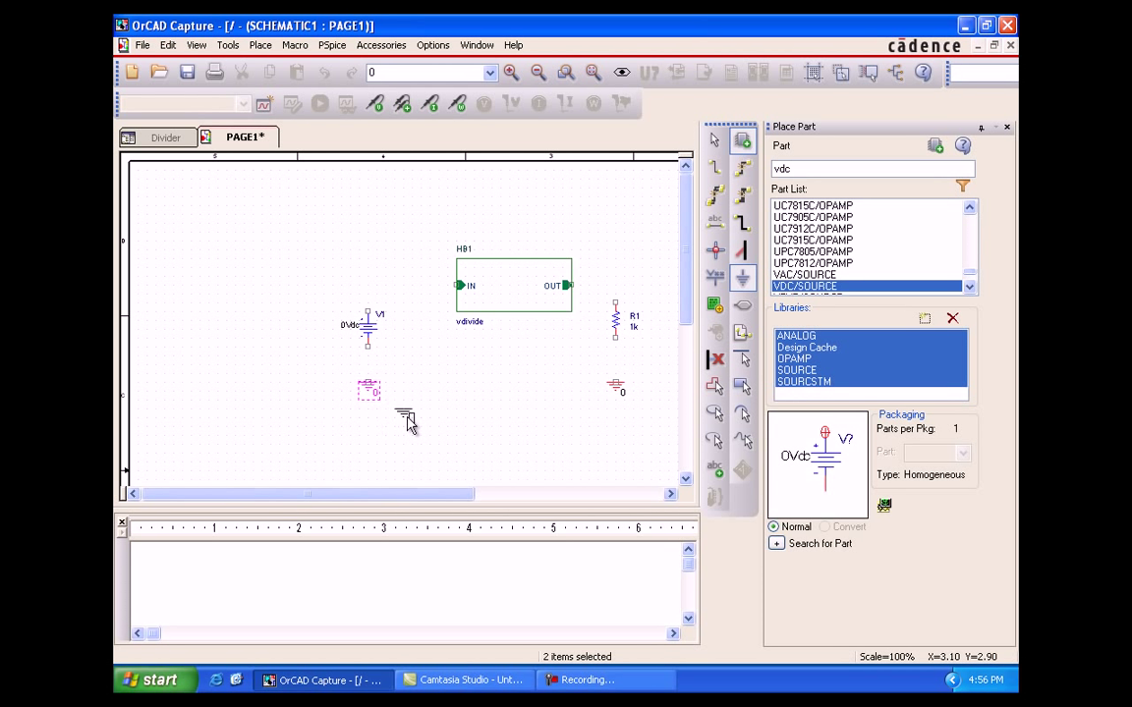
key(Escape)
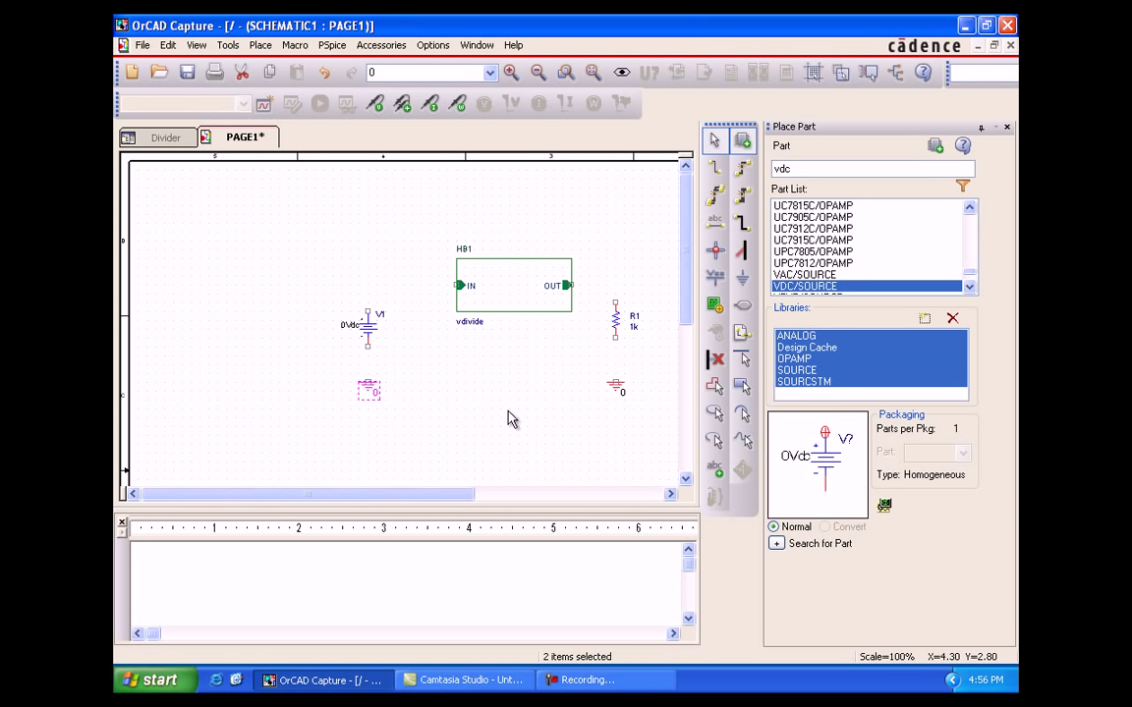
click(1007, 129)
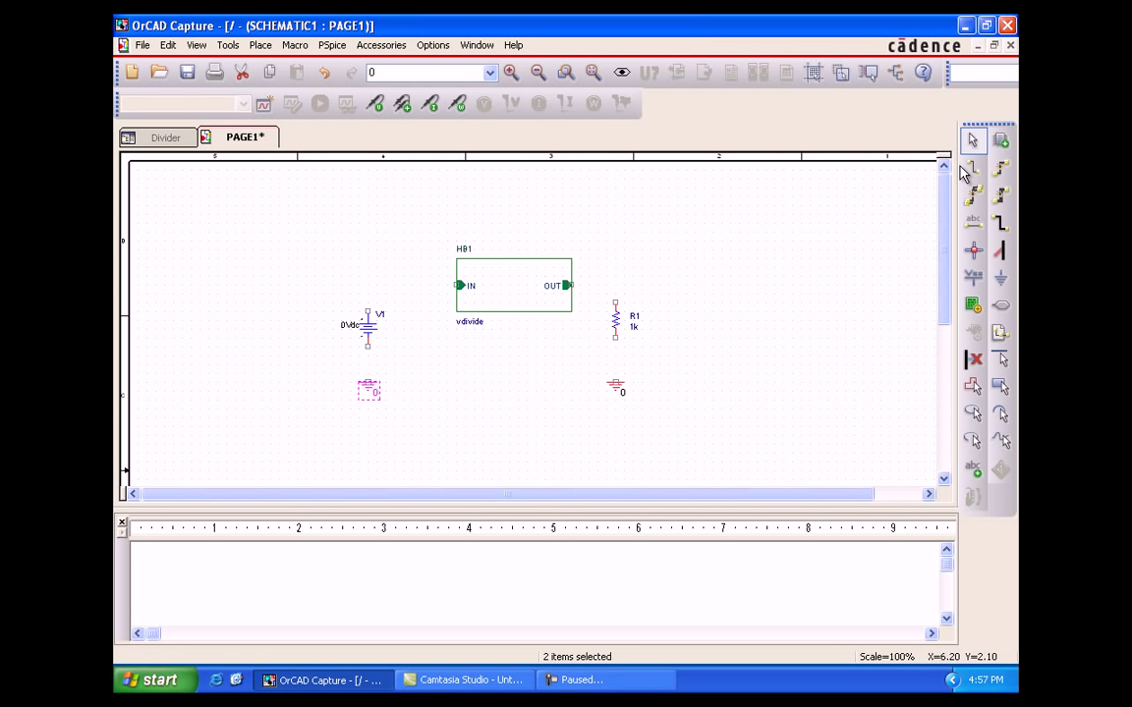
Set resistor R1's value to 100G and voltage source V1's DC value to 10Vdc.
double_click(634, 330)
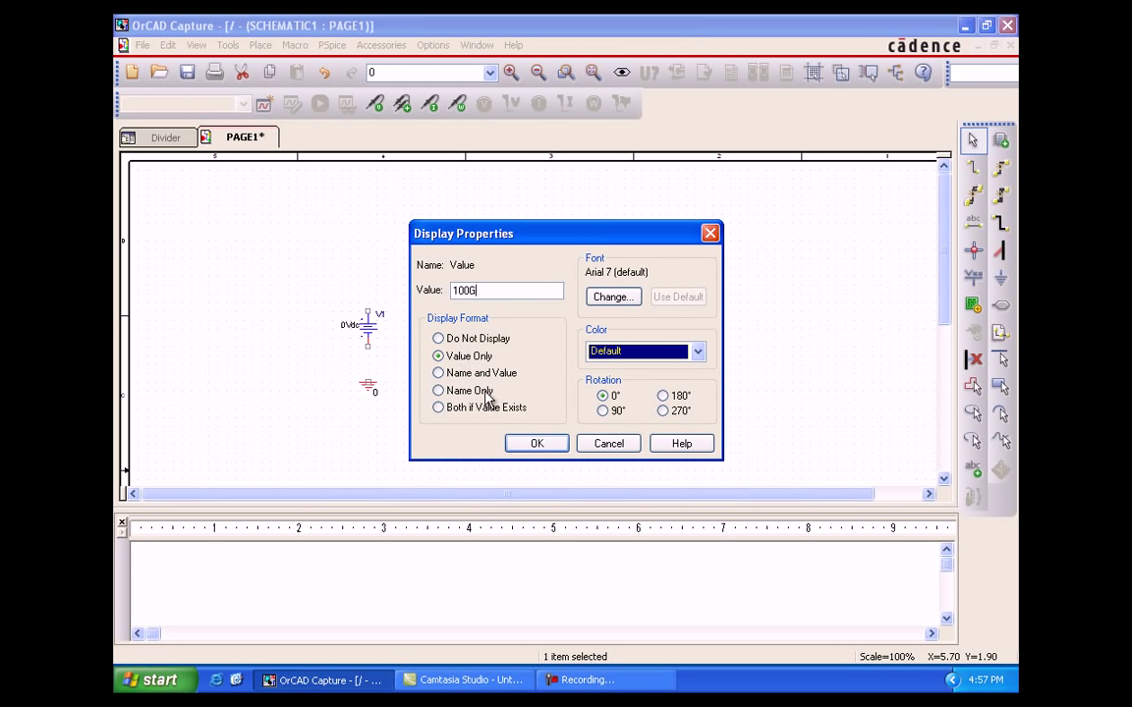
click(537, 443)
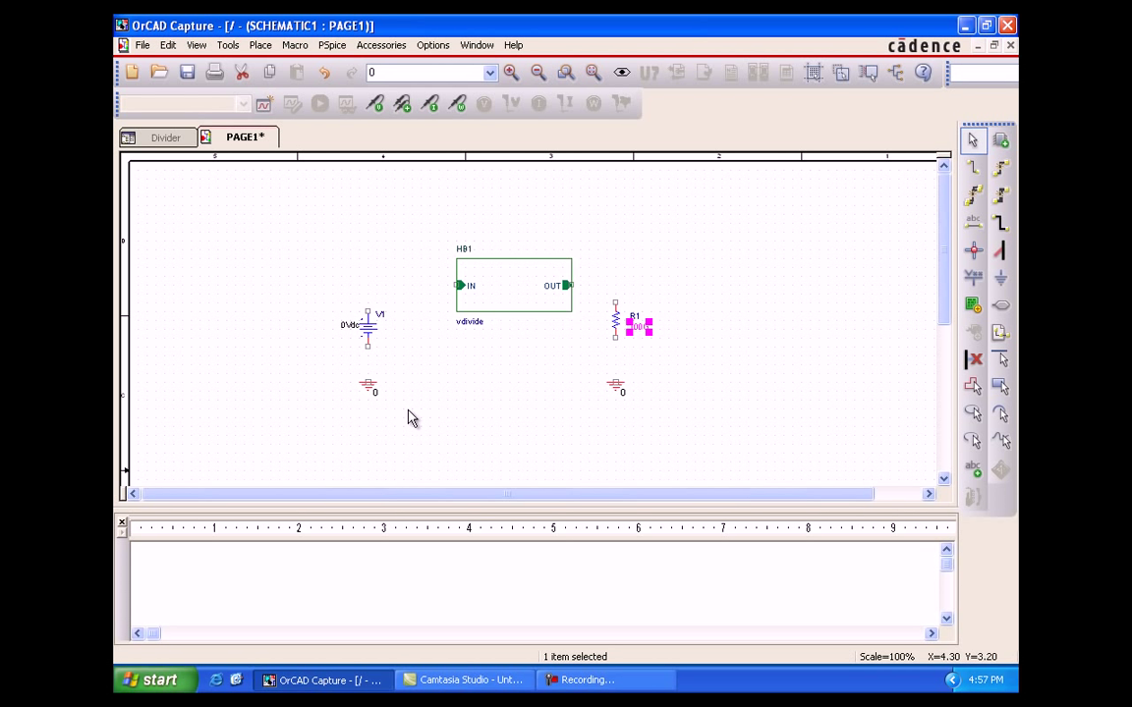
double_click(352, 325)
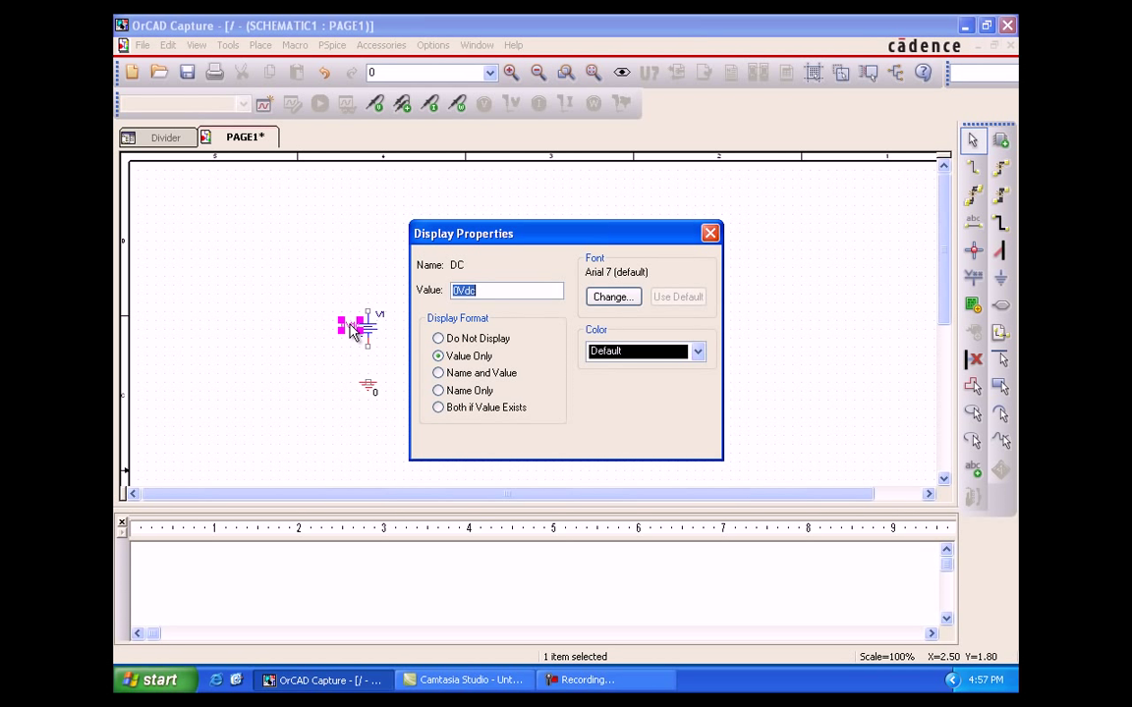
click(453, 293)
text(1)
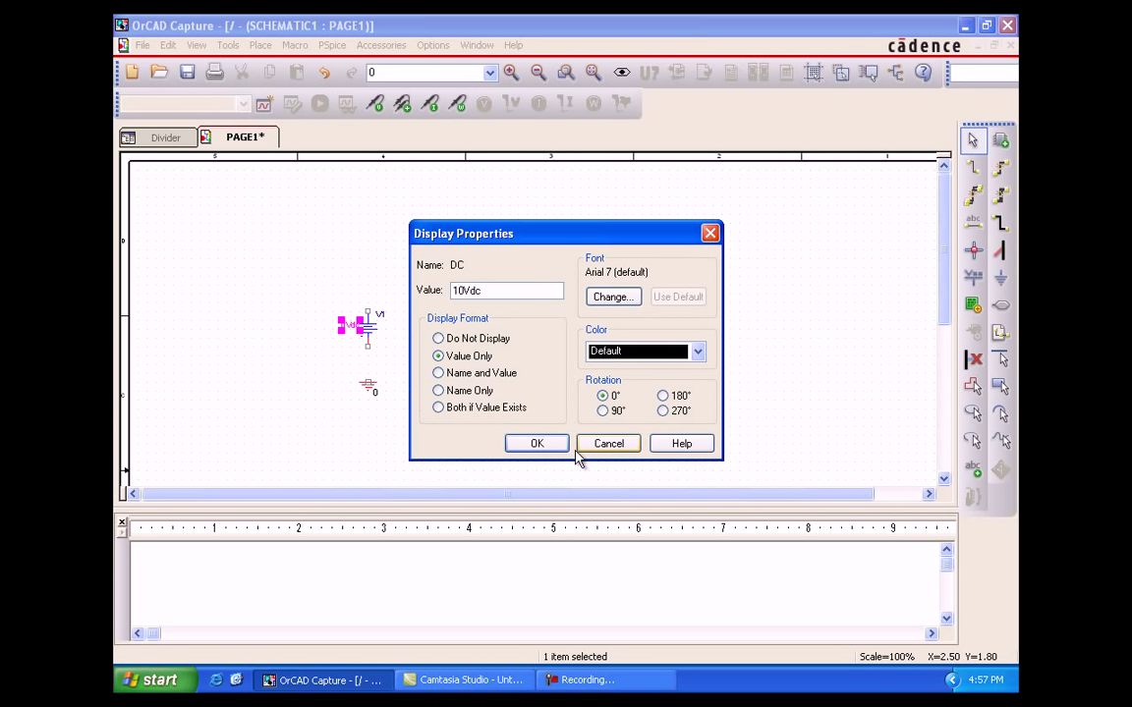
key(Return)
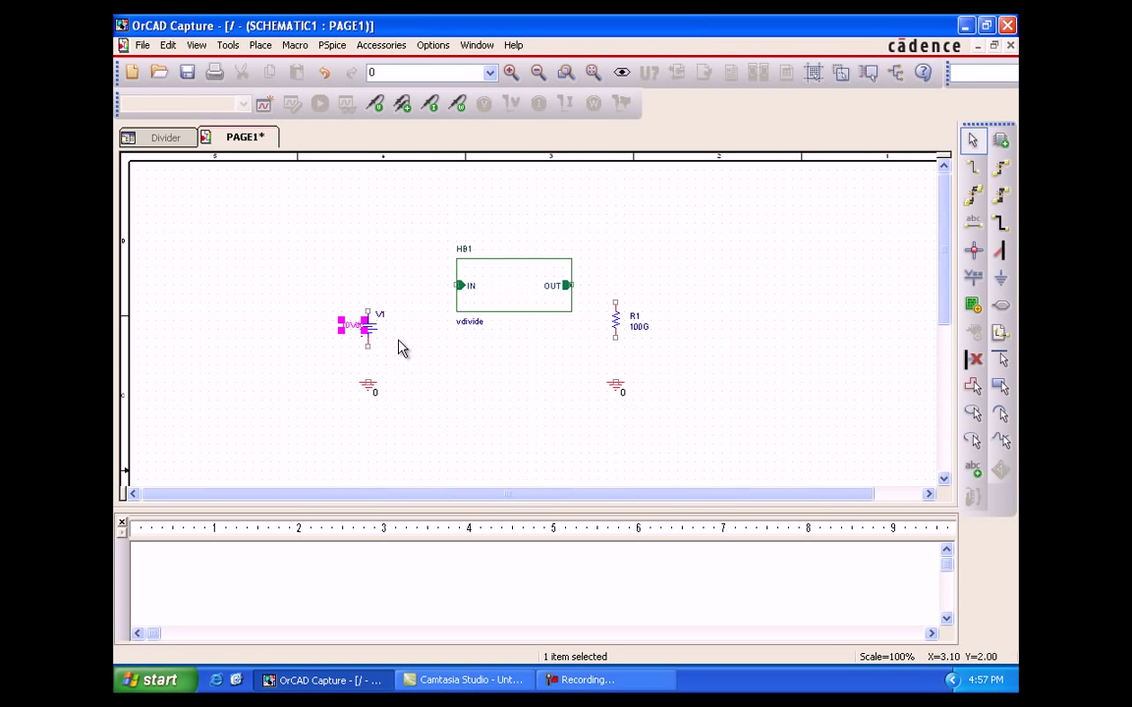
Move V1's 10Vdc label slightly down and away from the source symbol so they do not overlap.
click(346, 358)
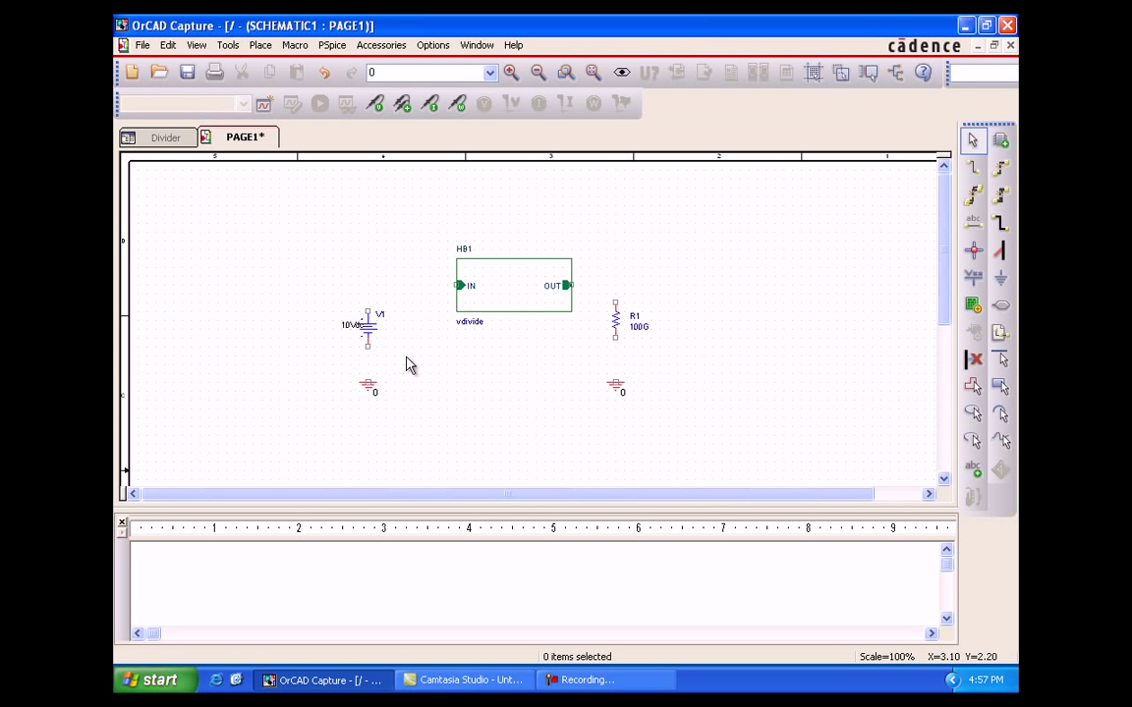
click(349, 334)
click(346, 335)
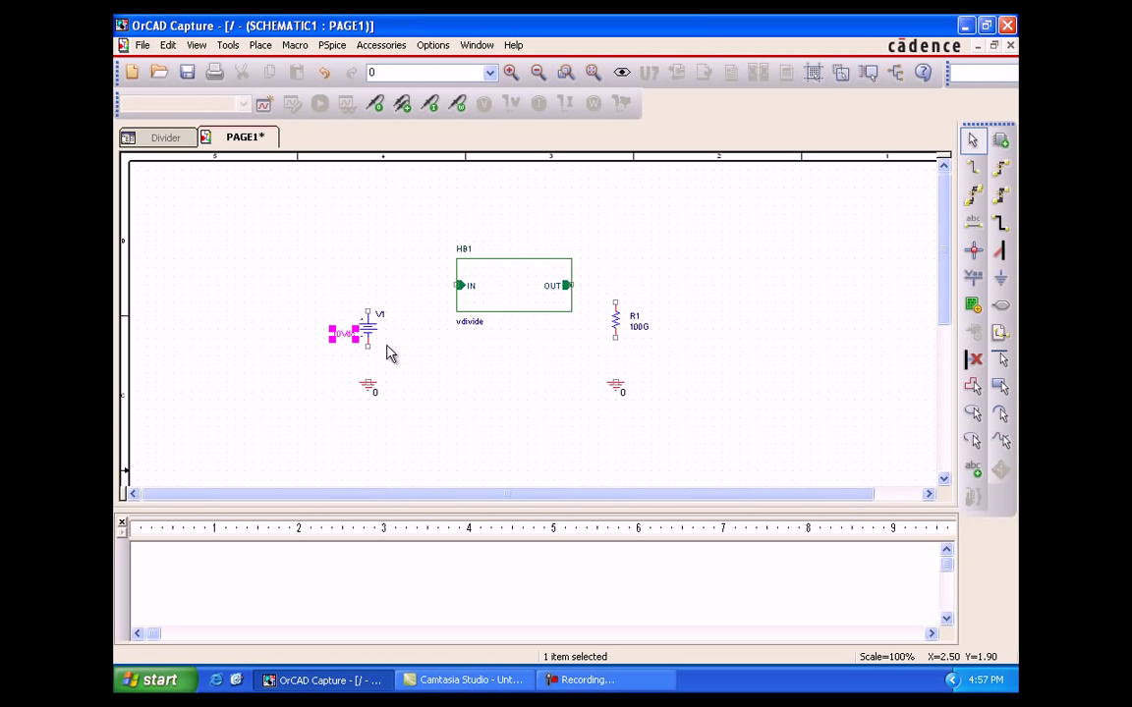
click(446, 365)
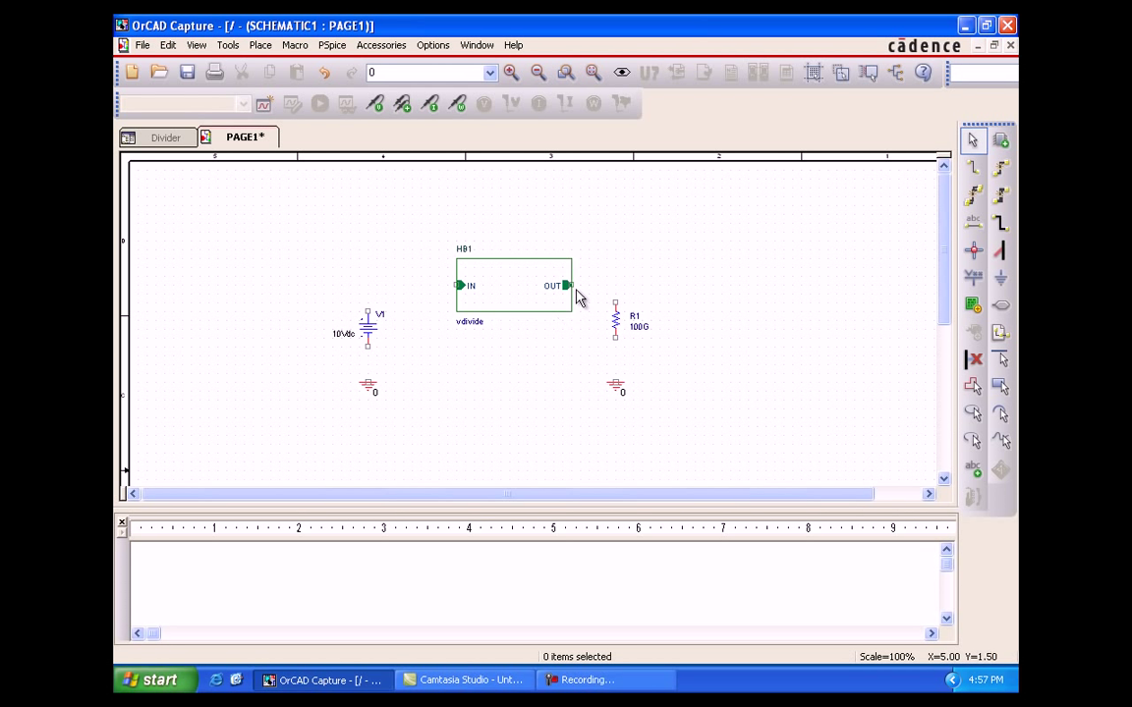
Wire V1's negative terminal to the ground below it and its positive terminal to the HB1 block's IN pin.
click(972, 168)
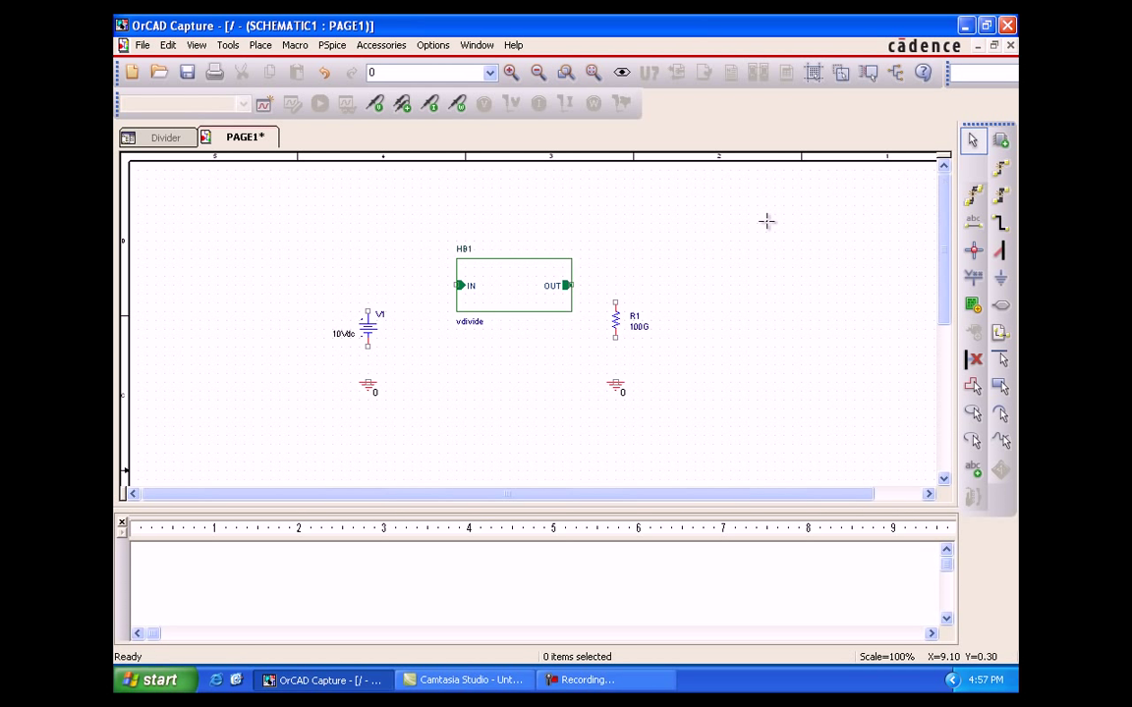
click(367, 346)
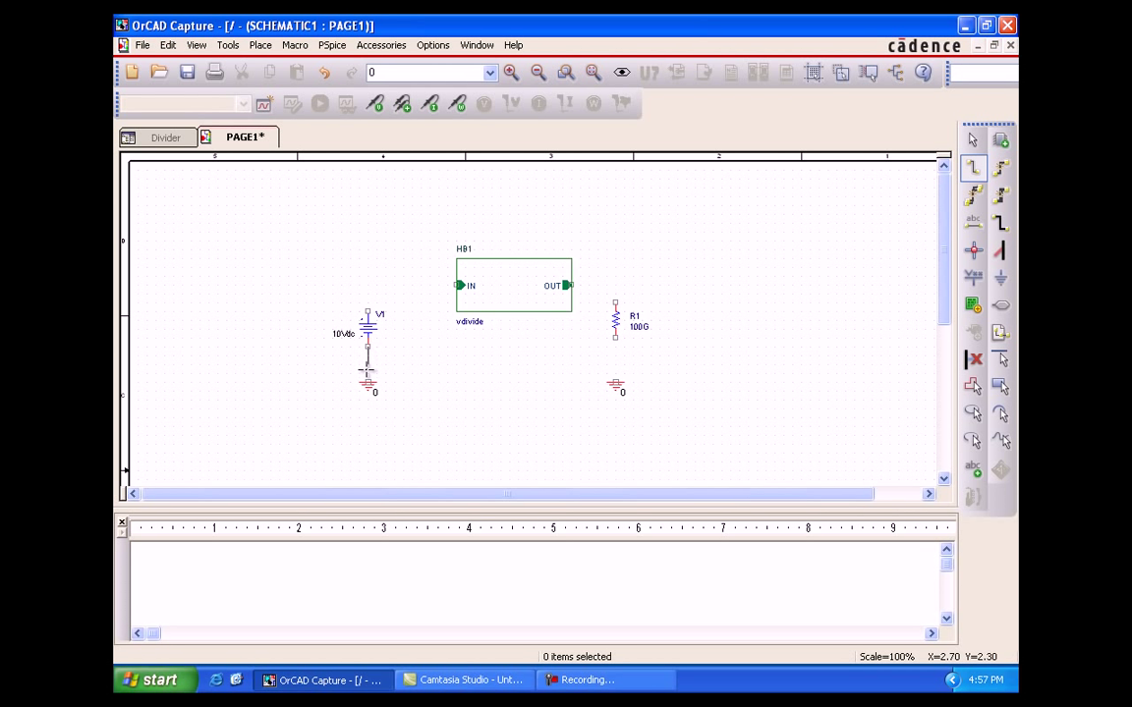
click(367, 381)
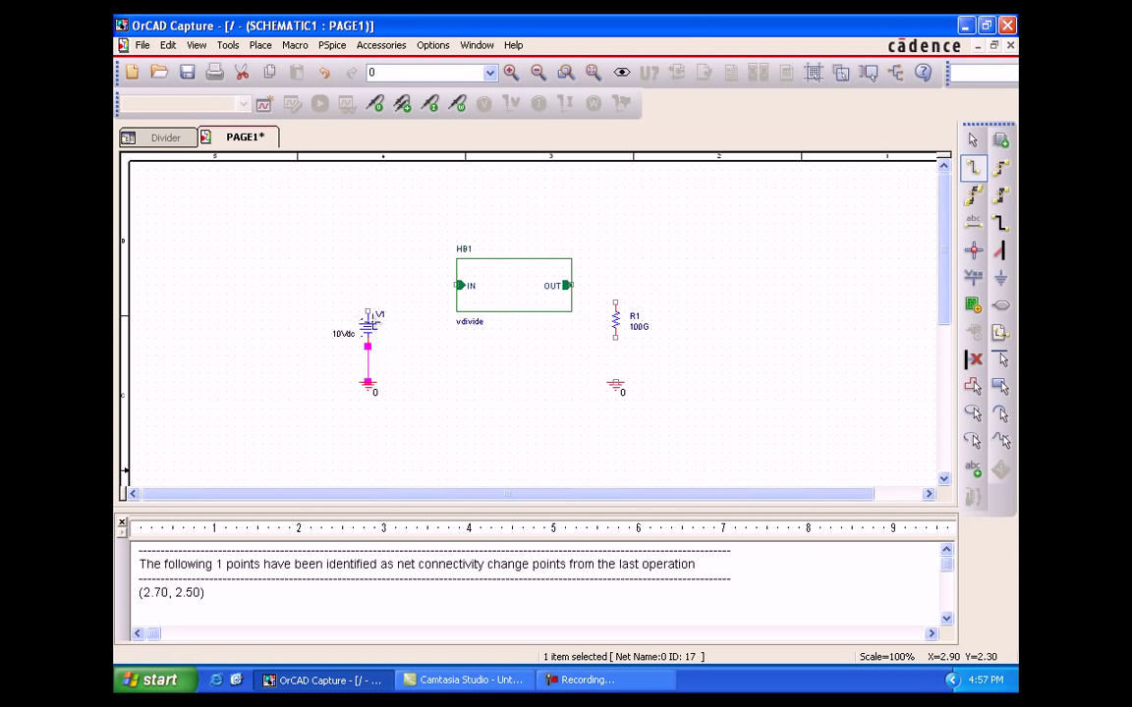
click(368, 297)
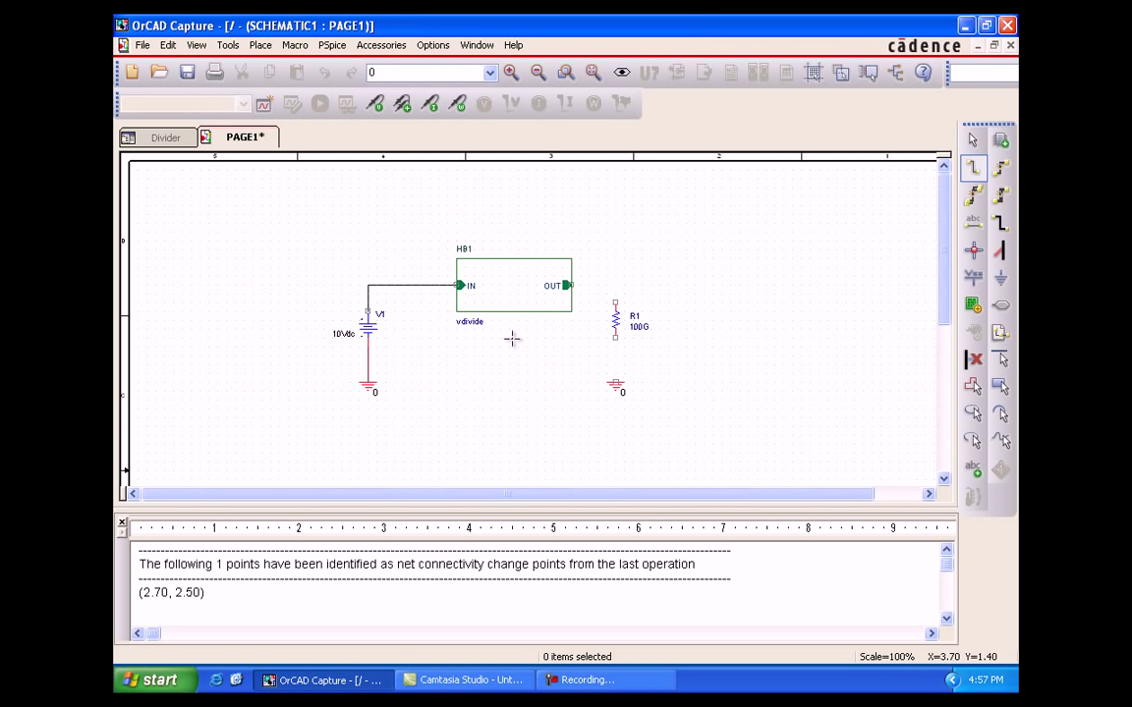
Wire the HB1 block's OUT pin to the upper end of R1 and R1's lower end to its ground, then finish wiring.
click(569, 285)
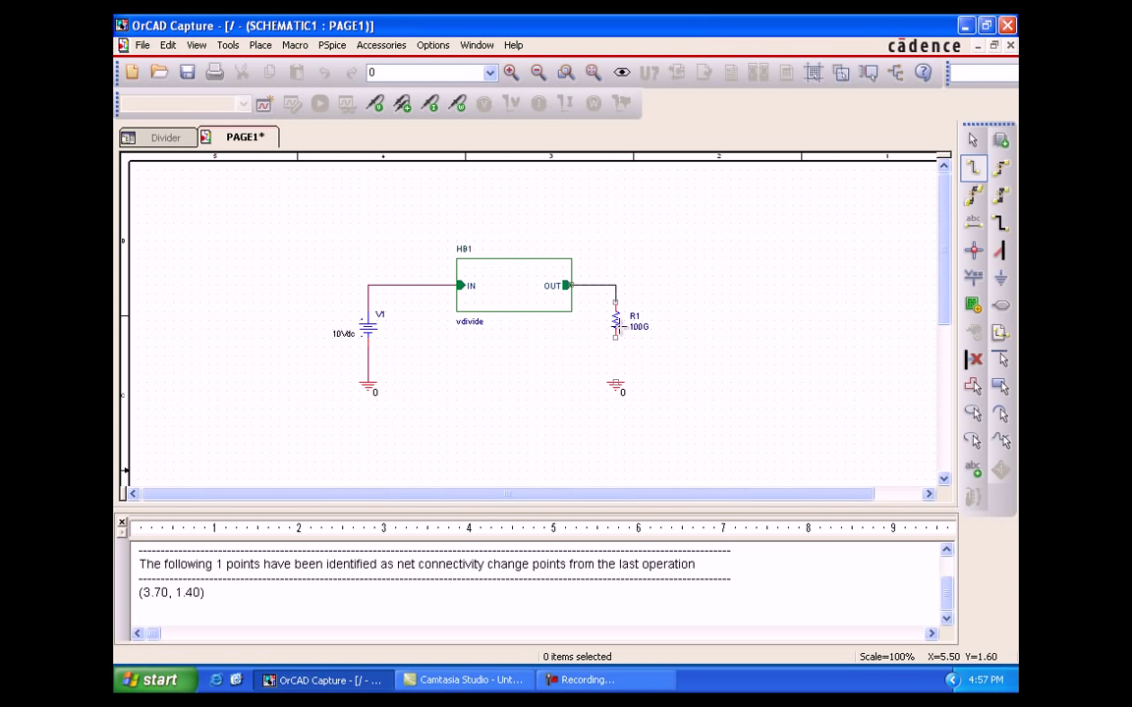
click(616, 305)
click(616, 338)
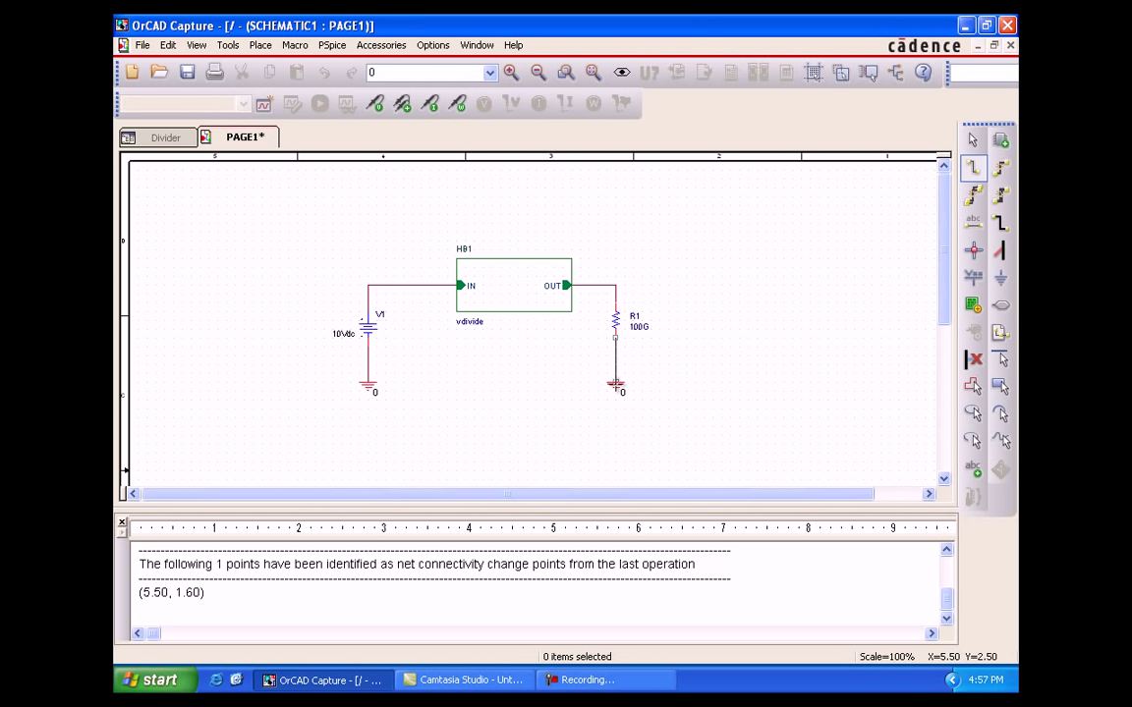
click(615, 383)
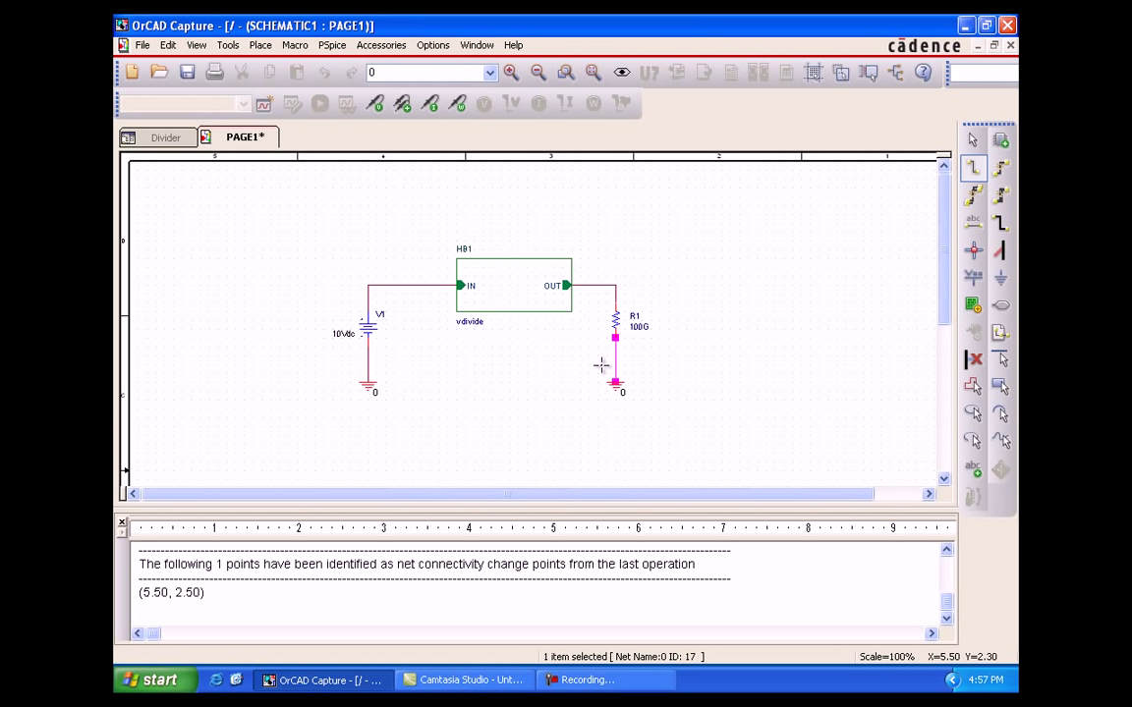
key(Escape)
click(724, 457)
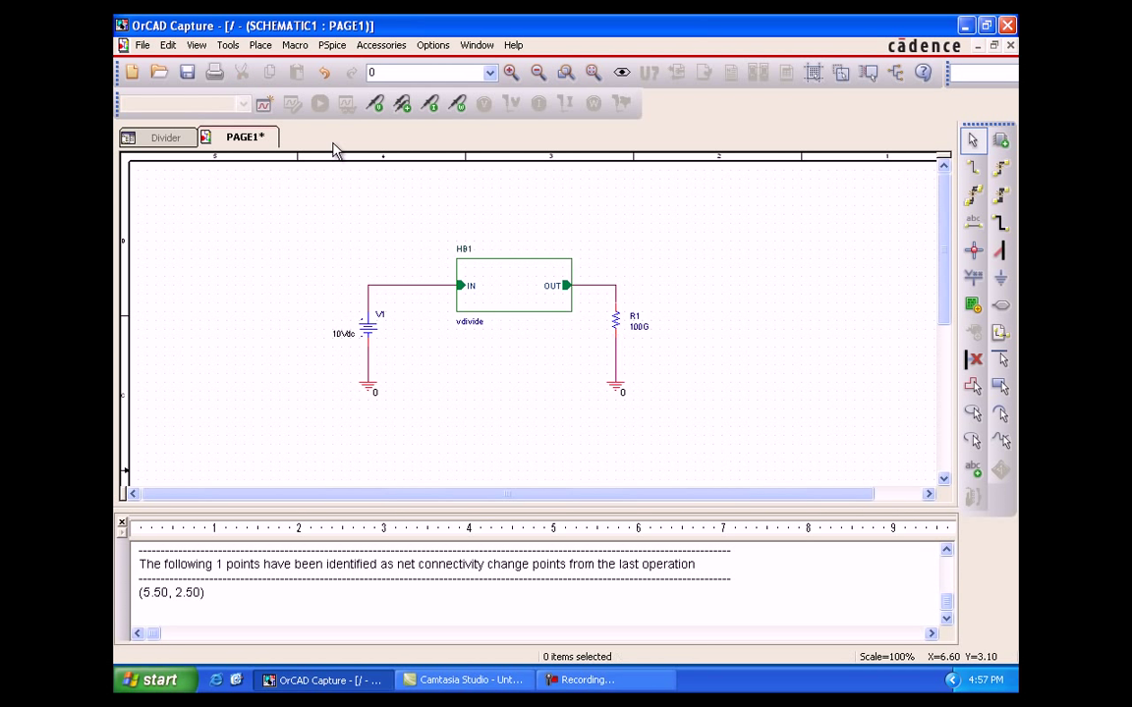
Create a new simulation profile named Hier_block, inheriting from none, using the PSpice A/D suite.
click(334, 46)
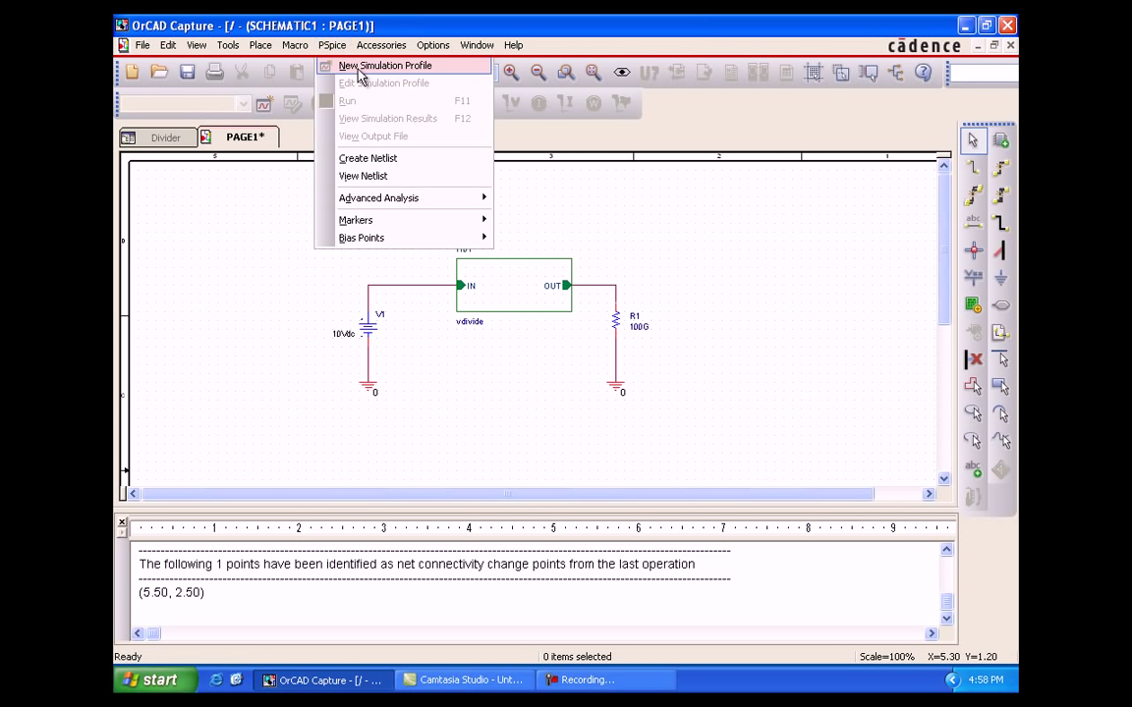
click(359, 72)
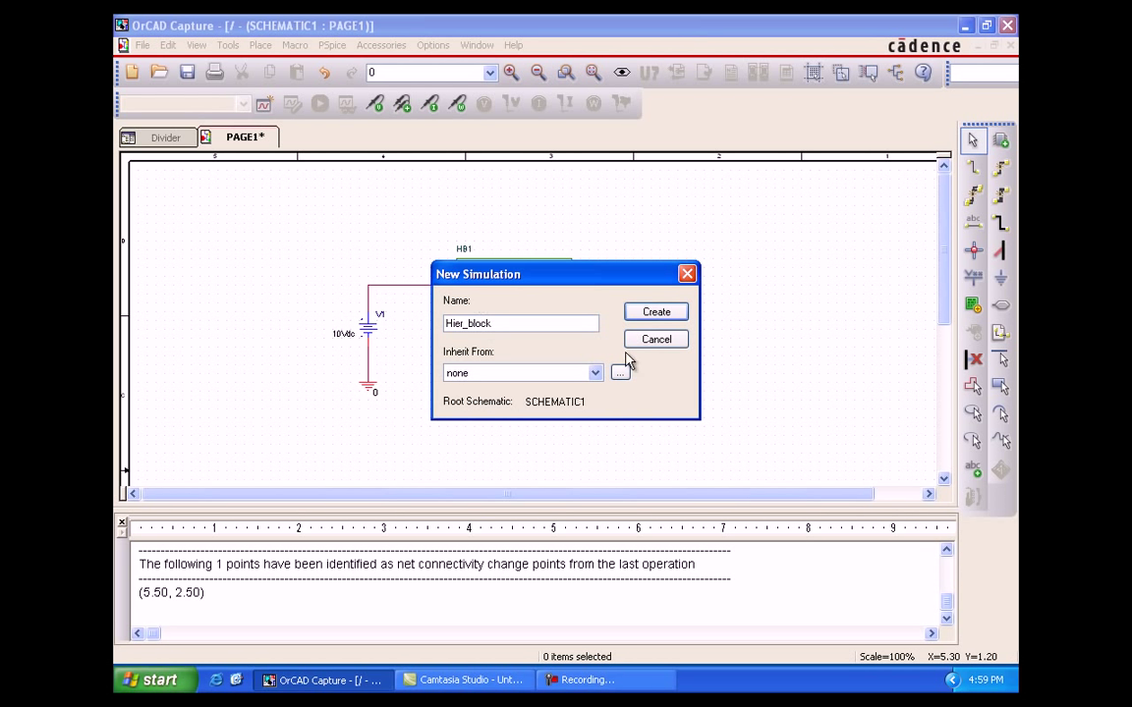
click(655, 311)
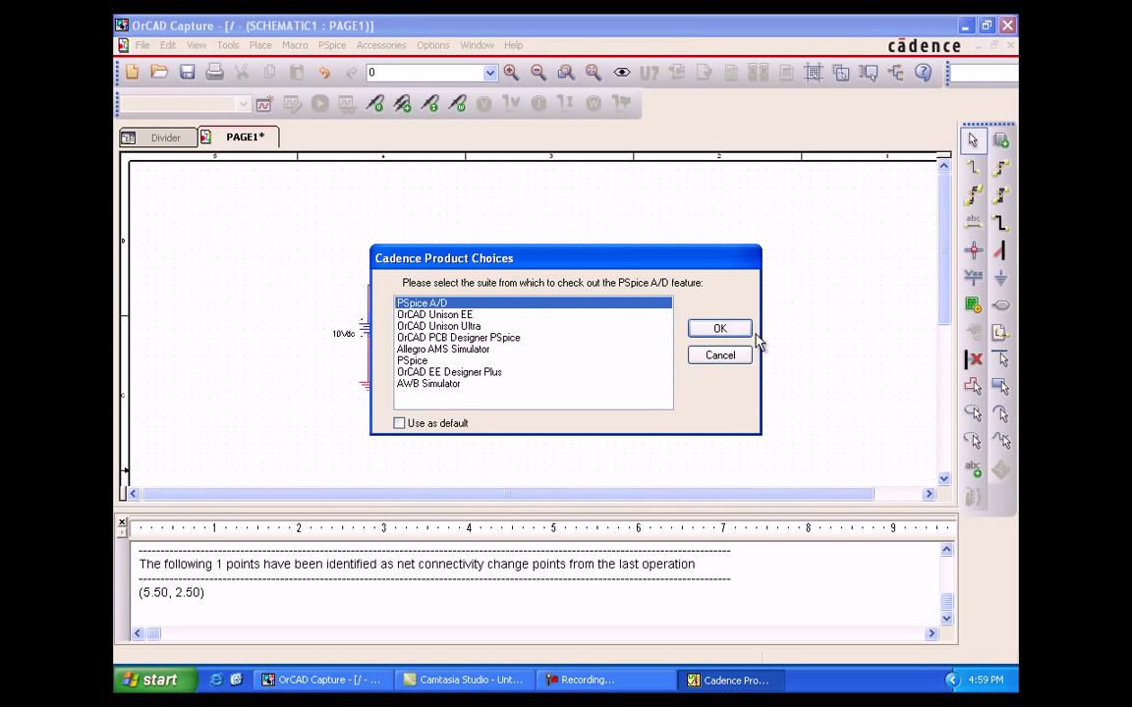
click(744, 330)
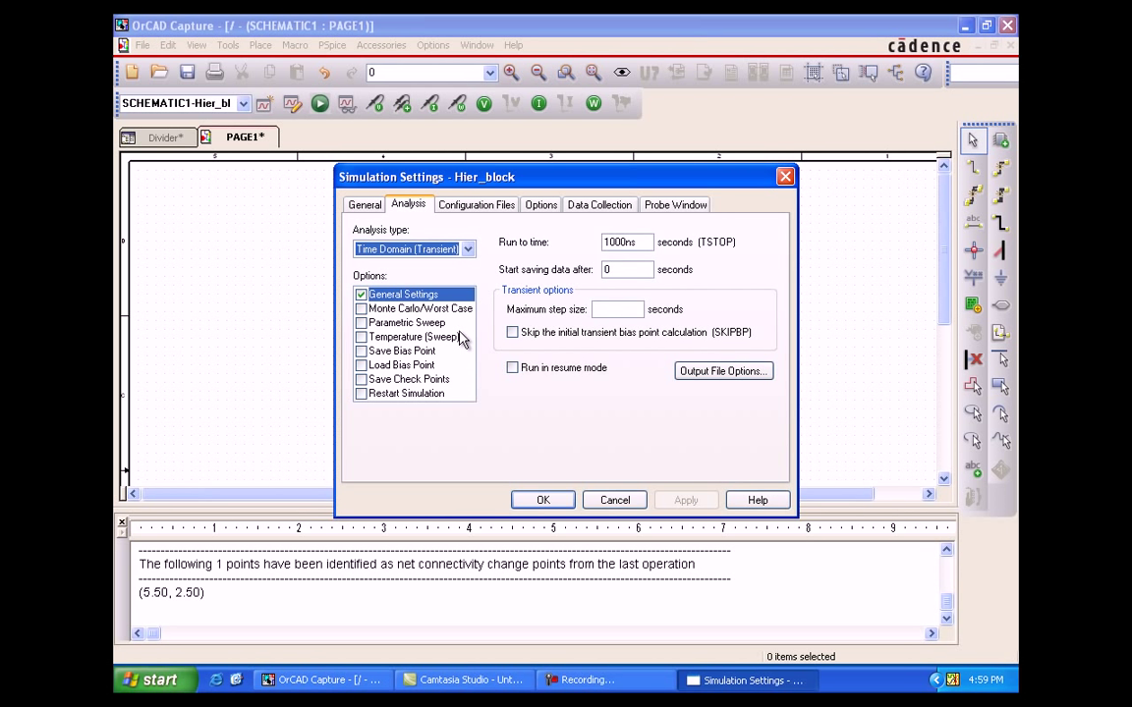
Set the Hier_block profile's analysis type to Bias Point, accept the settings and save the schematic page.
click(467, 250)
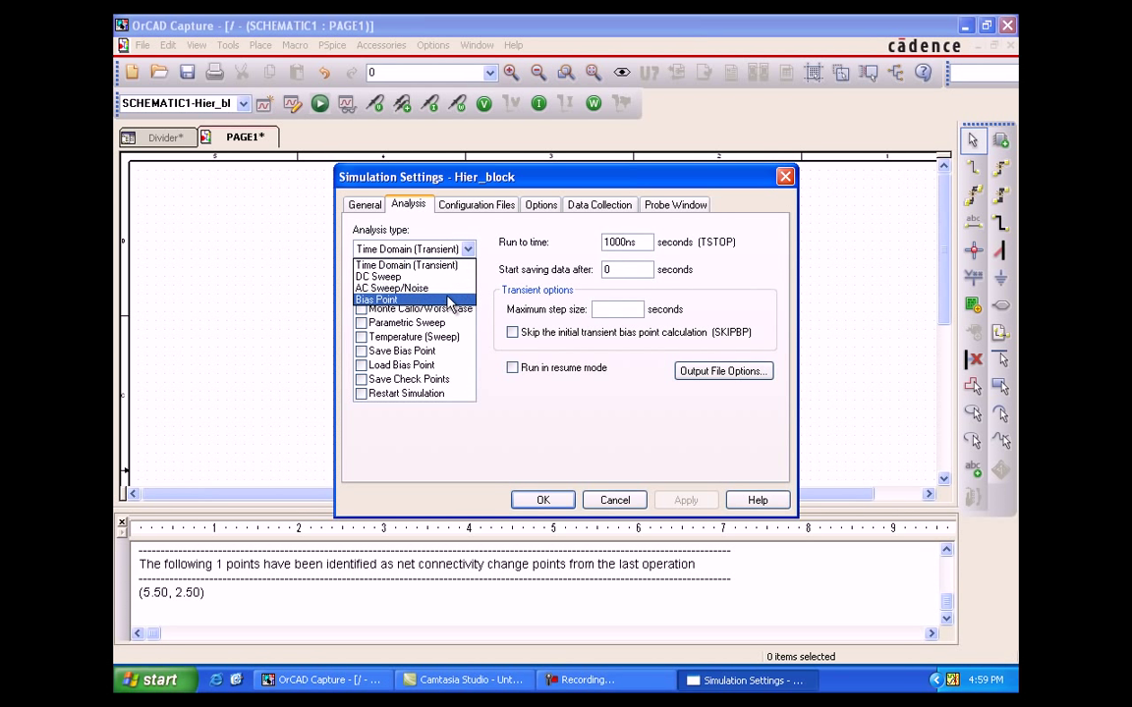
click(449, 299)
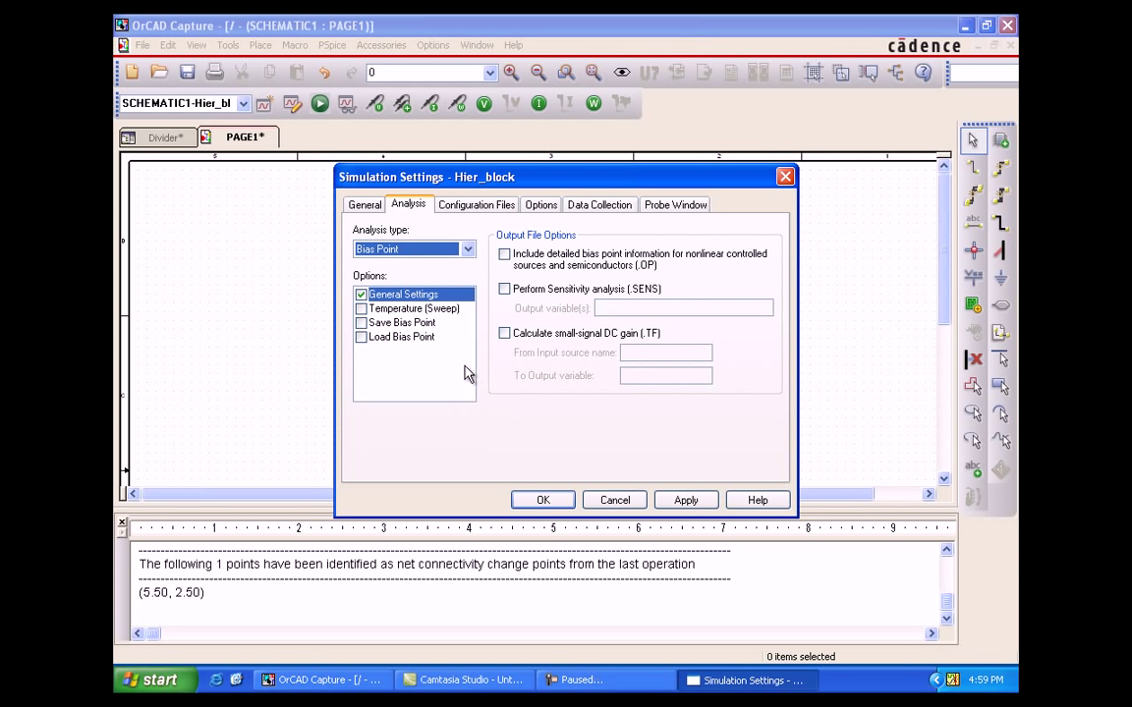
click(527, 502)
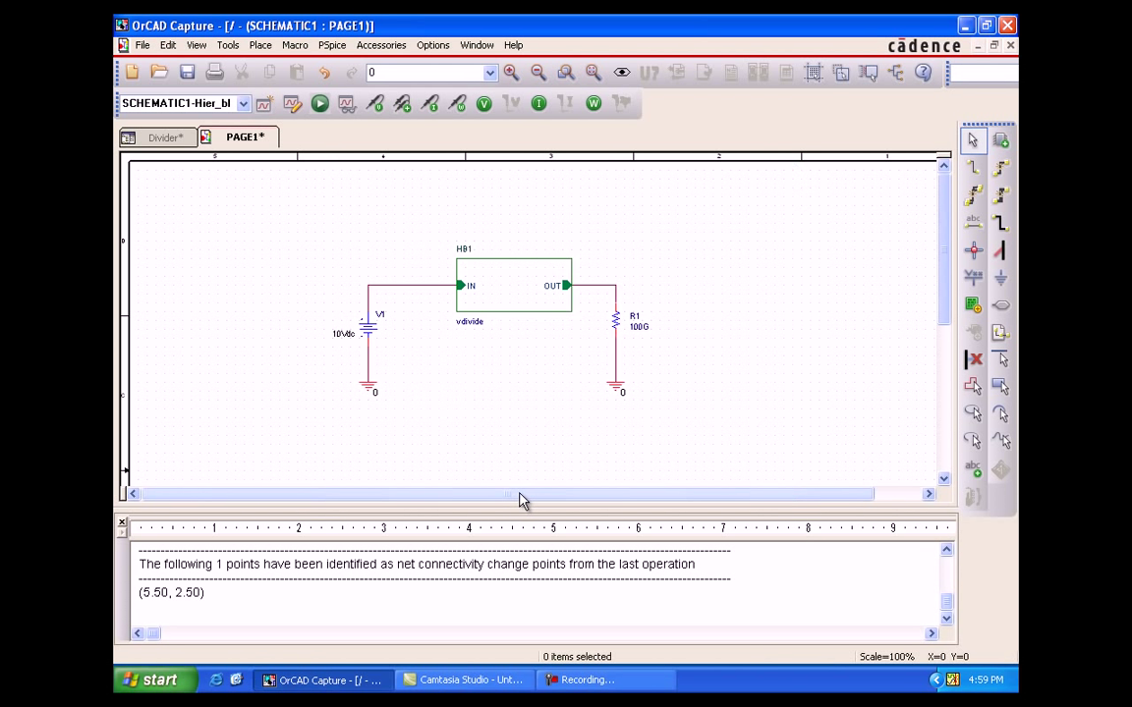
click(187, 73)
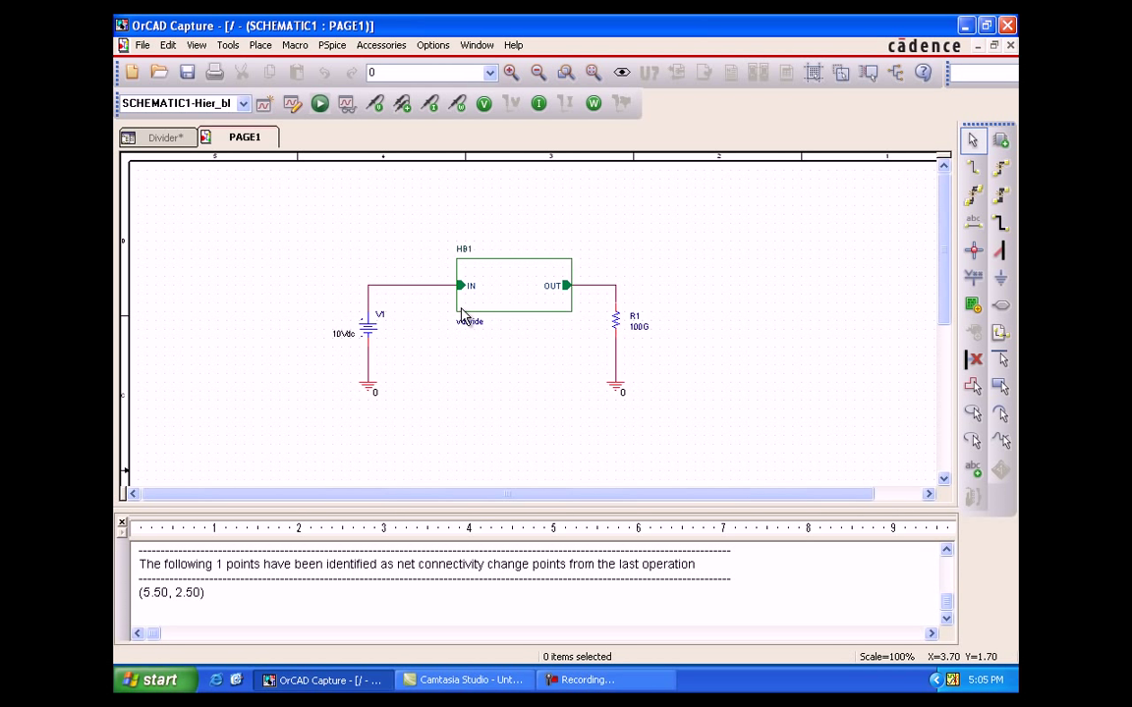
Descend into hierarchical block HB1, creating page PAGE1 in schematic vdivide, and move the OUT port to just below and right of the IN port.
drag(462, 315, 470, 320)
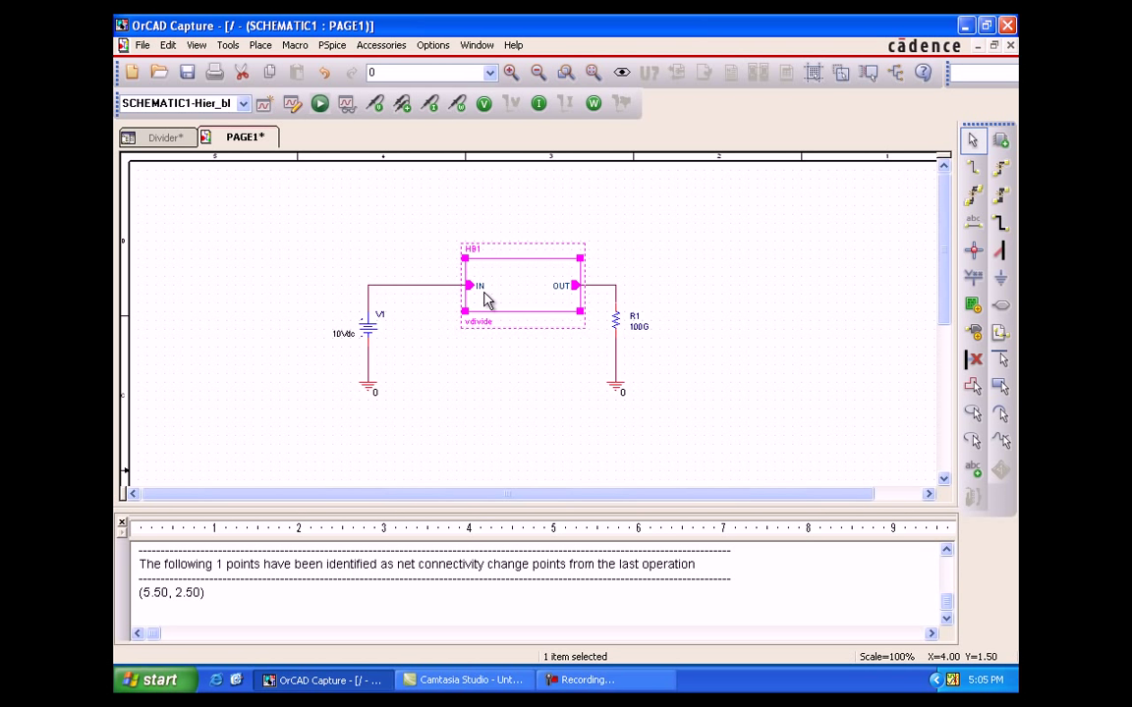
right_click(484, 299)
click(536, 363)
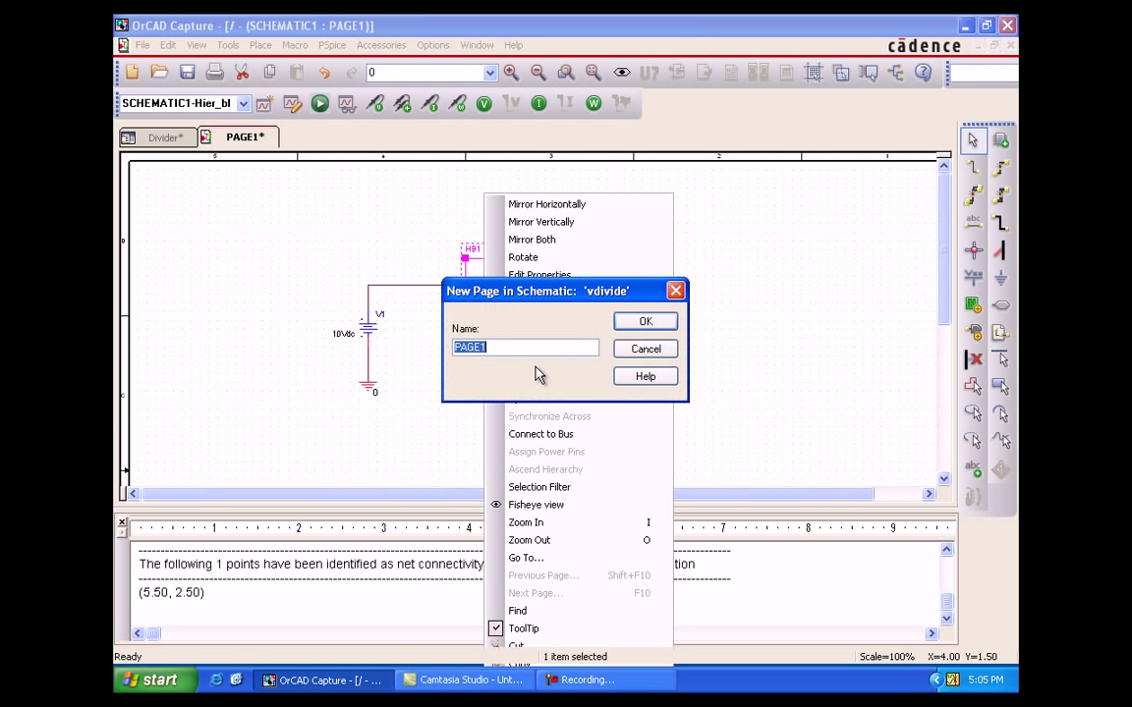
click(645, 324)
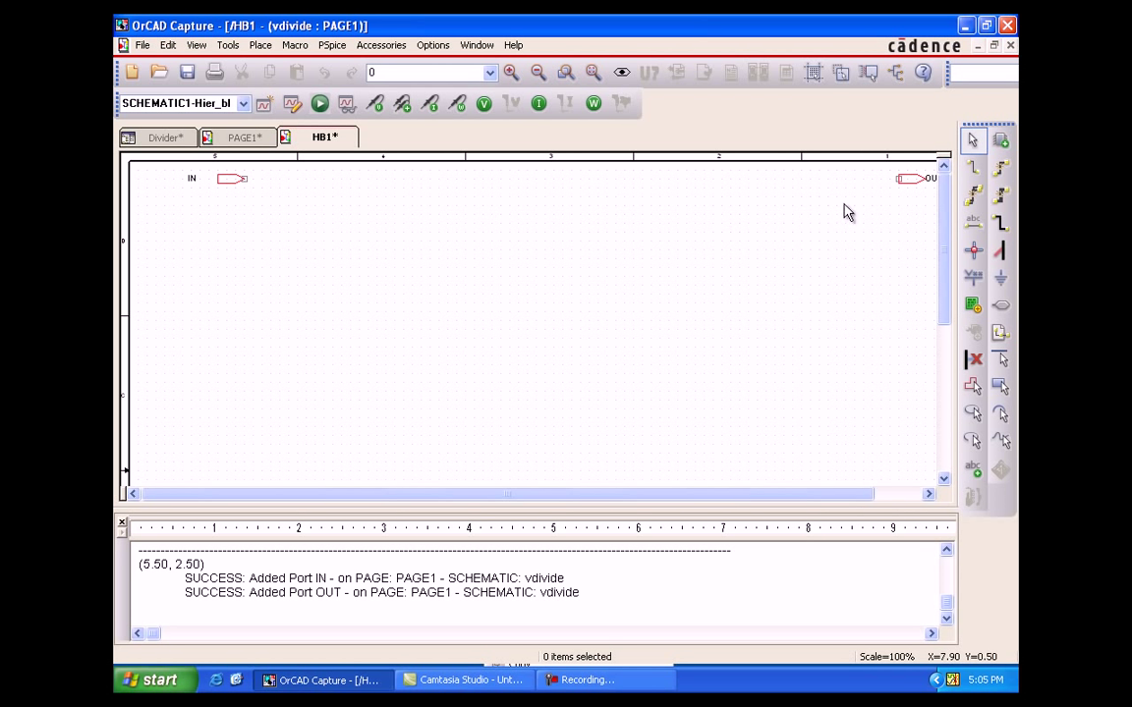
mouse_move(908, 187)
mouse_down()
mouse_move(786, 220)
mouse_move(432, 244)
mouse_move(321, 270)
mouse_move(275, 261)
mouse_move(312, 265)
mouse_up()
click(362, 273)
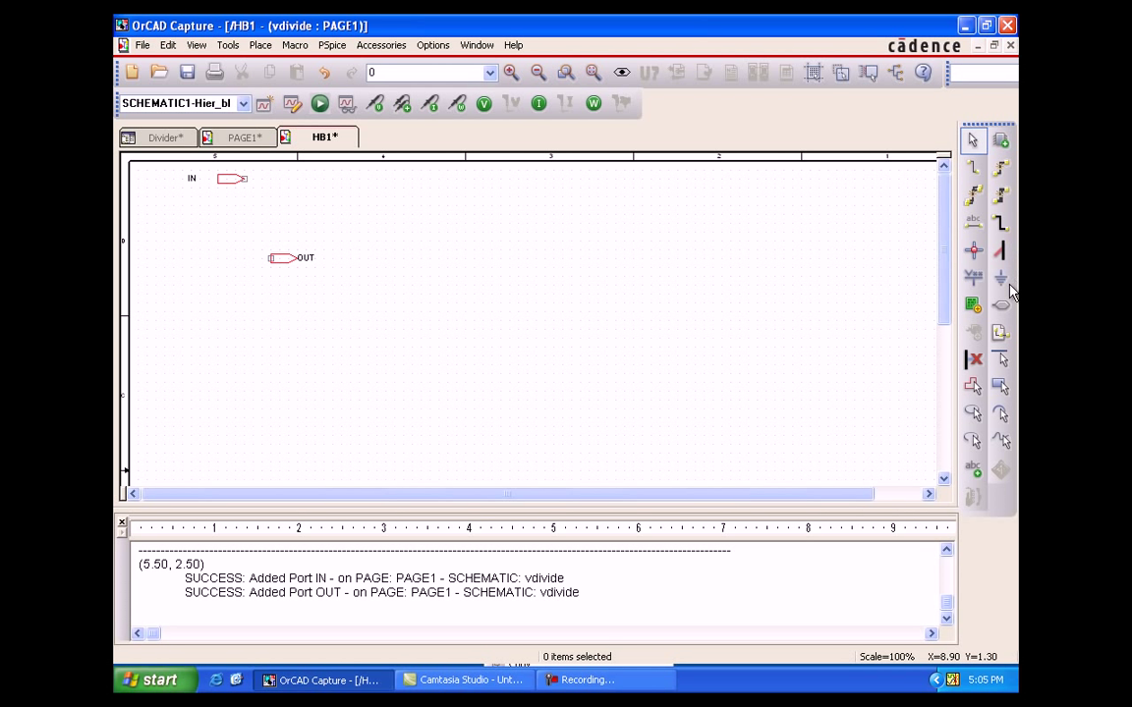
Place two vertical R resistors from the Design Cache in line, one above and one below the OUT port's level.
click(1000, 140)
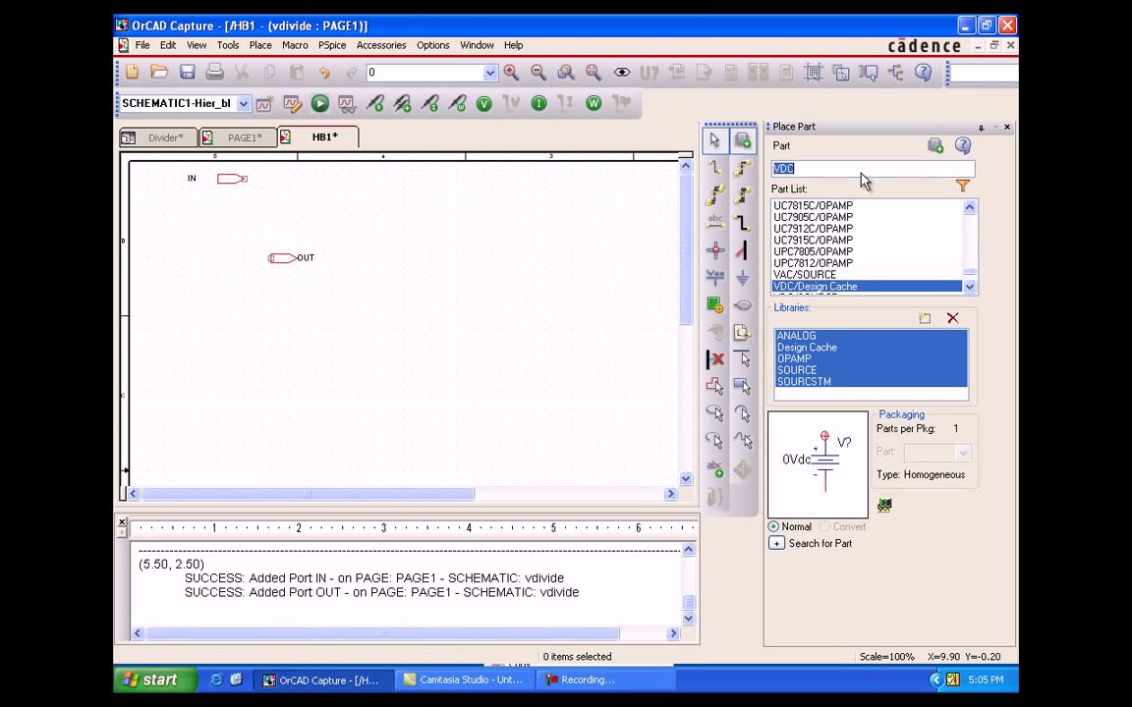
text(r)
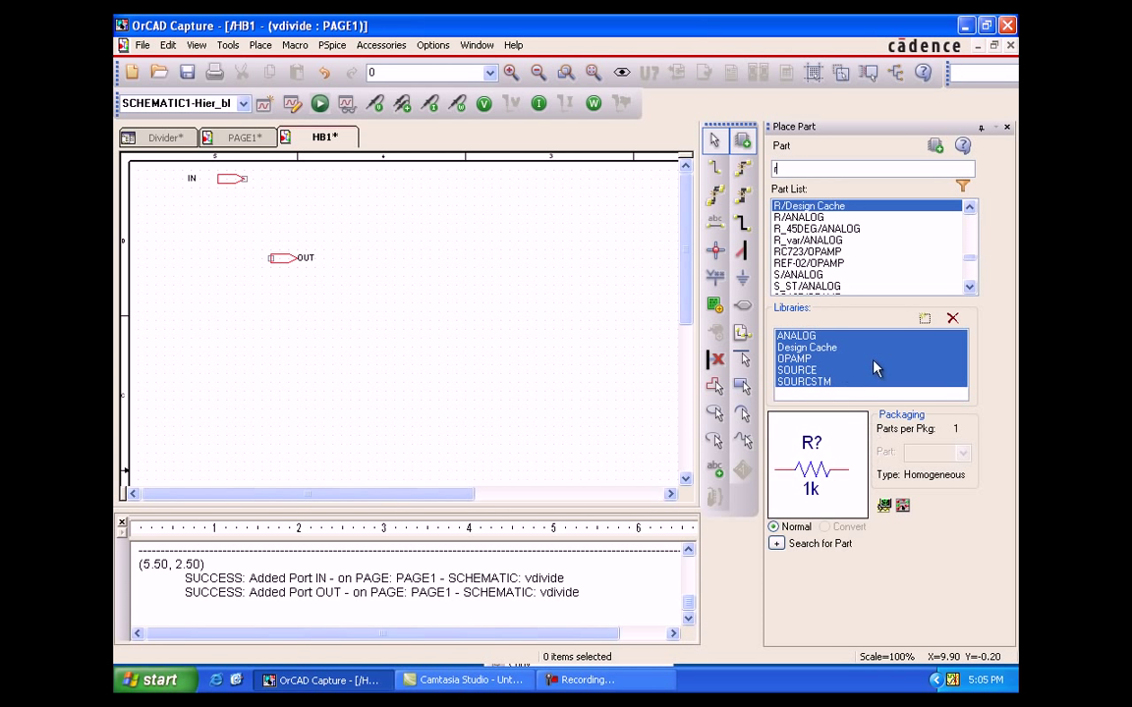
click(934, 146)
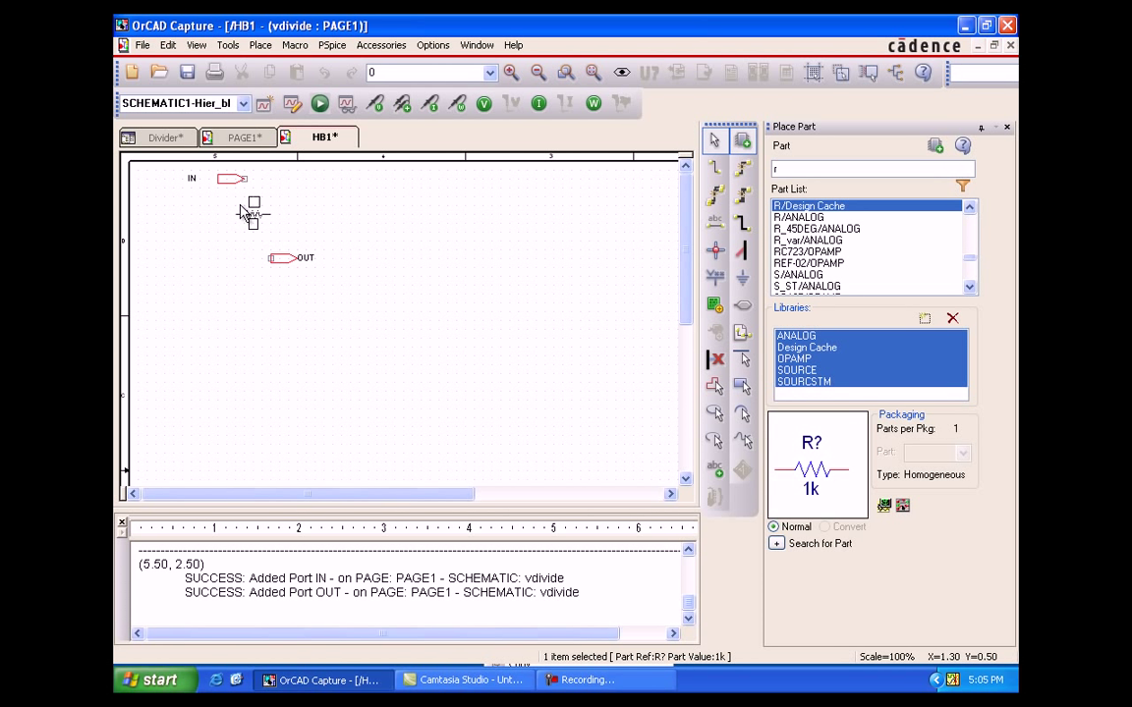
key(r)
click(251, 216)
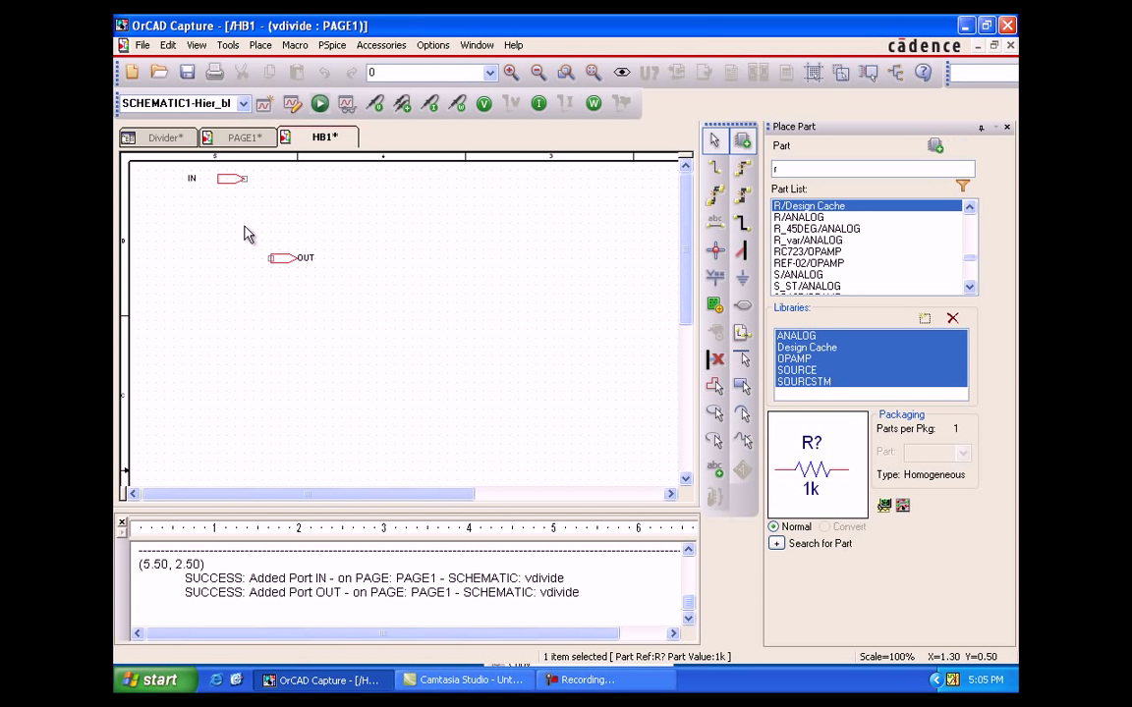
click(254, 302)
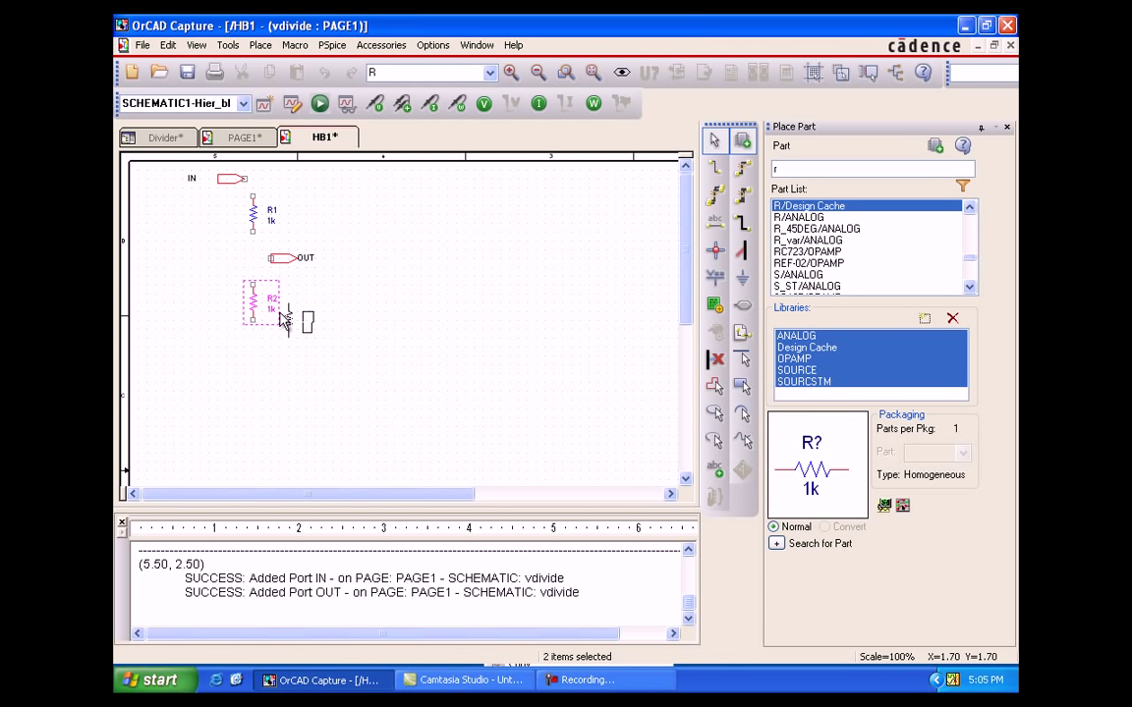
key(Escape)
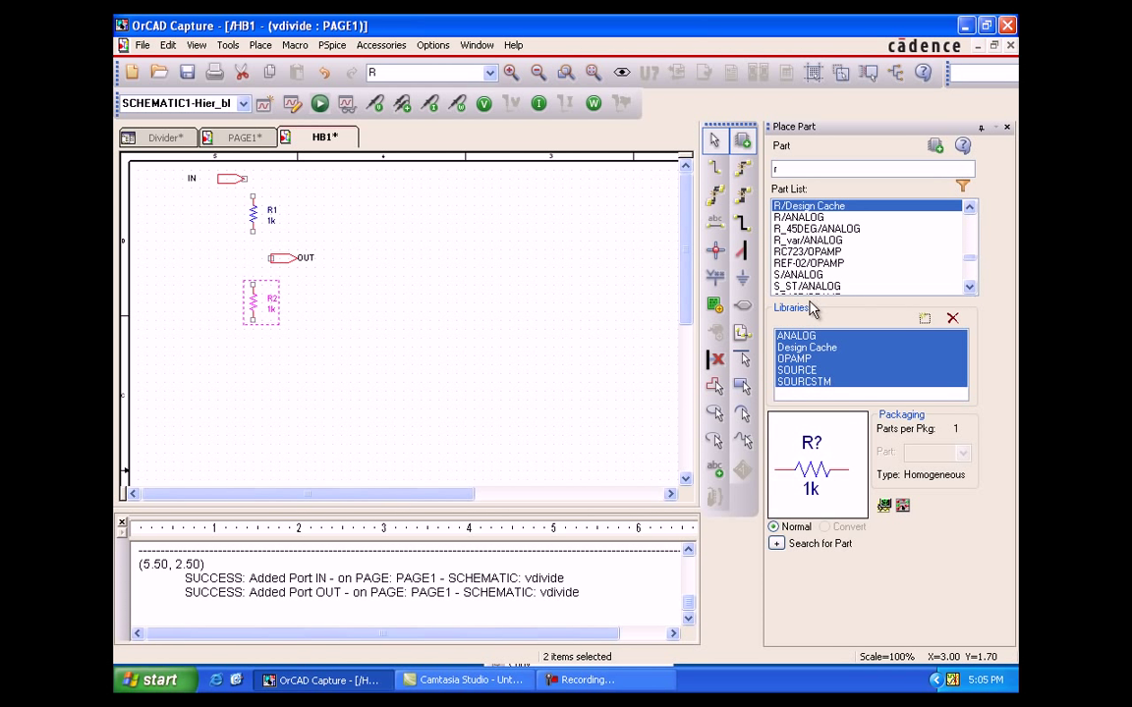
Place a 0/CAPSYM ground symbol directly below resistor R2.
click(742, 282)
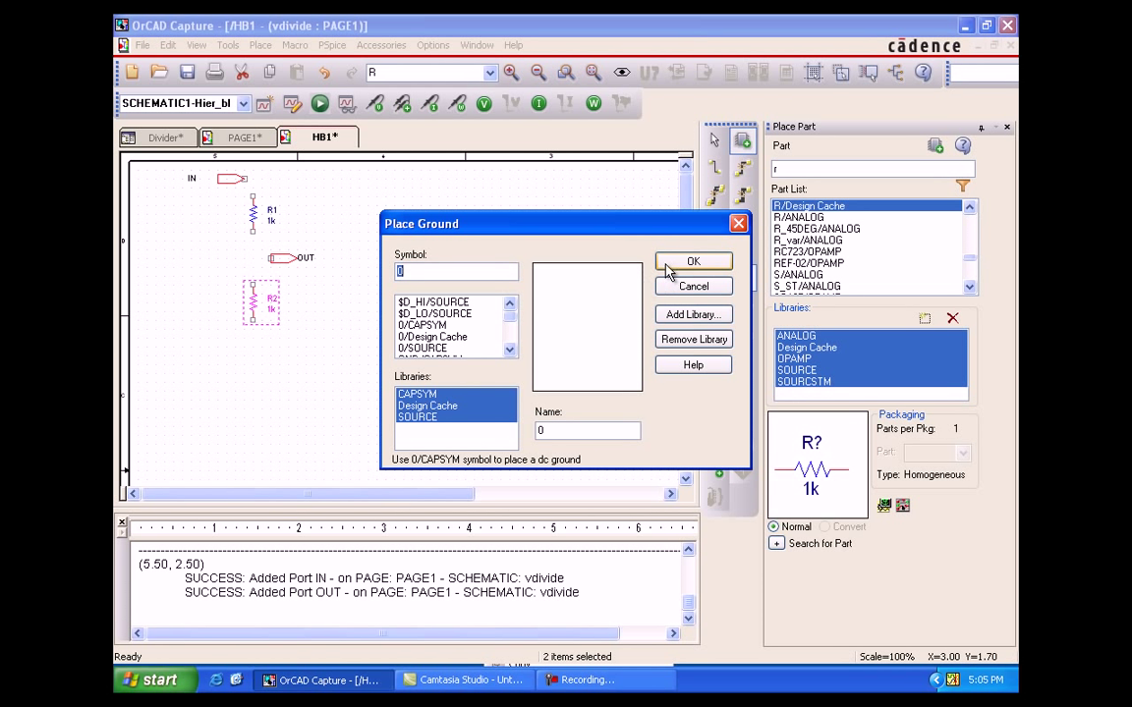
click(403, 325)
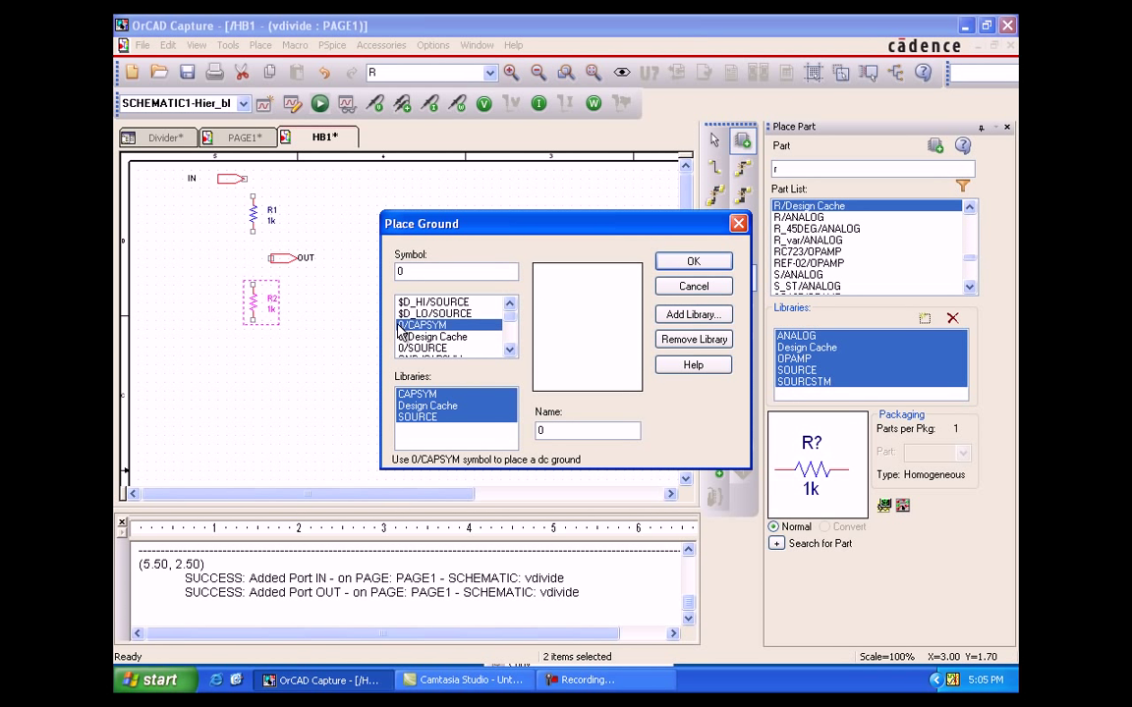
click(693, 261)
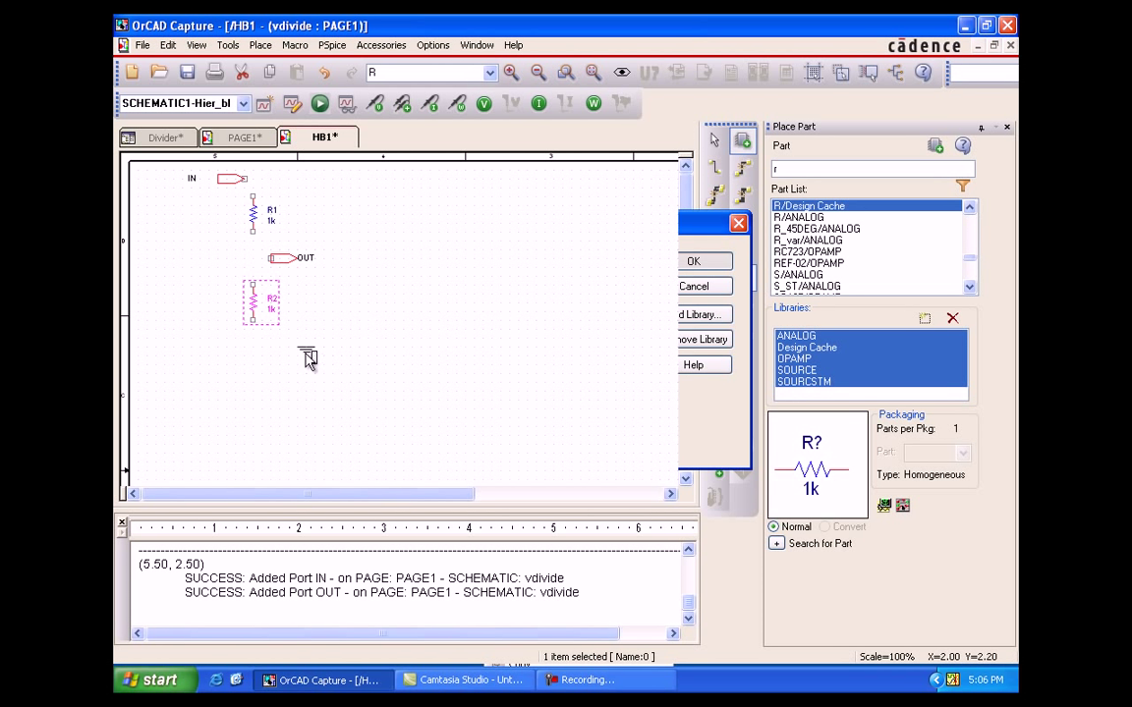
key(r)
click(253, 369)
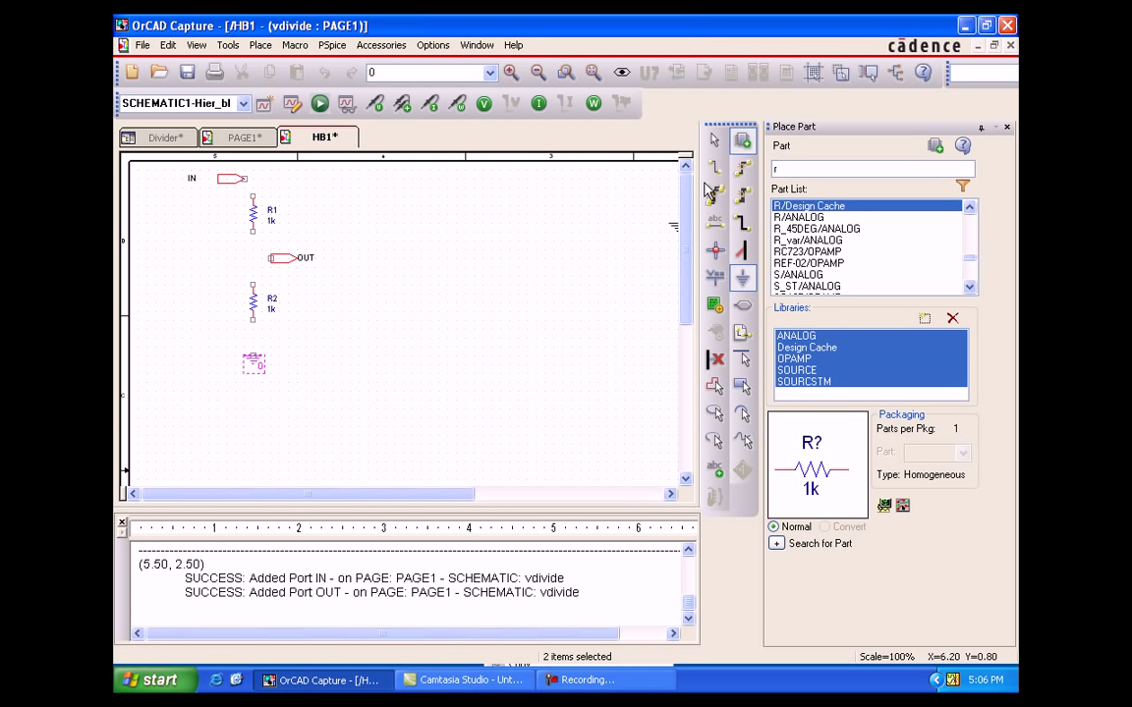
Wire the divider in series from the IN port through R1 and R2 down to the ground symbol.
key(w)
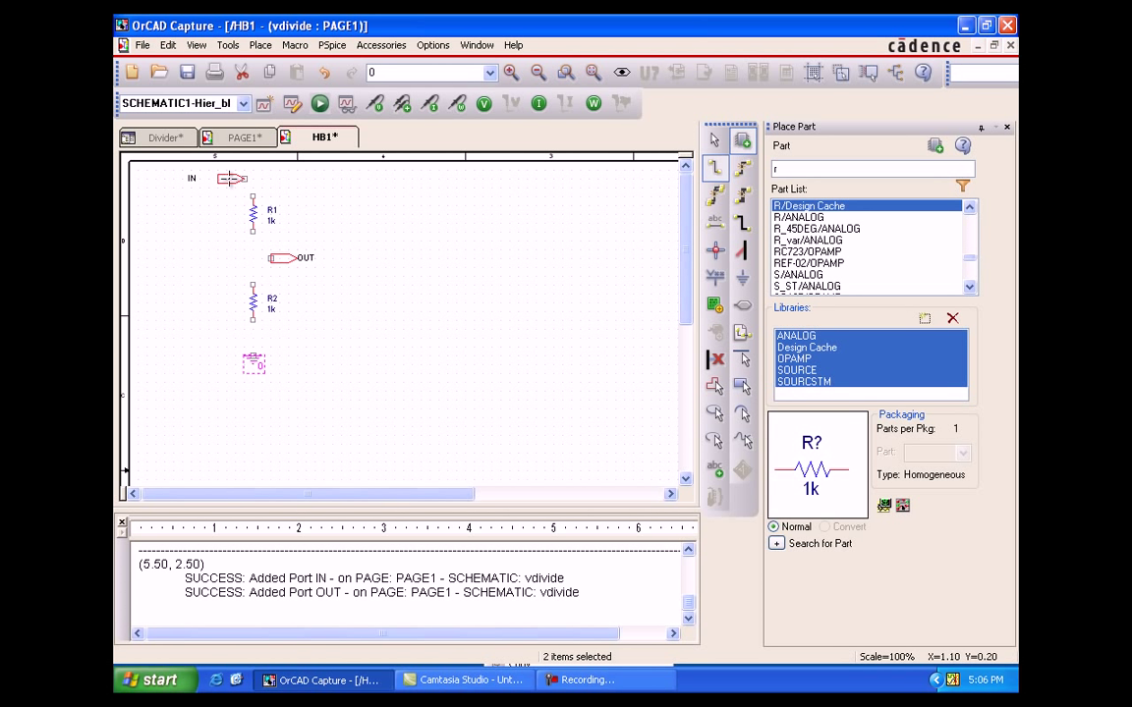
click(251, 186)
click(253, 196)
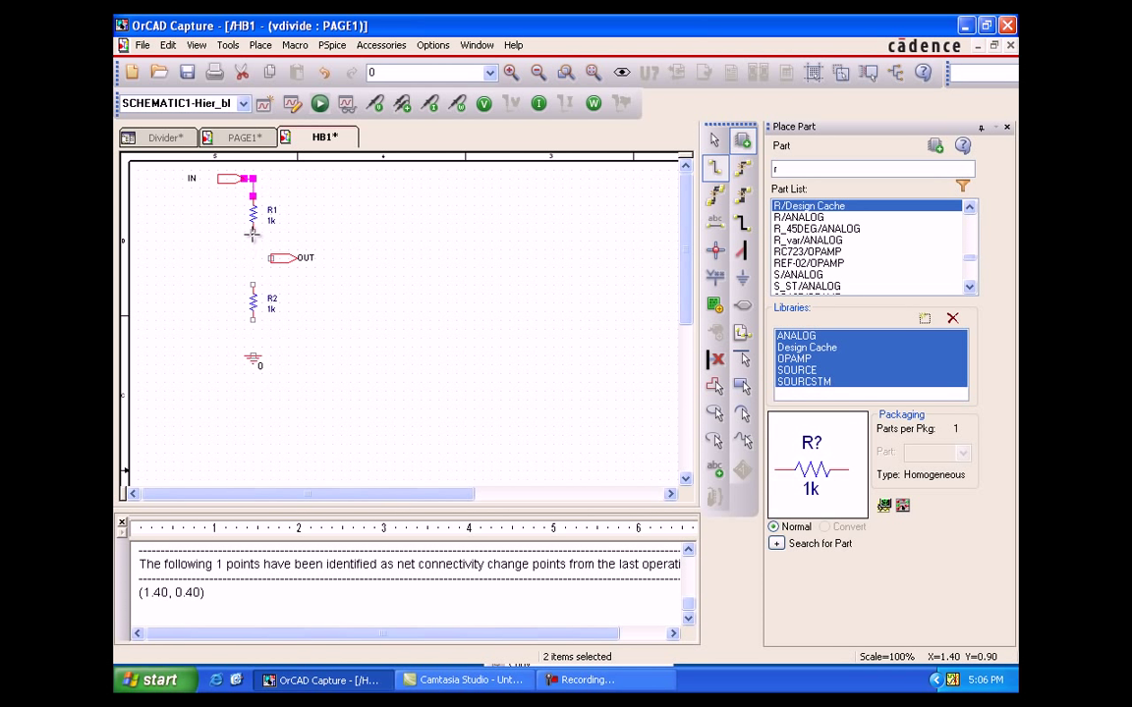
click(252, 232)
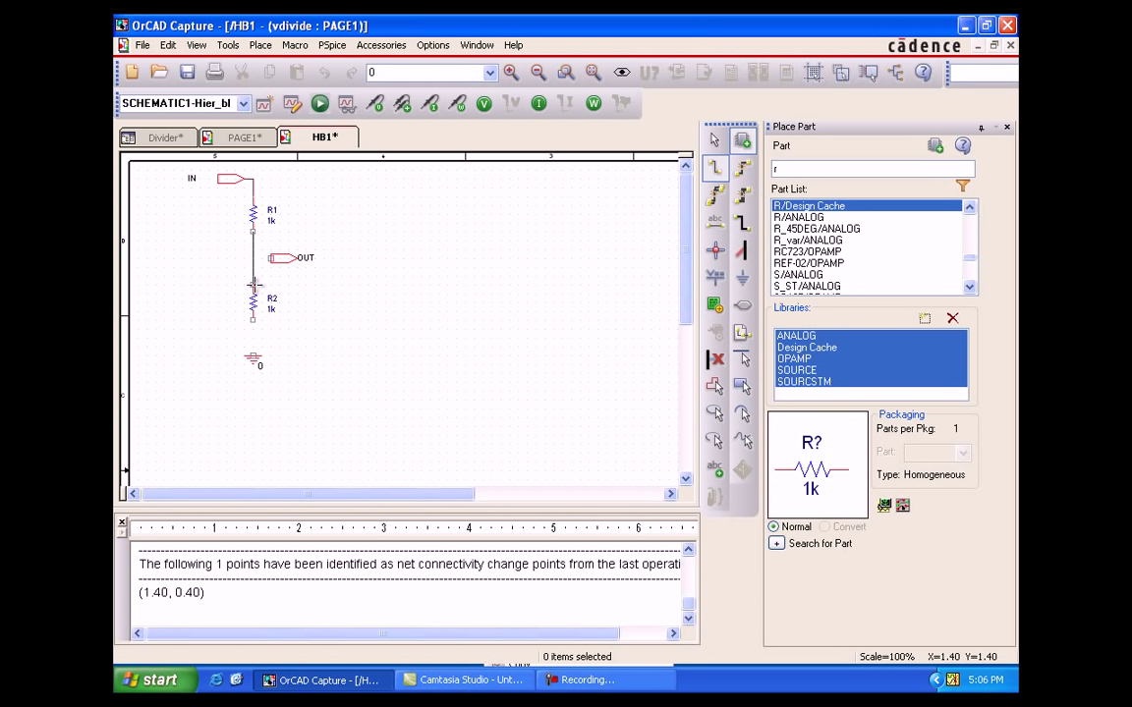
click(253, 285)
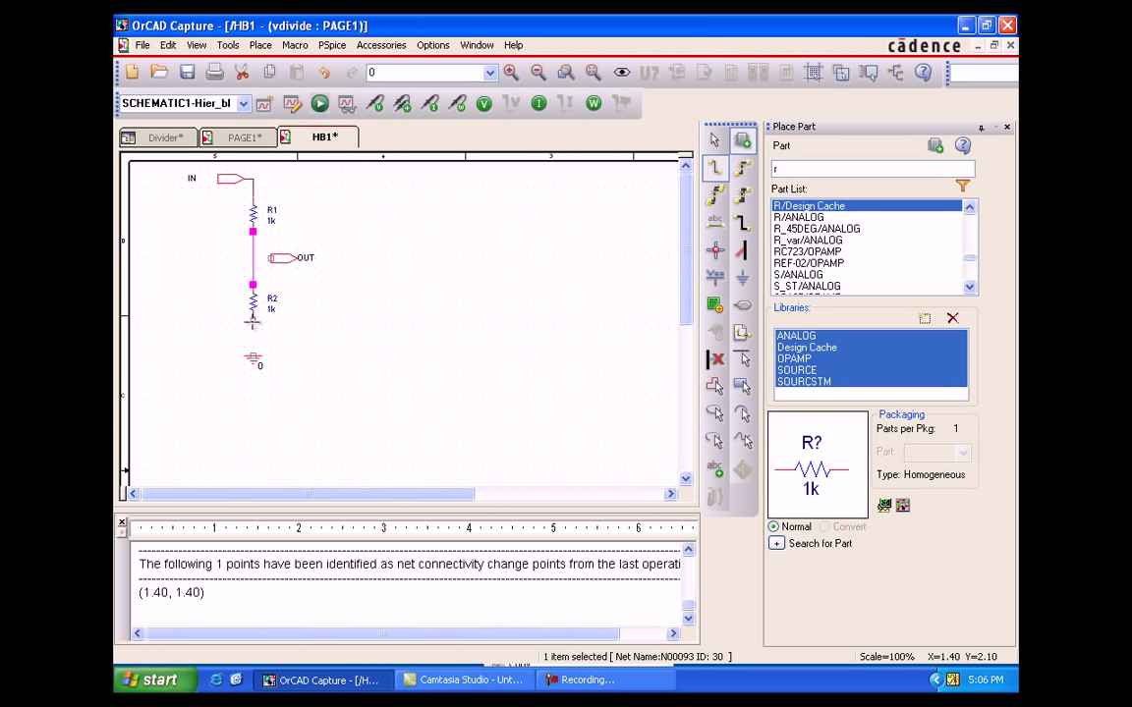
click(253, 322)
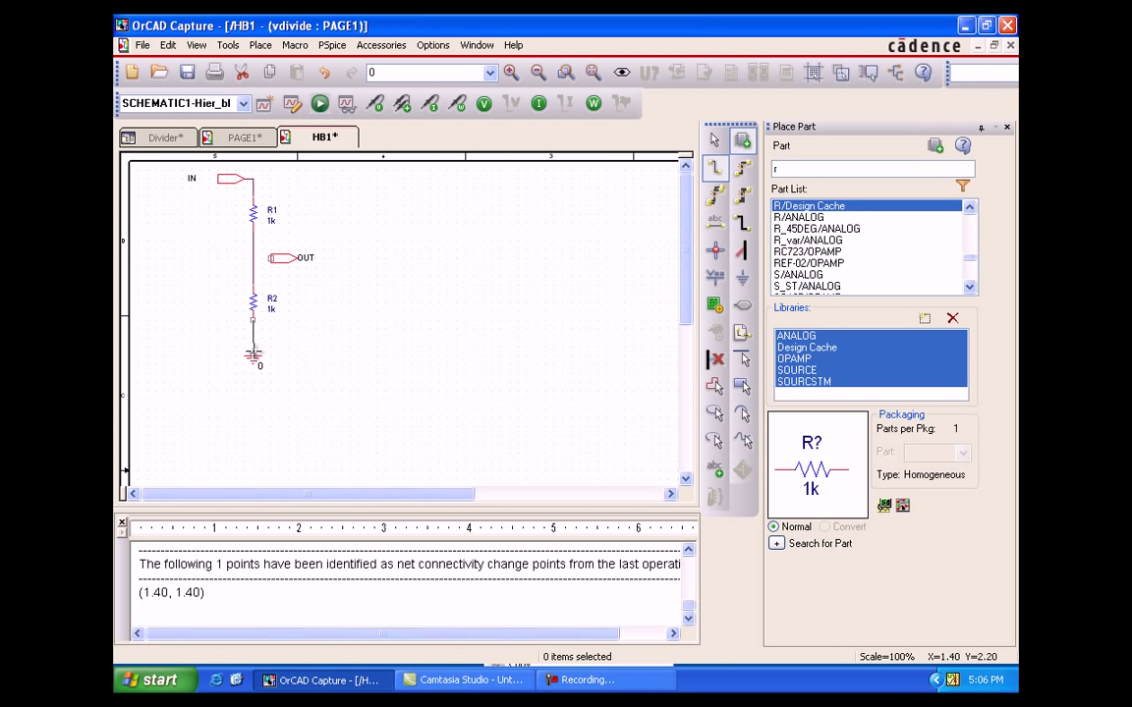
click(253, 356)
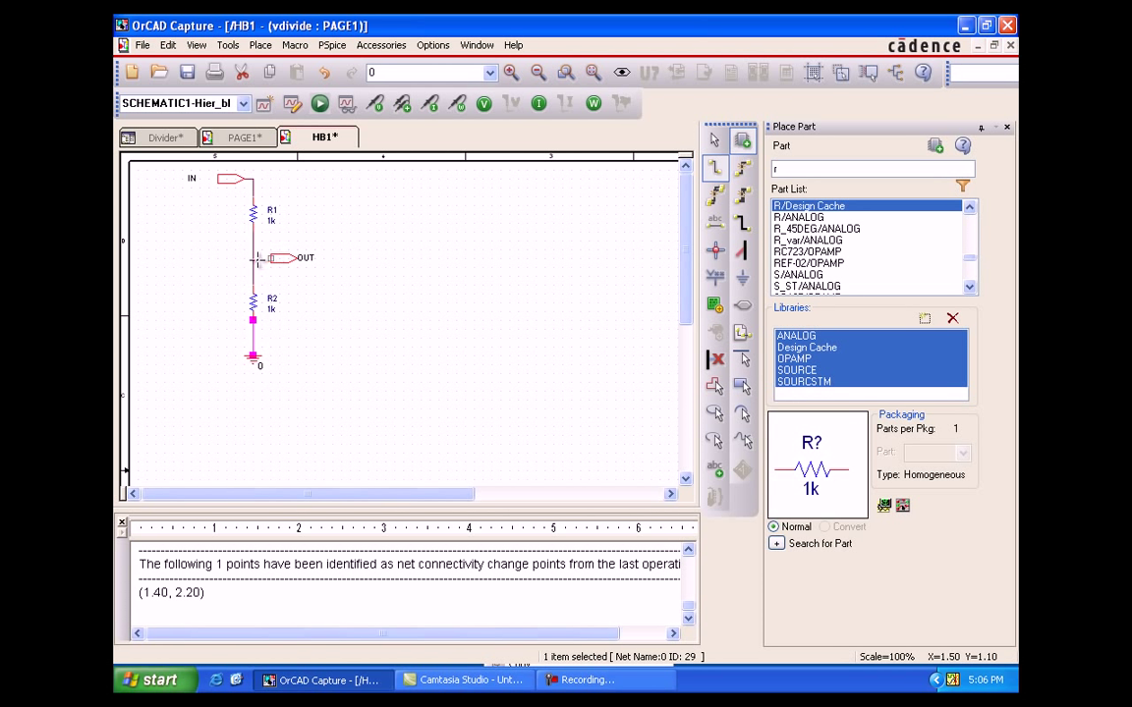
Wire the OUT port to the net between R1 and R2, then finish wiring and close part placement.
click(252, 259)
click(253, 258)
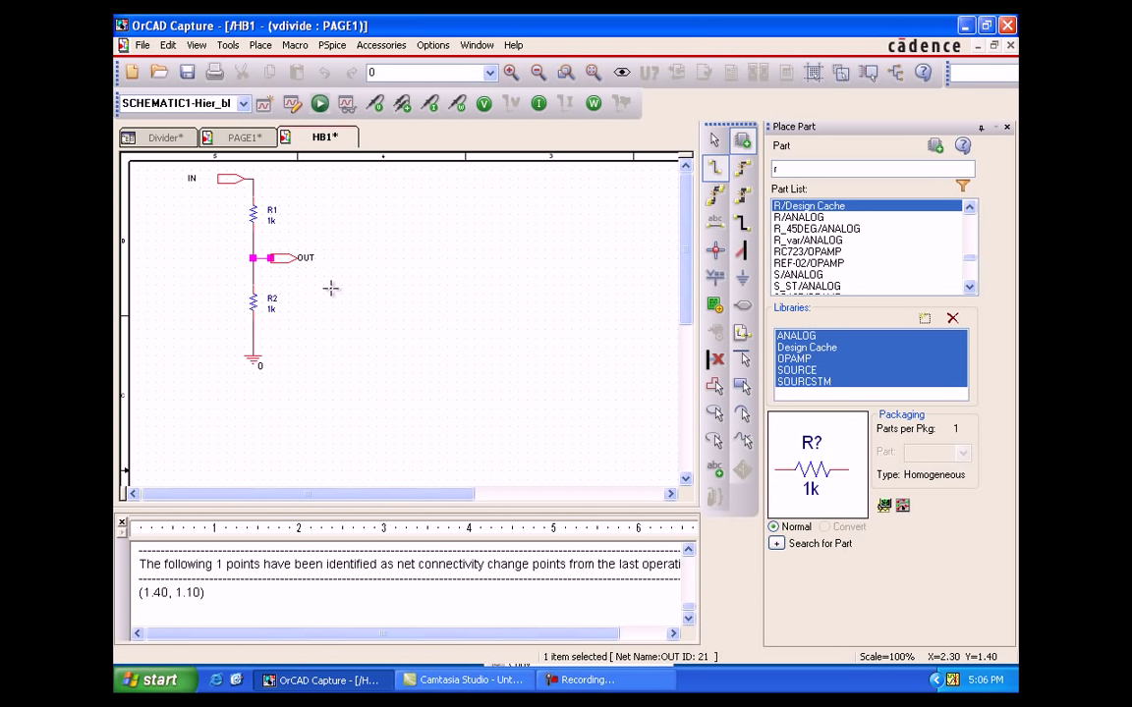
key(Escape)
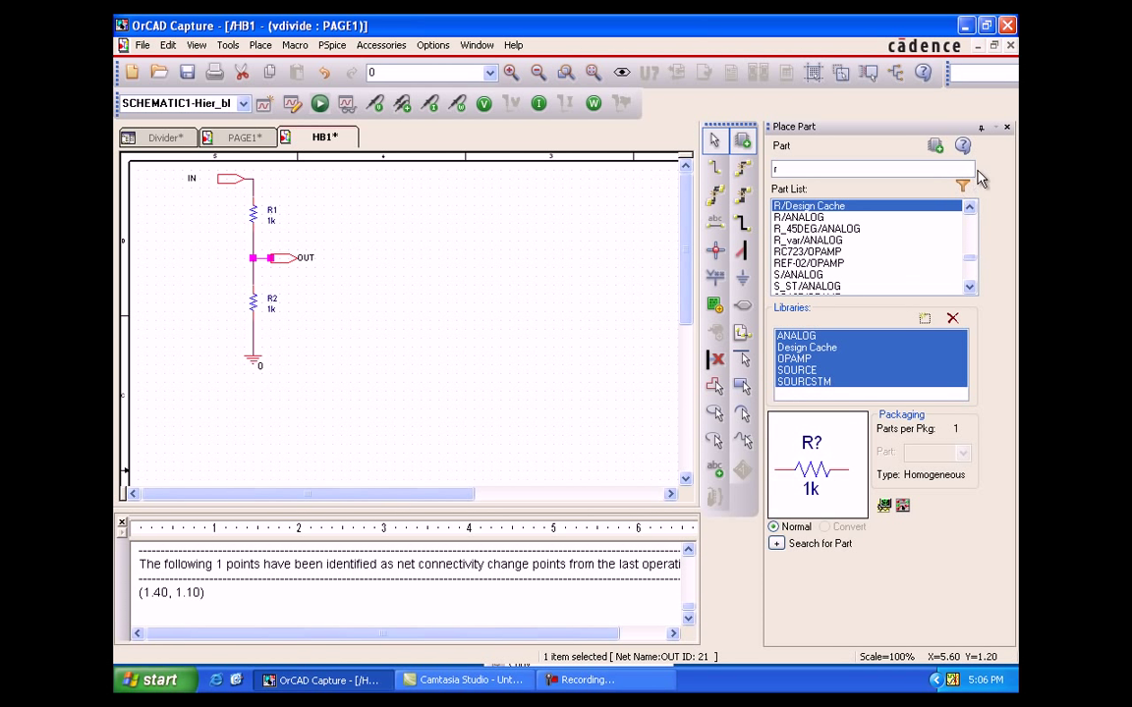
click(1007, 130)
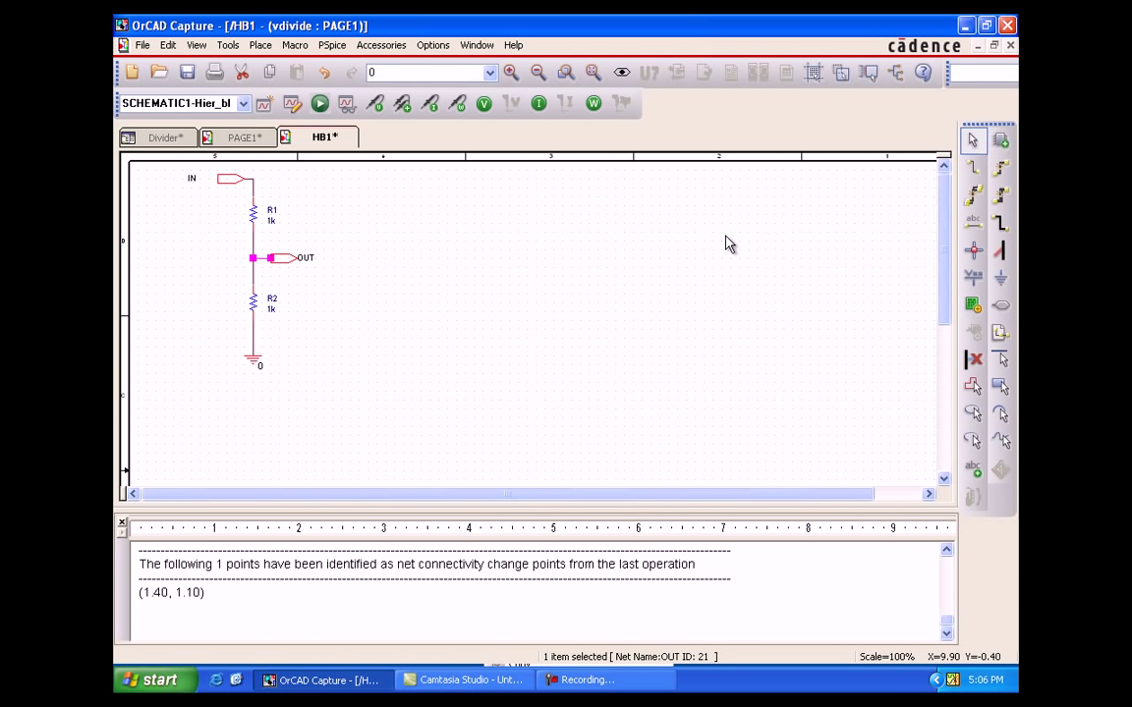
Save the HB1 vdivide page and ascend the hierarchy to the top-level schematic page.
click(188, 75)
click(198, 46)
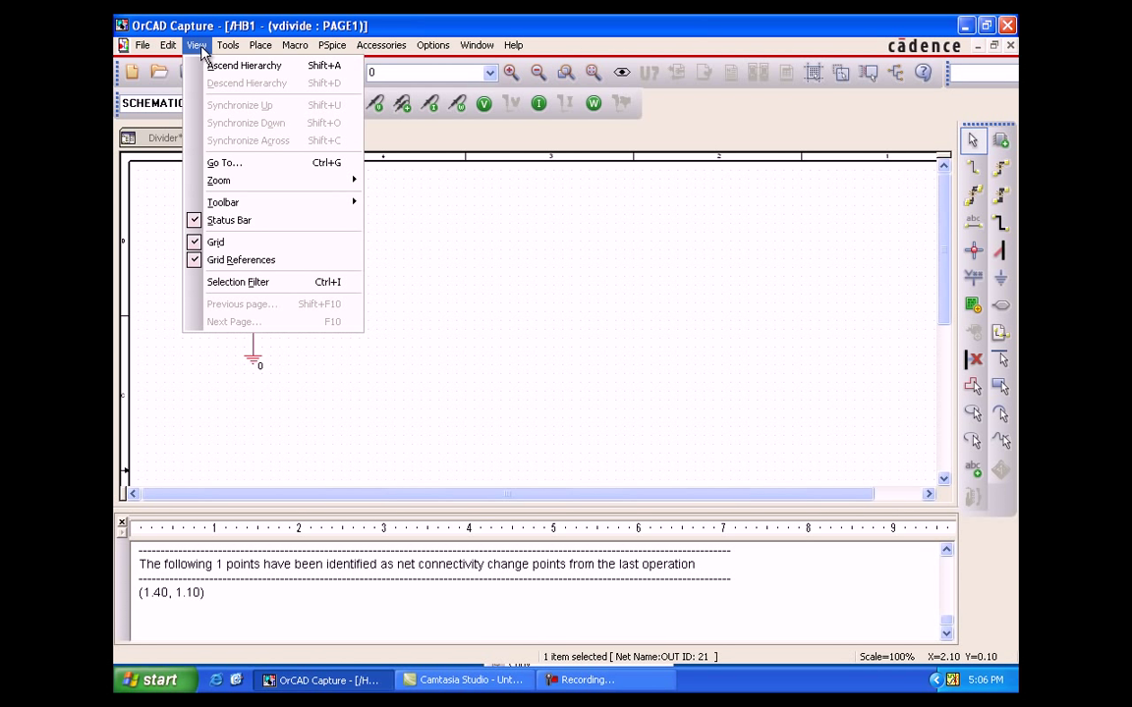
click(235, 65)
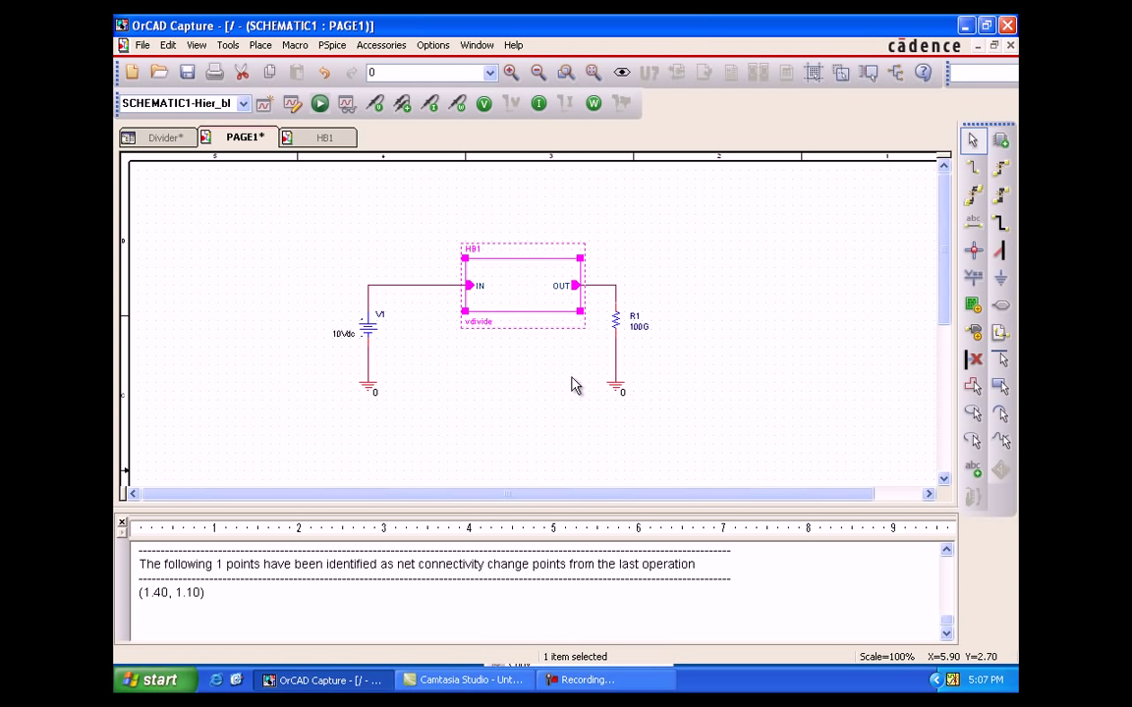
Run the SCHEMATIC1-Hier_block PSpice simulation, accepting the loss of undo history, and open the simulation output file.
click(320, 105)
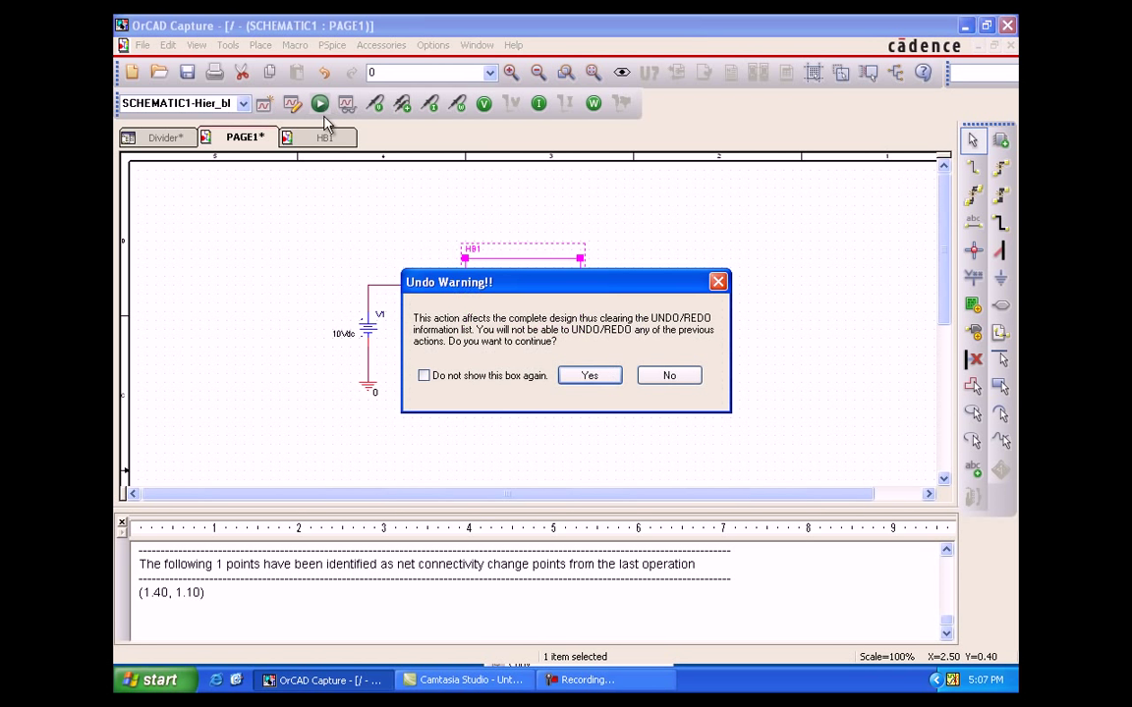
click(588, 377)
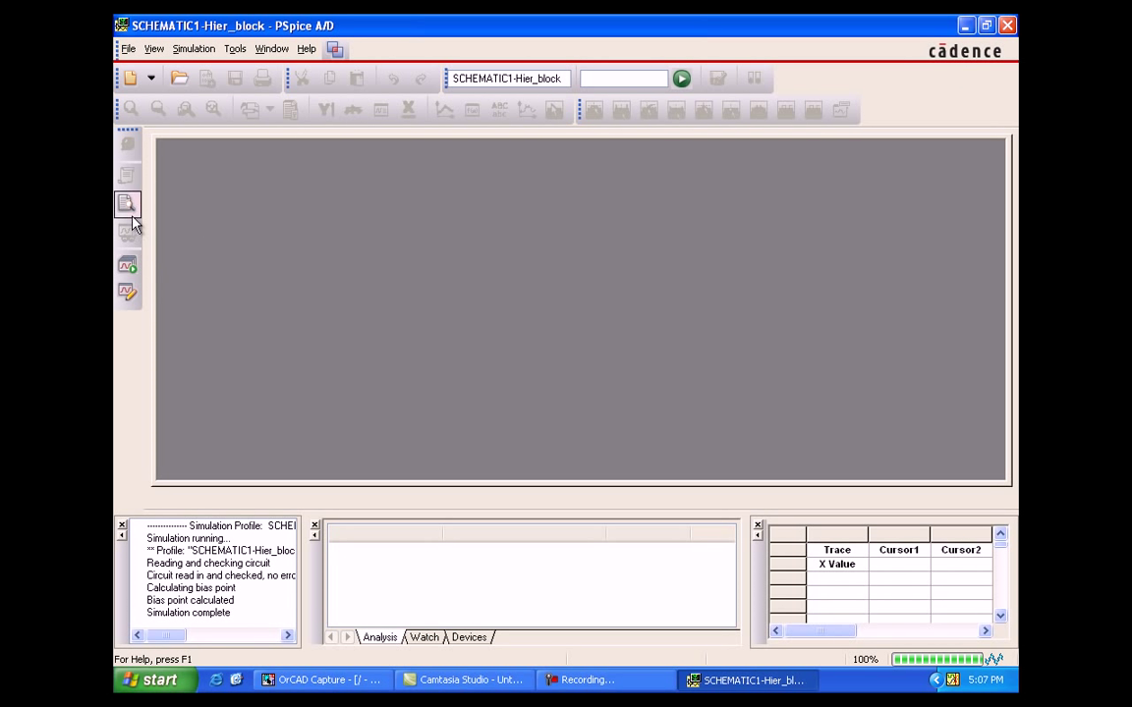
click(131, 206)
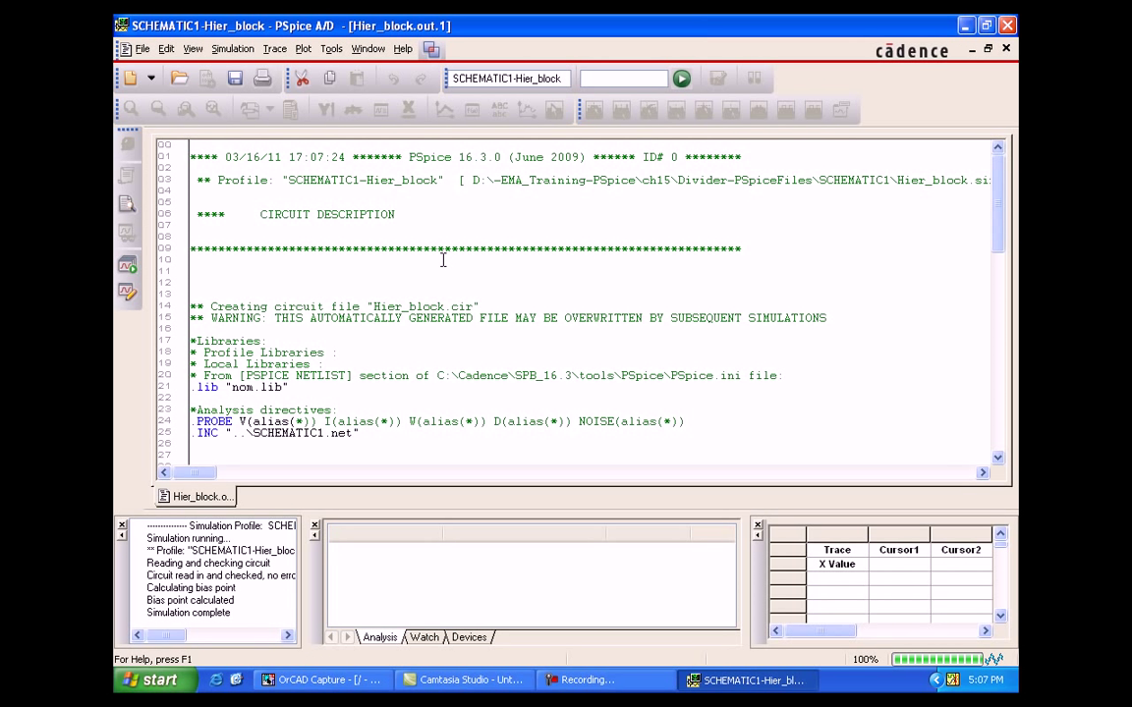
Examine the netlist and the small signal bias solution's two node voltages in the Hier_block output file.
scroll(443, 260, down, 8)
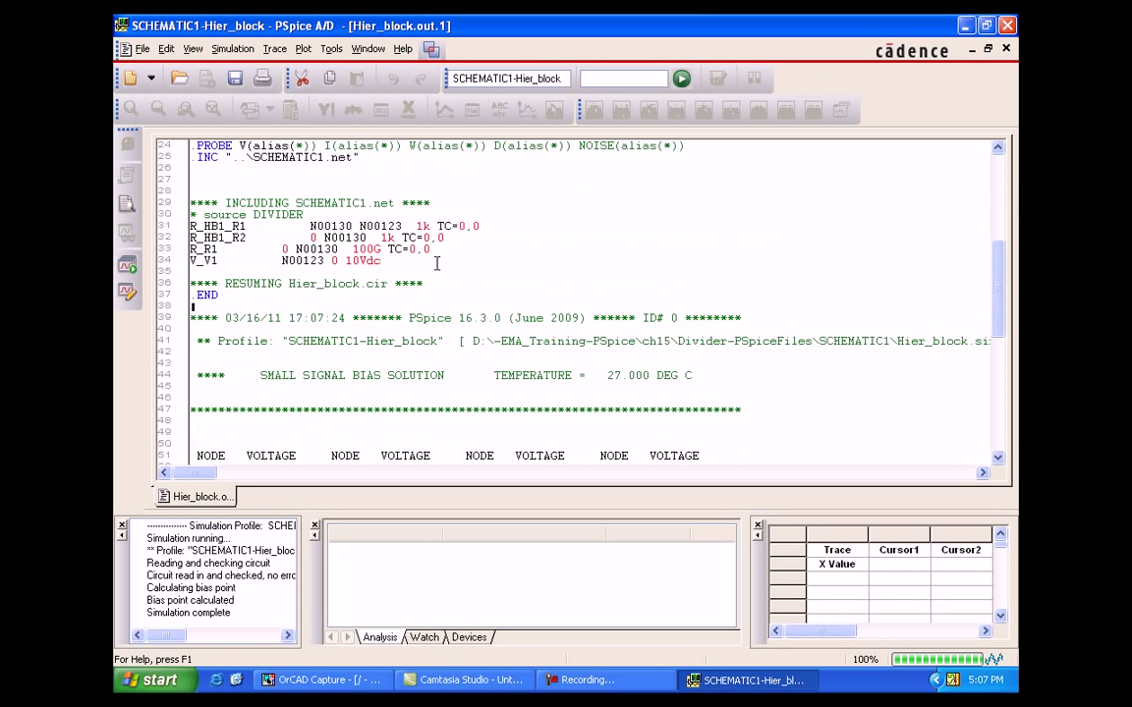
scroll(433, 264, down, 4)
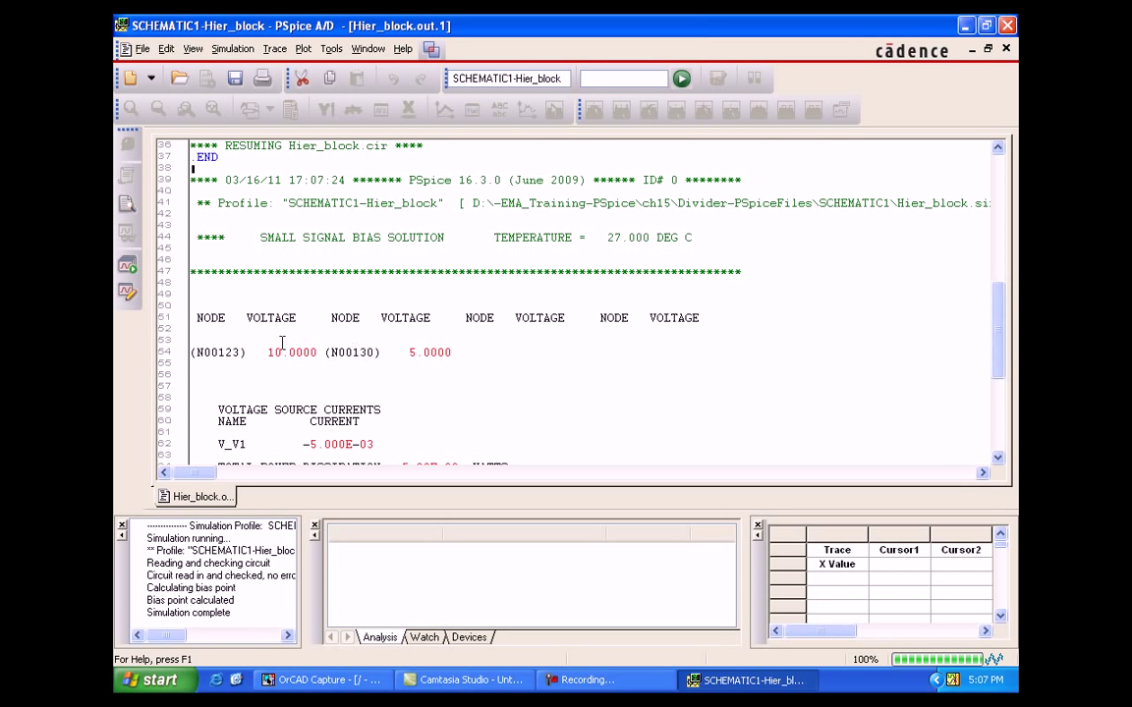
drag(314, 352, 268, 353)
drag(458, 353, 405, 354)
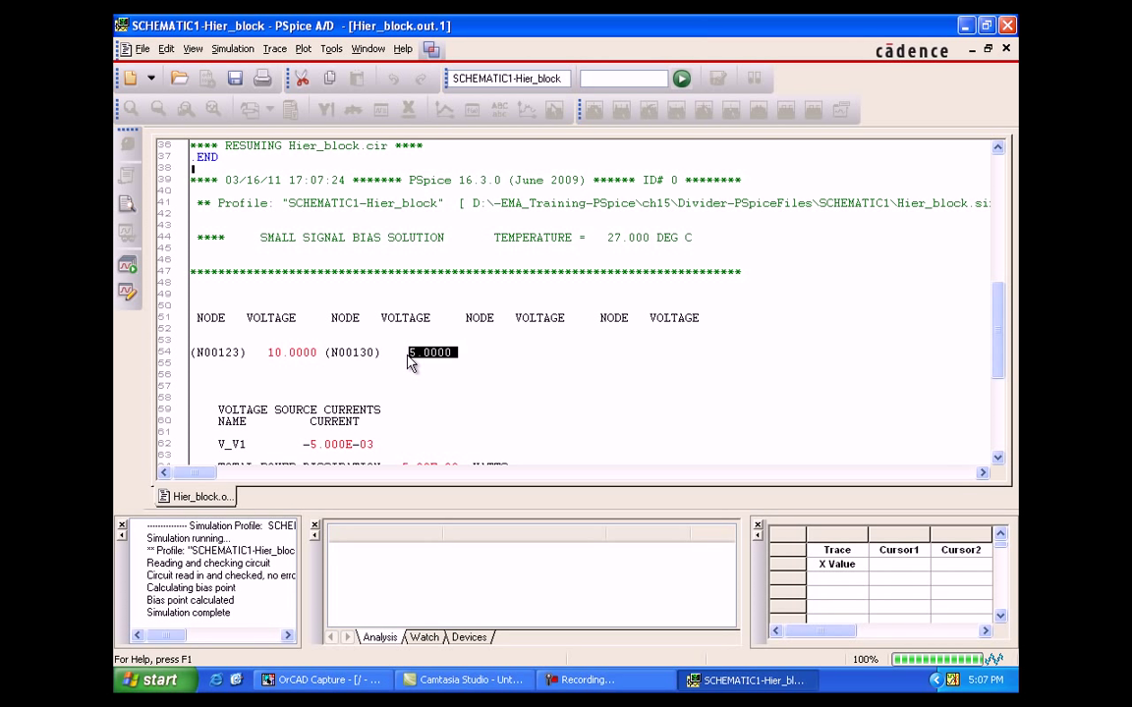
click(651, 366)
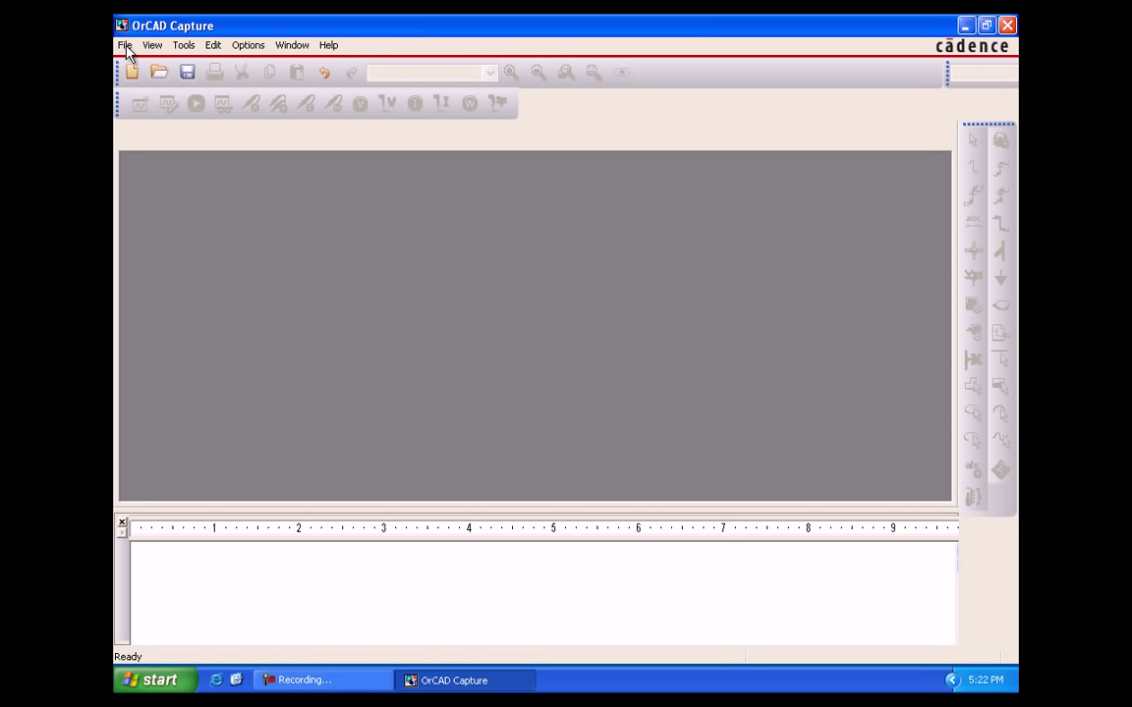
Start a new Analog or Mixed A/D project in OrCAD Capture with the name hier_clip.
click(125, 47)
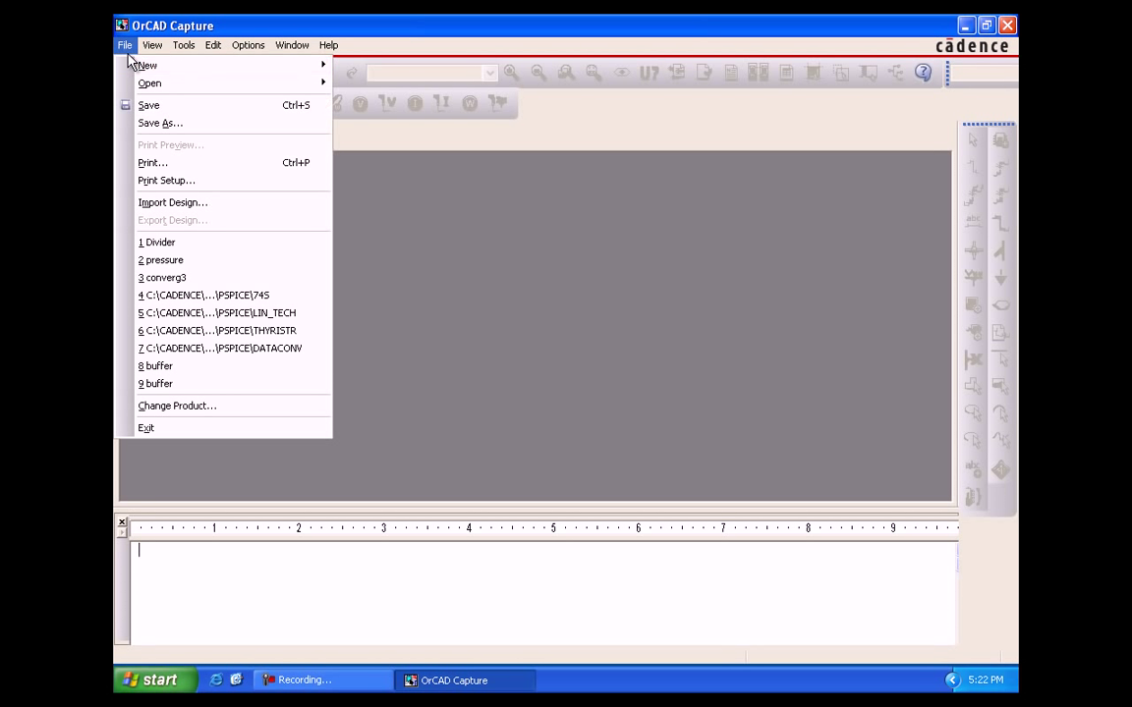
mouse_move(253, 65)
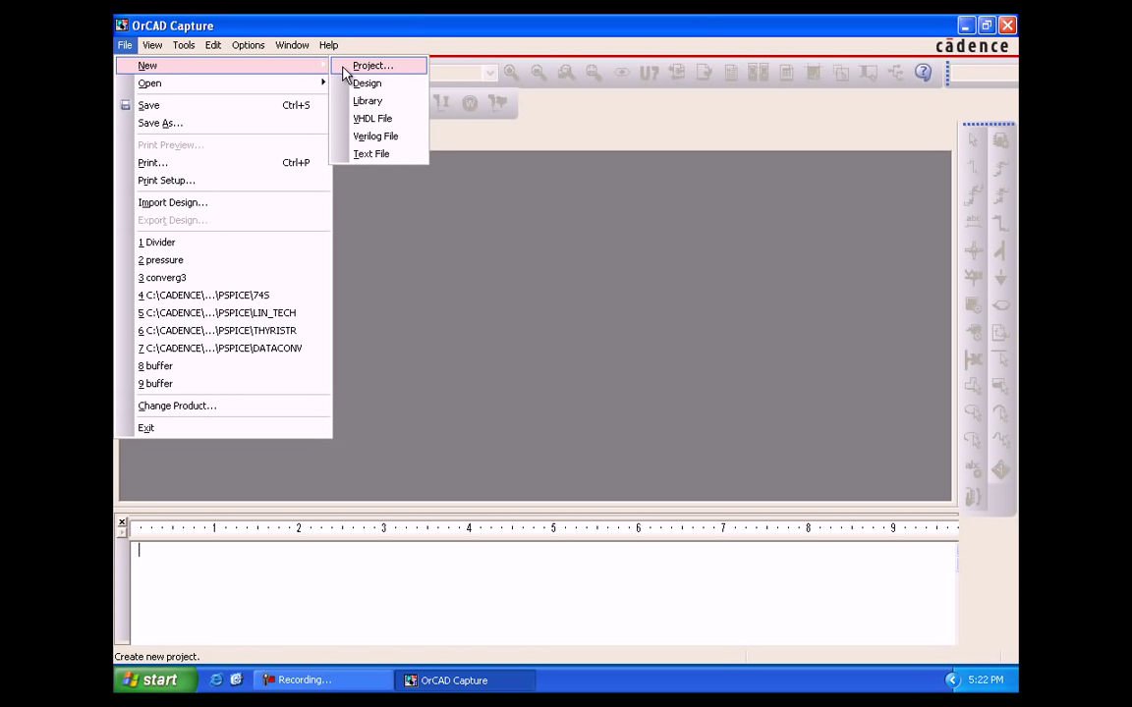
click(345, 69)
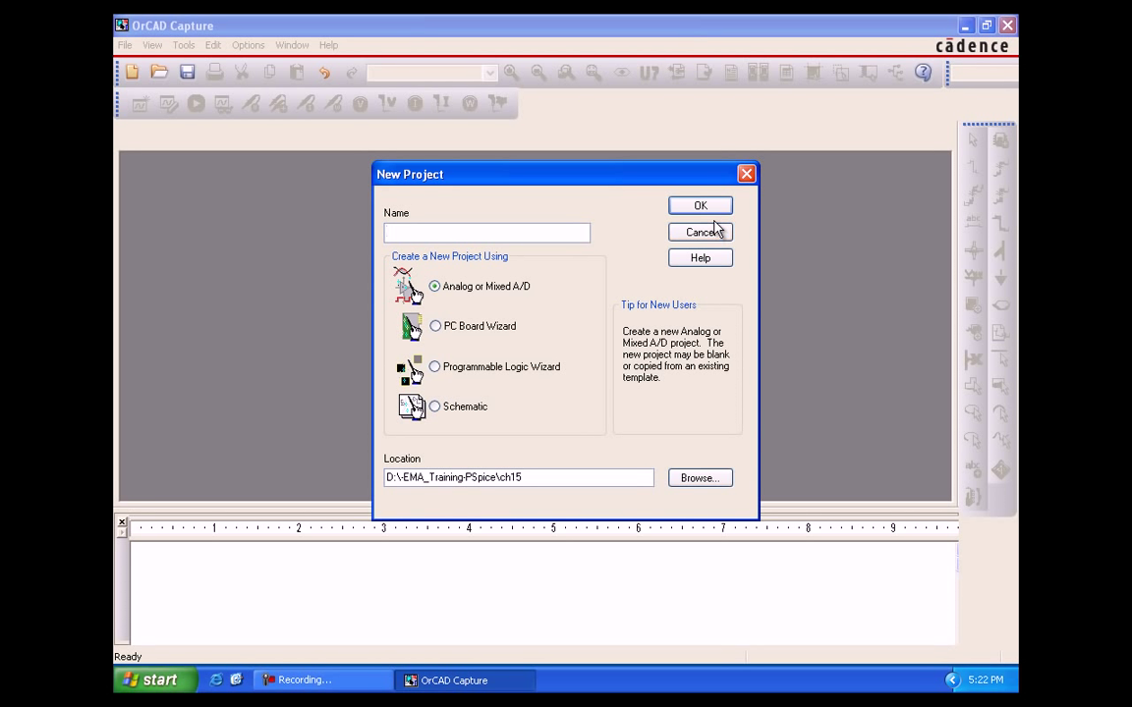
text(hier_clip)
Choose D:\-EMA_Training-PSpice\ch15 as the new project's location and confirm the project settings.
click(700, 478)
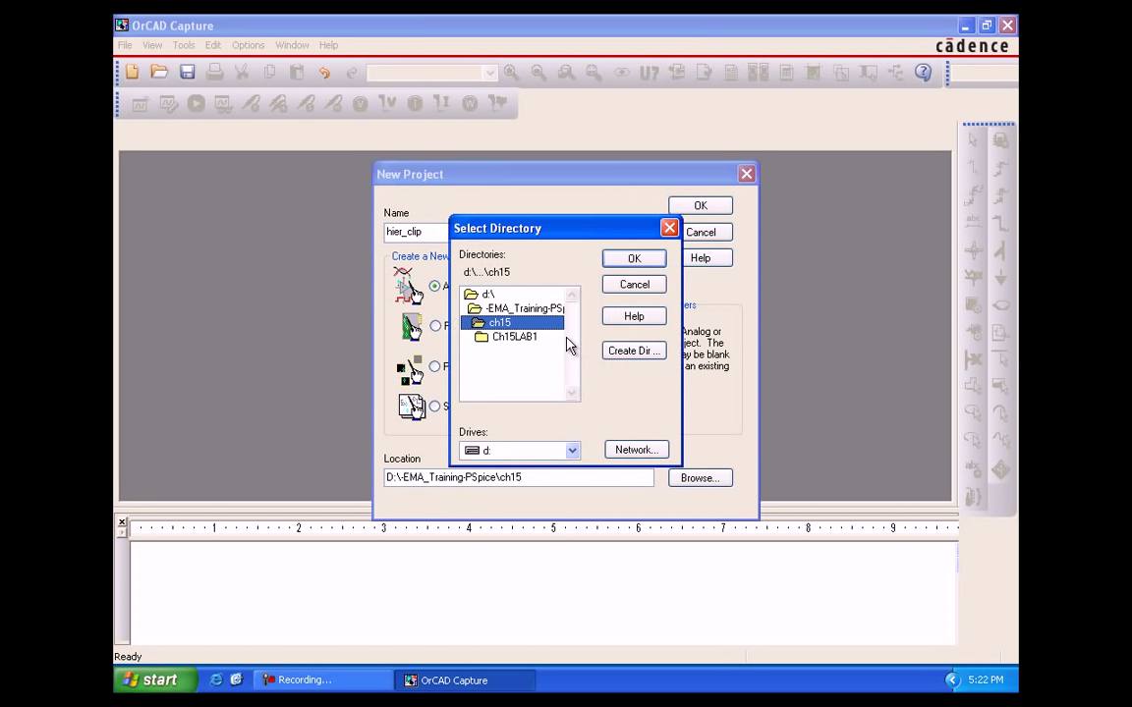
click(488, 295)
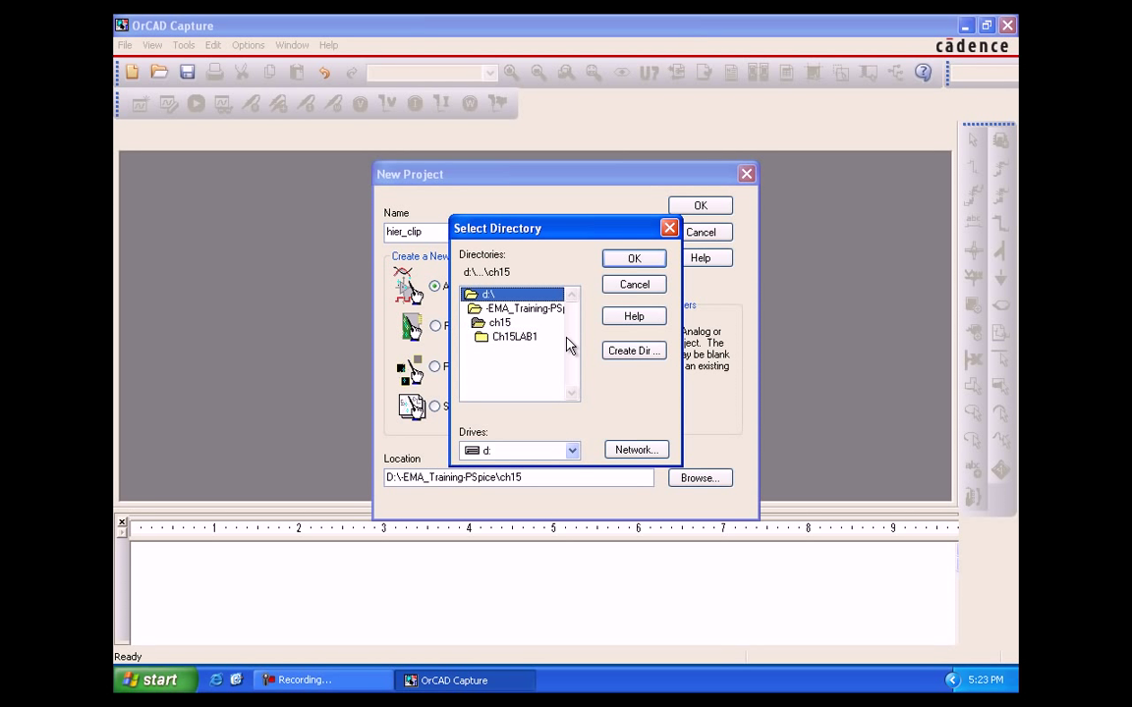
double_click(524, 309)
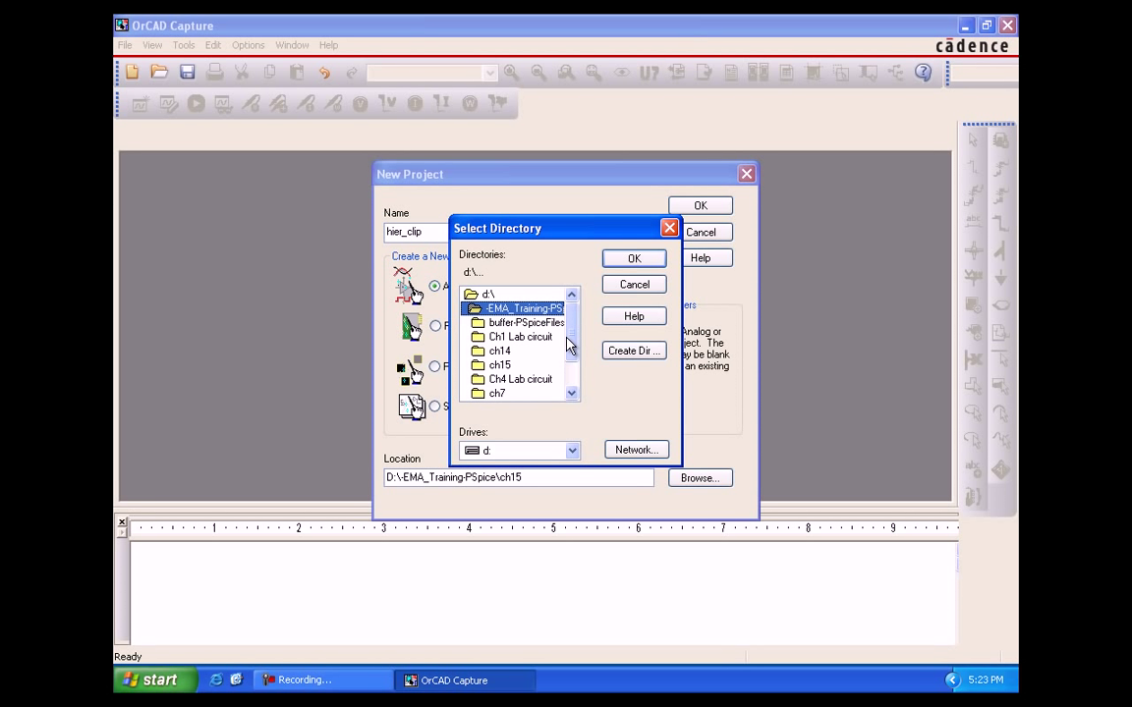
double_click(500, 366)
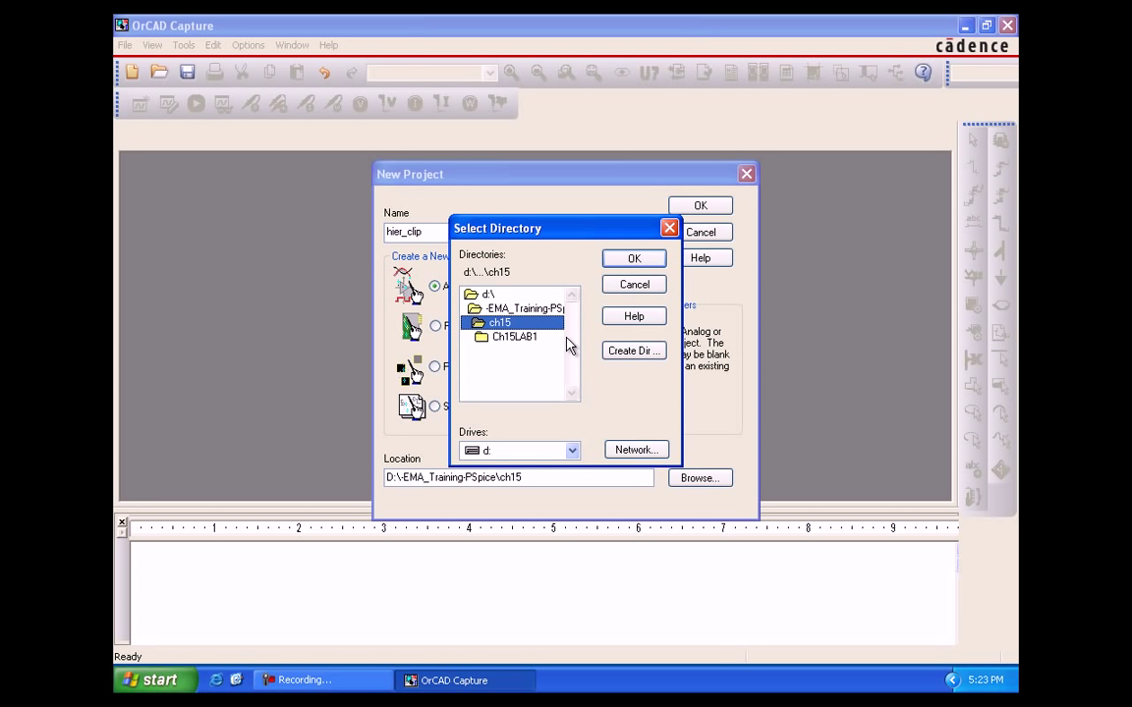
click(634, 258)
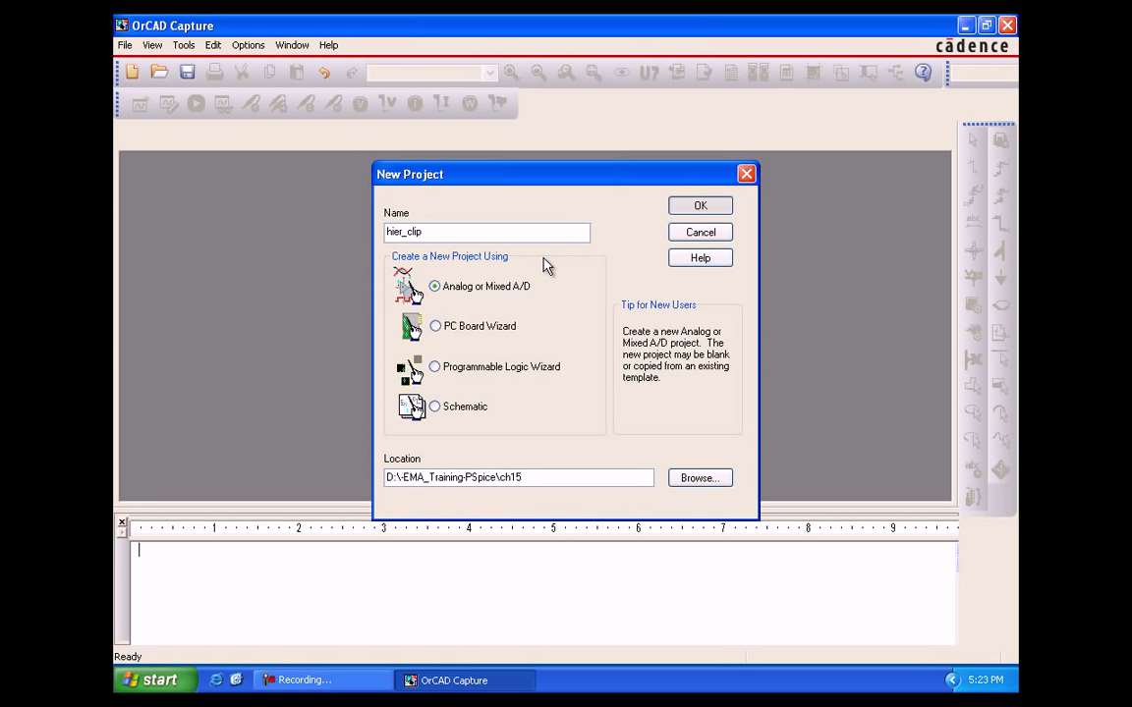
key(Return)
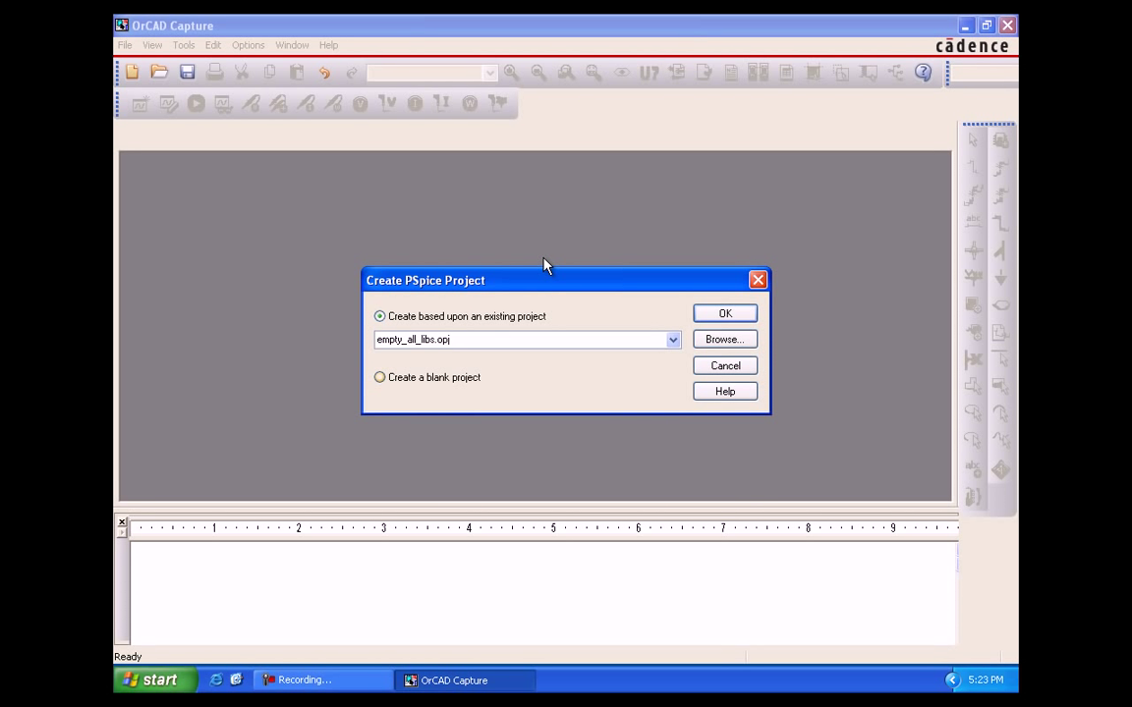
Create hier_clip as a blank PSpice project and maximize its schematic page window.
key(Down)
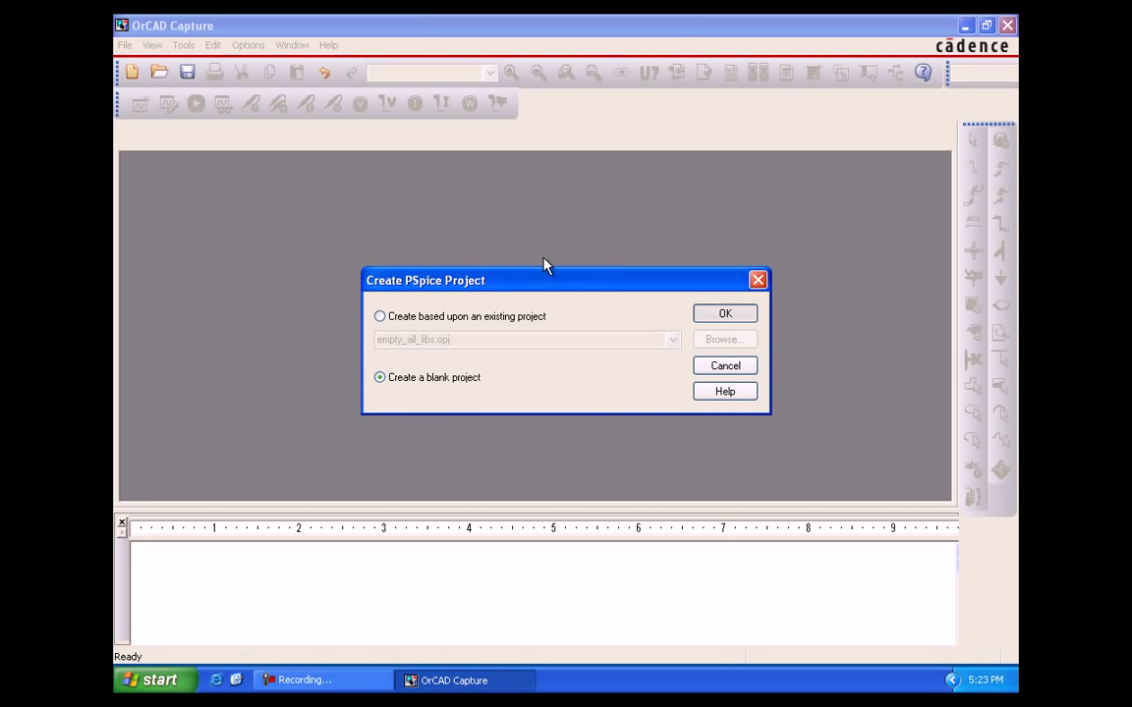
key(Return)
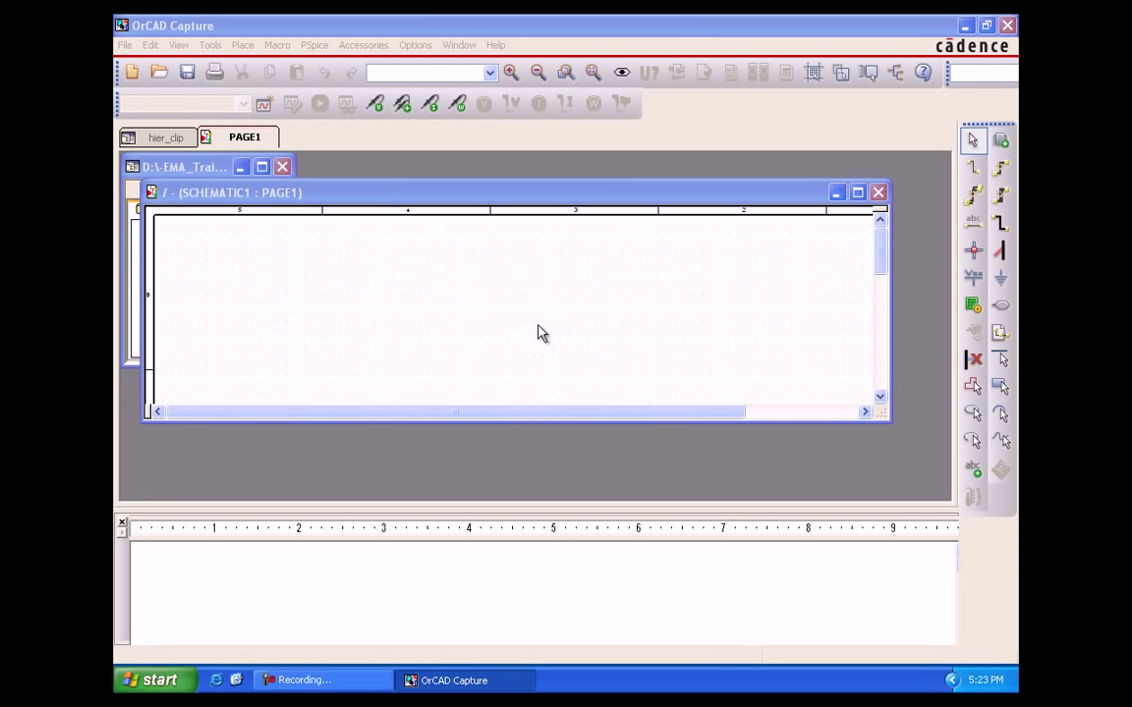
click(616, 289)
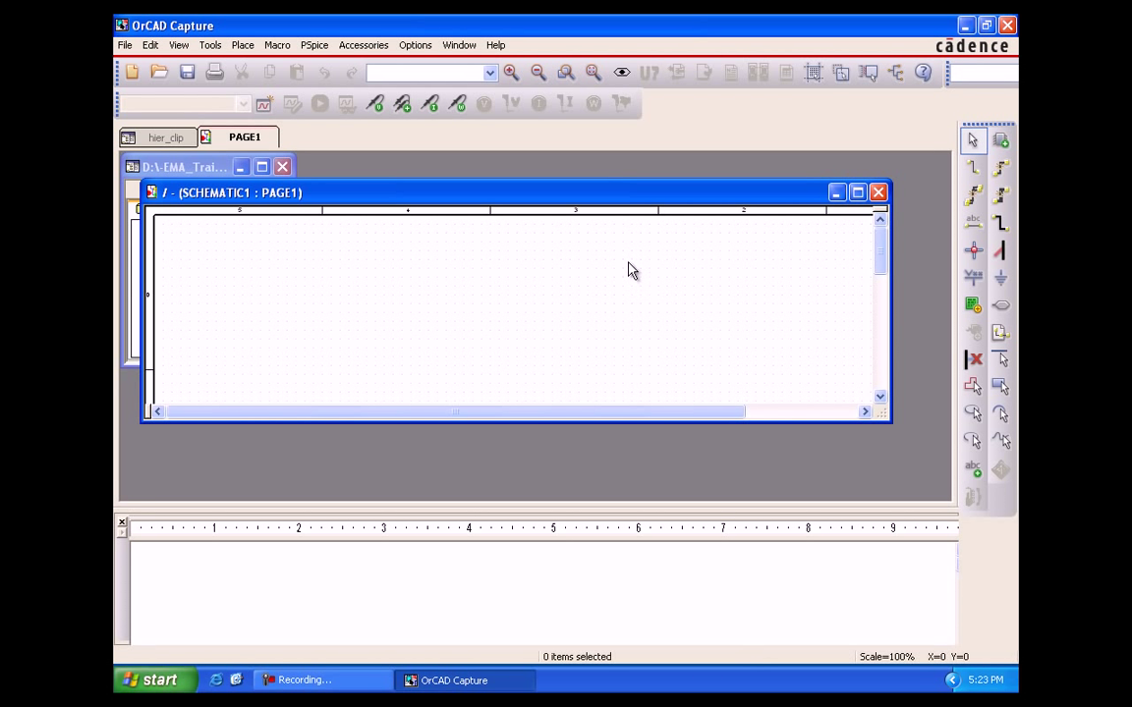
click(858, 193)
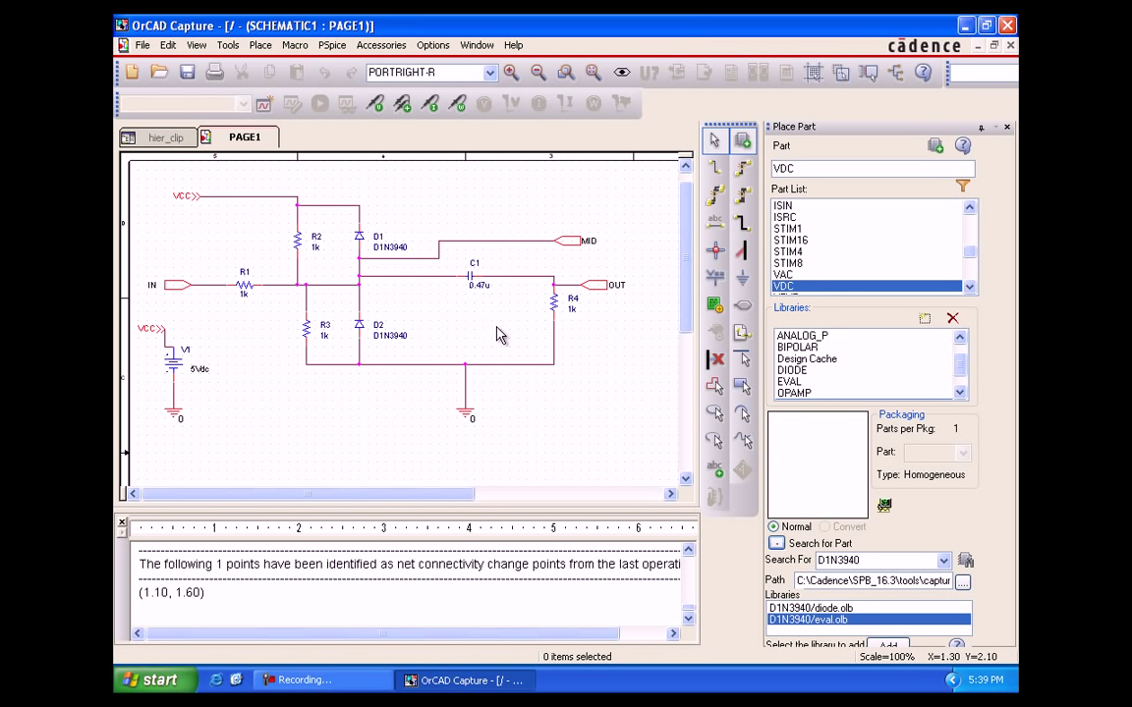
Rename the SCHEMATIC1 folder in the hier_clip project to Clip_bot.
key(ctrl+Tab)
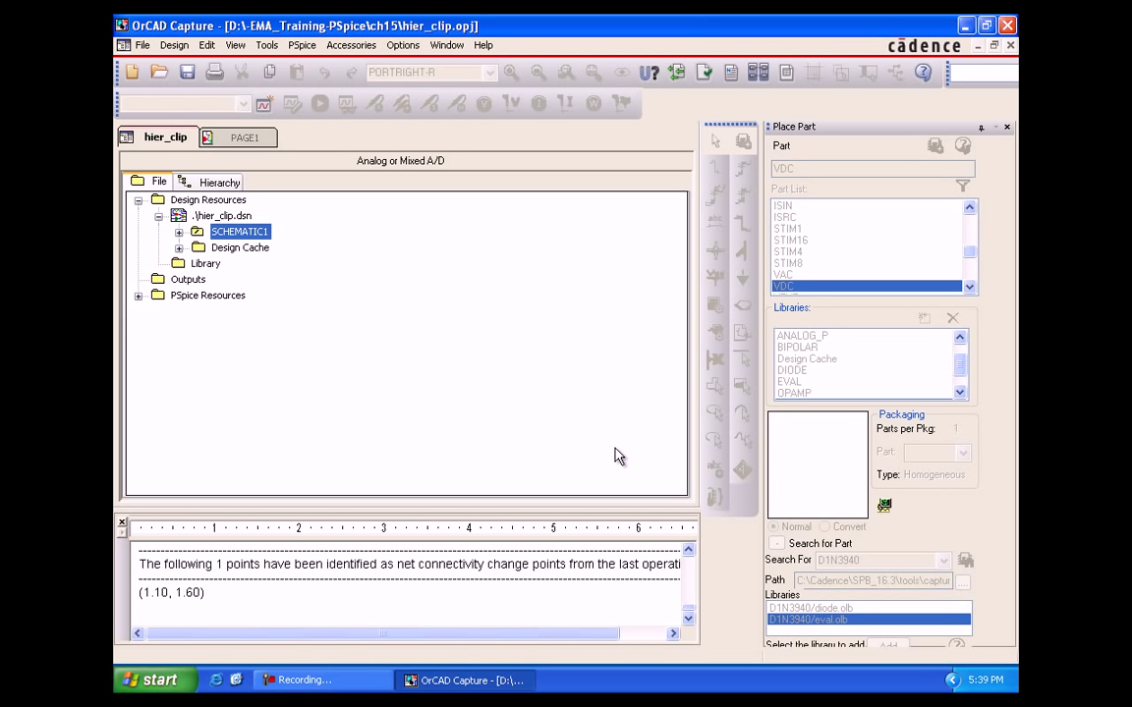
key(shift+F10)
key(Down)
key(Down)
key(Return)
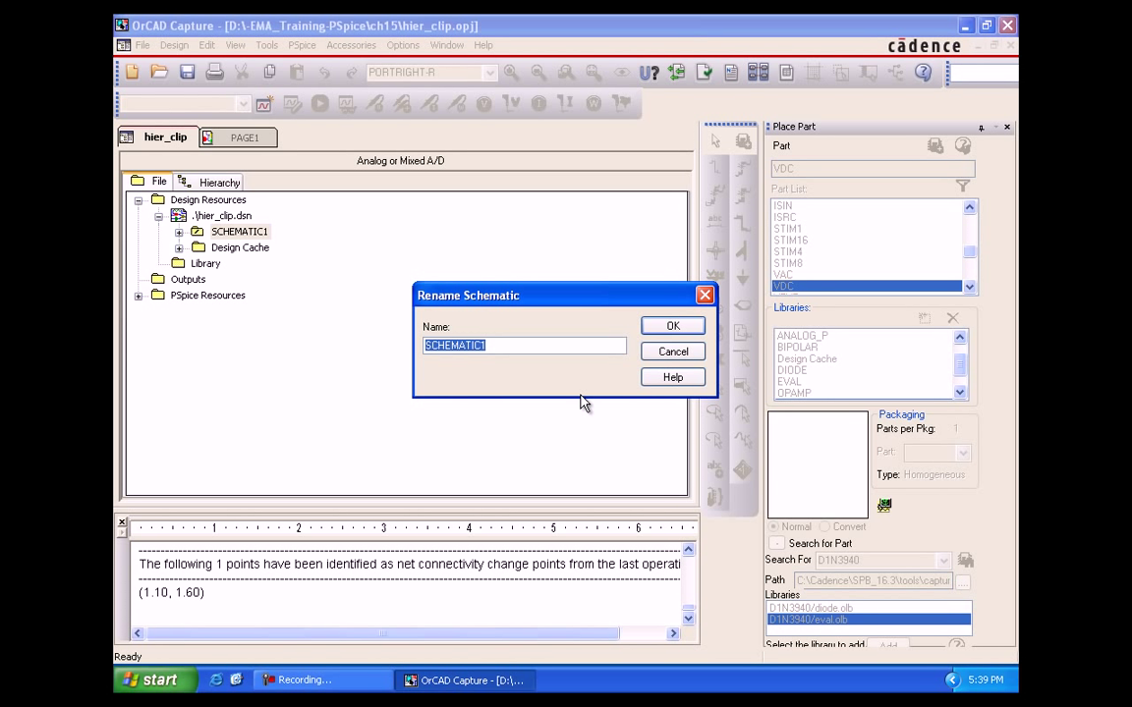
text(Clip_)
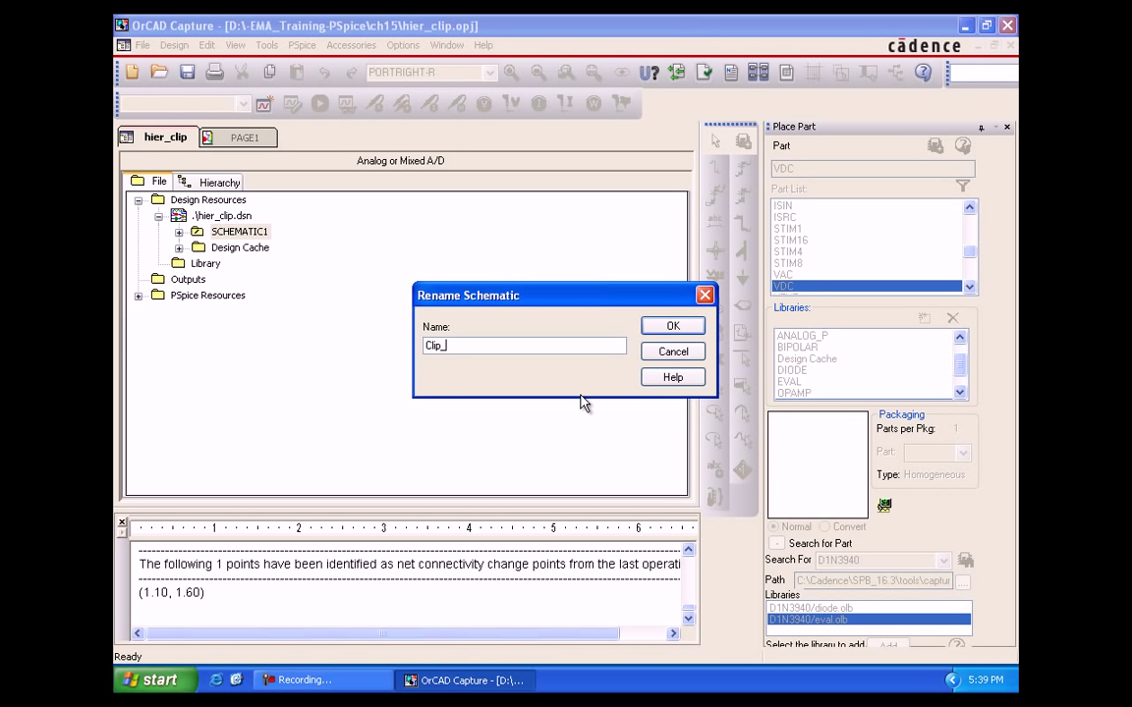
text(bot)
key(Return)
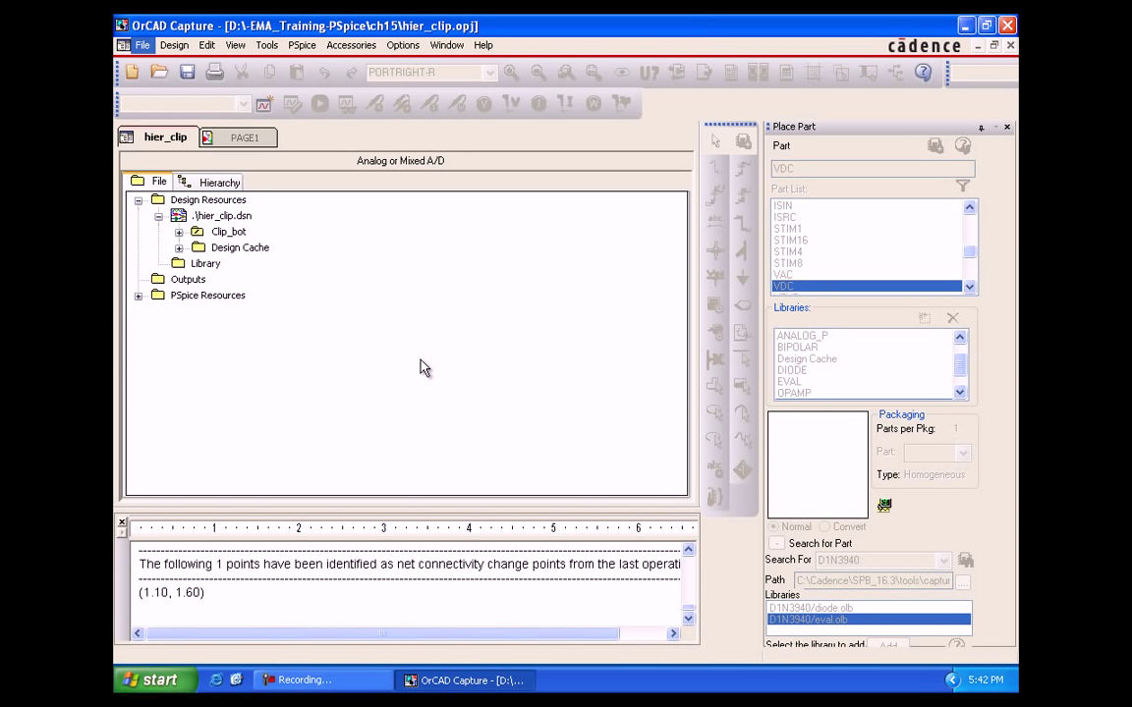
Add a new Capture library to the hier_clip project.
key(alt+f)
key(Right)
key(Down)
key(Down)
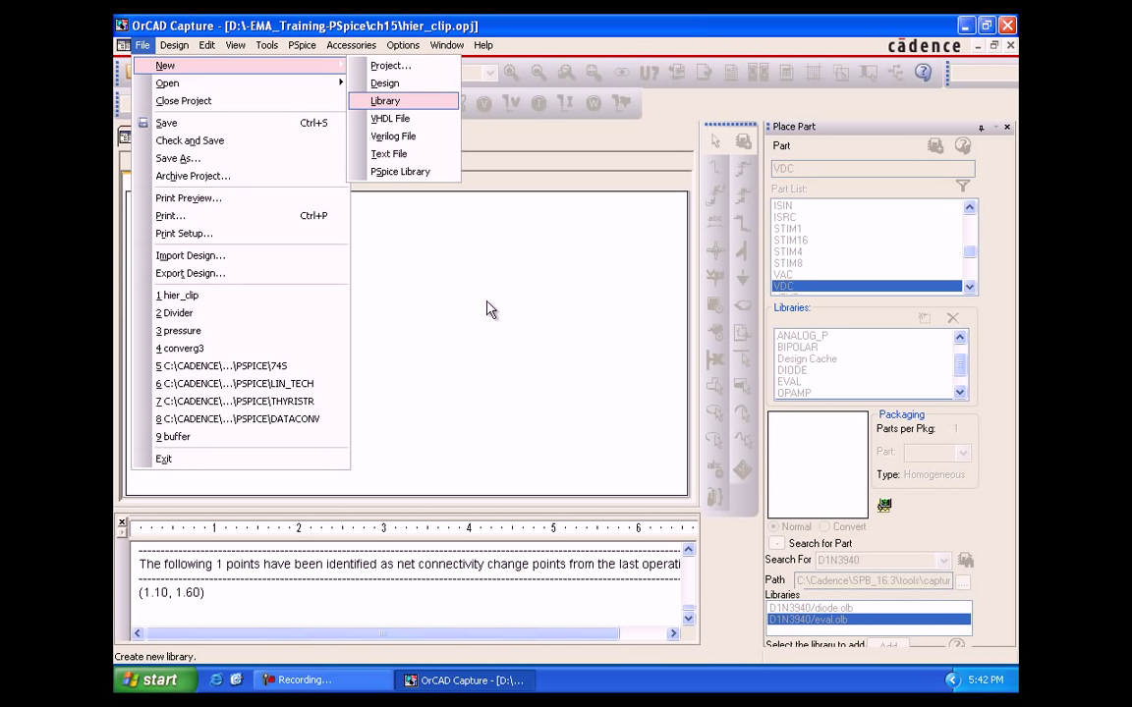
key(Return)
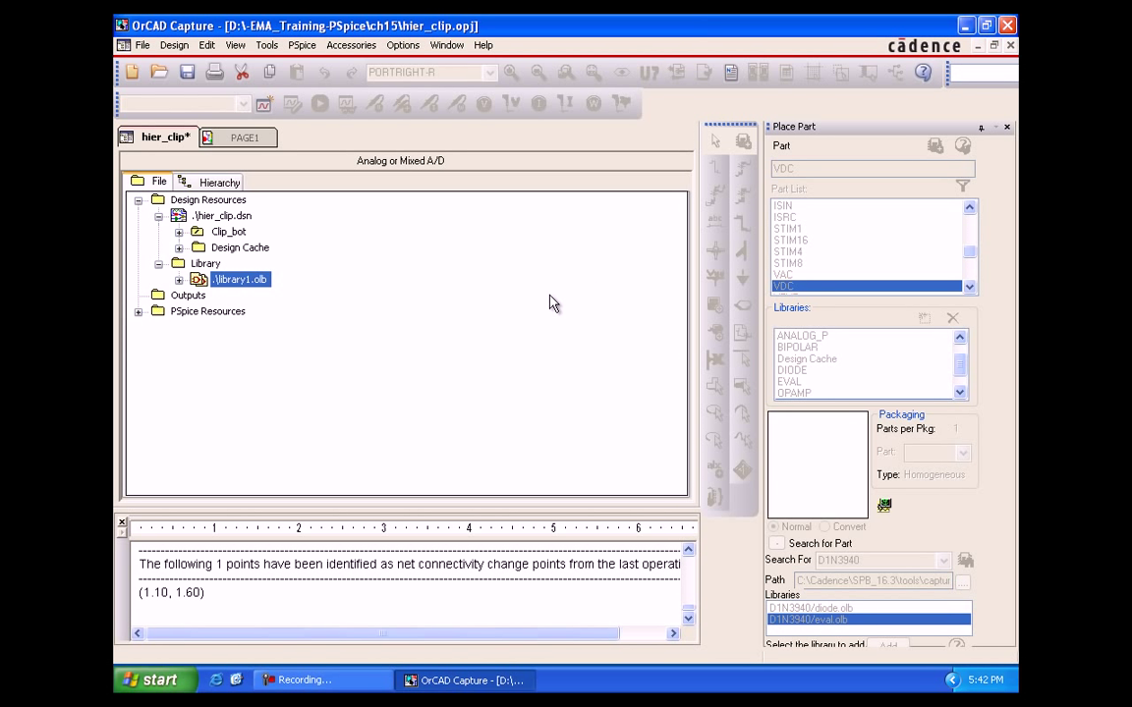
Save the new library under the name hier1 in Capture's pspice library folder.
right_click(478, 285)
key(Down)
key(Down)
key(Down)
key(Down)
key(Down)
key(Down)
key(Down)
key(Down)
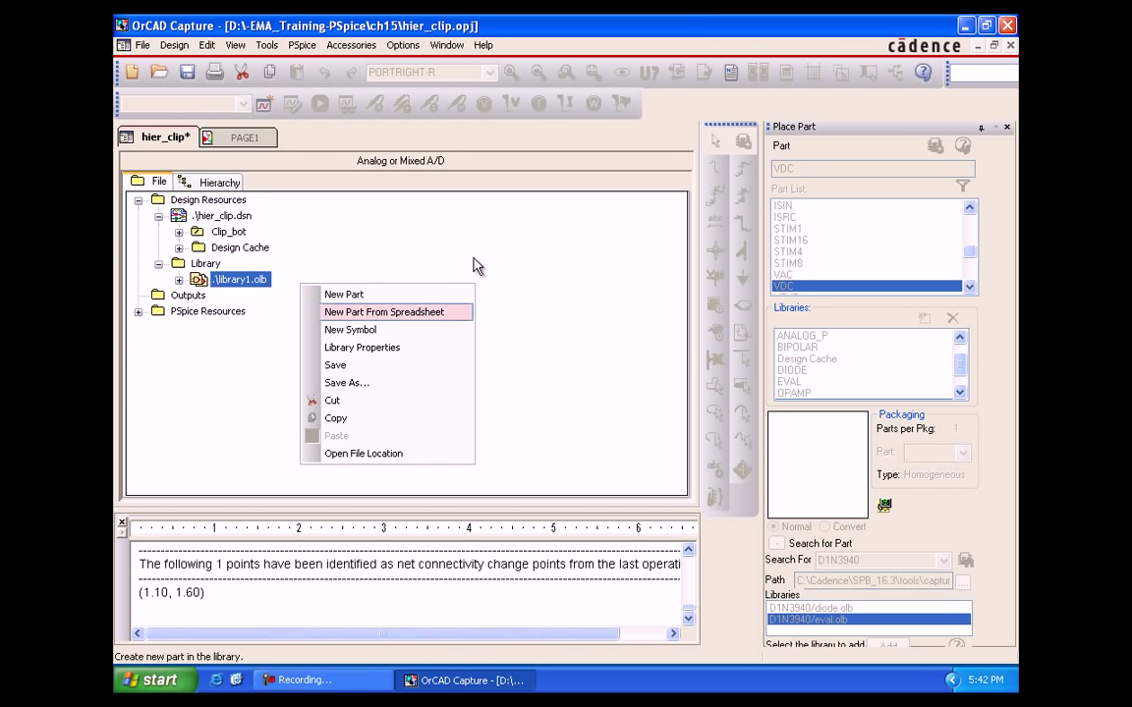
key(Up)
key(Up)
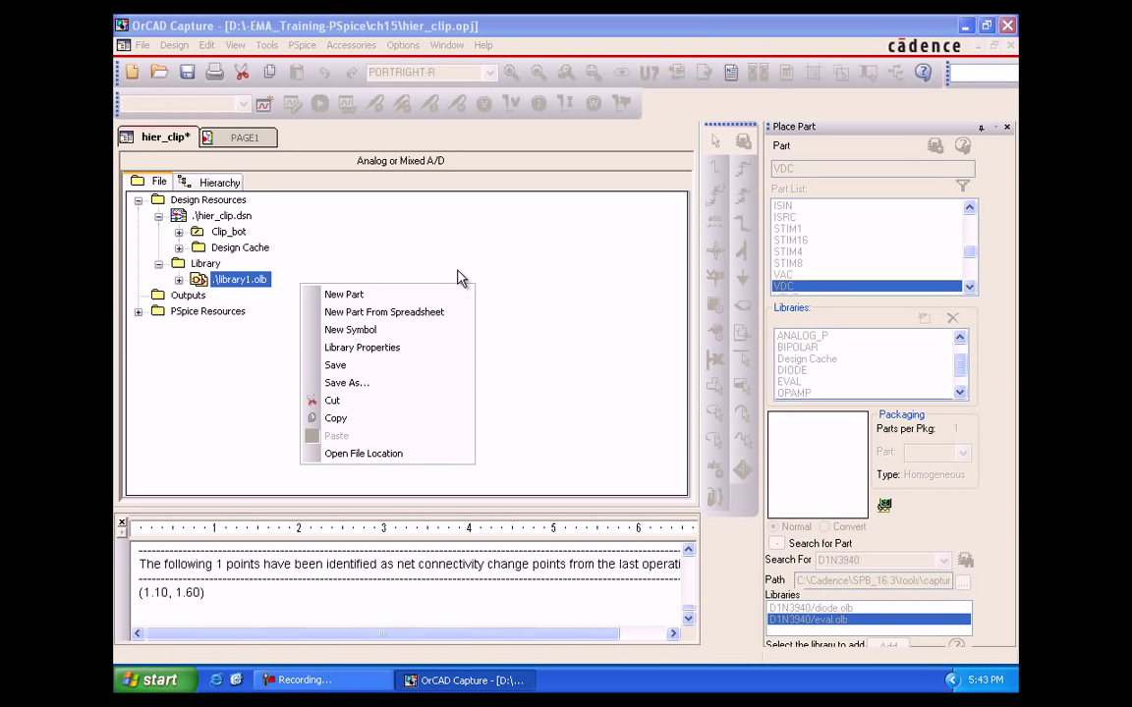
key(Return)
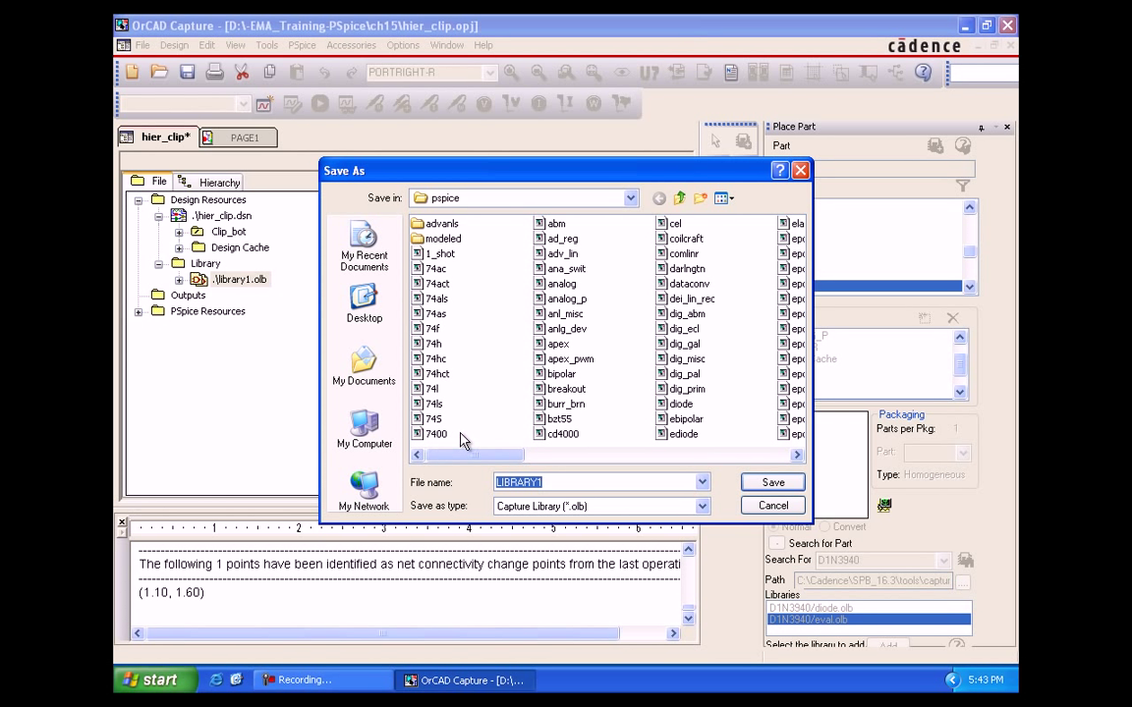
text(hie)
key(BackSpace)
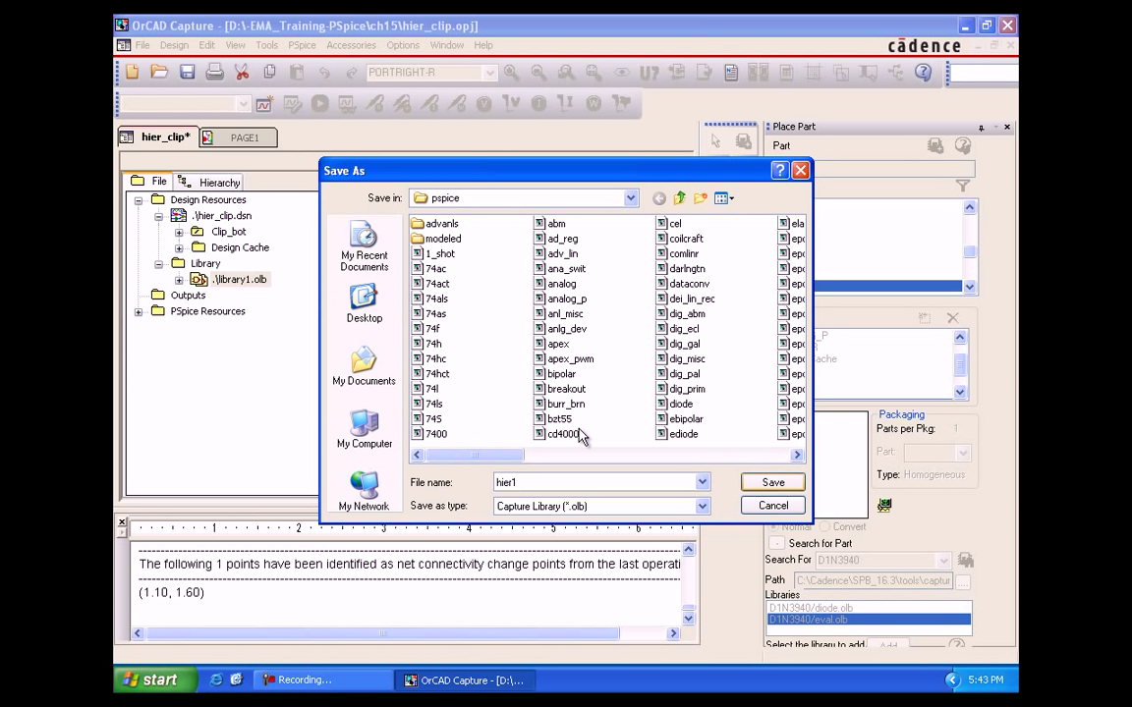
scroll(580, 436, right, 3)
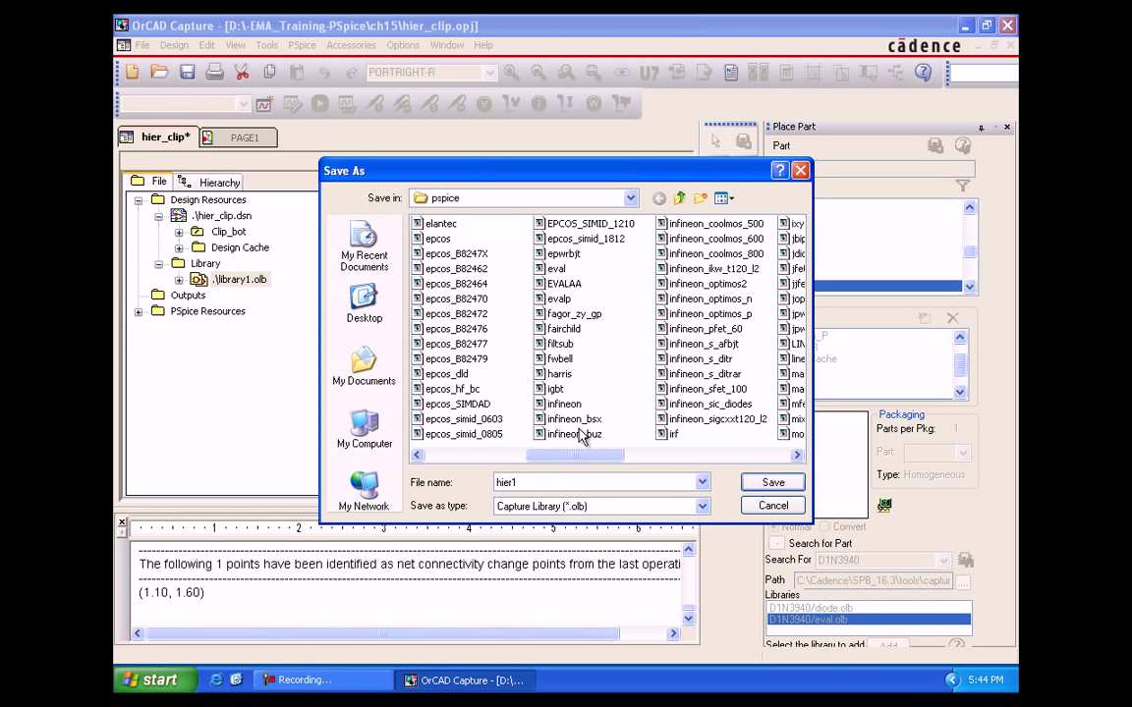
key(Return)
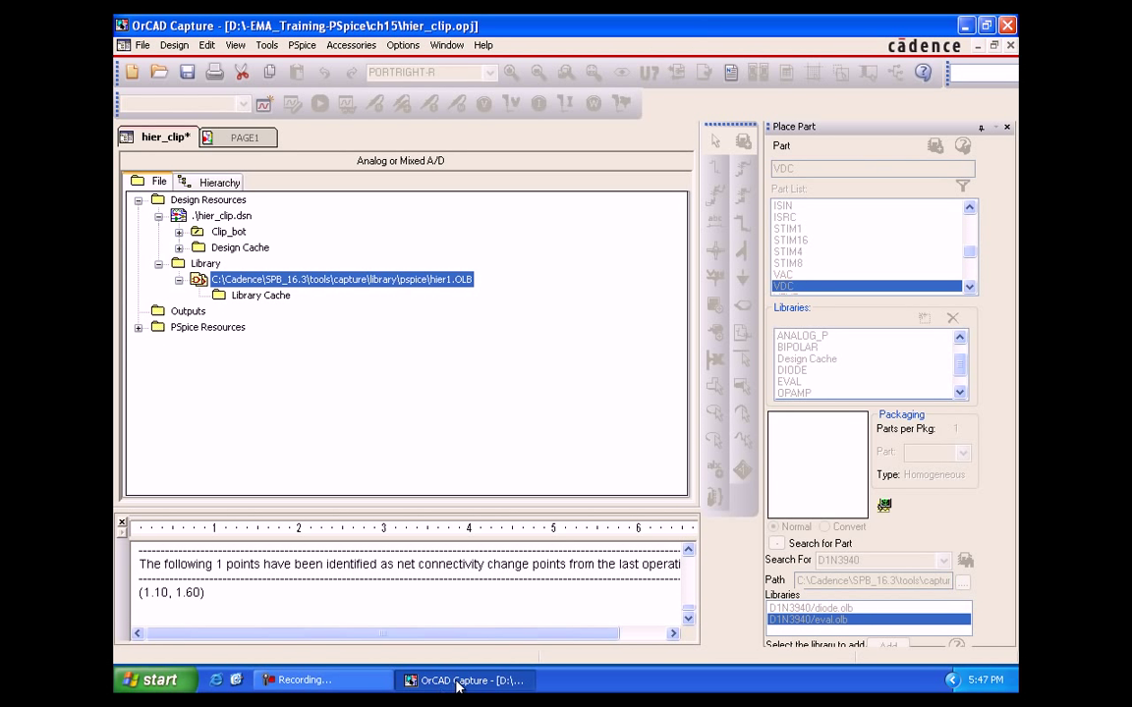
Start a new part named Clip_top in the hier1 library and open its implementation settings.
right_click(519, 283)
click(535, 293)
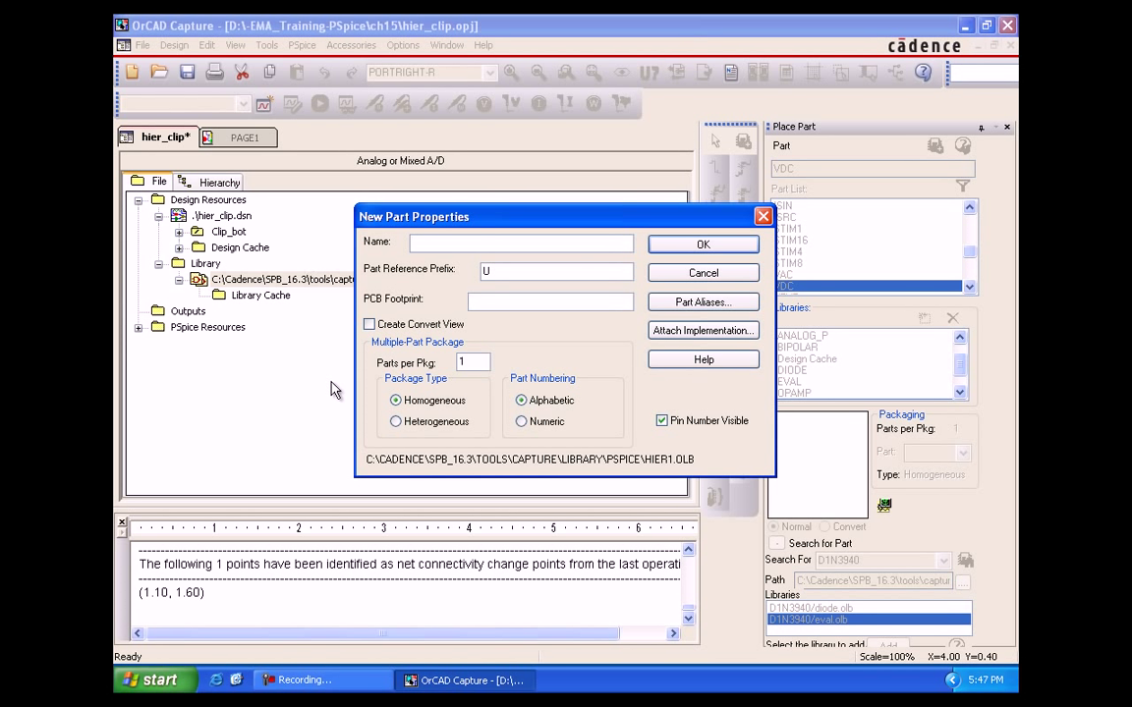
text(Clip_top)
key(Return)
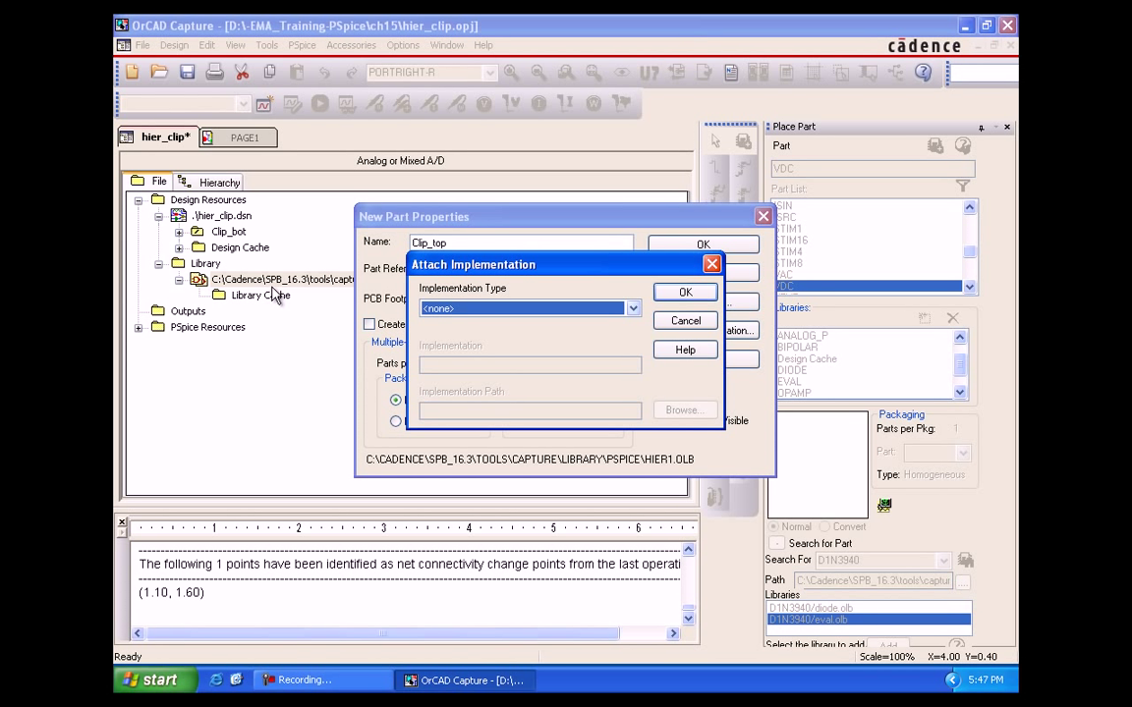
Attach the Clip_bot schematic view as the implementation of Clip_top and create the part.
key(alt+Down)
key(Down)
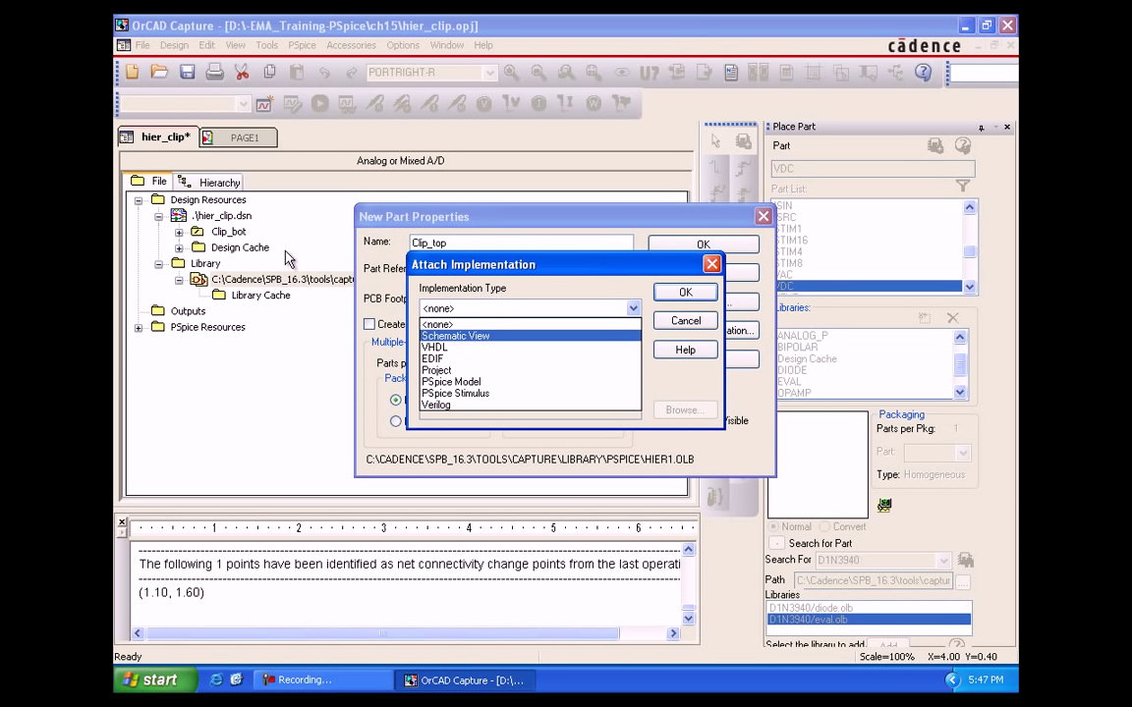
key(Return)
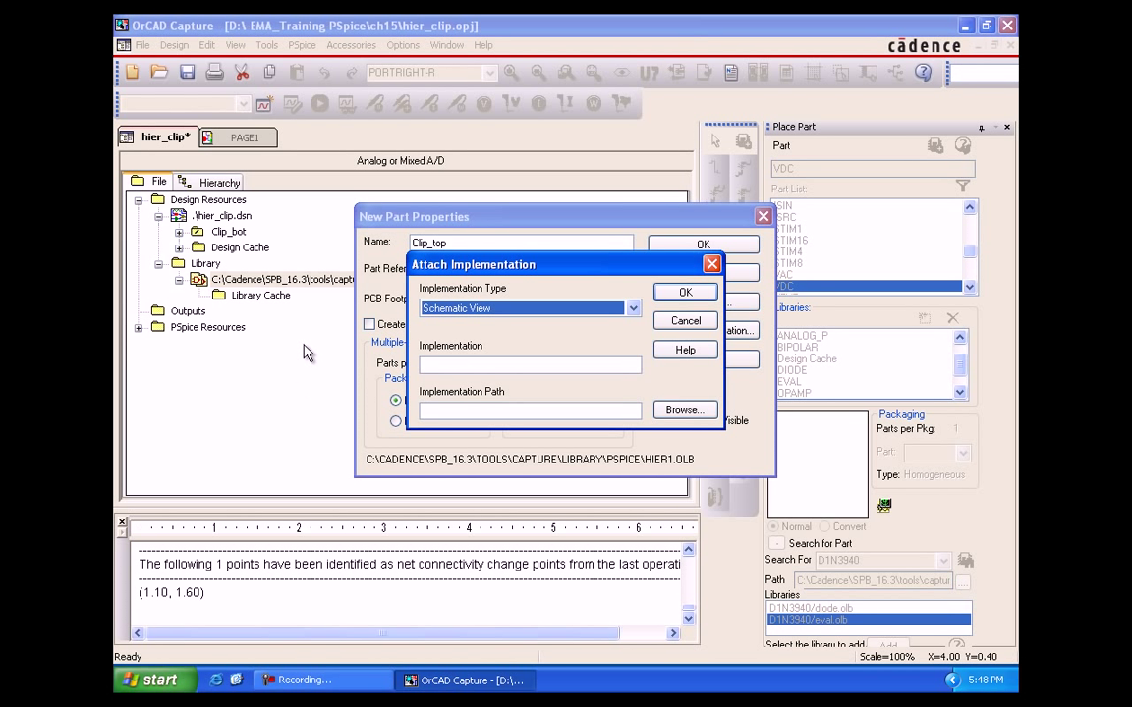
key(Tab)
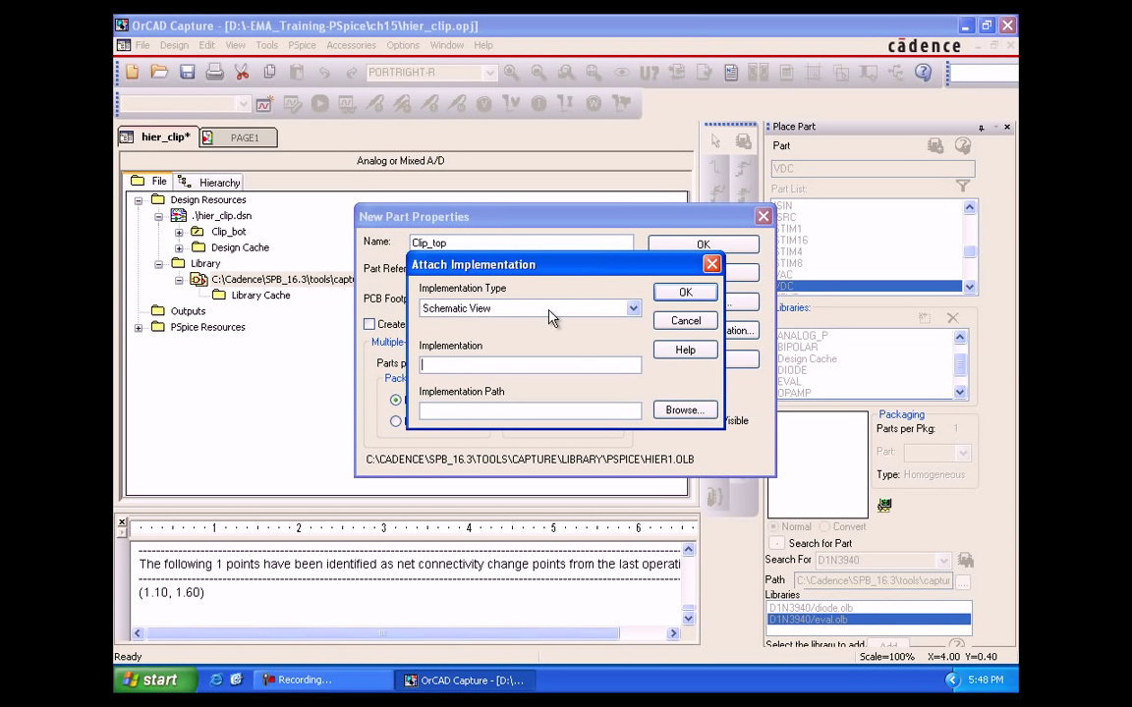
text(Clip_bot)
key(Return)
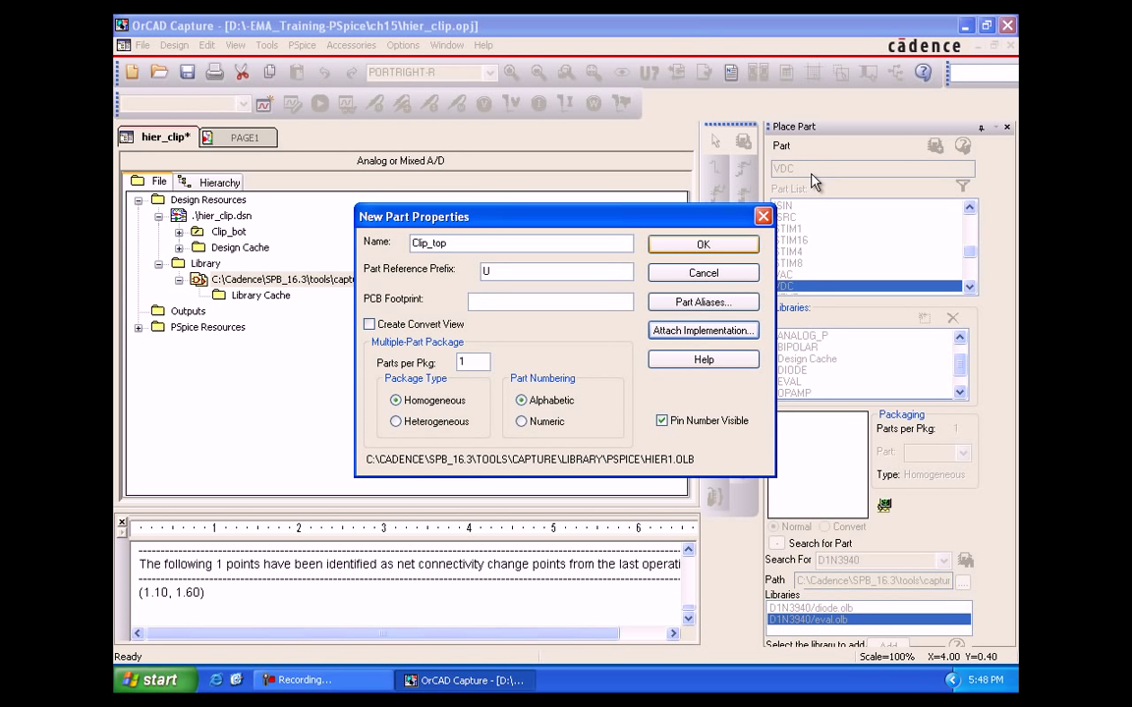
key(Return)
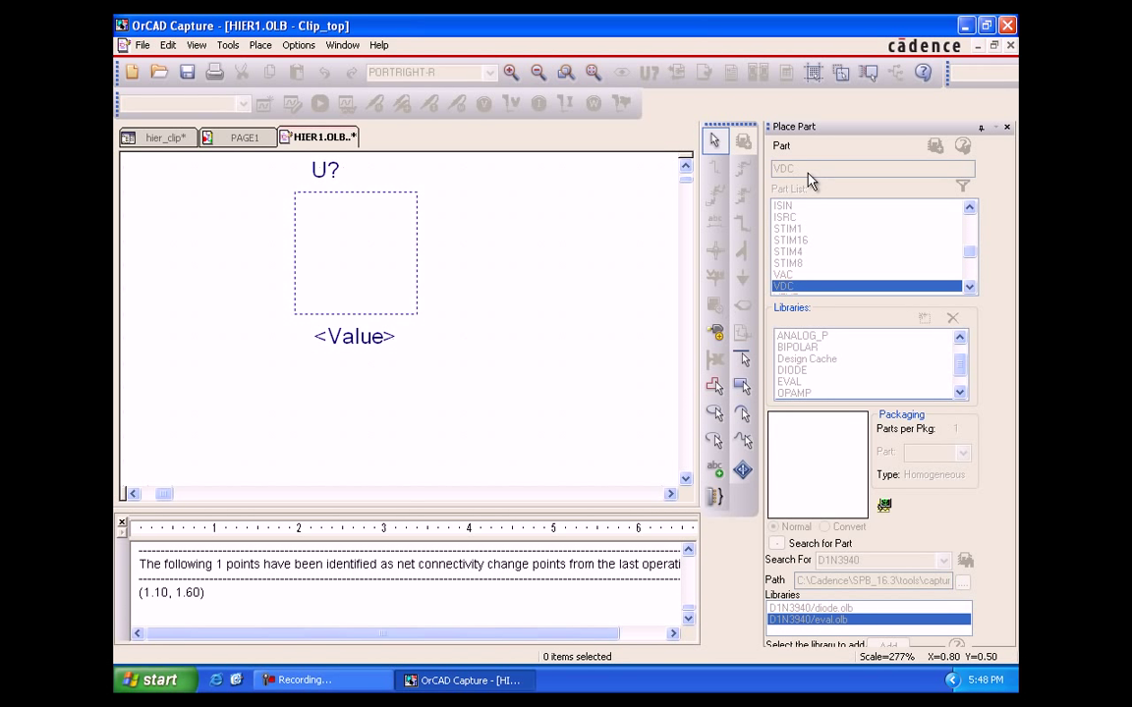
Draw a rectangle for the Clip_top symbol body from the boundary's upper-left corner and widen the part boundary beyond it.
key(alt+t)
key(Right)
key(Down)
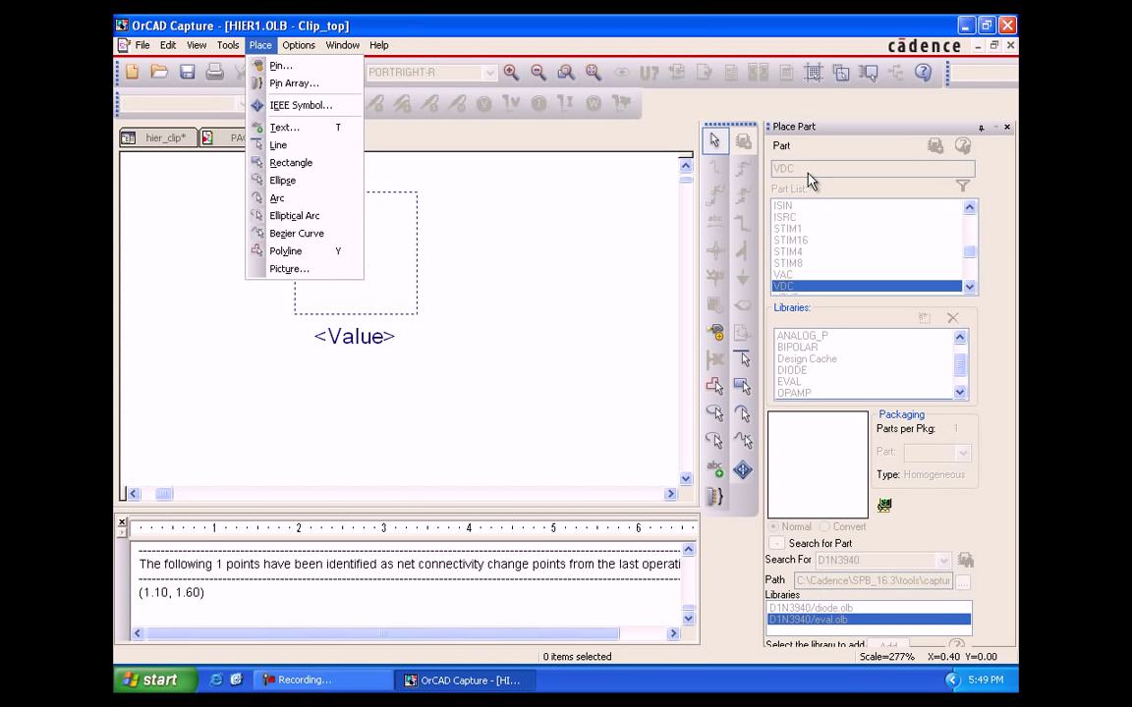
key(Down)
key(Down)
key(Down)
key(Down)
key(Down)
key(Down)
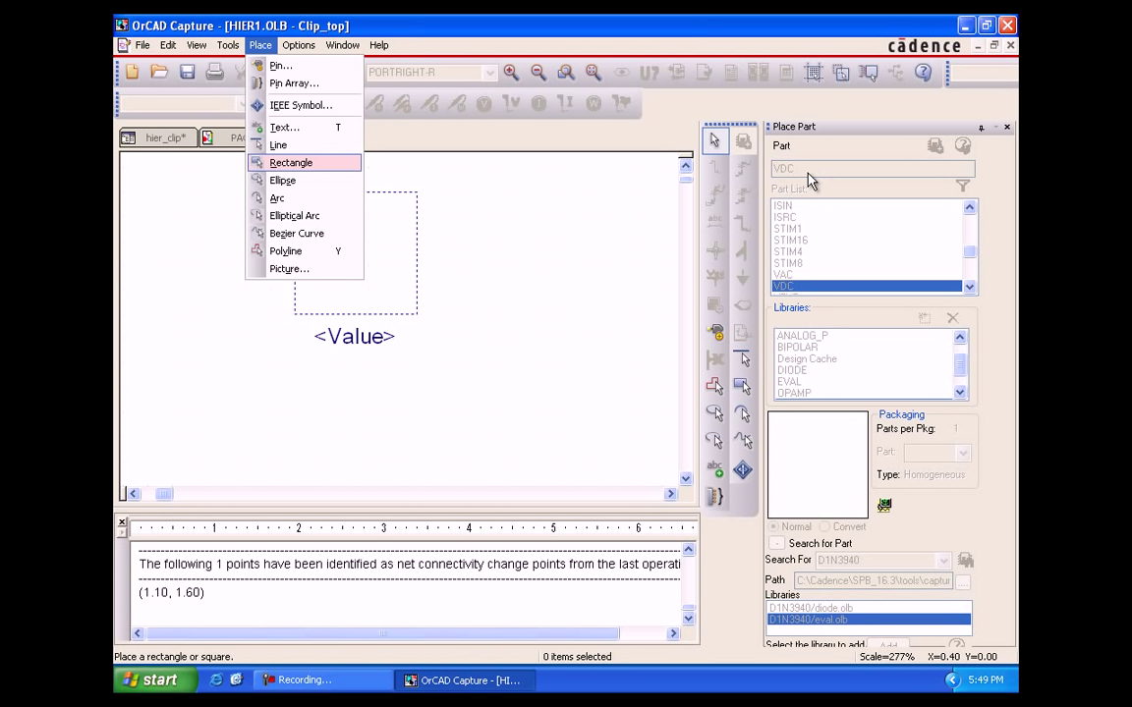
key(Return)
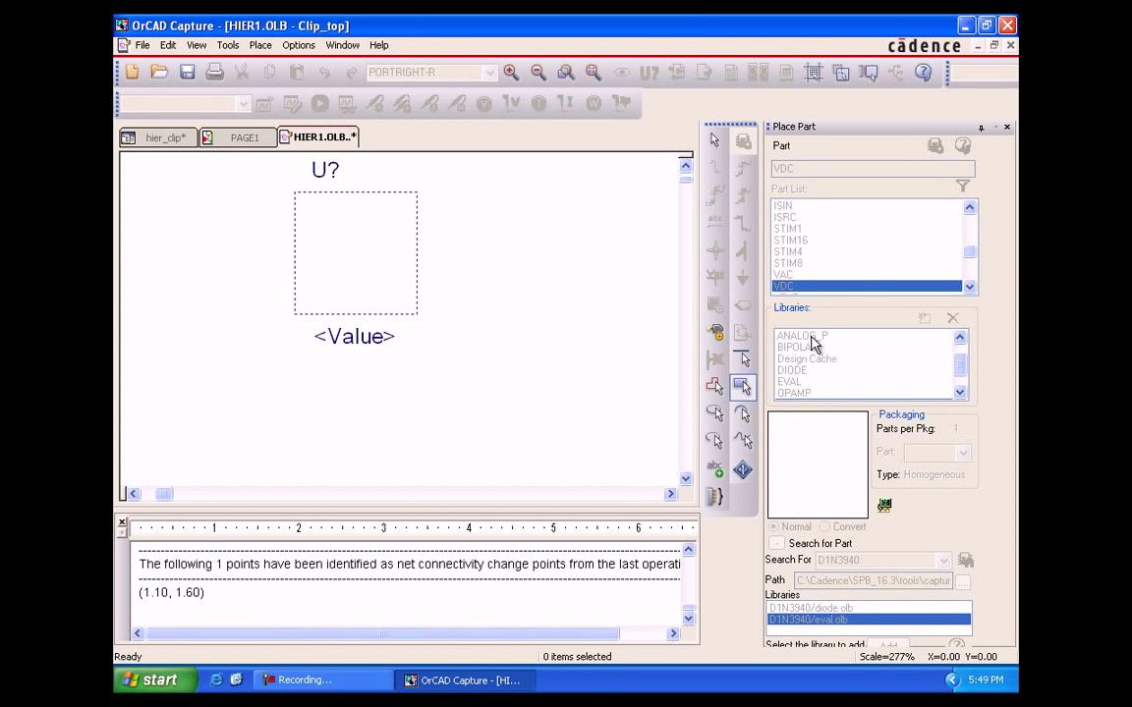
click(767, 177)
key(r)
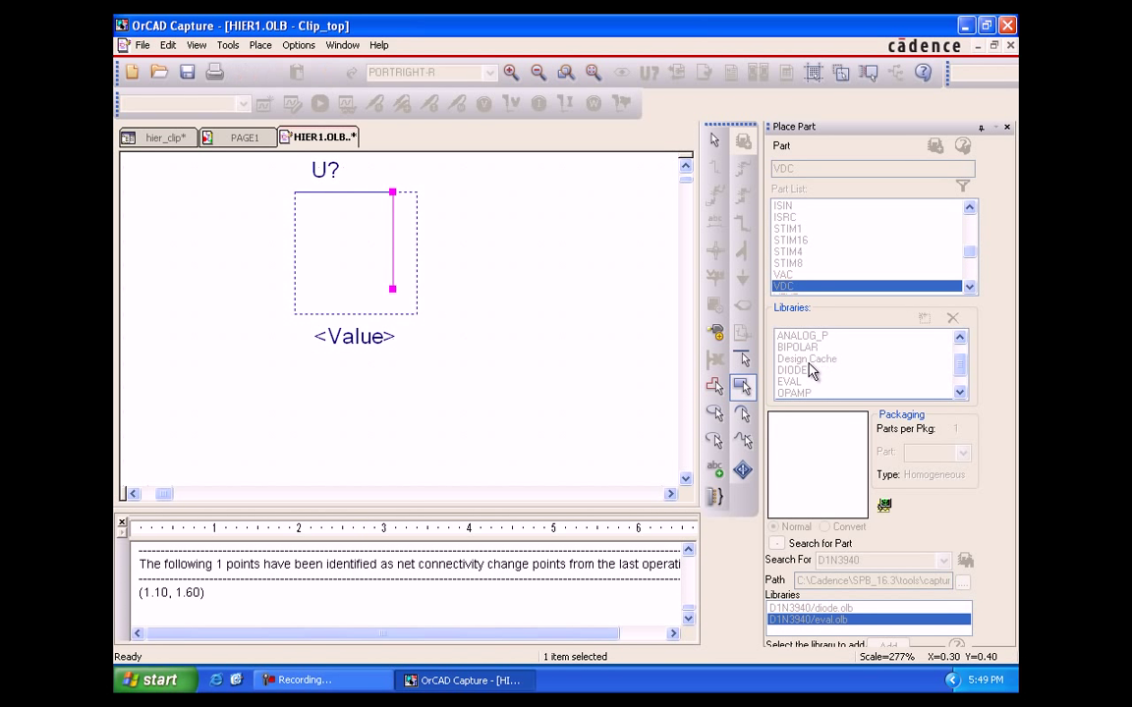
key(r)
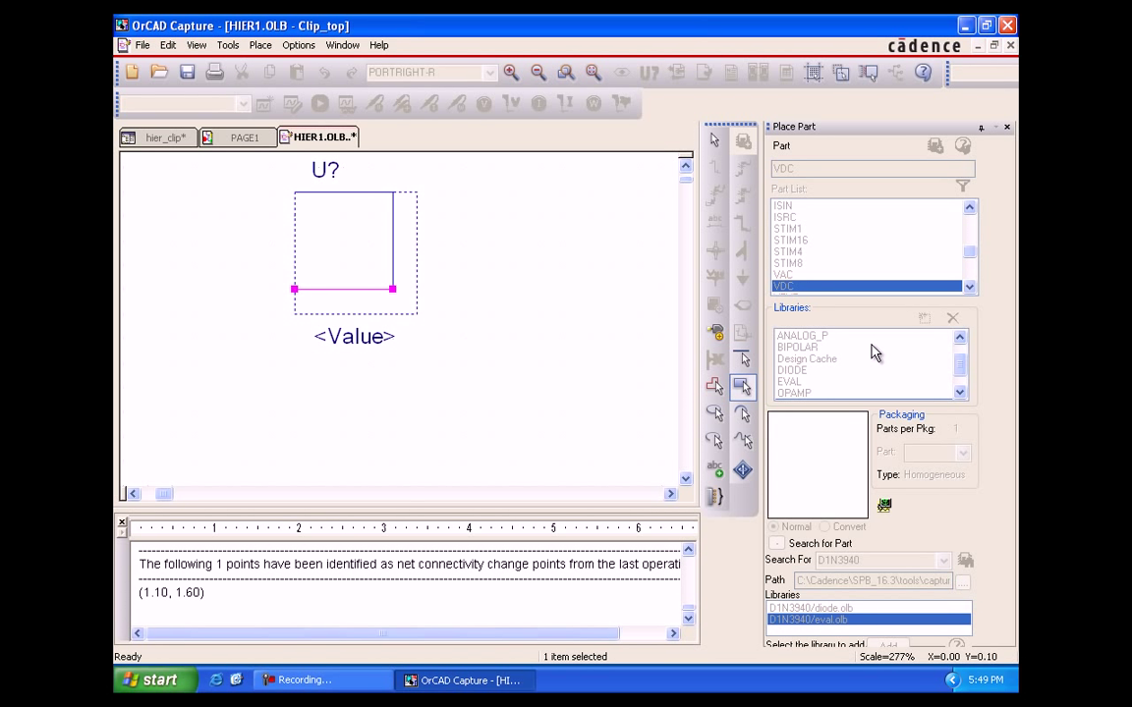
key(r)
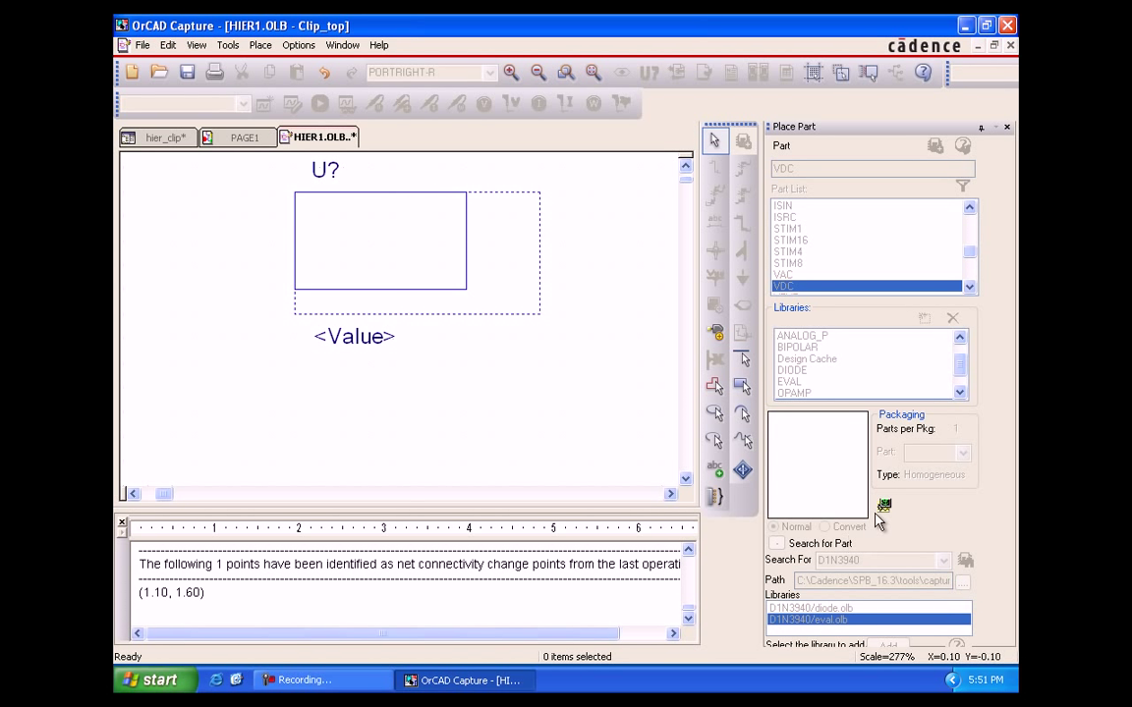
Place a short input pin named IN, number 1, on the left edge of the Clip_top symbol.
key(Right)
key(Right)
key(Down)
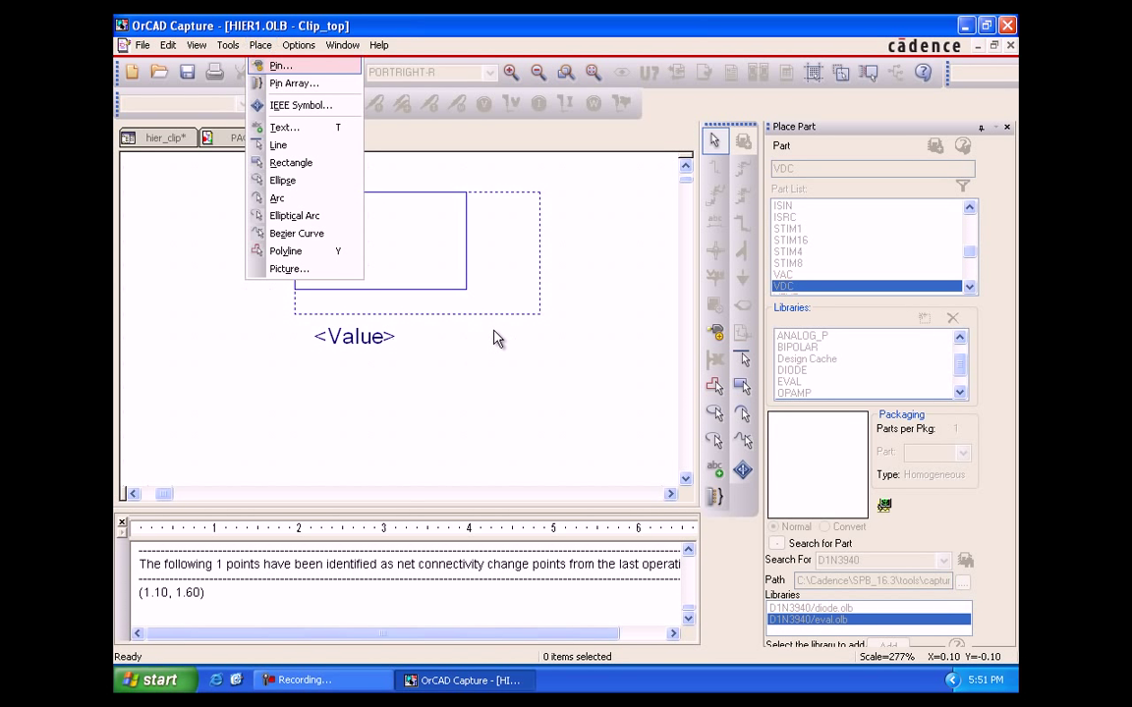
key(Return)
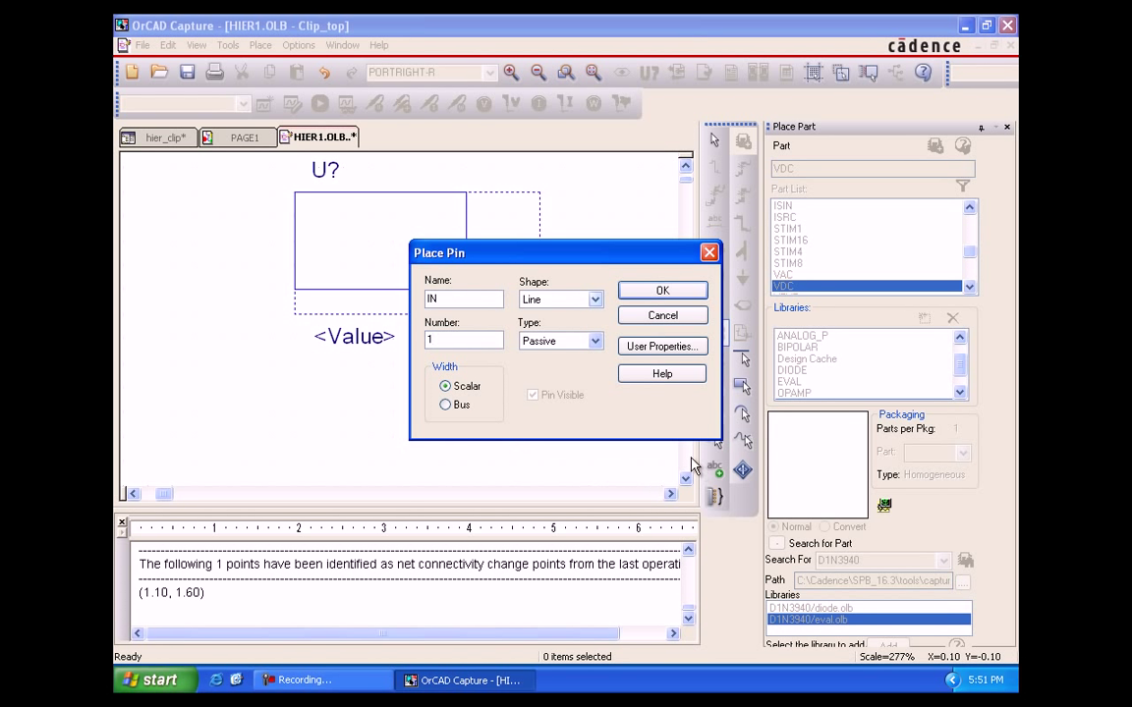
click(595, 300)
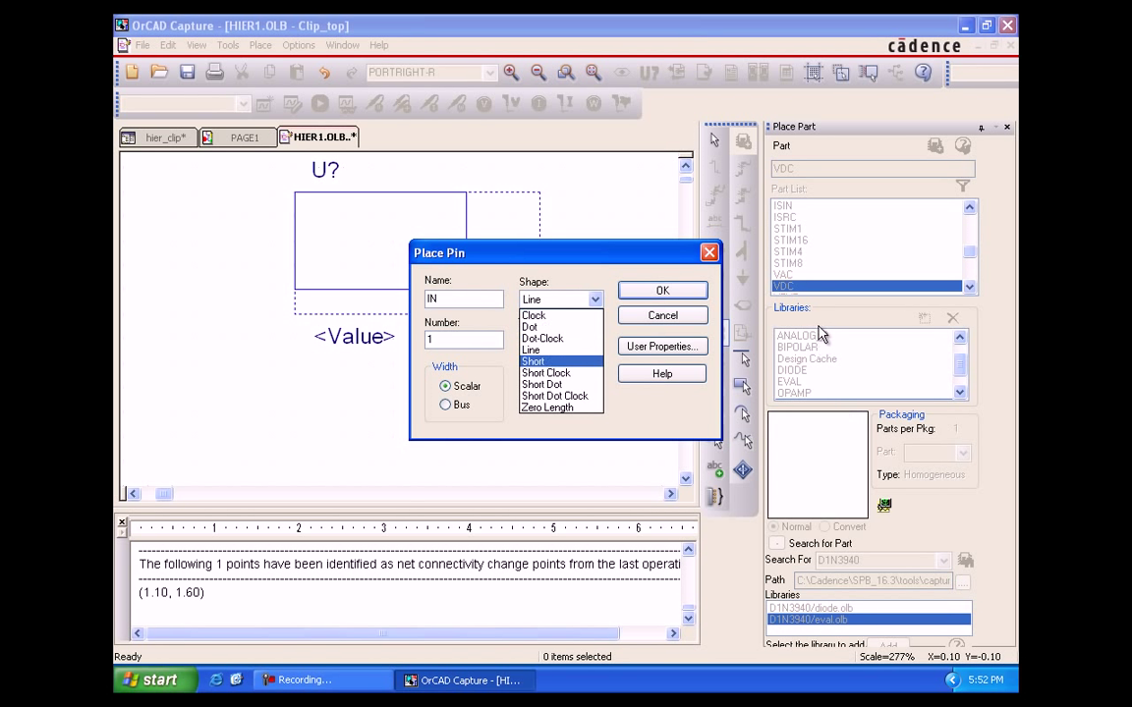
click(561, 361)
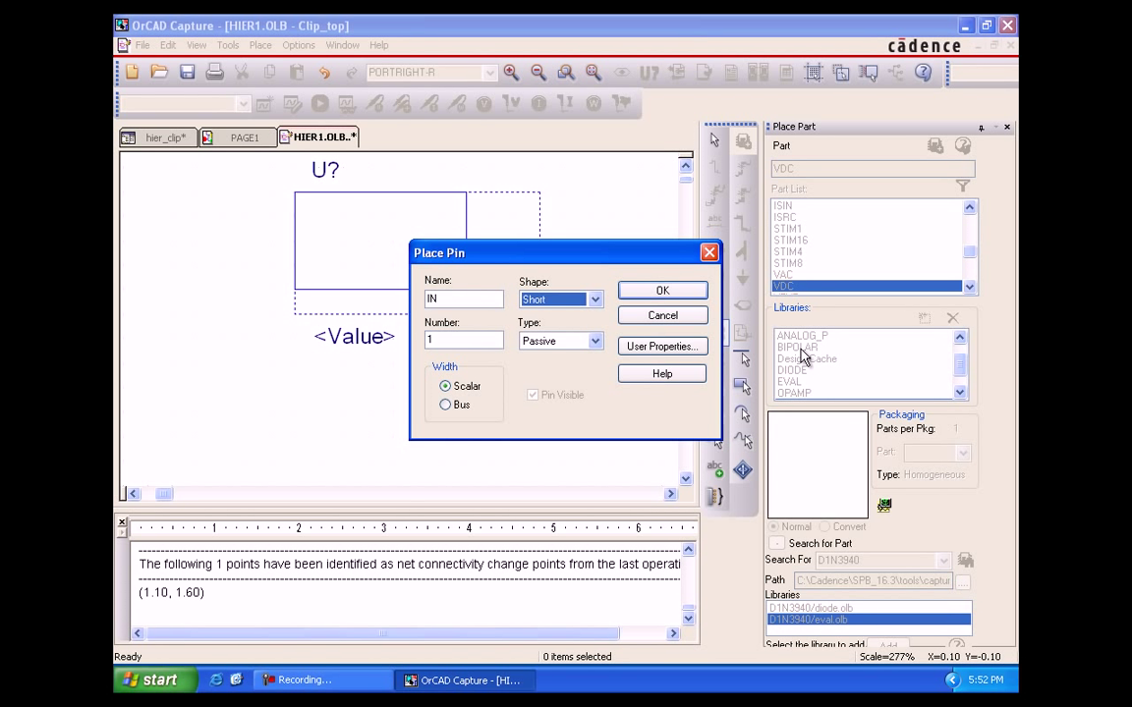
click(595, 341)
key(Down)
key(Return)
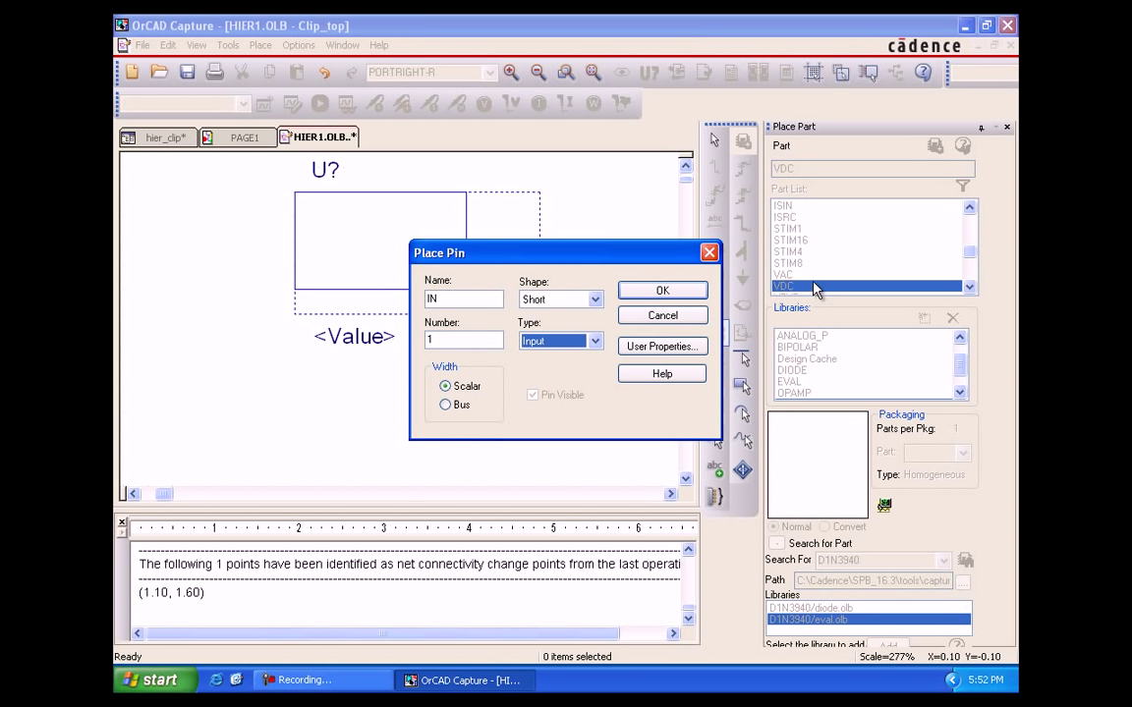
key(Return)
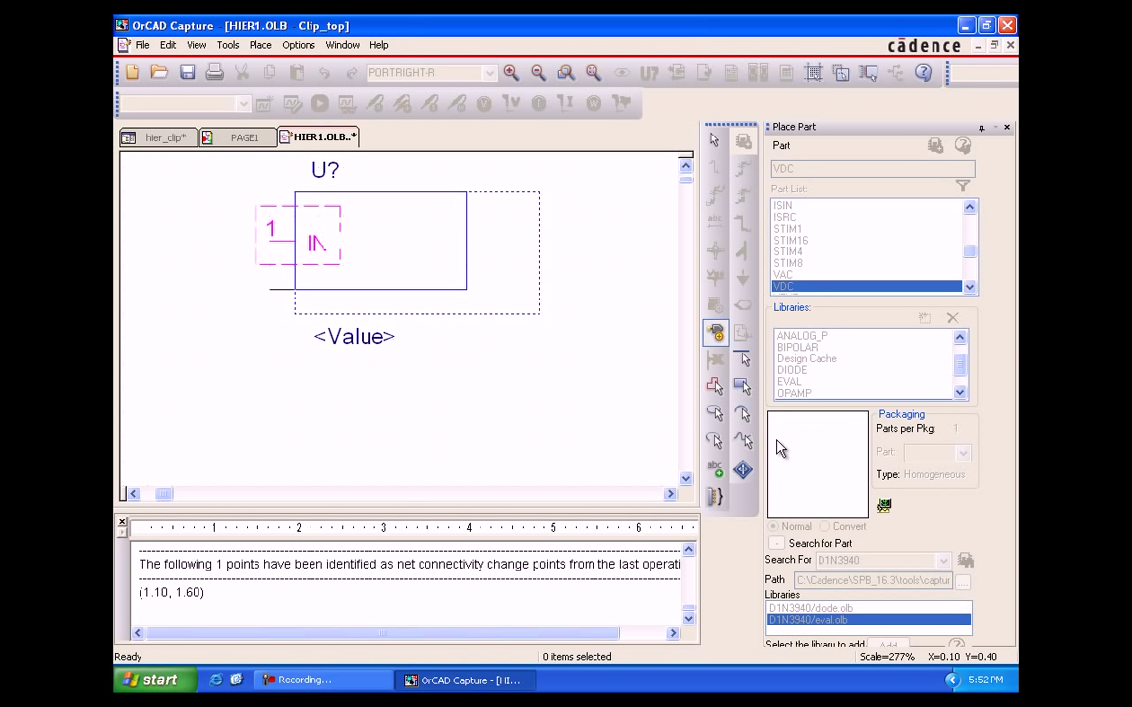
key(Escape)
click(501, 438)
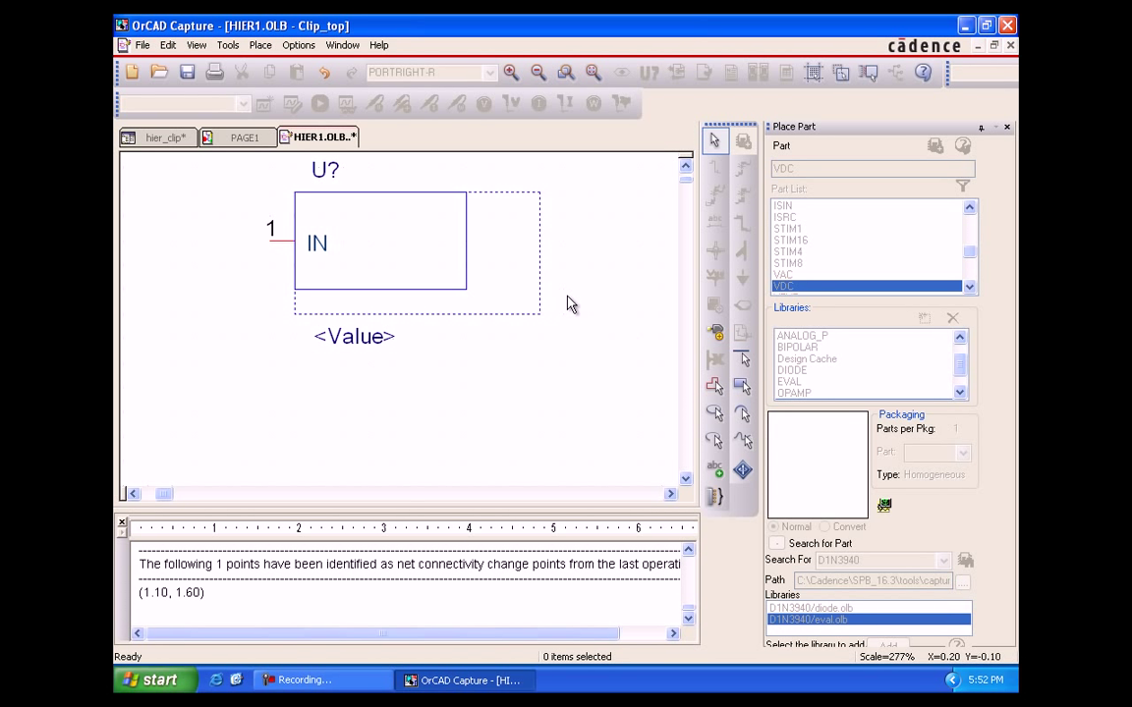
Place a short output pin named MID, number 3, on the symbol's right edge and stretch the rectangle to the part boundary.
key(Down)
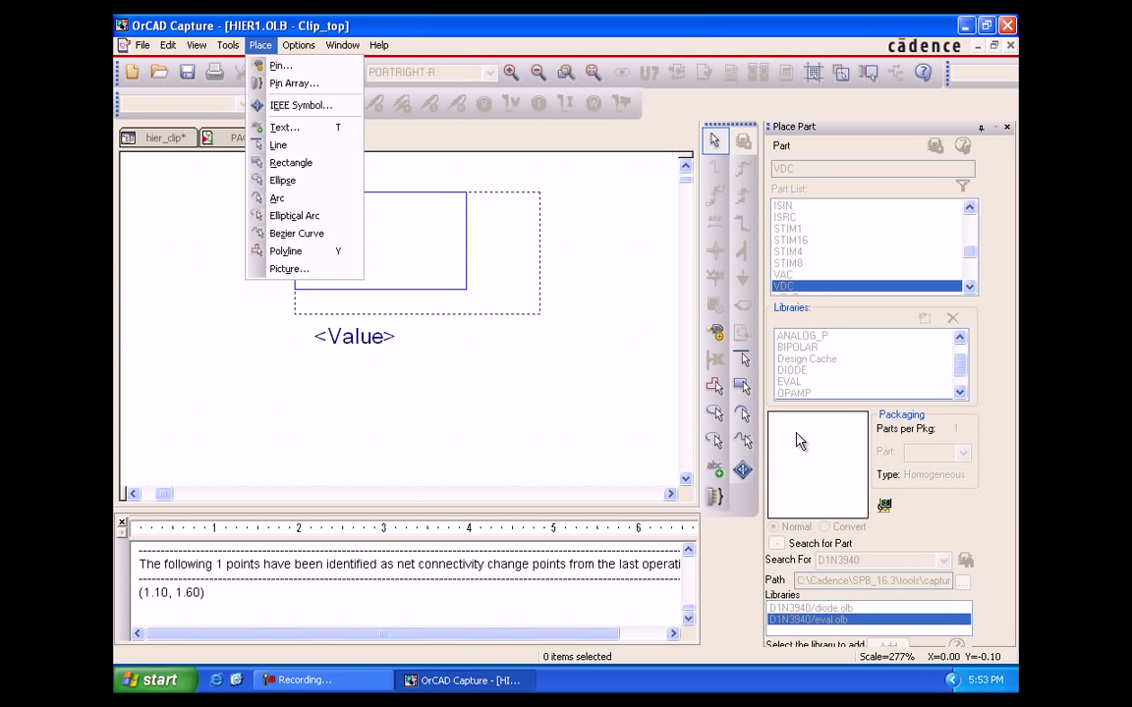
key(Return)
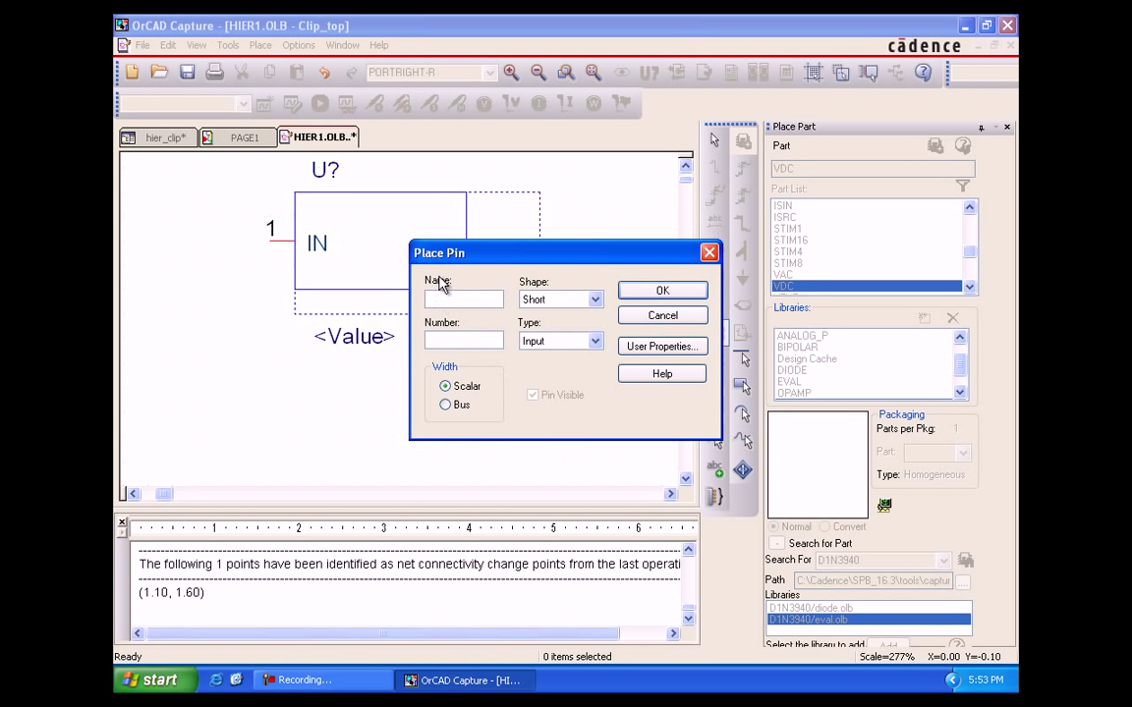
text(MID)
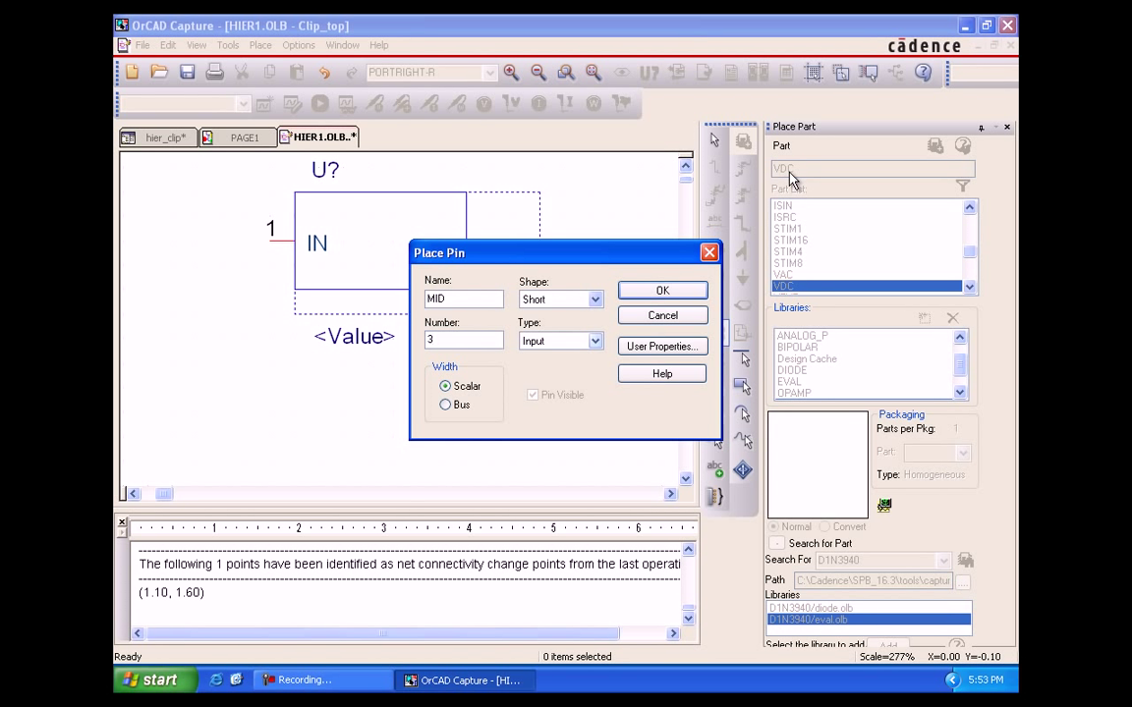
click(595, 341)
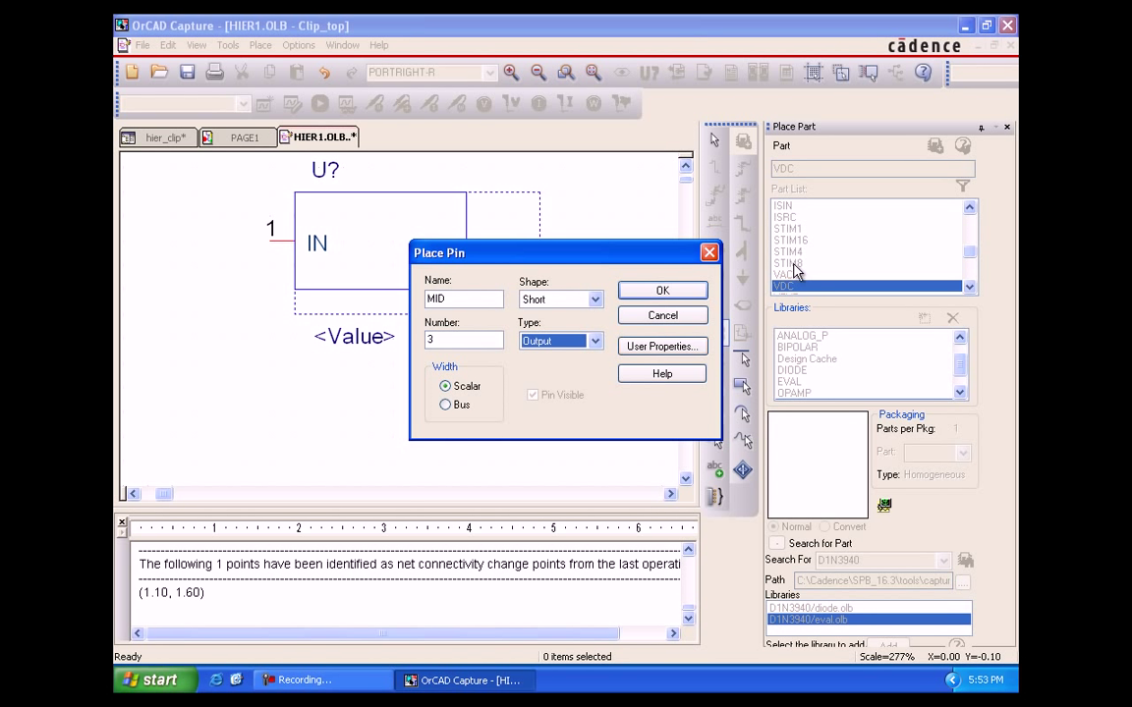
key(Return)
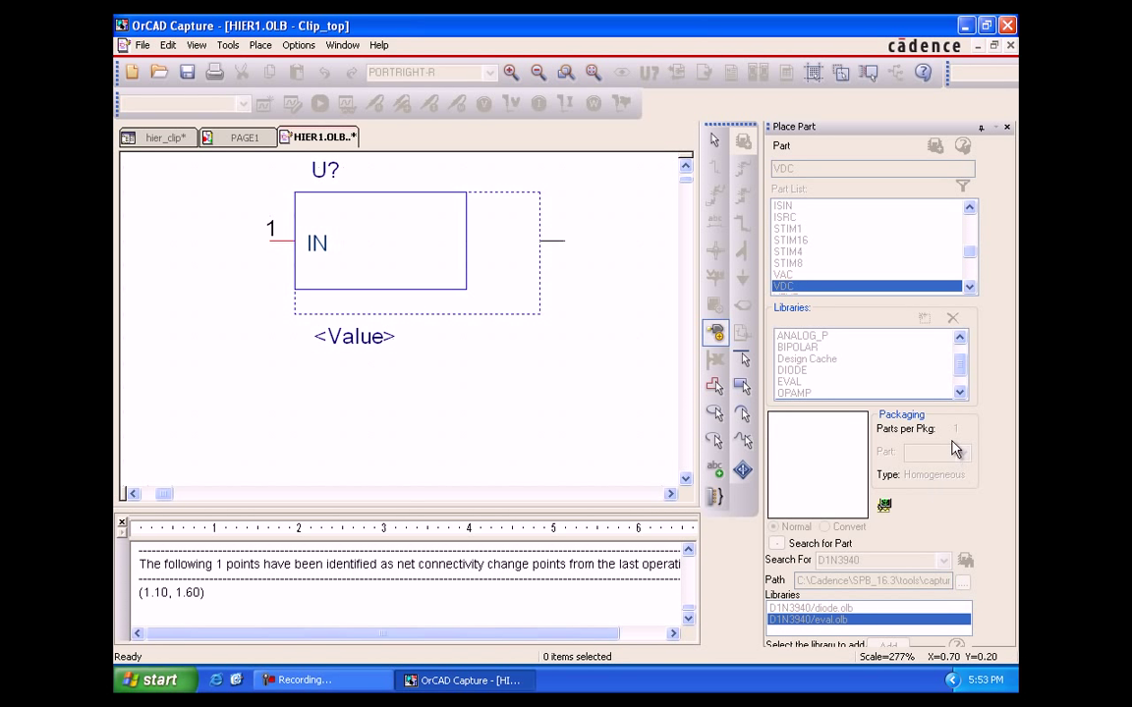
key(Escape)
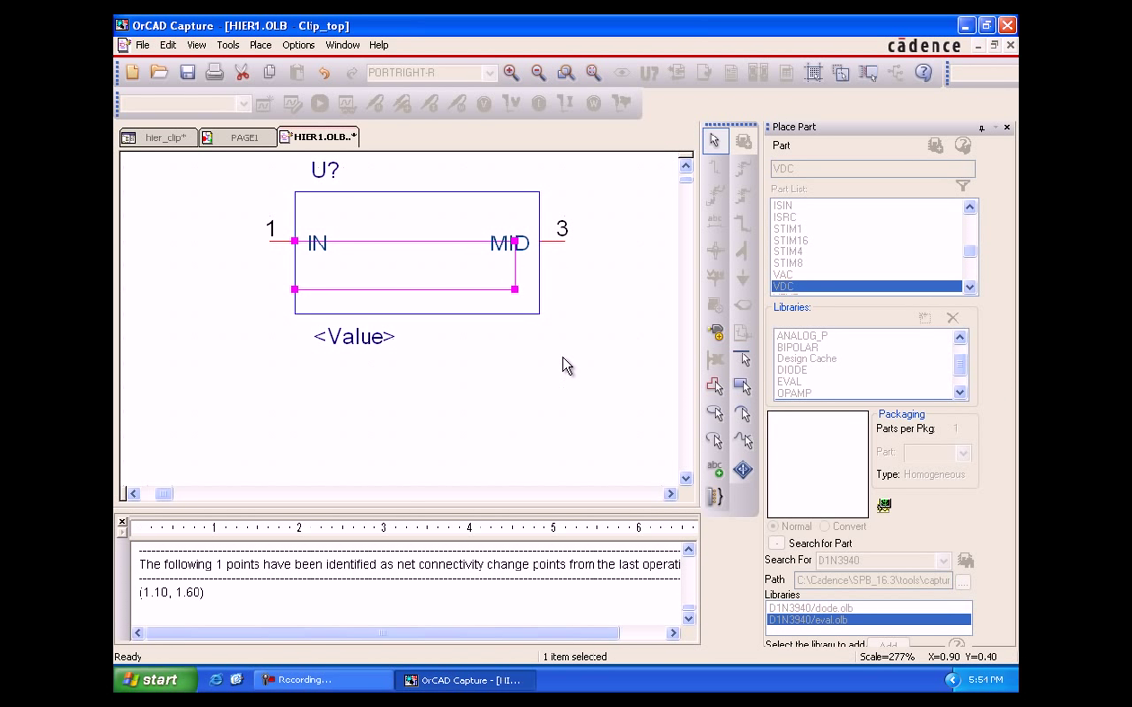
click(547, 440)
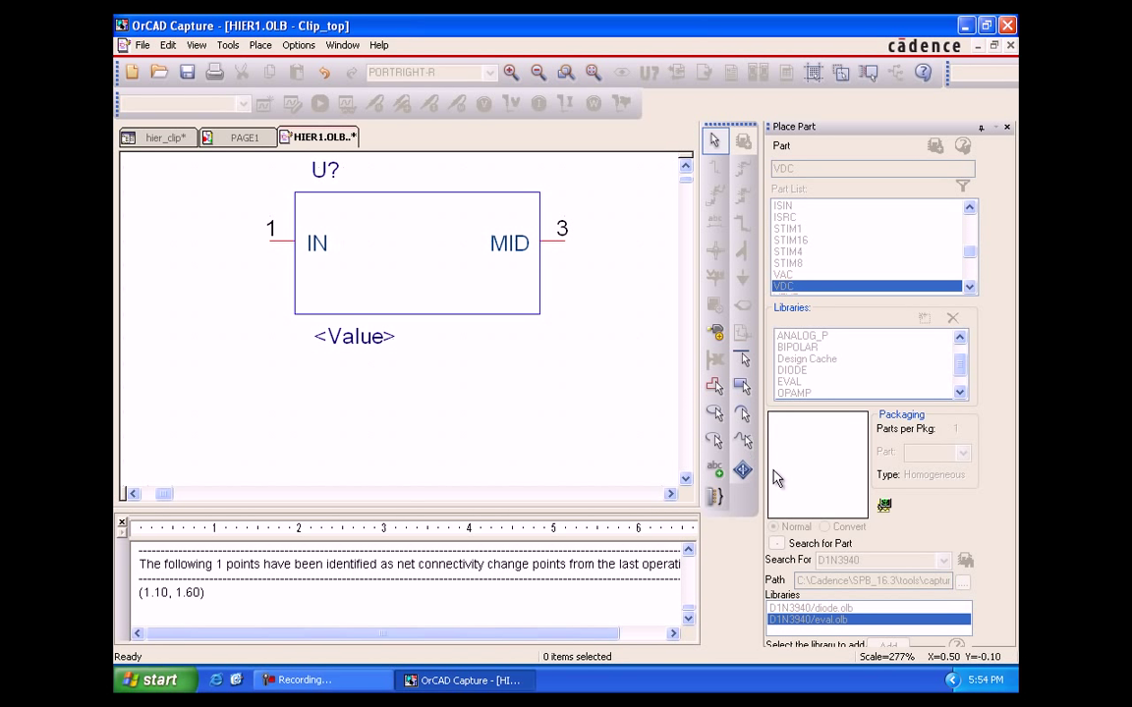
Place a short output pin named OUT, number 2, below the MID pin on the symbol's right edge.
key(alt+p)
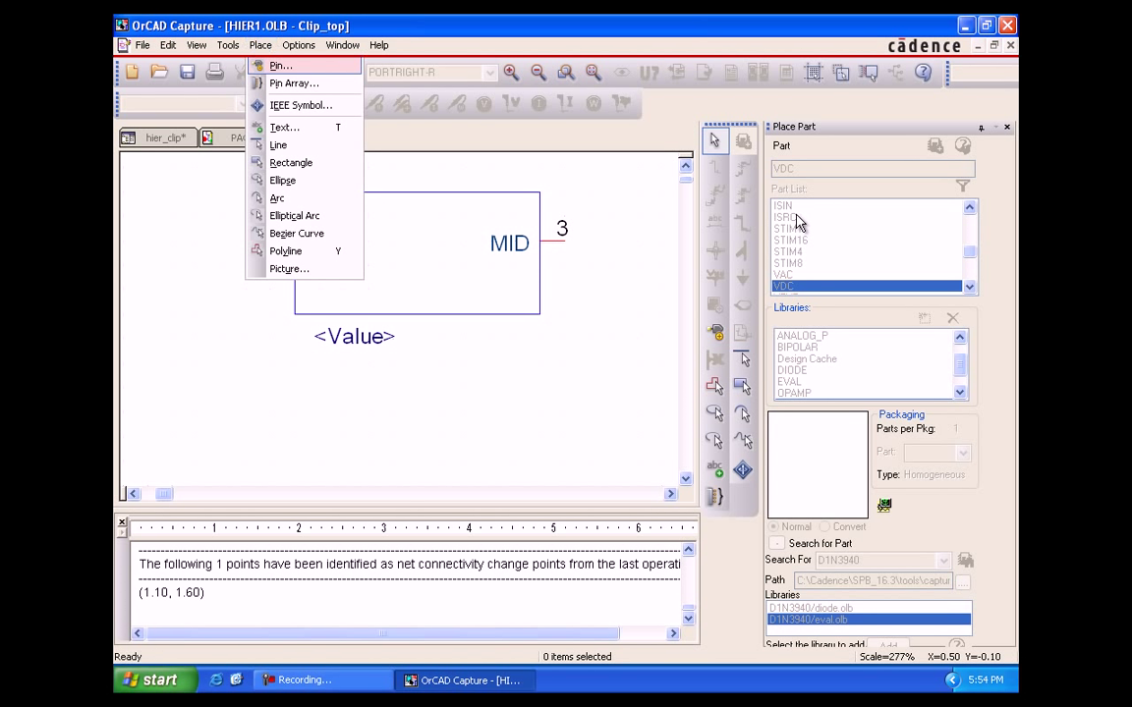
key(Return)
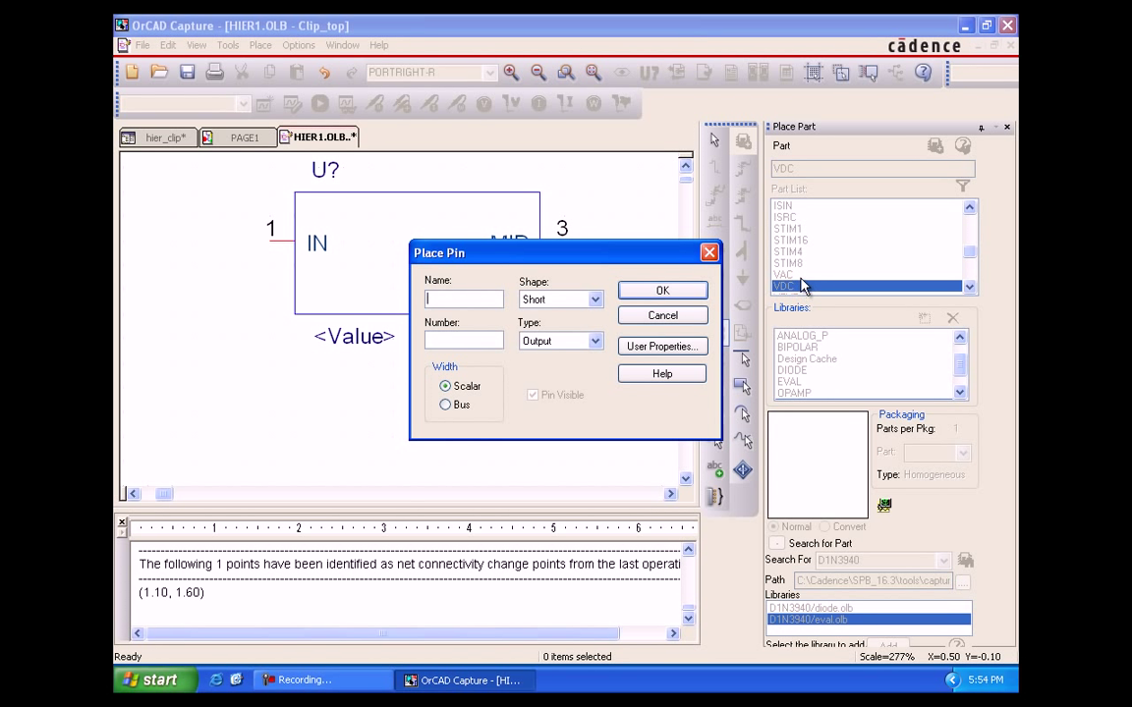
text(0)
key(Tab)
text(2)
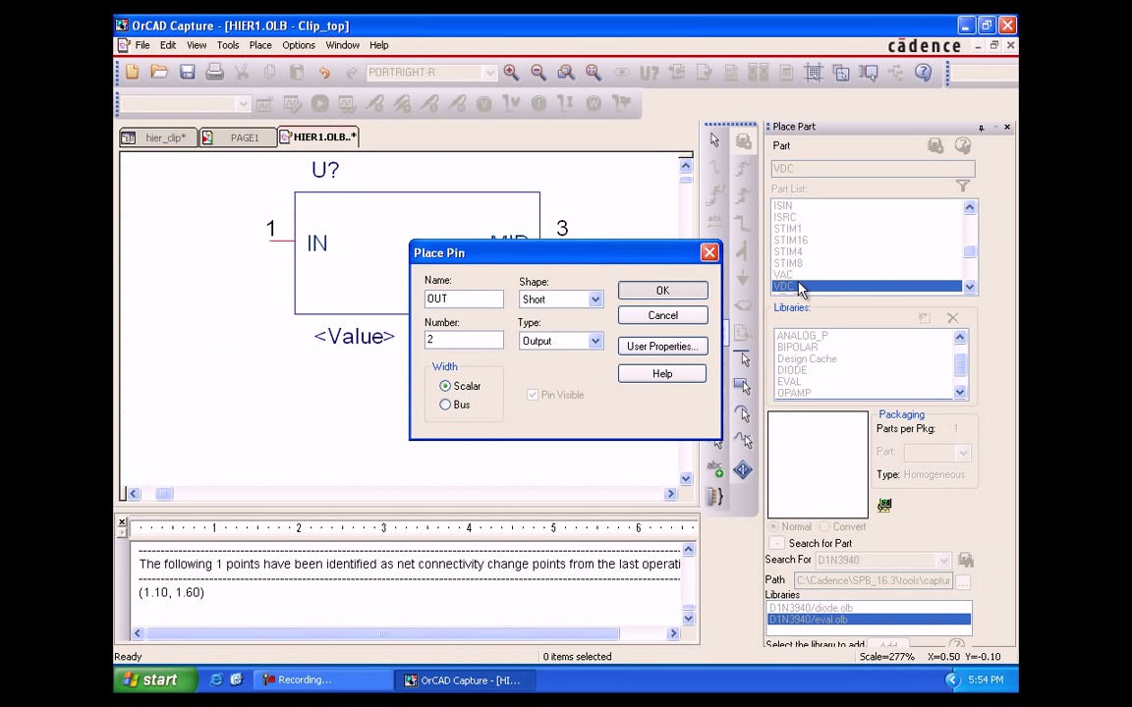
key(Return)
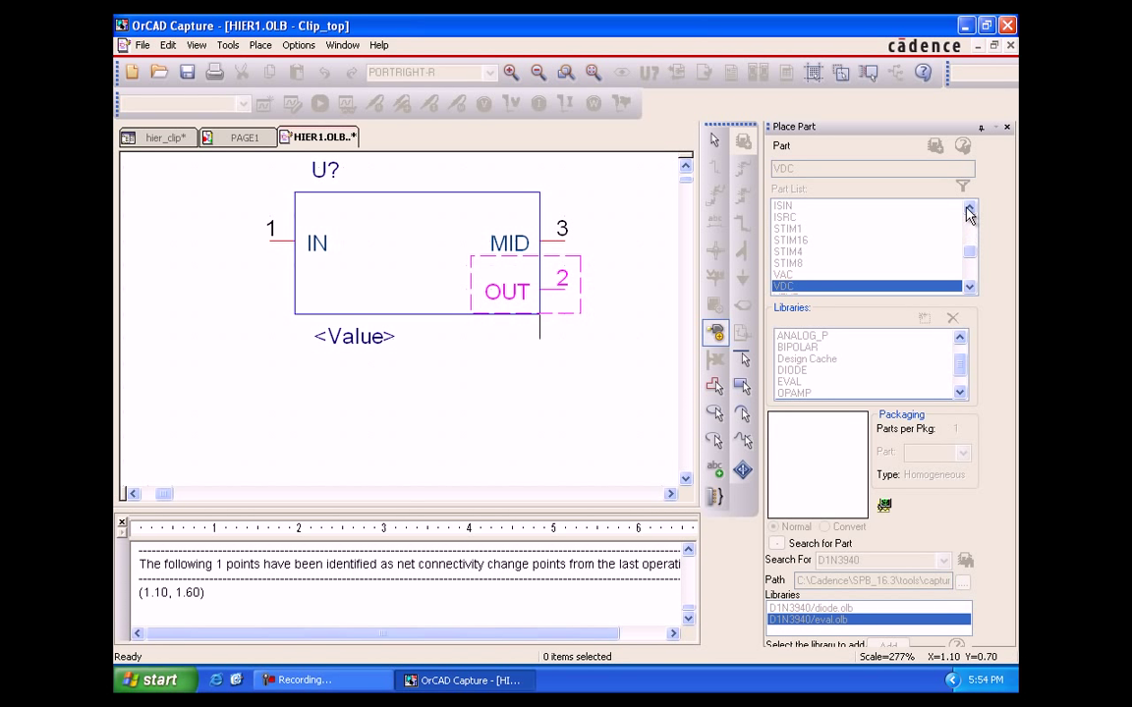
key(r)
key(Escape)
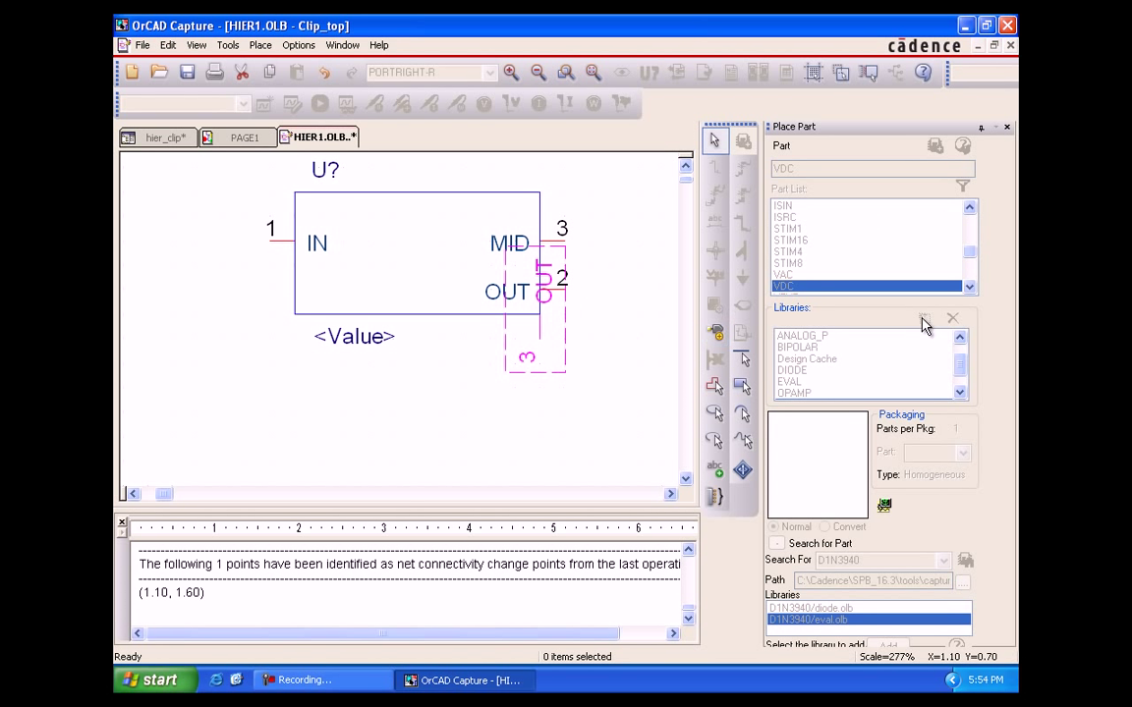
Delete the stray rotated OUT pin at the lower-right corner of the symbol.
right_click(684, 327)
key(Down)
key(Down)
key(Down)
key(Down)
key(Down)
key(Down)
key(Down)
key(Down)
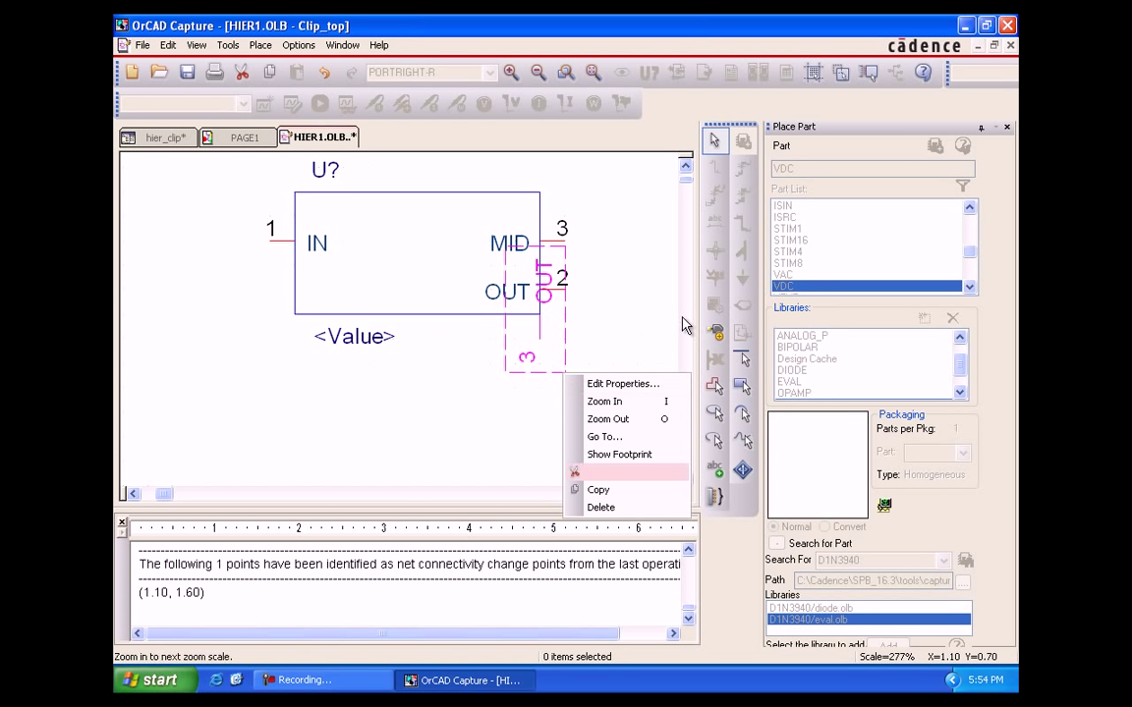
key(Return)
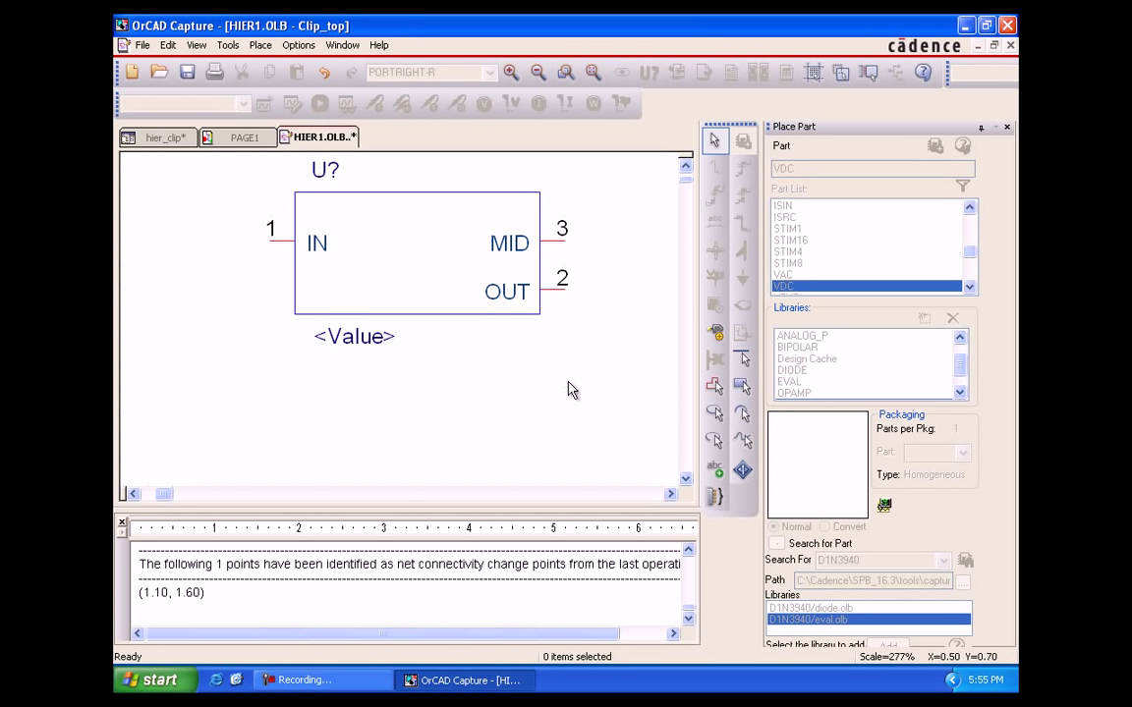
Set the Clip_top symbol's Value text to Do Not Display and close the part.
click(364, 337)
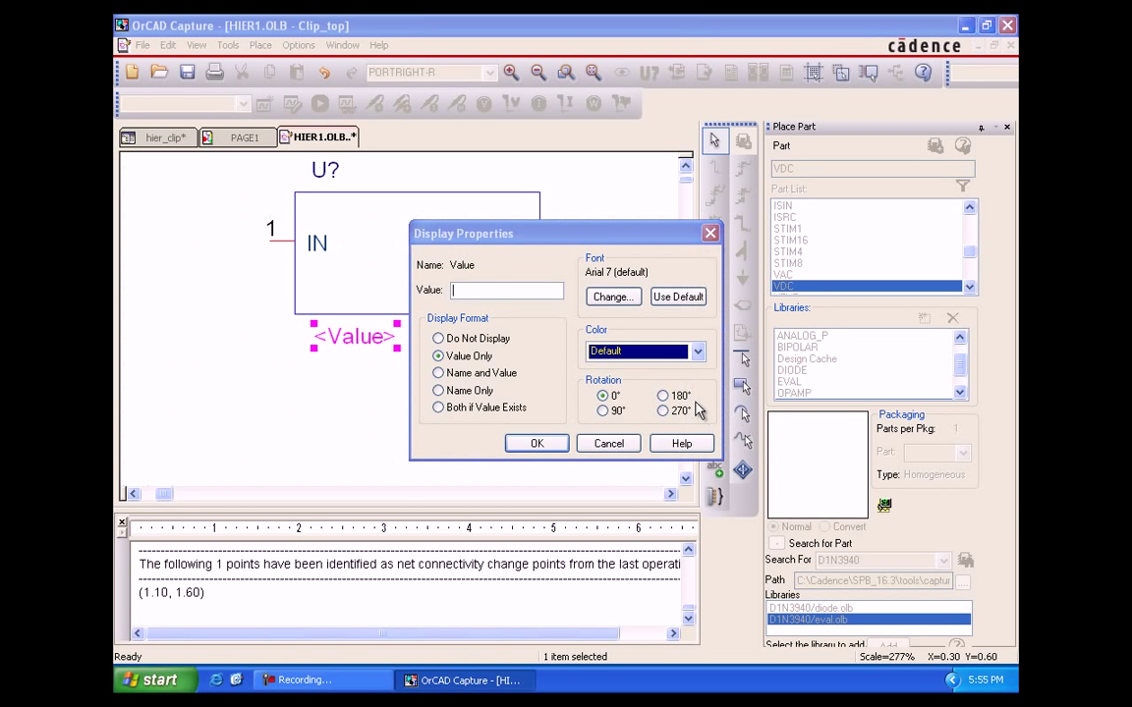
click(439, 339)
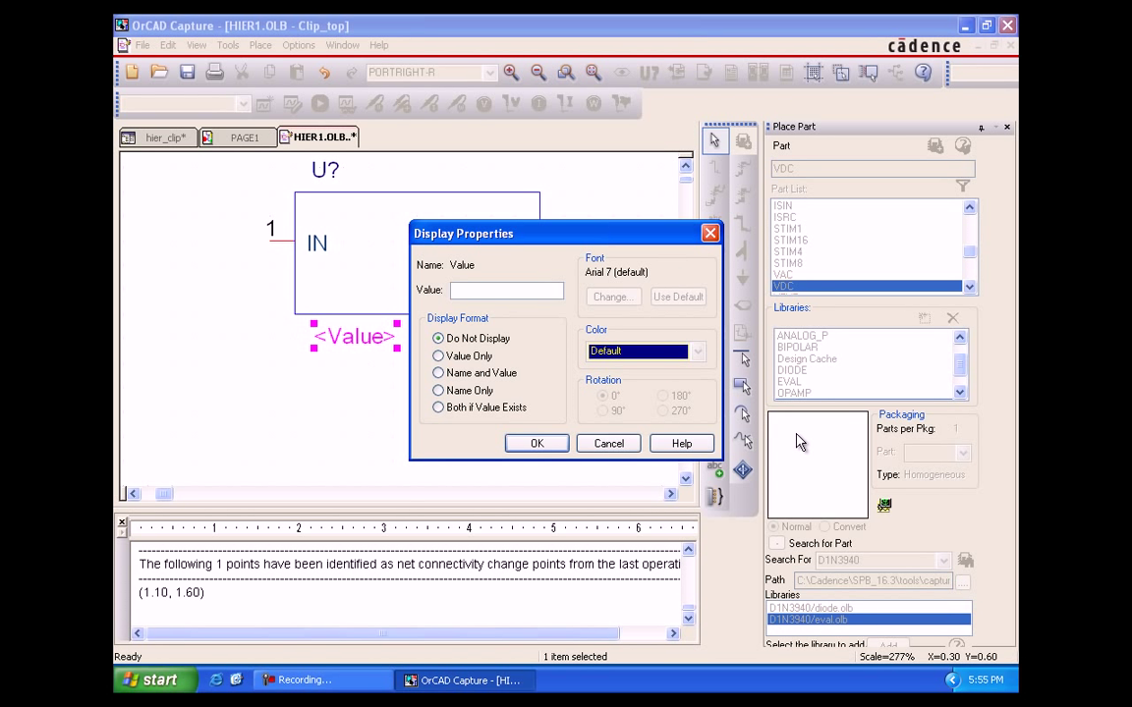
key(Return)
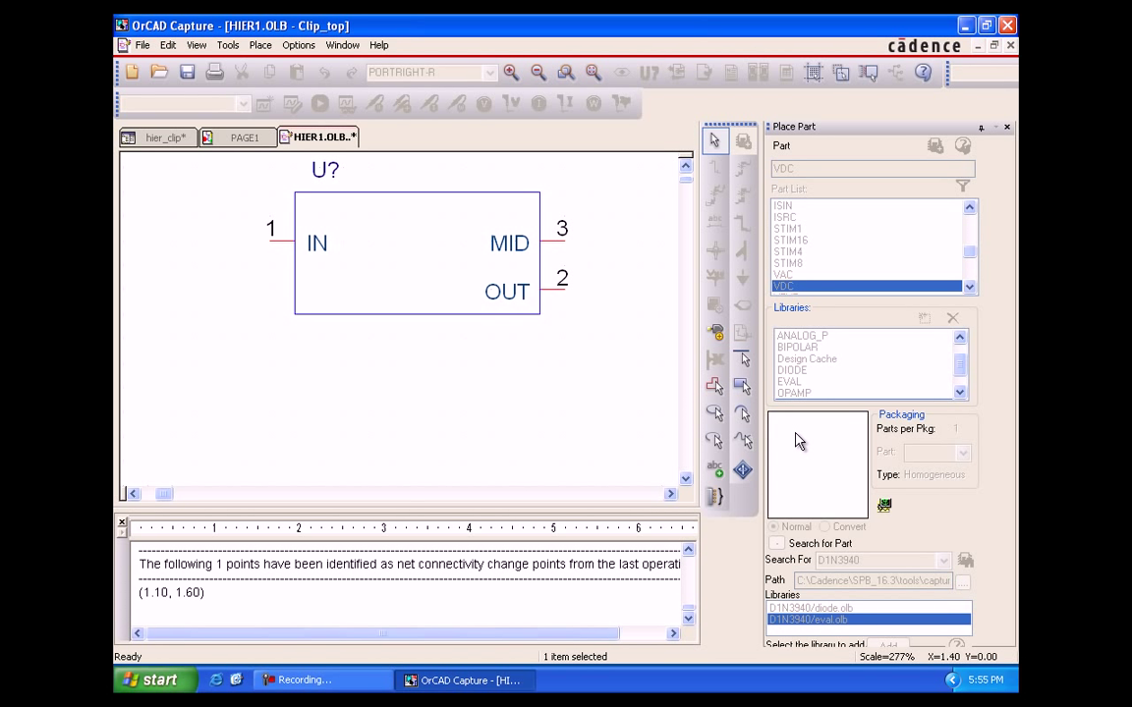
key(ctrl+F4)
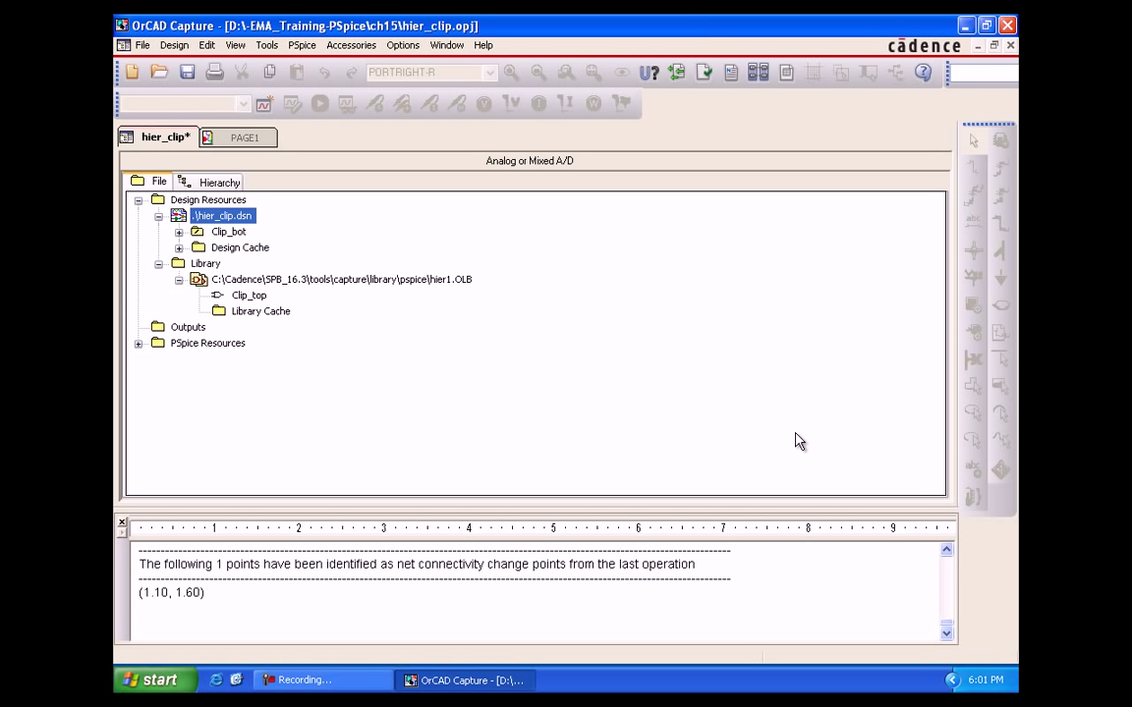
Add a new schematic named Clip_top to the hier_clip.dsn design.
key(shift+F10)
key(Down)
key(Return)
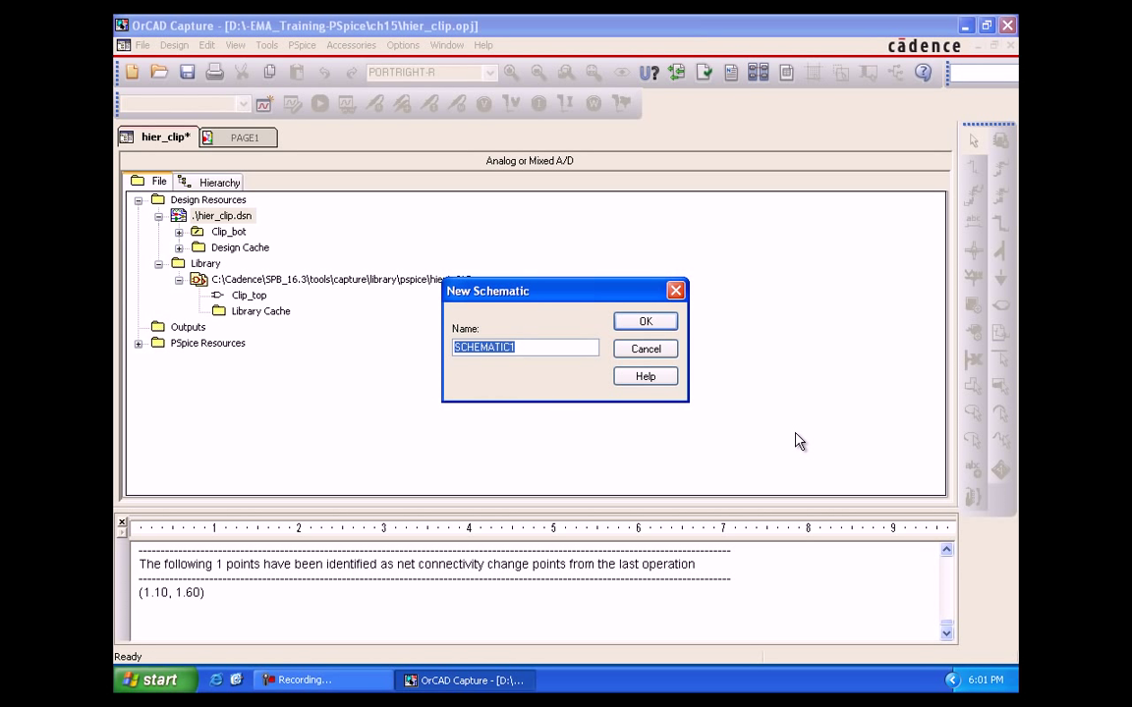
text(Clip_top)
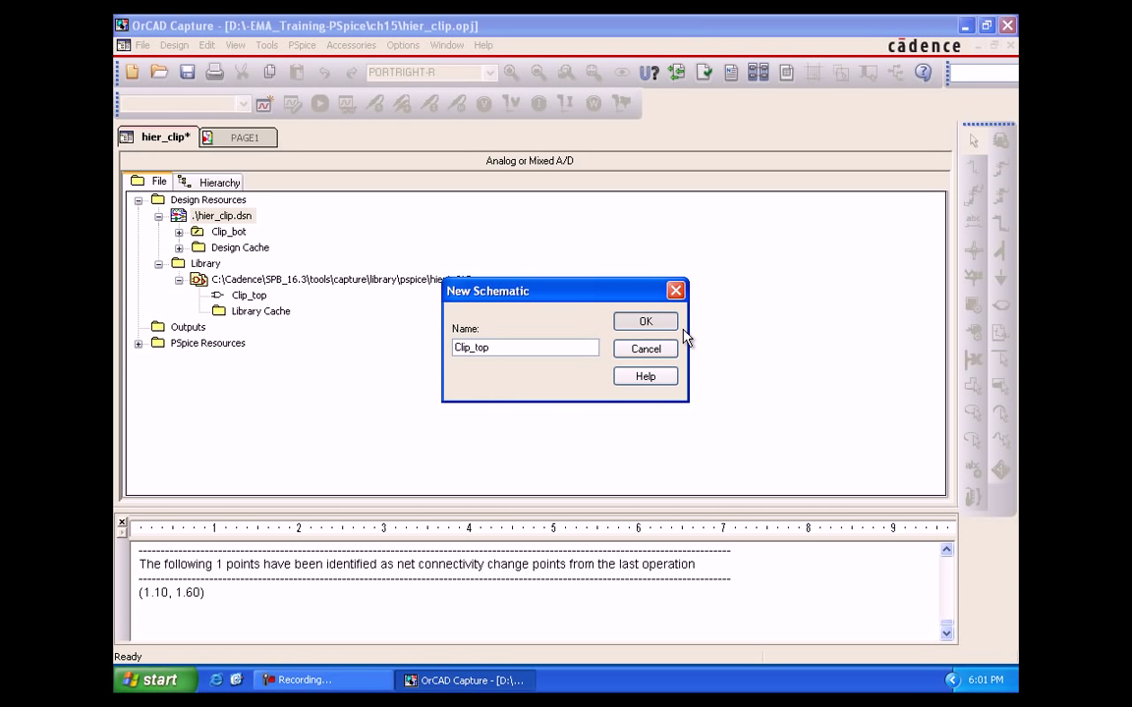
key(Return)
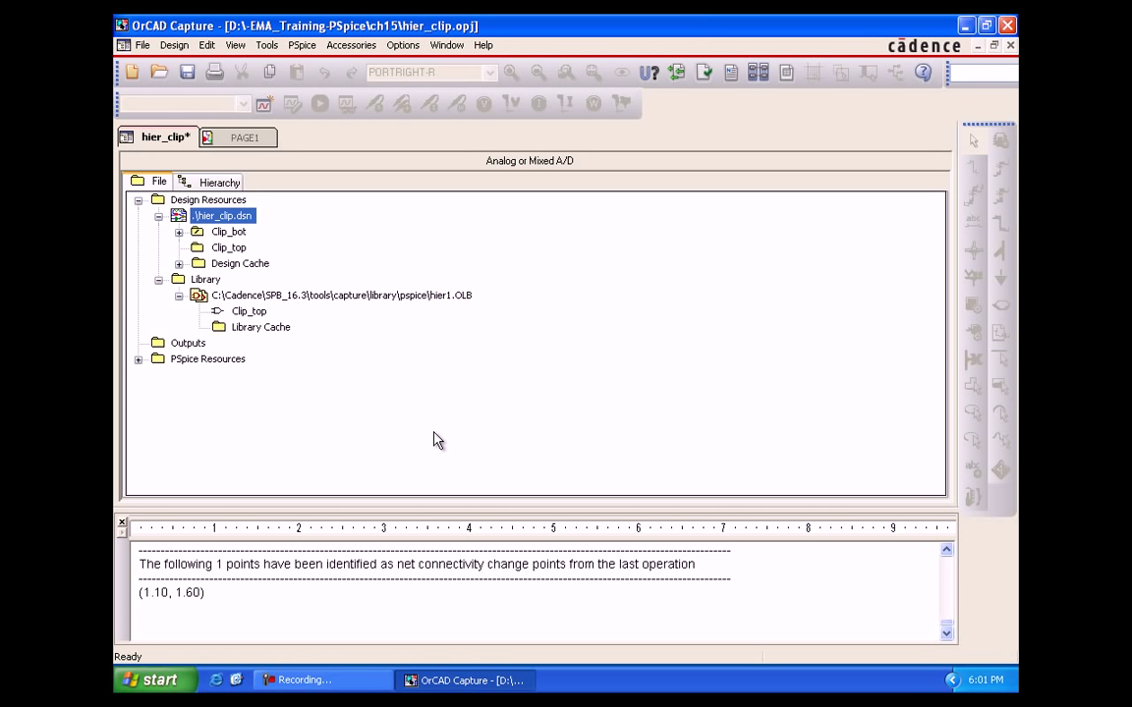
Add a new page named PAGE1 to the Clip_top schematic folder.
key(Down)
key(Down)
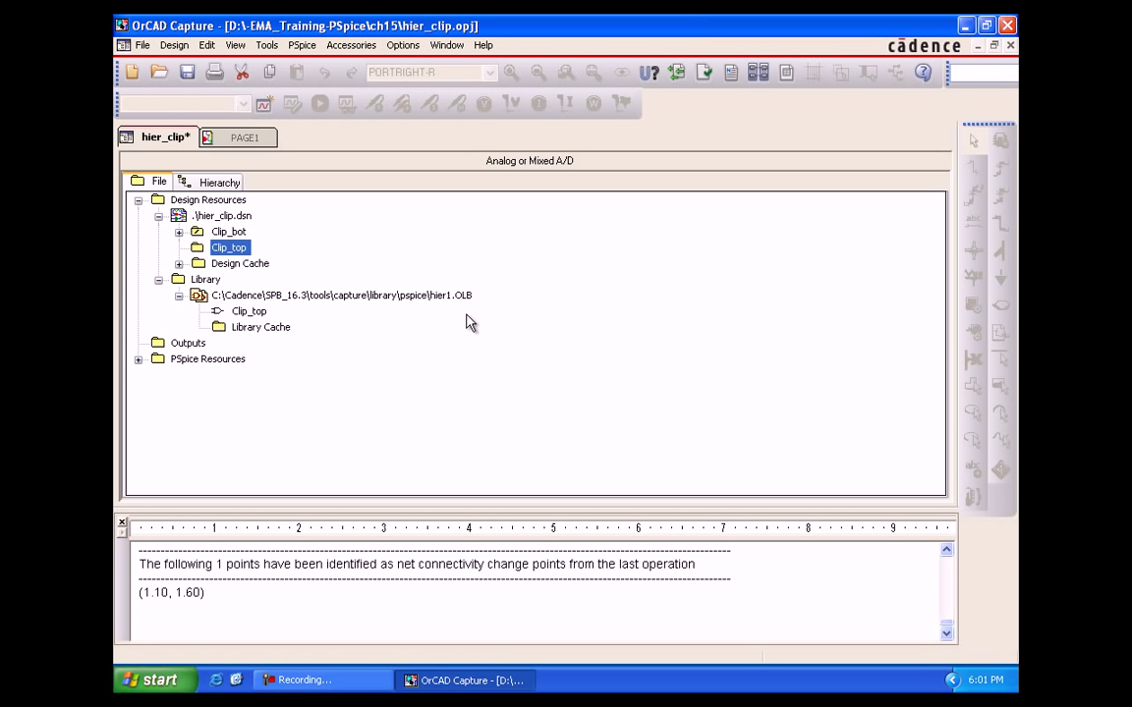
key(shift+F10)
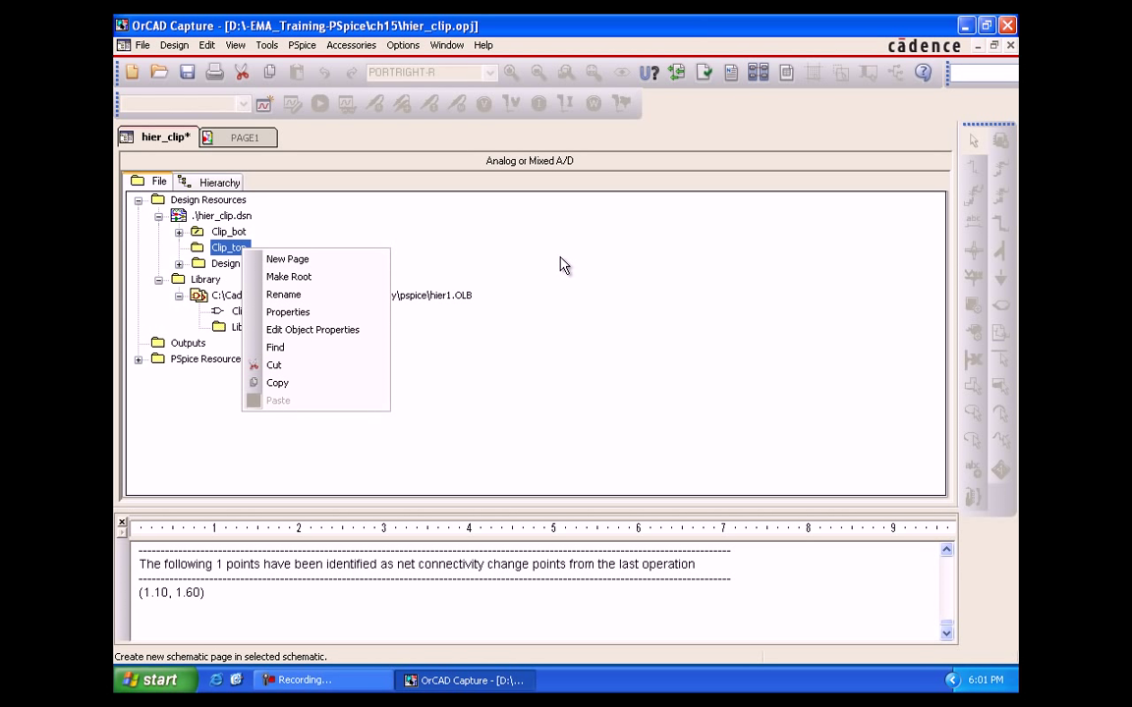
click(567, 305)
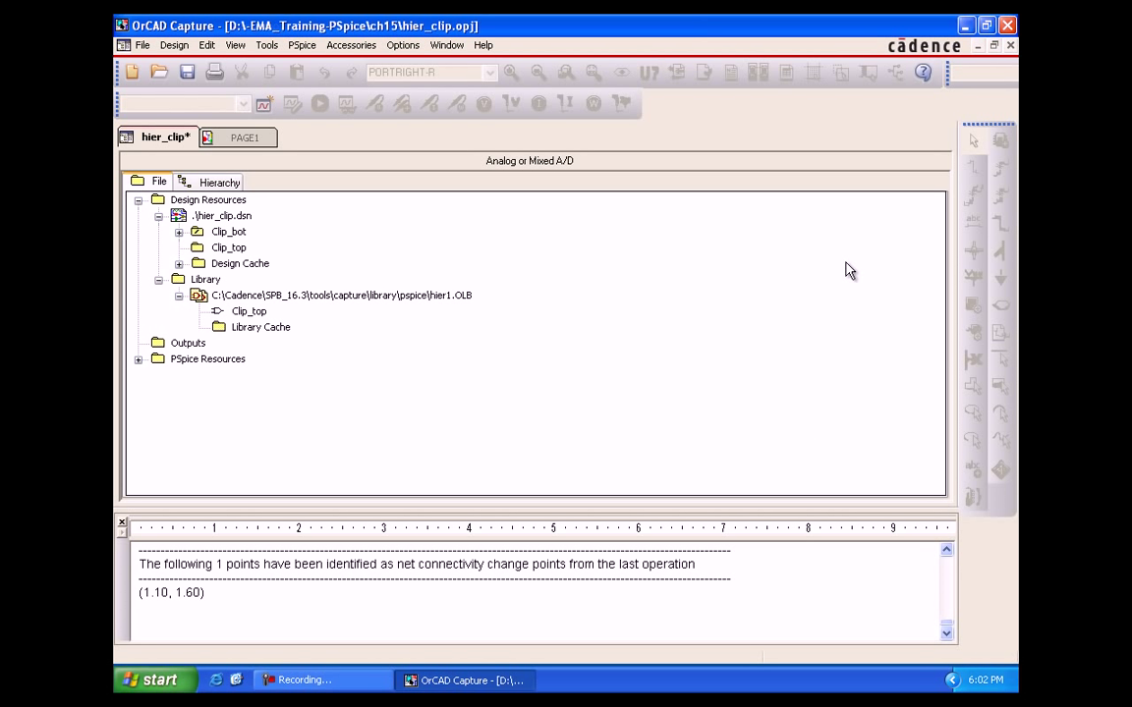
key(shift+F10)
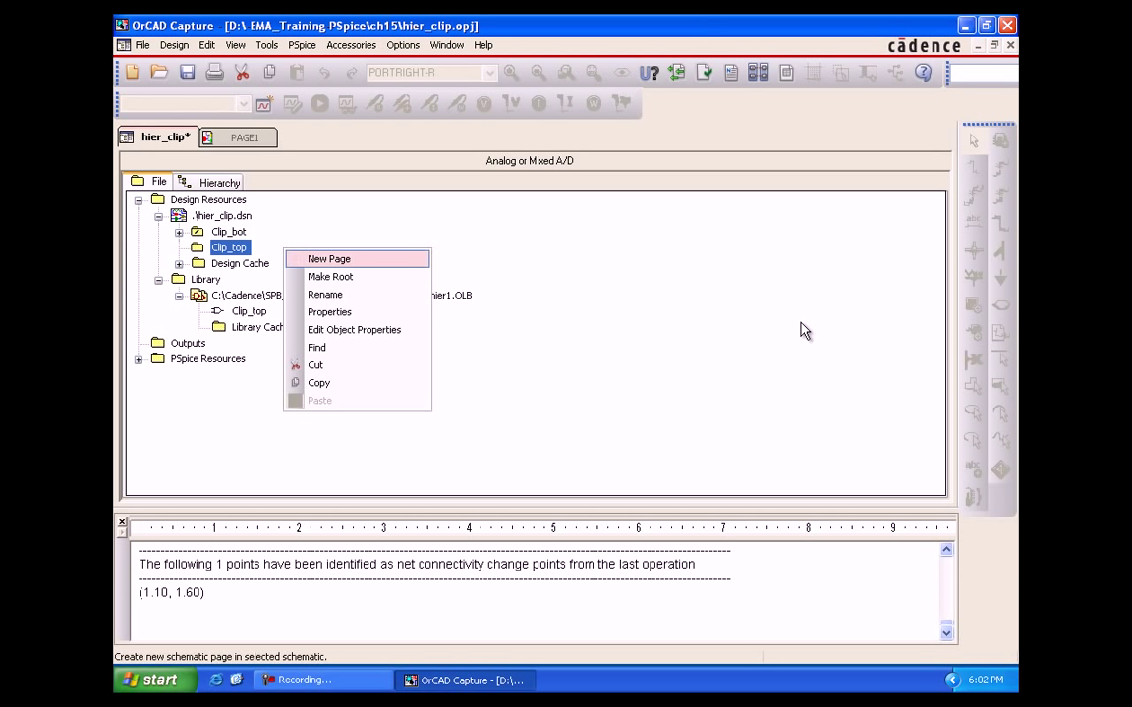
key(Return)
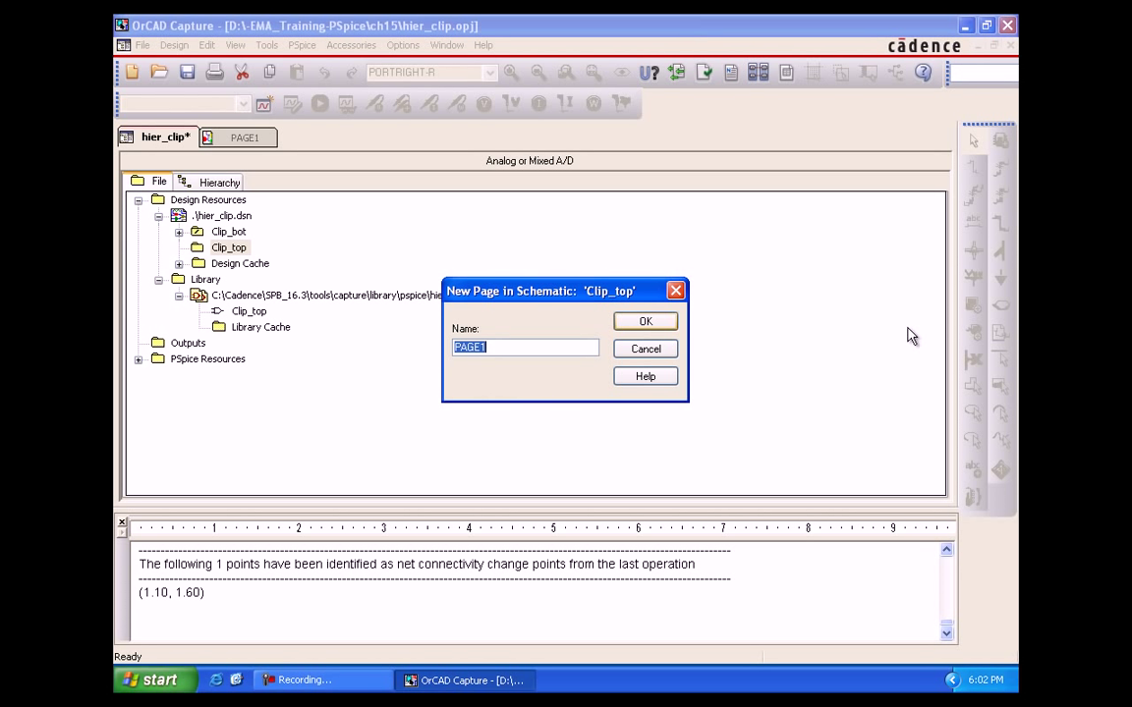
key(Return)
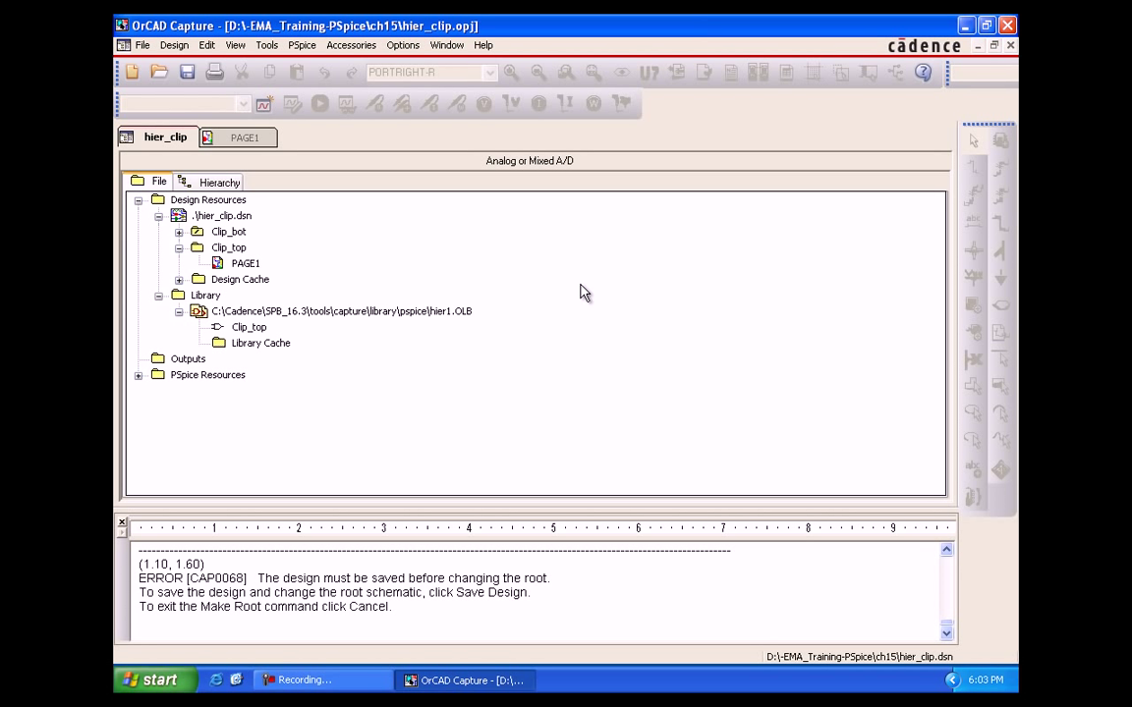
Save the design and make the Clip_top schematic the root of hier_clip.dsn.
key(alt)
key(ctrl+s)
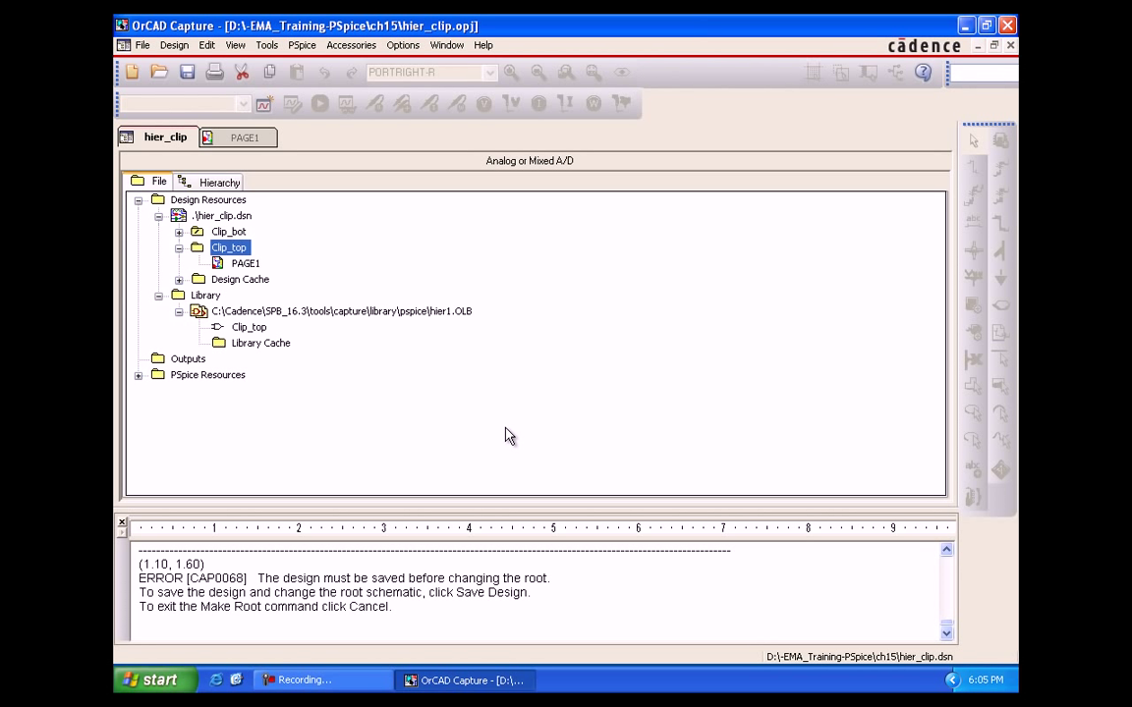
key(shift+F10)
key(Down)
key(Down)
key(Return)
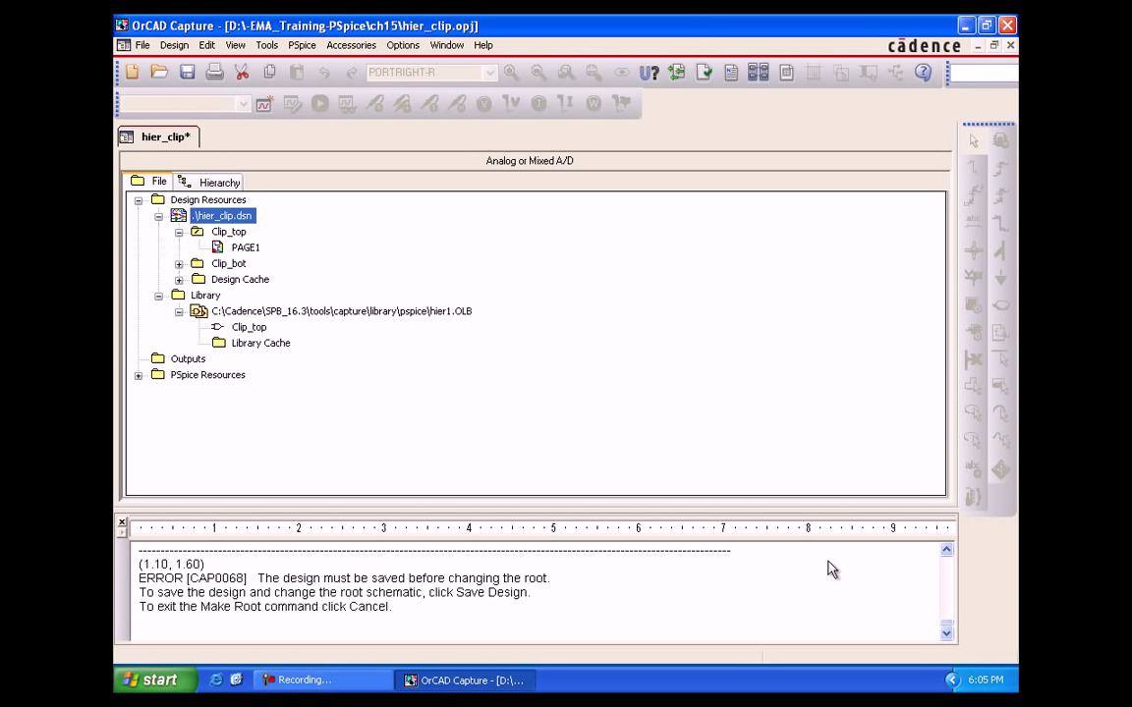
Set Parts to Nonprimitive in the hierarchy settings of hier_clip.dsn's design properties.
key(shift+F10)
key(Down)
key(Down)
key(Down)
key(Return)
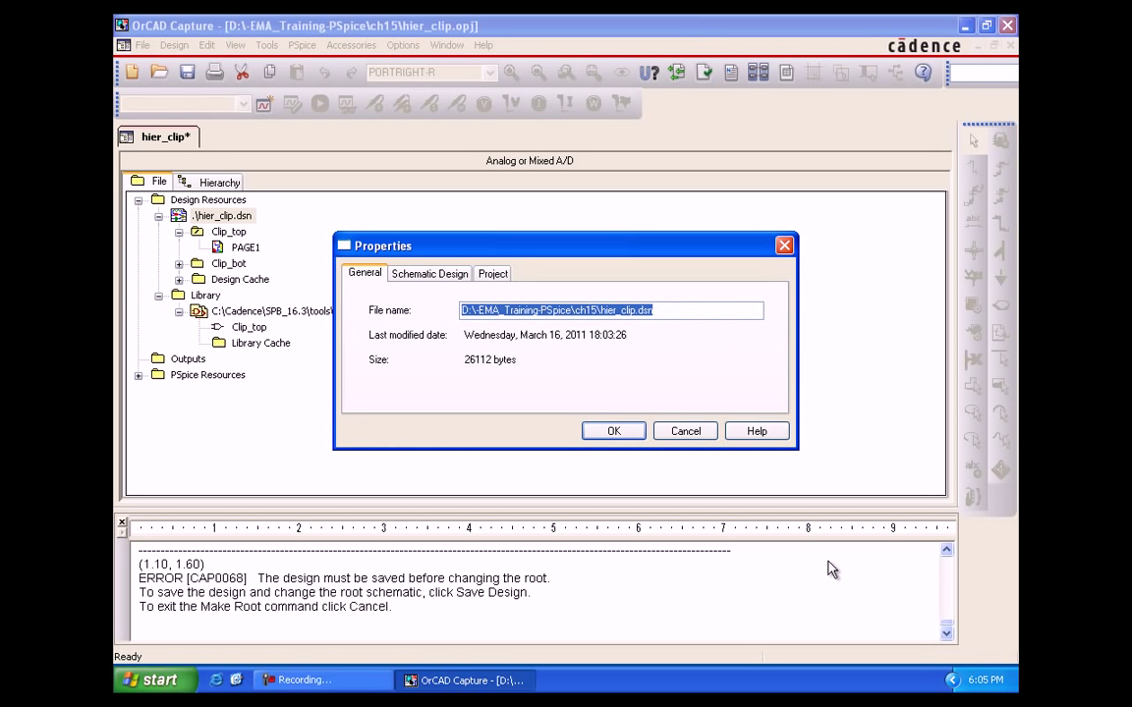
key(ctrl+Tab)
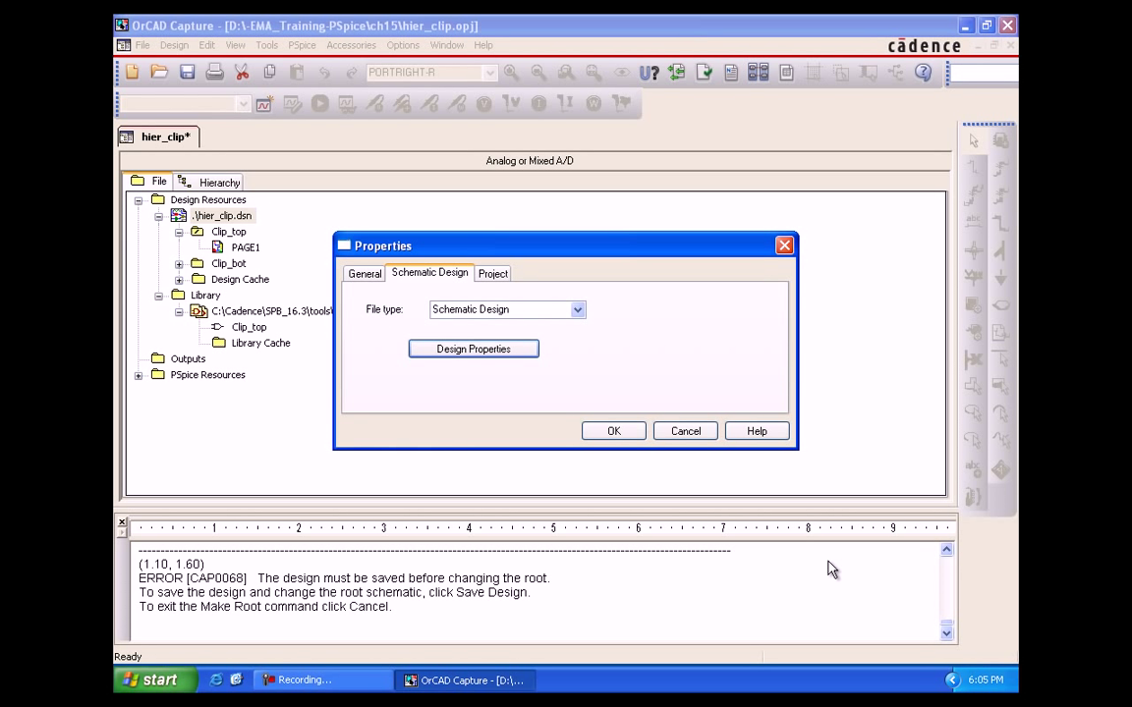
key(space)
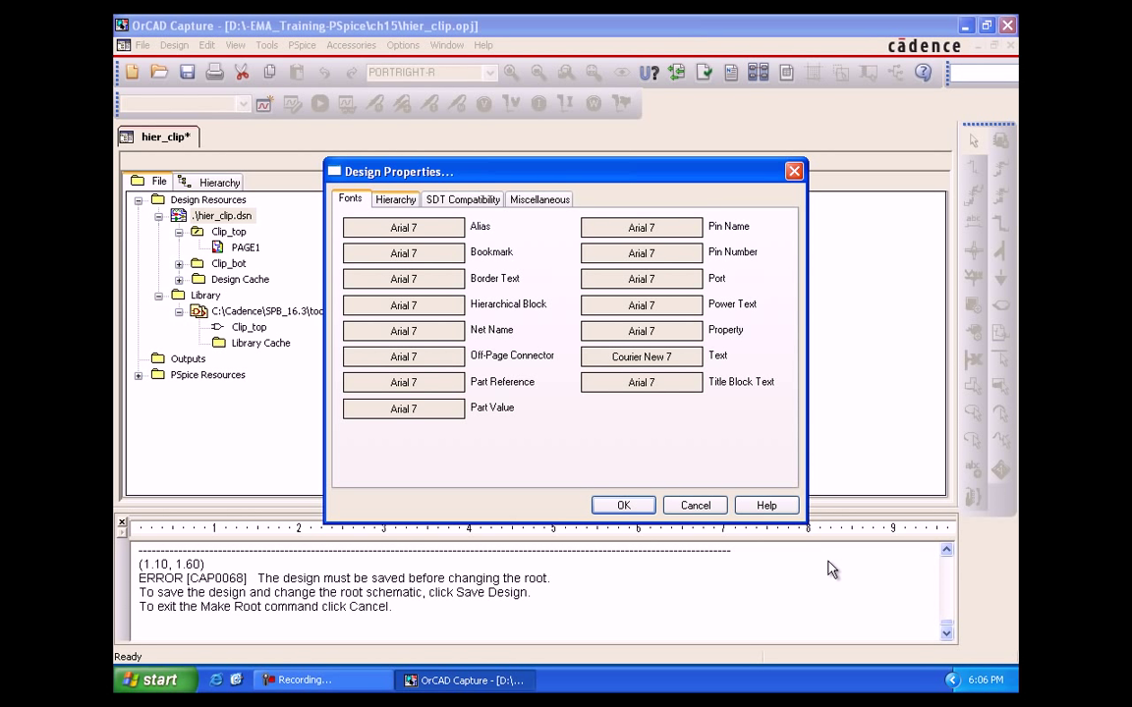
key(ctrl+Tab)
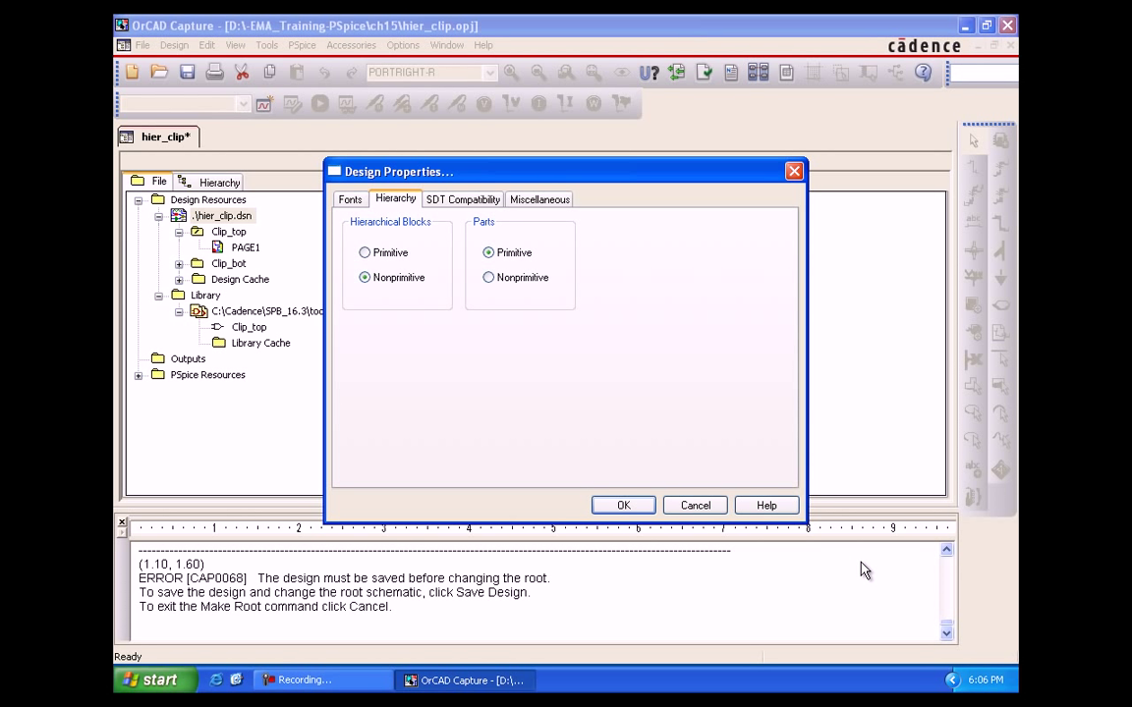
click(489, 277)
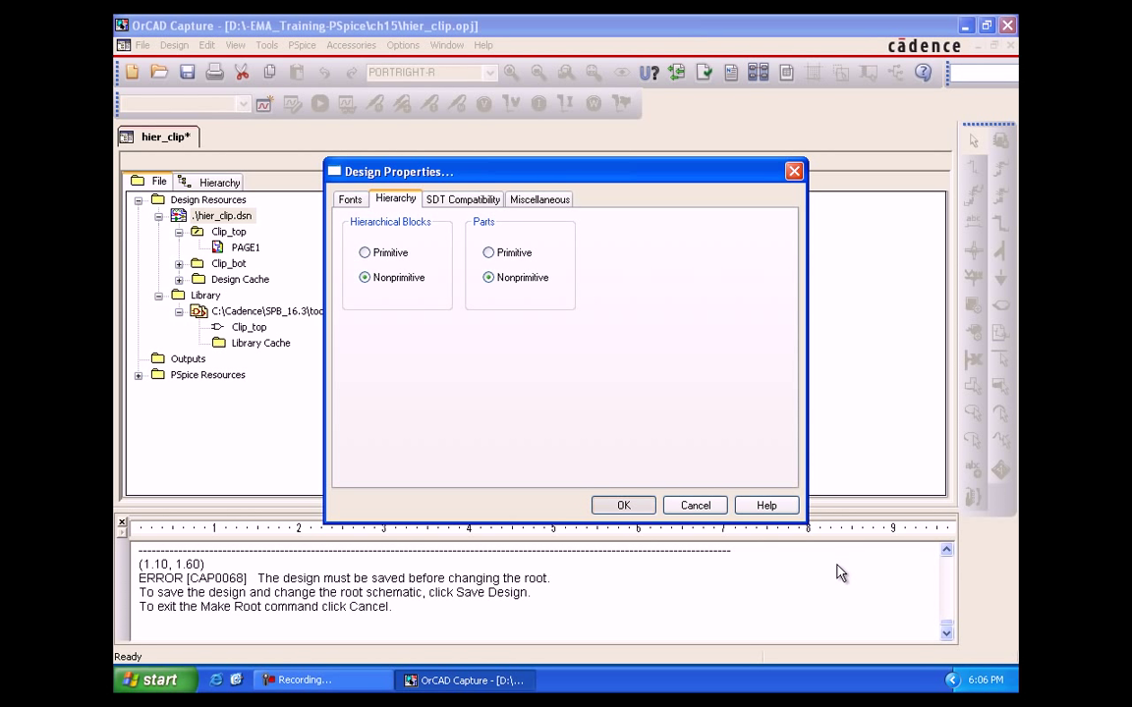
key(Return)
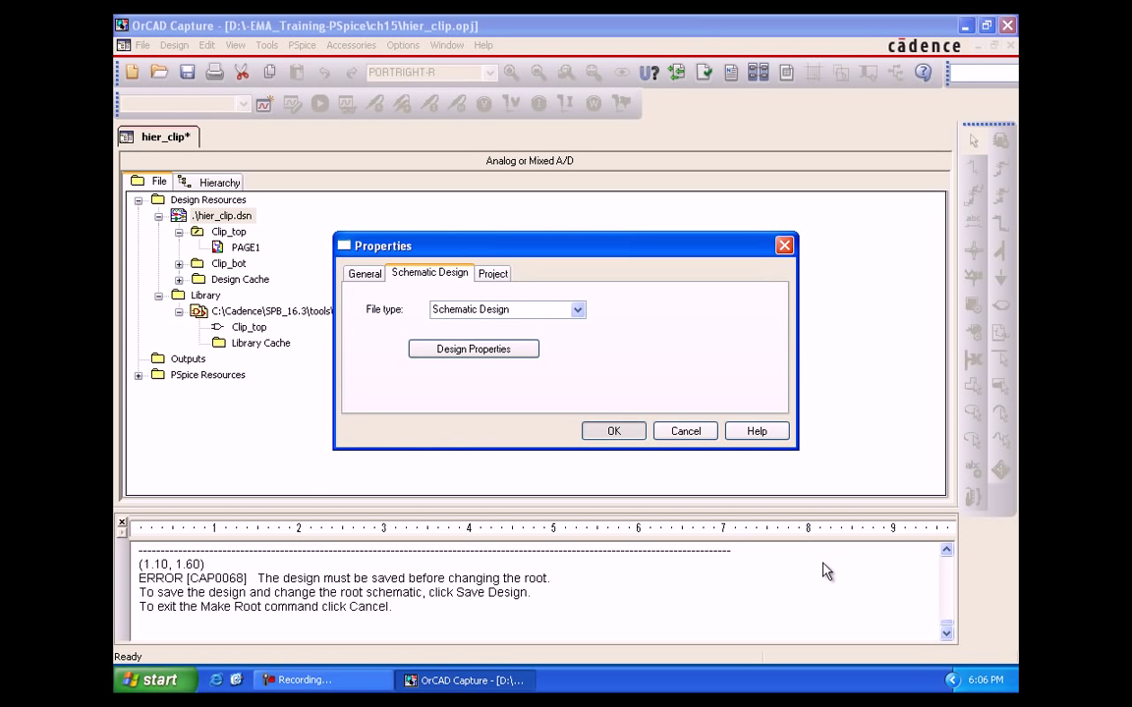
key(Return)
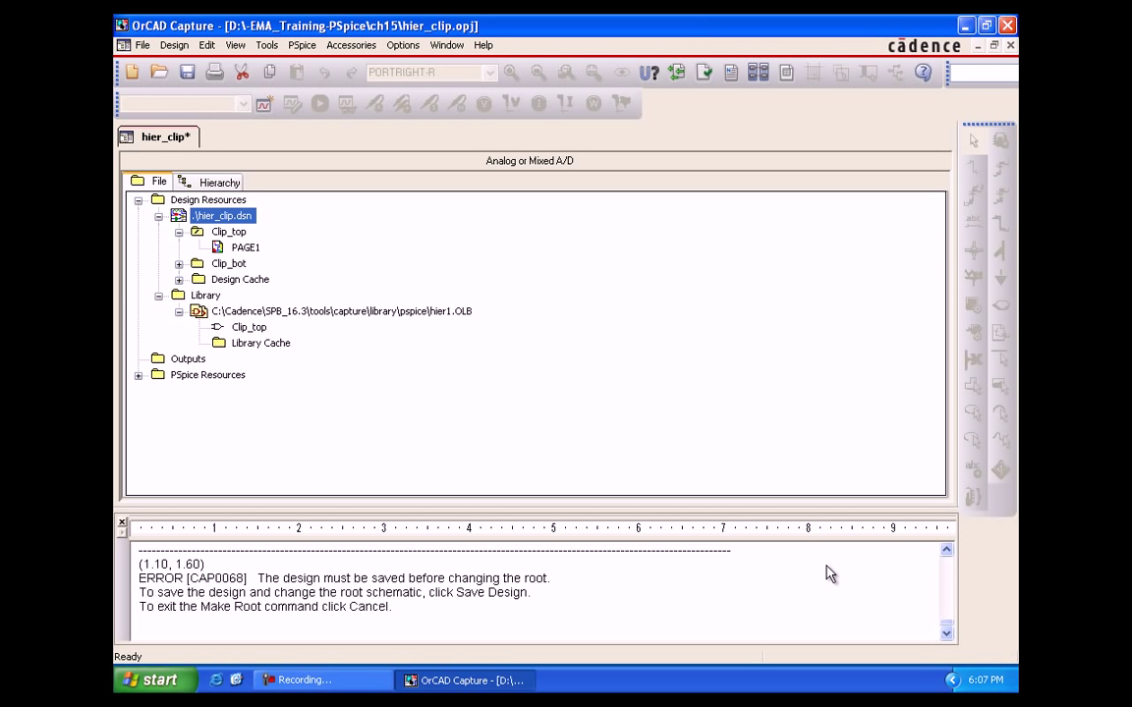
Open PAGE1 of the Clip_top root schematic.
key(Down)
key(Down)
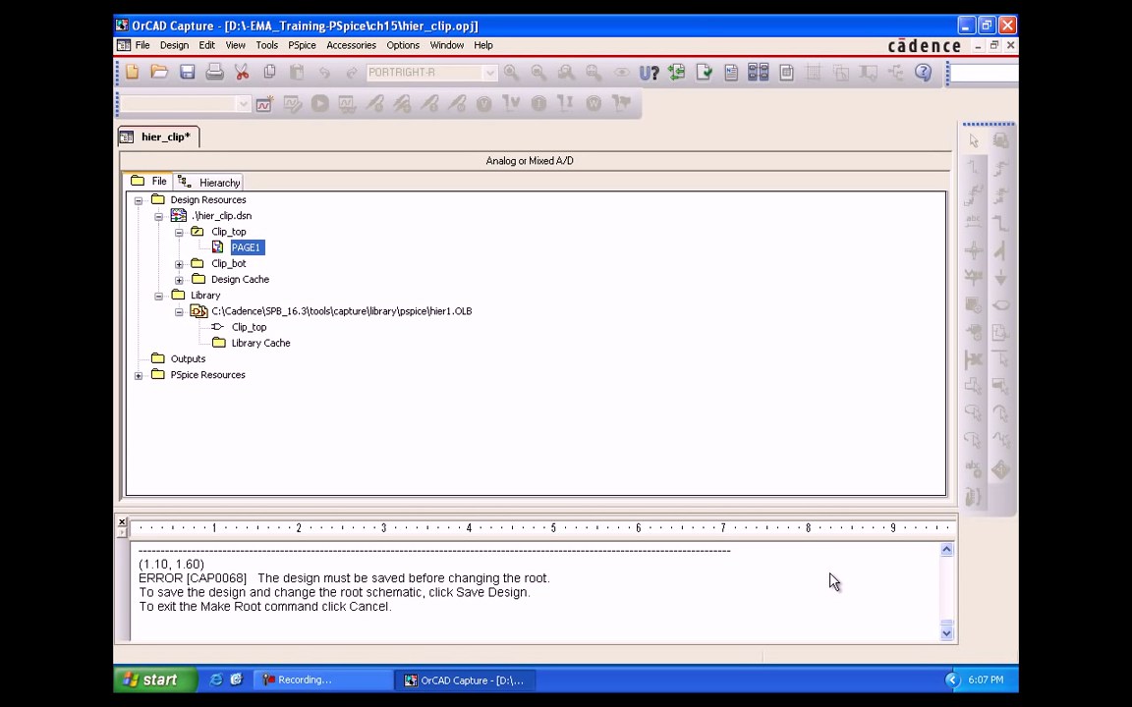
key(Return)
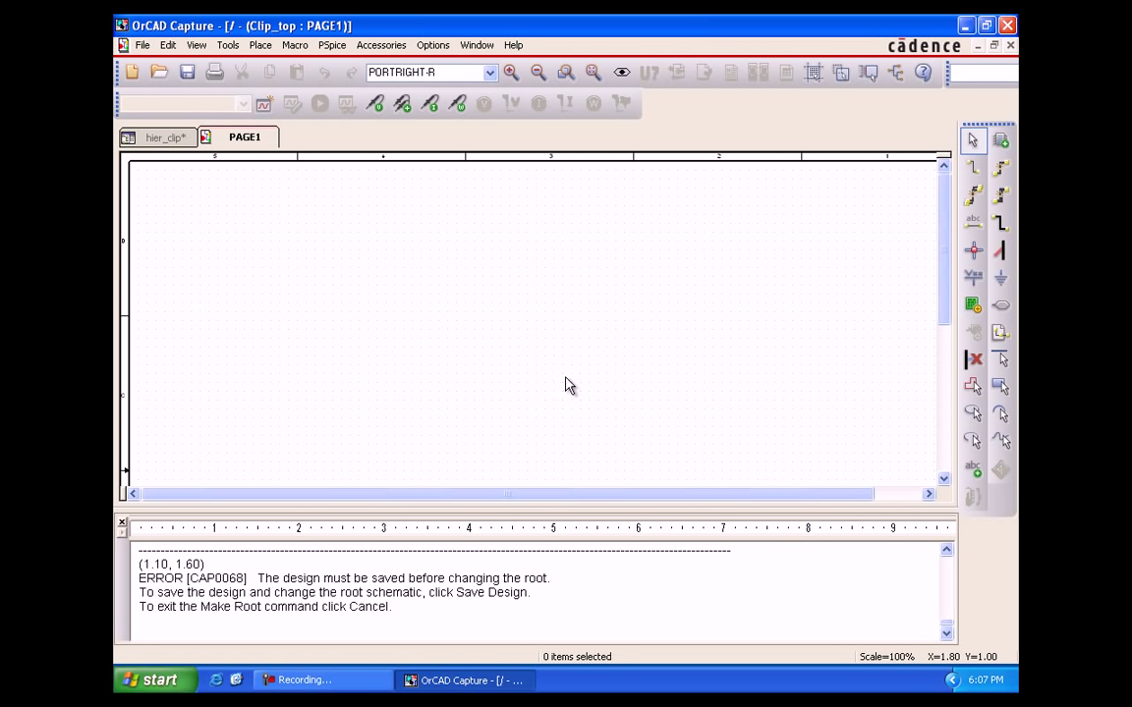
Place one Clip_top part from the HIER1 library in the upper middle area of the empty page.
key(p)
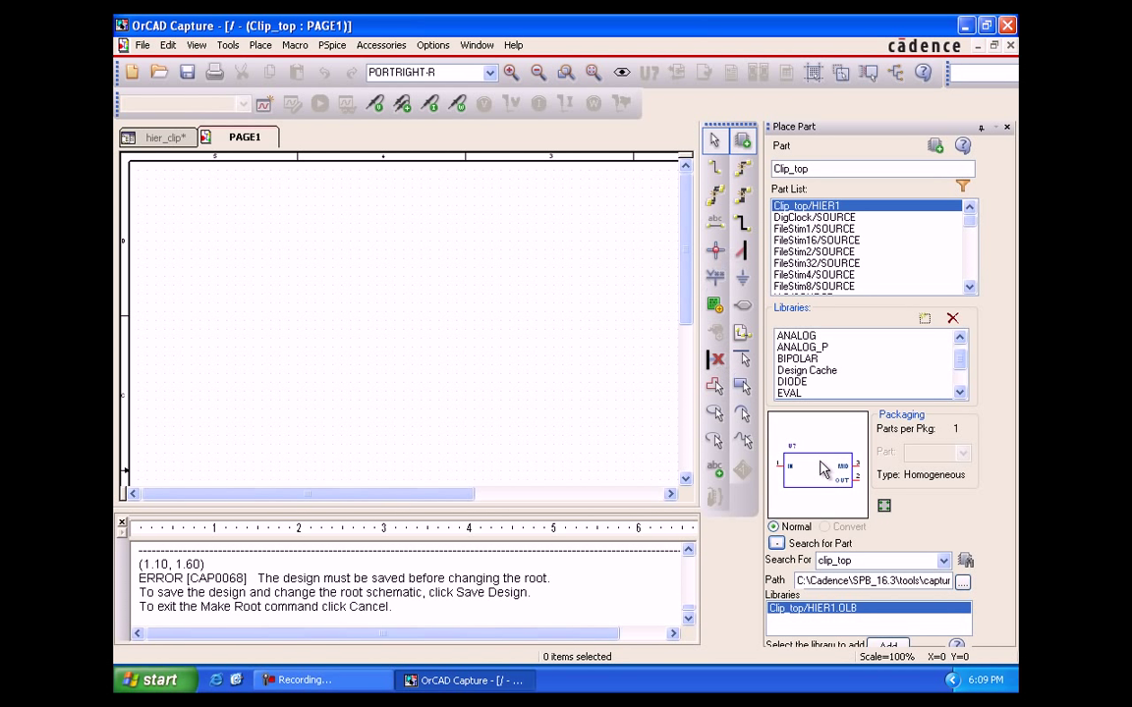
double_click(842, 501)
key(Escape)
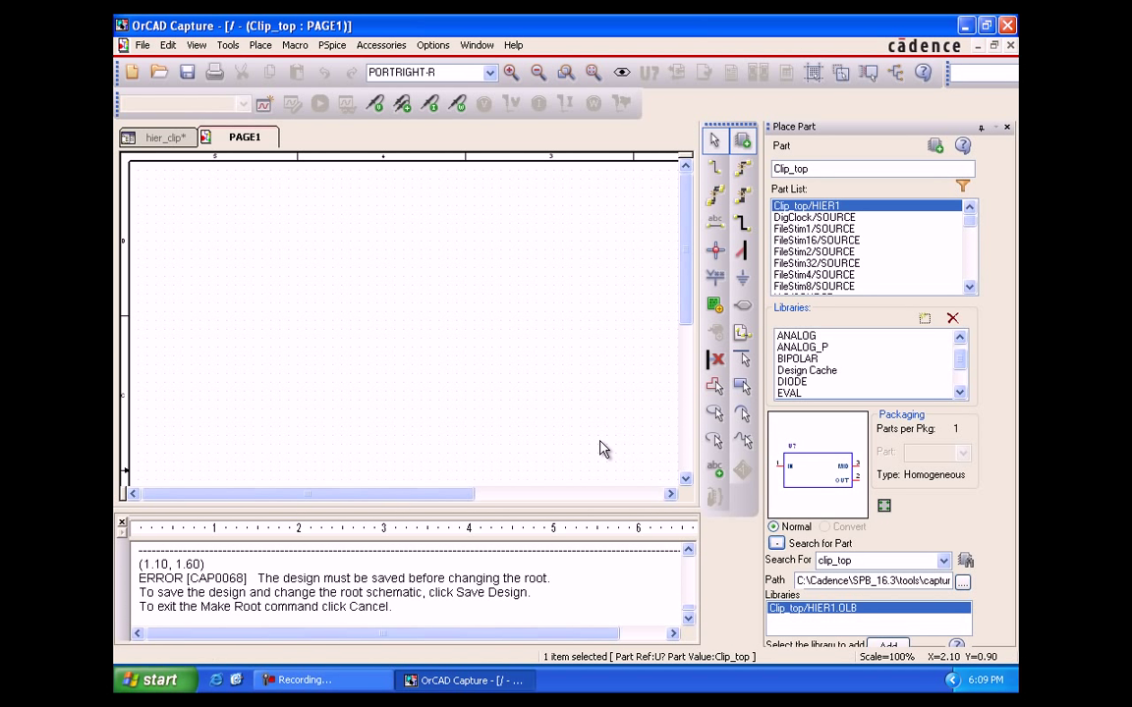
click(314, 240)
key(Escape)
Set the placed Clip_top part's Primitive property to NO, return to the schematic page and deselect the part.
key(ctrl+a)
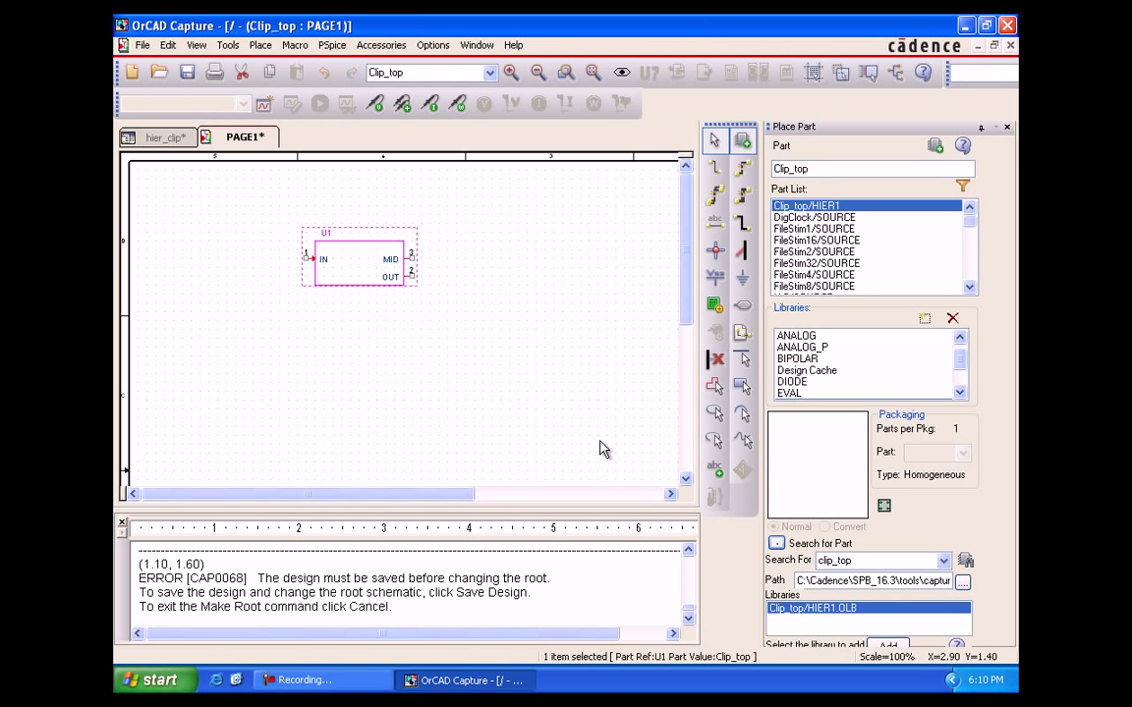
key(ctrl+e)
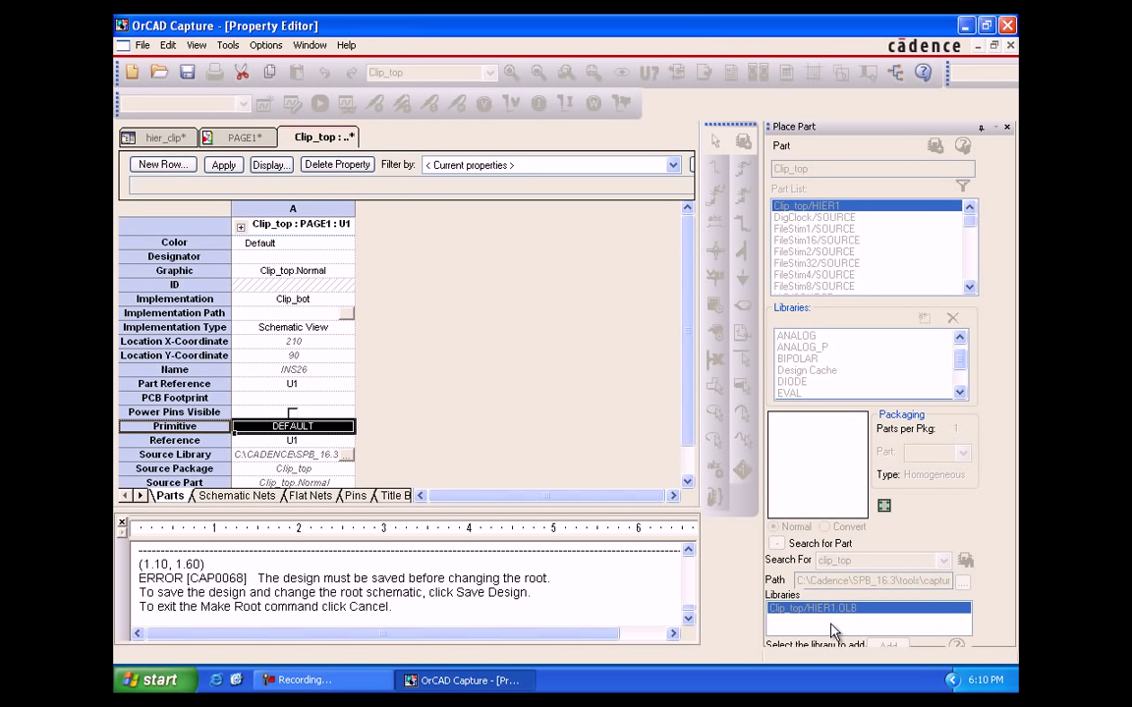
key(alt+Down)
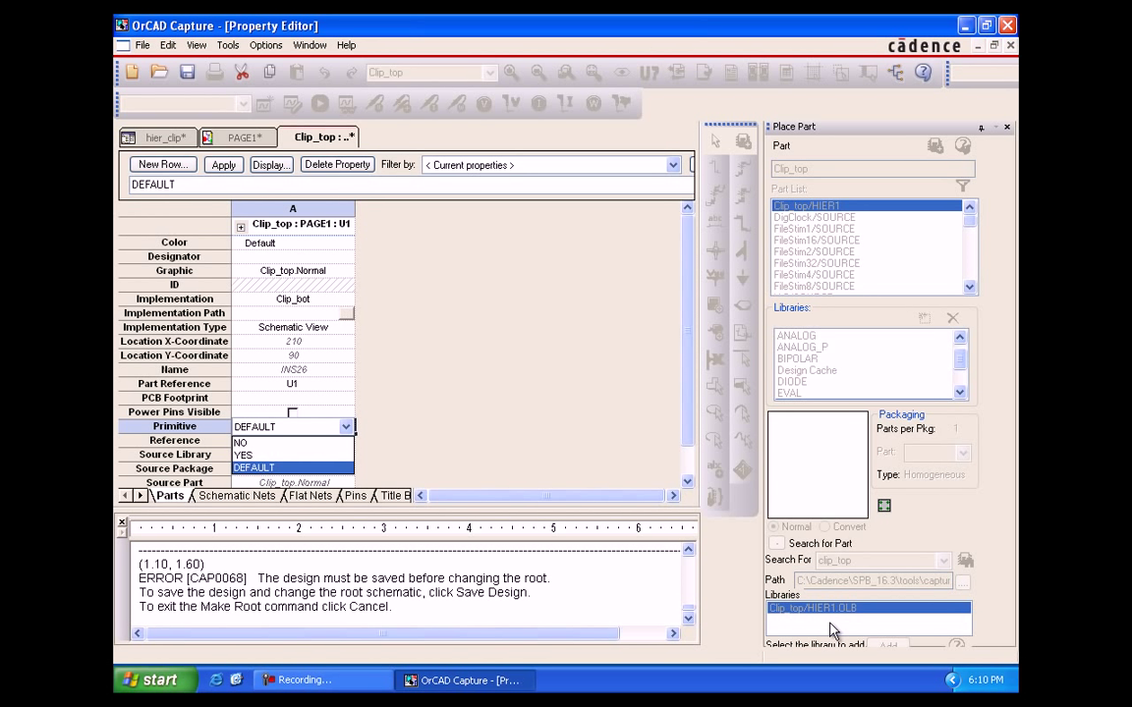
key(Up)
key(Up)
key(Return)
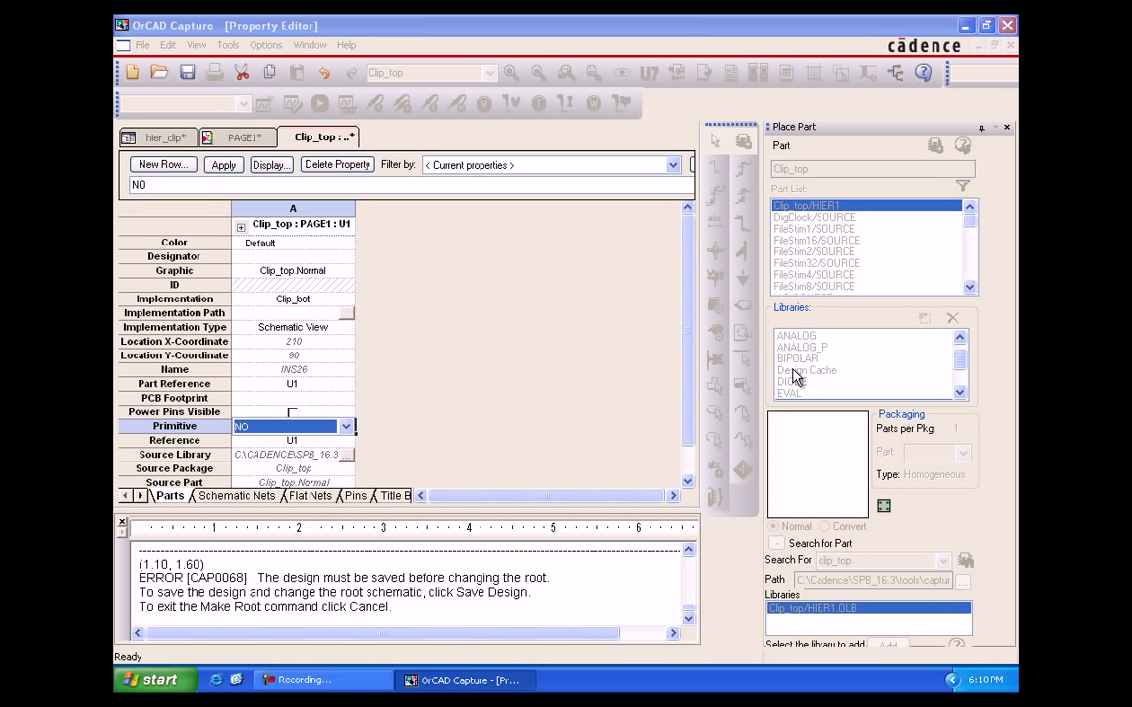
click(902, 611)
click(546, 383)
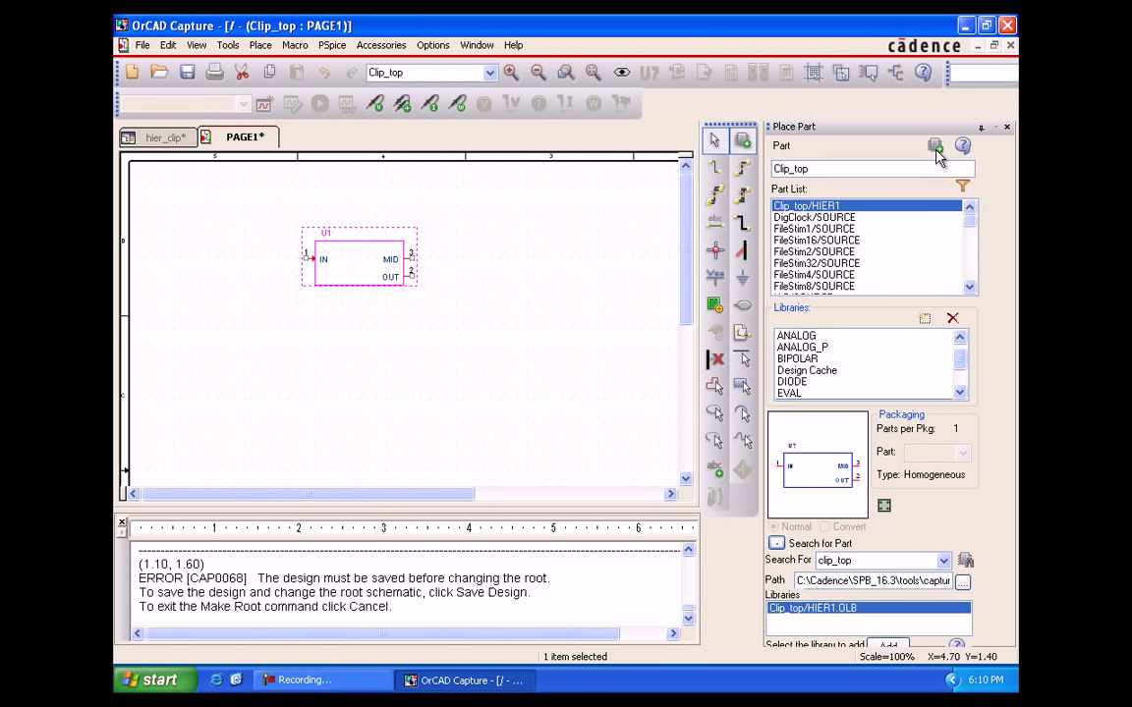
click(367, 301)
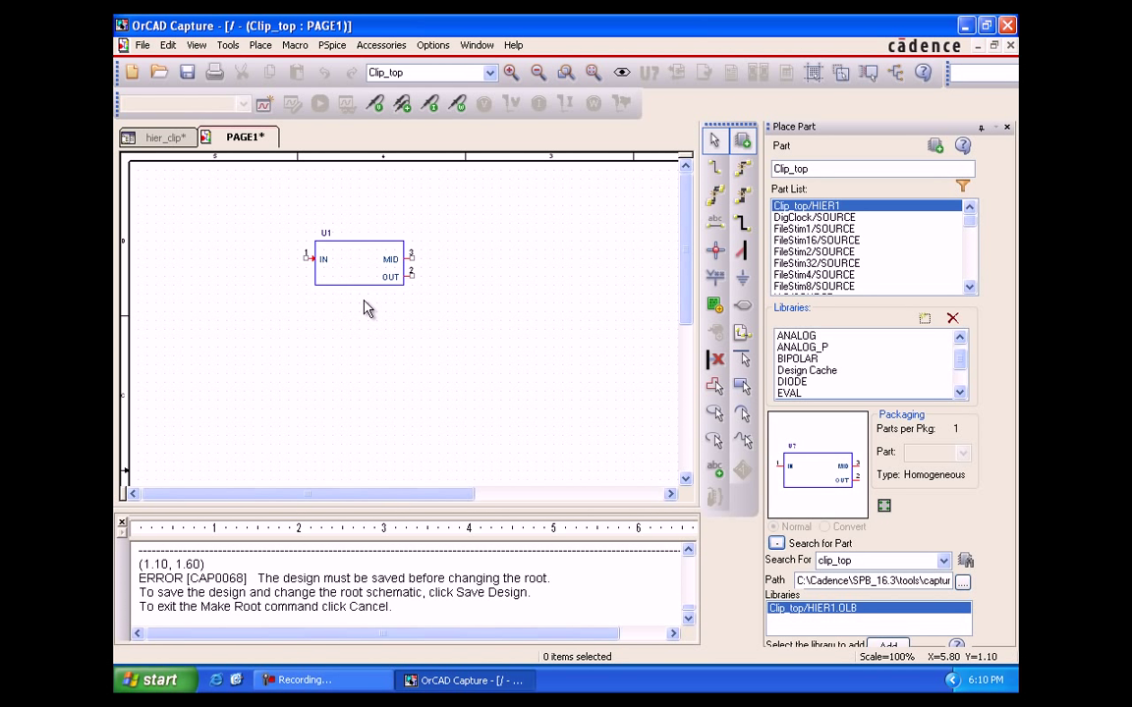
Place a VAC source from the SOURCE library to the lower left of the Clip_top block on the schematic page.
scroll(359, 260, down, 1)
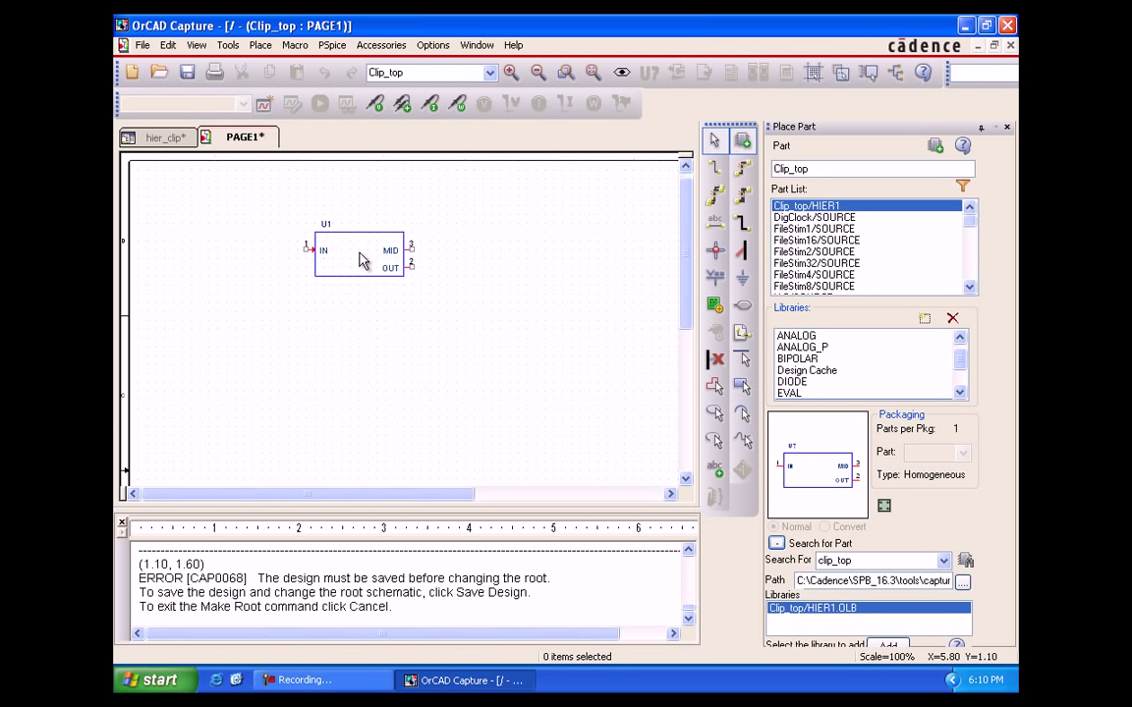
scroll(359, 260, up, 1)
text(vac)
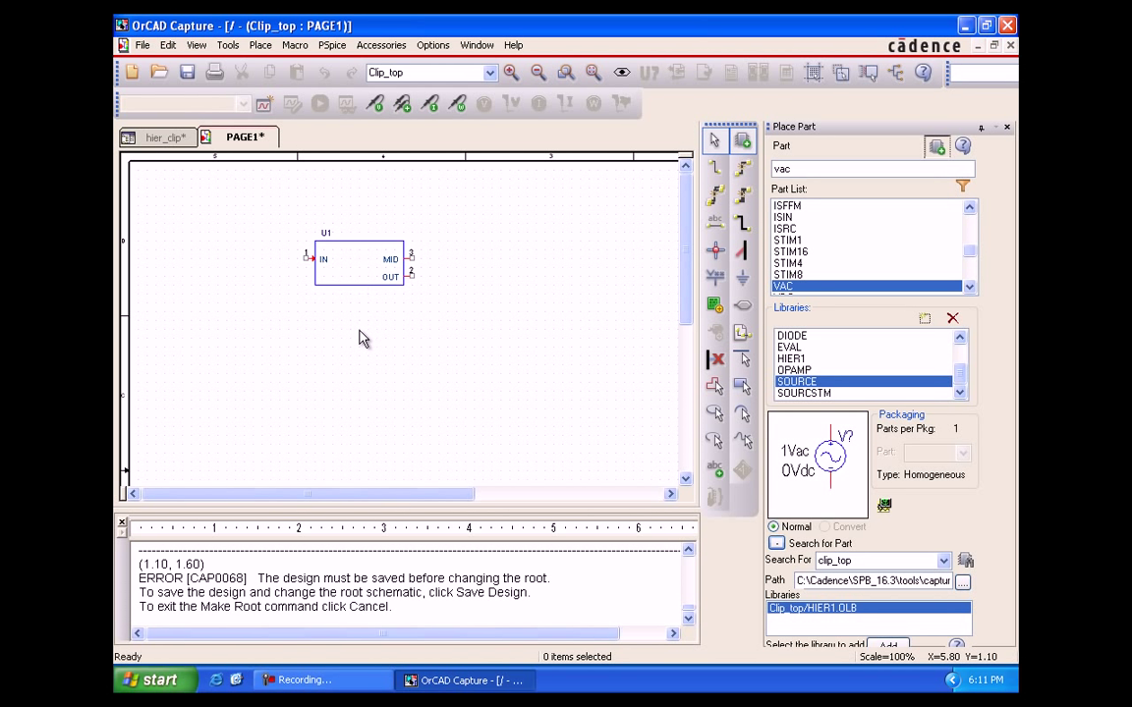
key(Return)
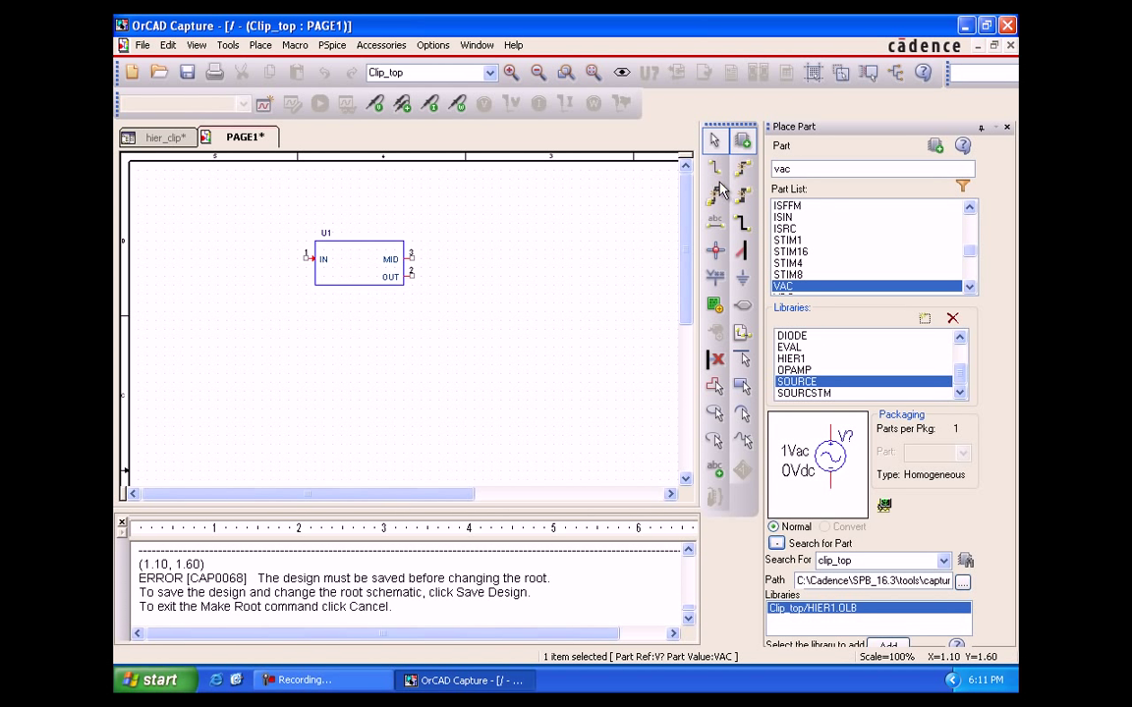
click(227, 301)
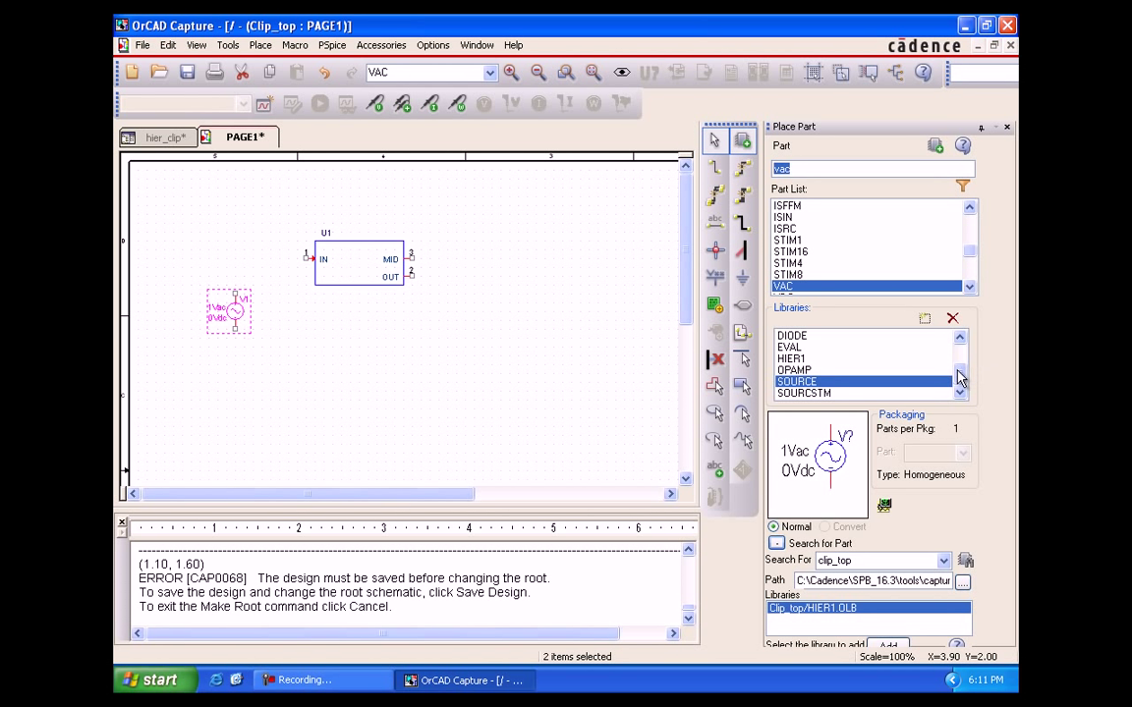
Place two vertical R resistors from the ANALOG library side by side to the lower right of the Clip_top block.
text(r)
scroll(802, 206, up, 2)
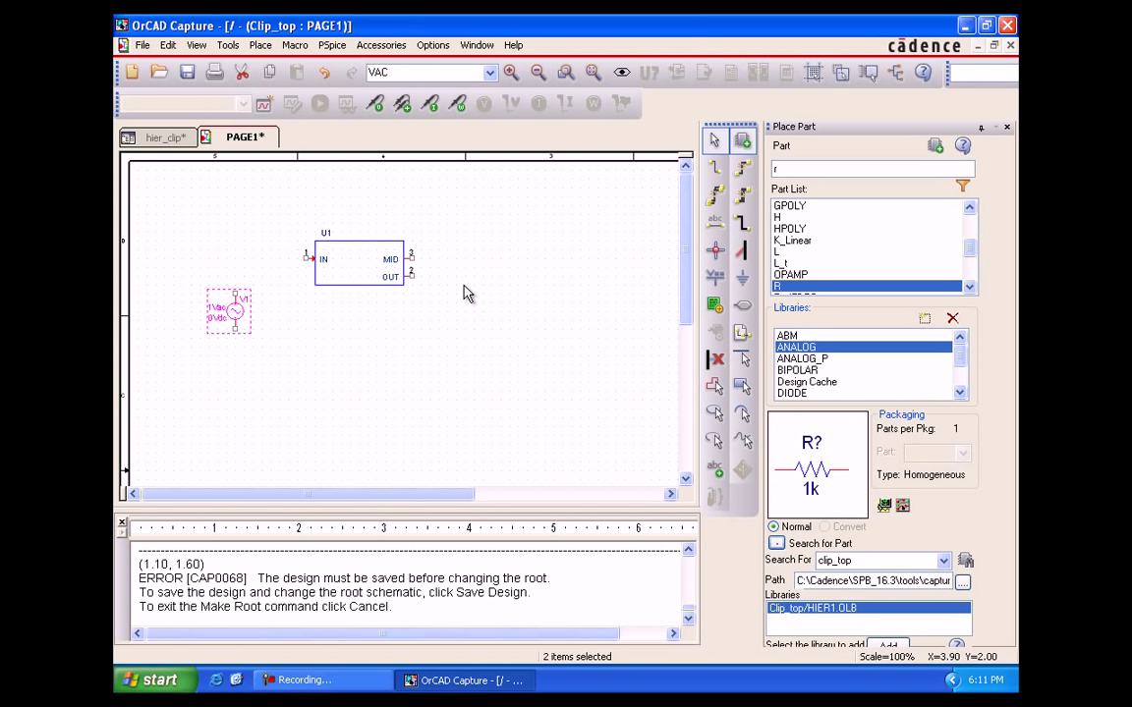
key(Return)
key(r)
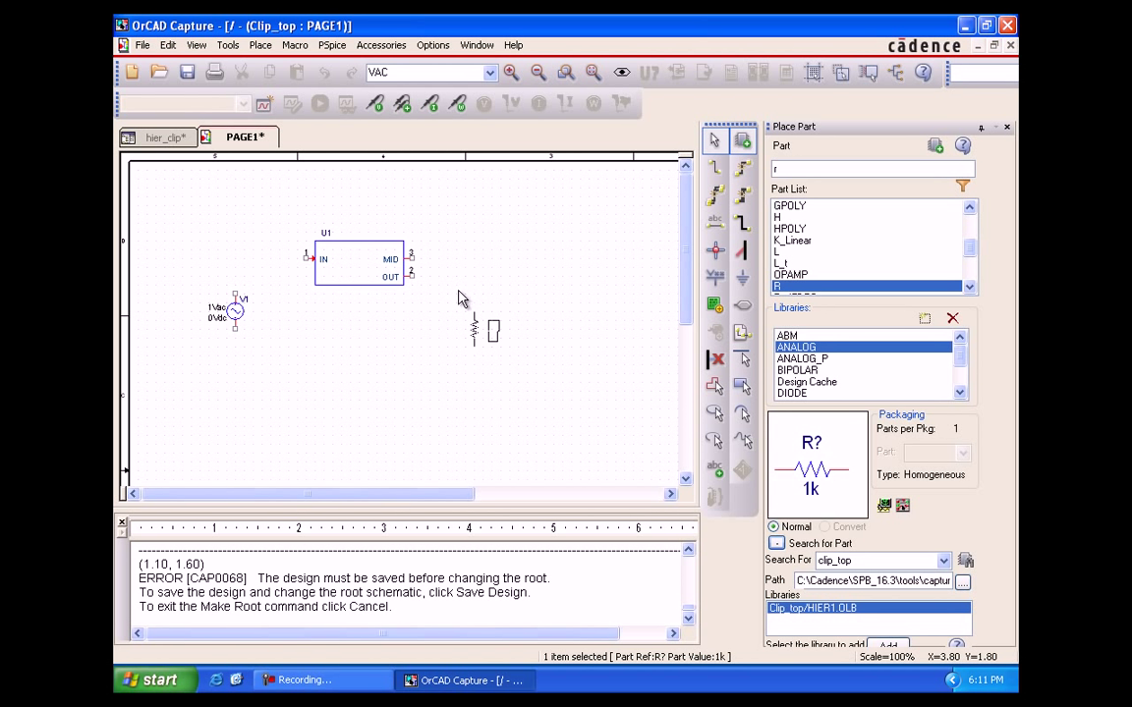
key(Escape)
click(490, 454)
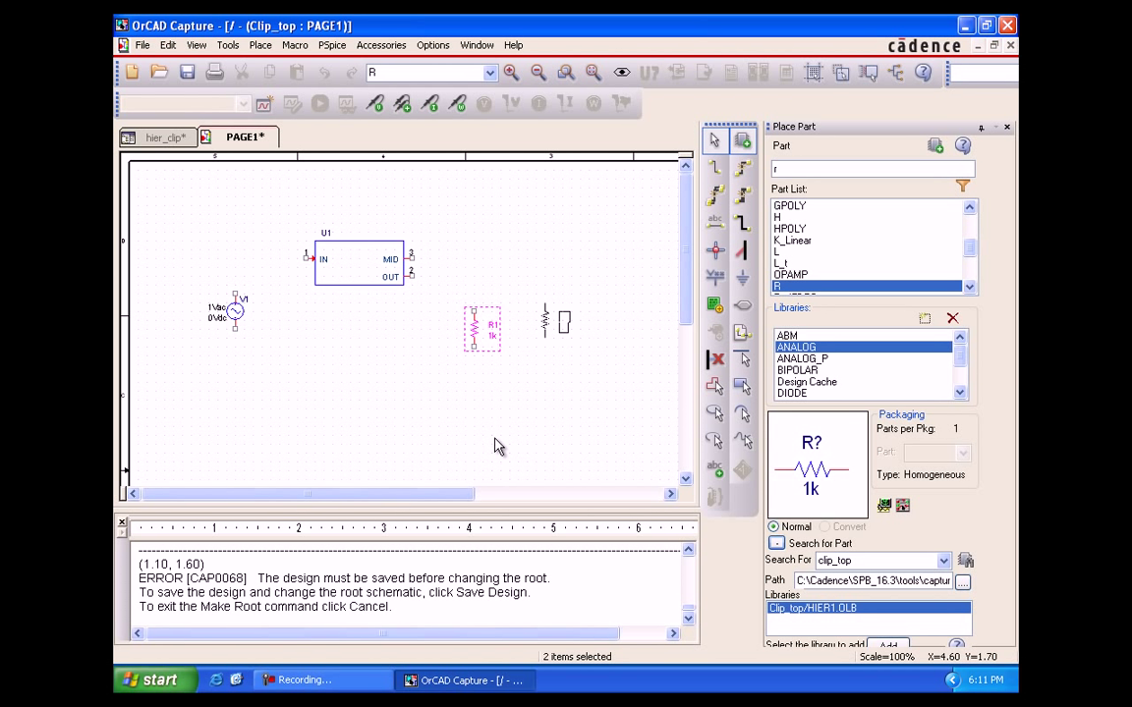
click(545, 294)
Place two 0/CAPSYM ground symbols, one below and between the two resistors and one below the VAC source.
click(743, 277)
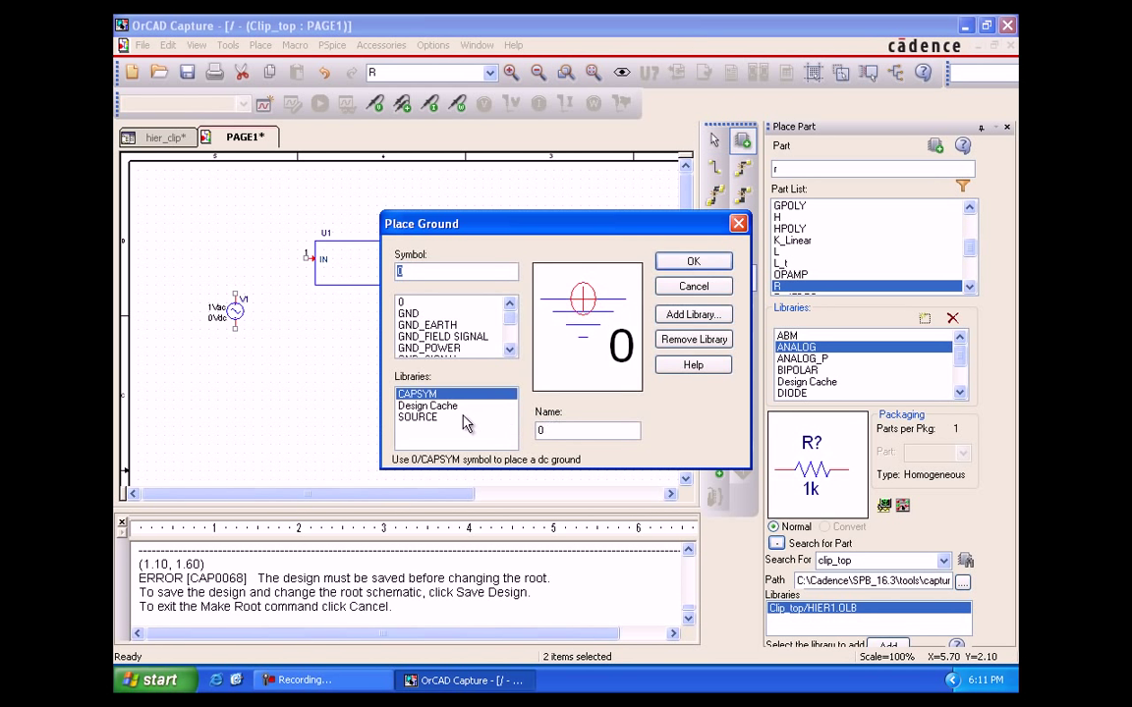
key(Return)
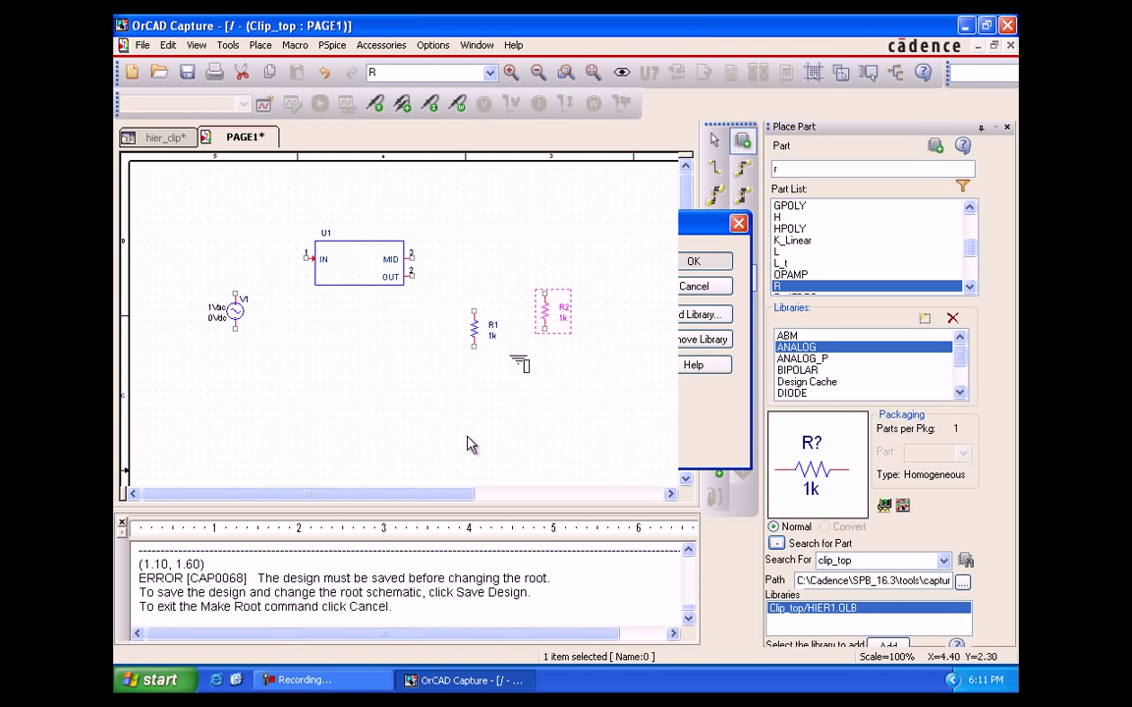
click(510, 407)
click(235, 398)
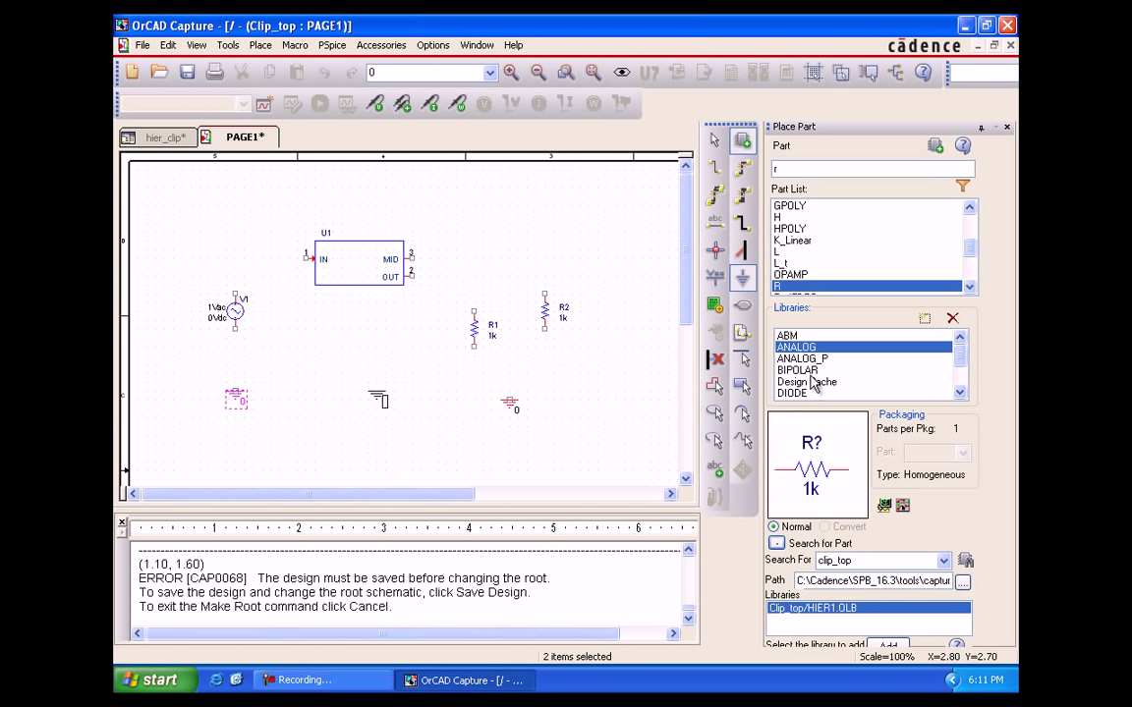
click(714, 141)
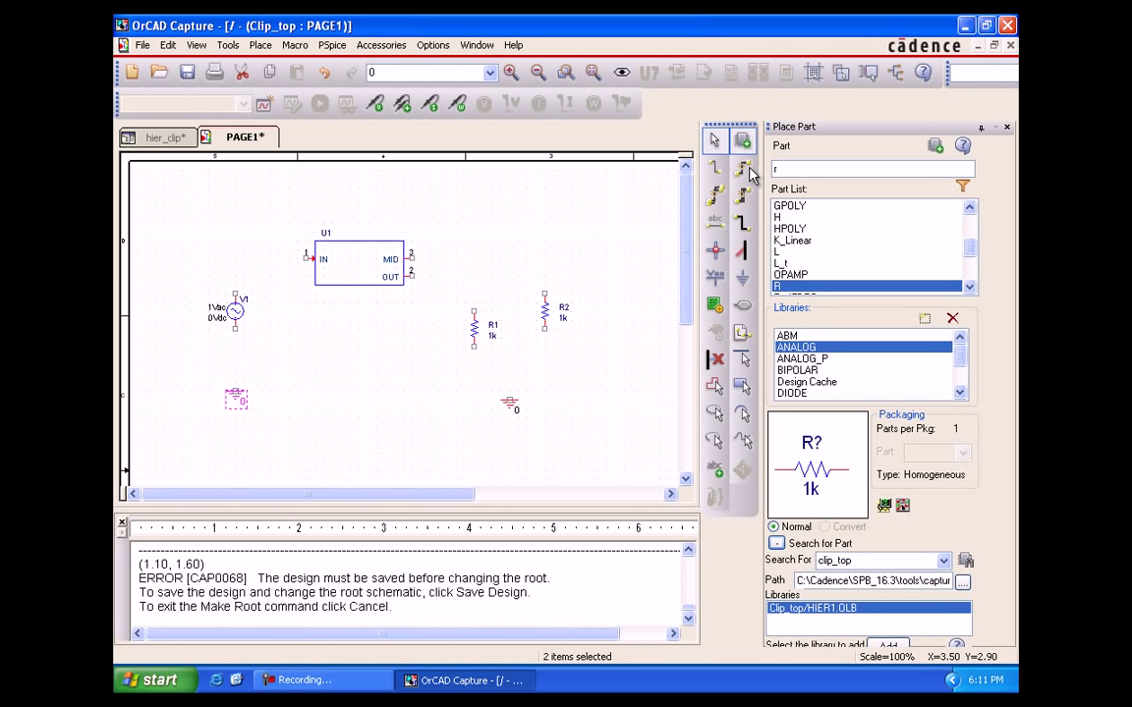
Wire the VAC source's upper pin to the Clip_top block's IN pin and its lower pin to the ground below.
click(714, 167)
click(235, 293)
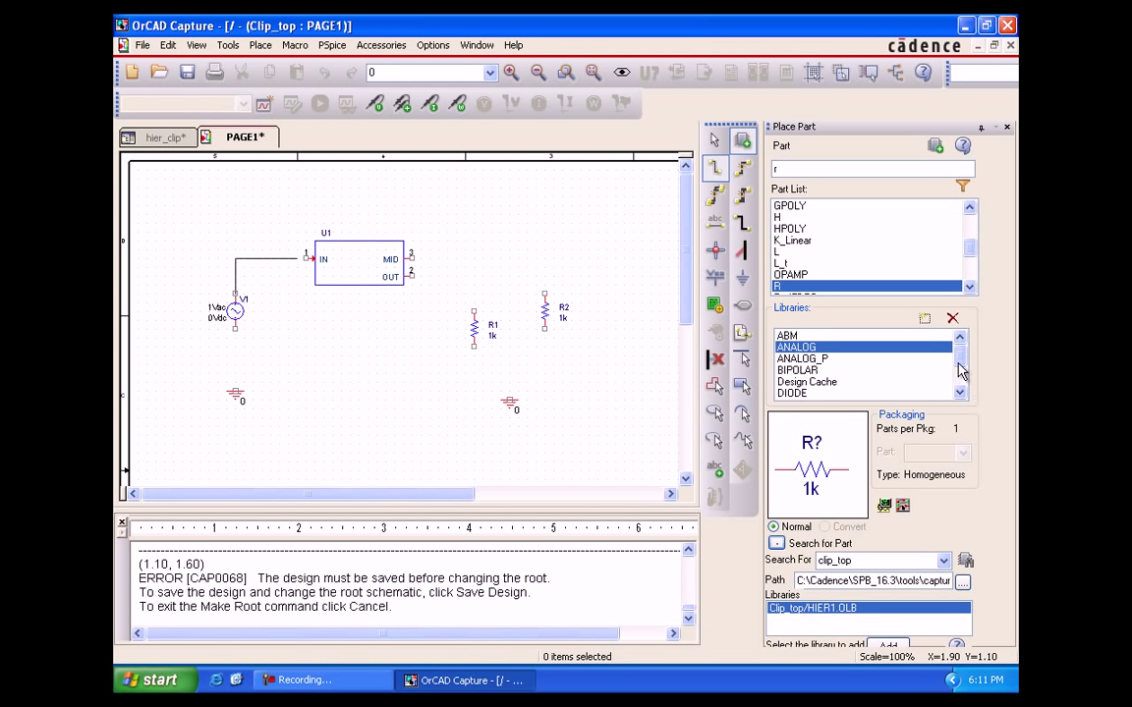
click(306, 259)
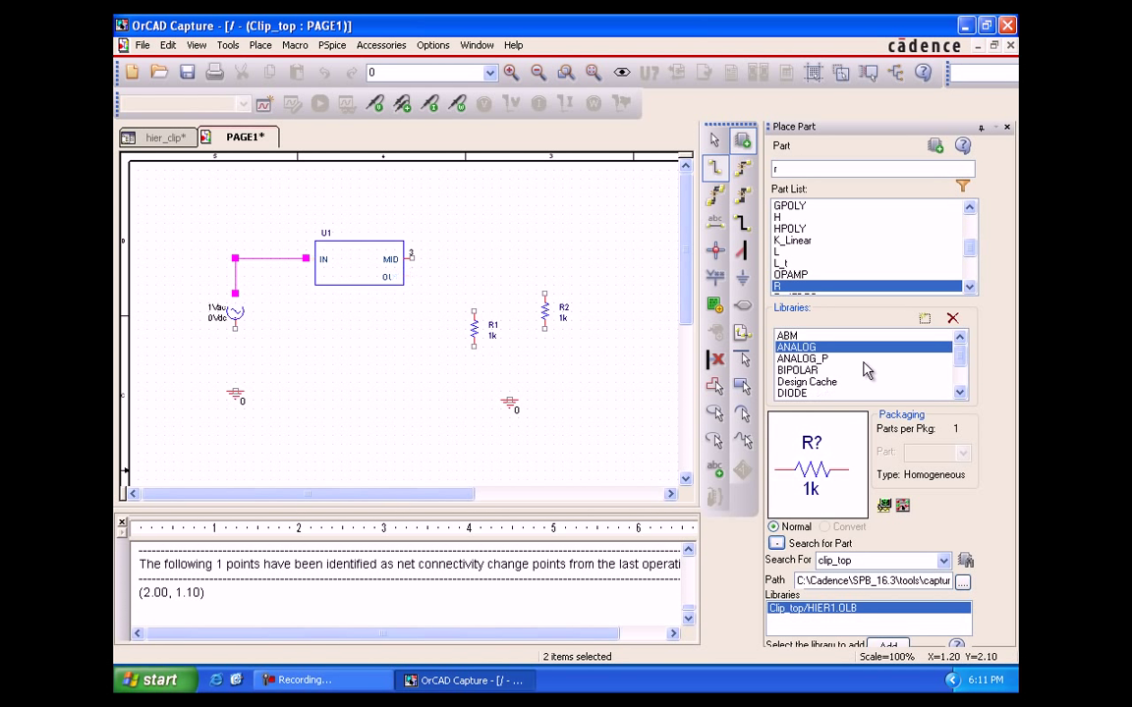
click(235, 329)
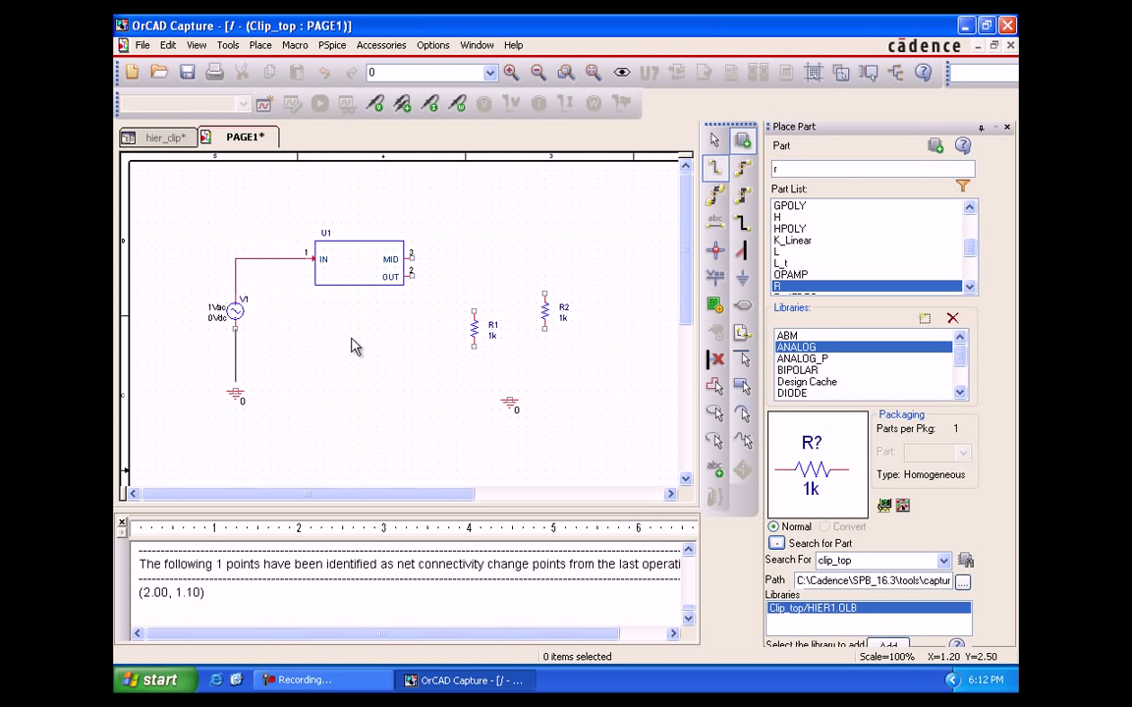
click(235, 391)
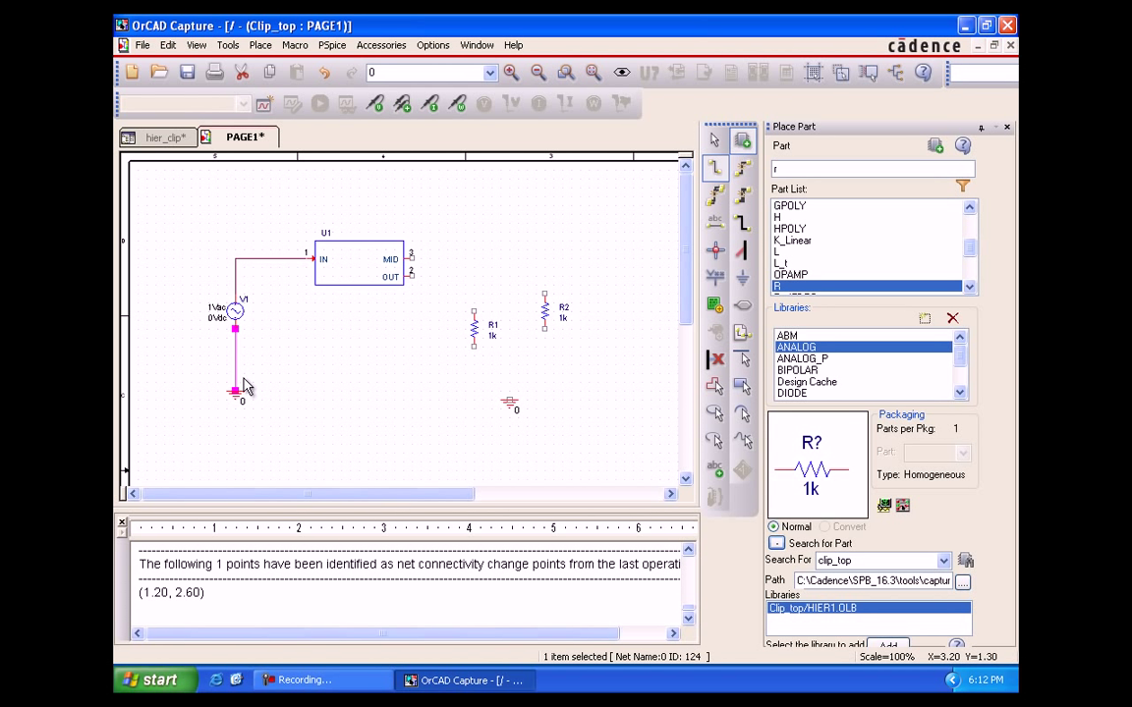
Wire the Clip_top block's OUT pin to the upper end of R1 and its MID pin to the upper end of R2.
click(175, 391)
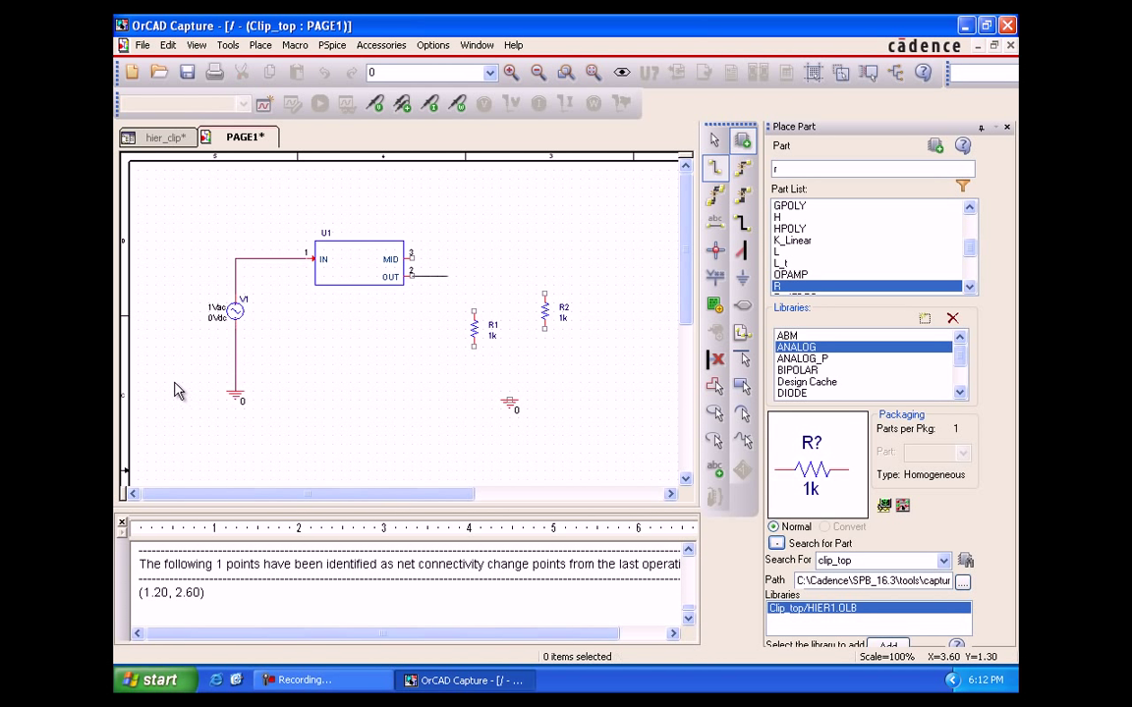
key(ctrl+z)
key(ctrl+y)
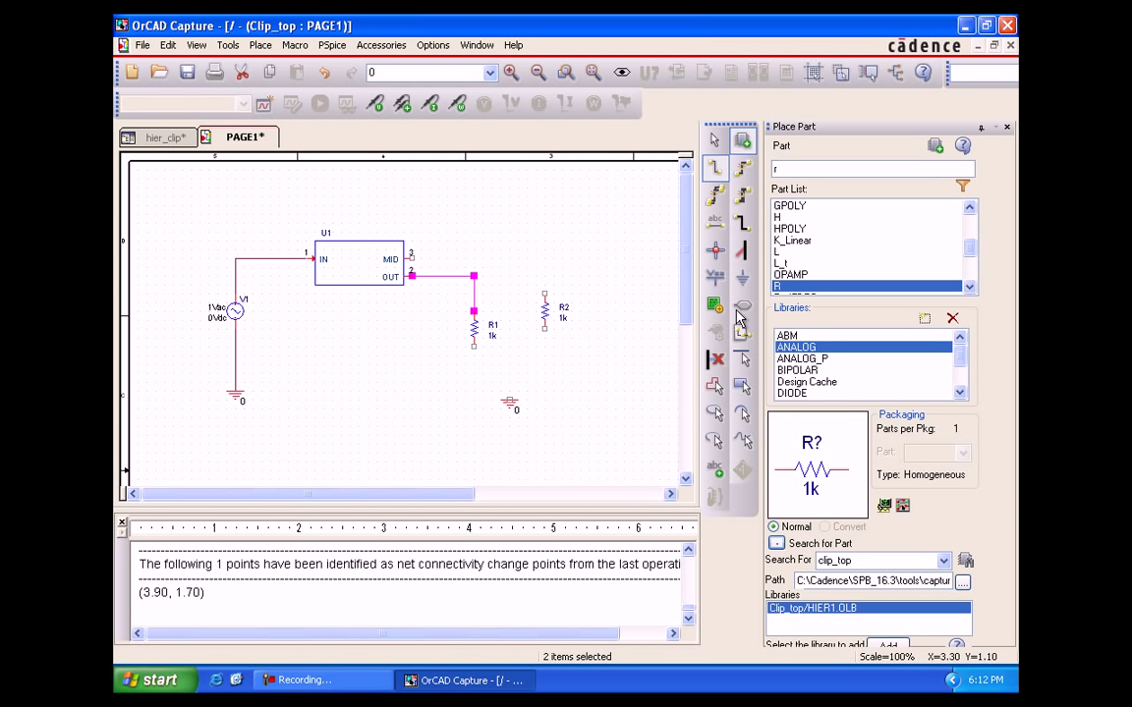
click(411, 259)
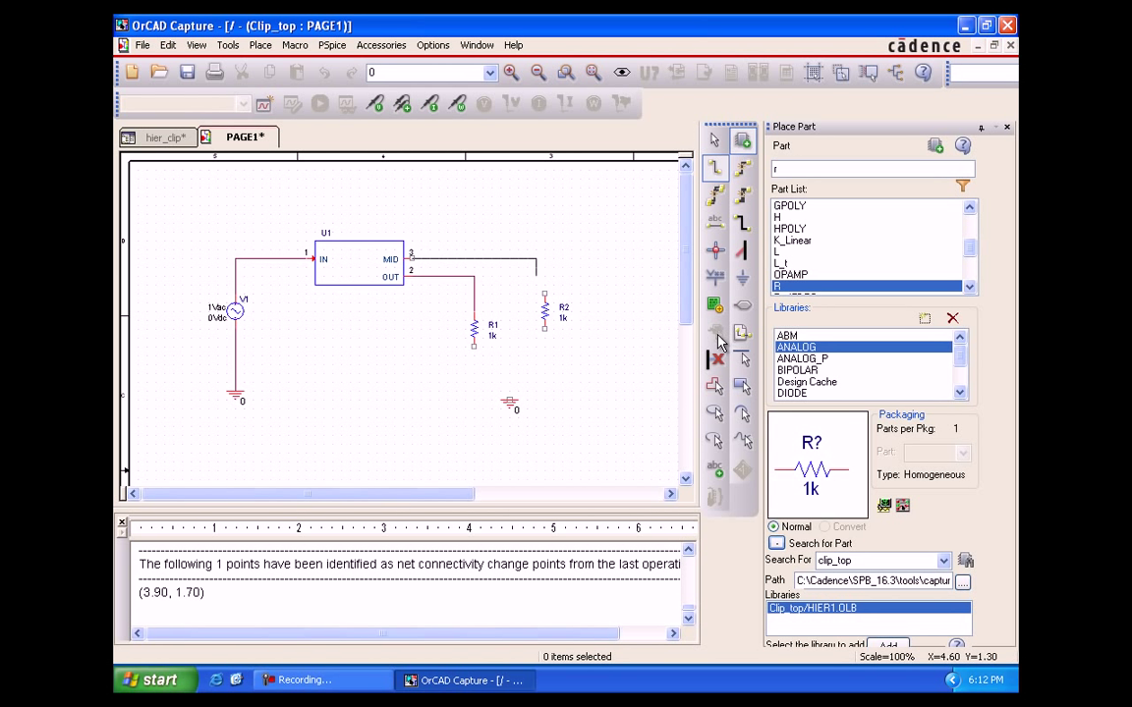
key(Escape)
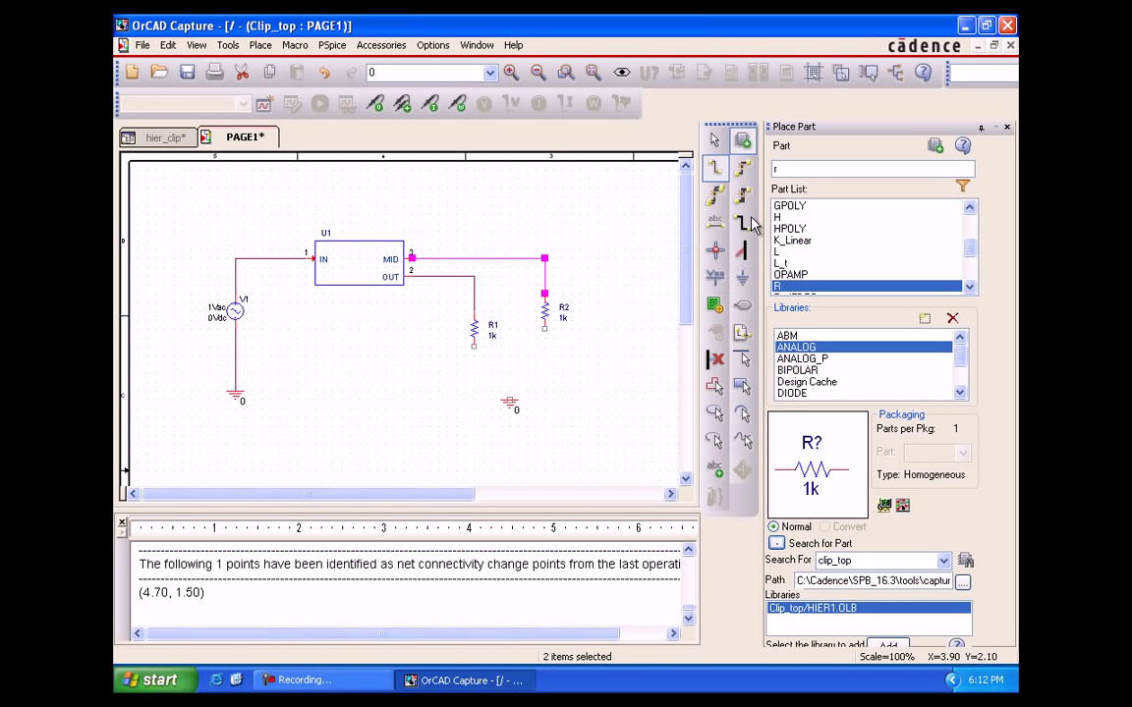
Wire the lower ends of R1 and R2 together and connect them to the ground symbol below, then finish wiring.
click(474, 346)
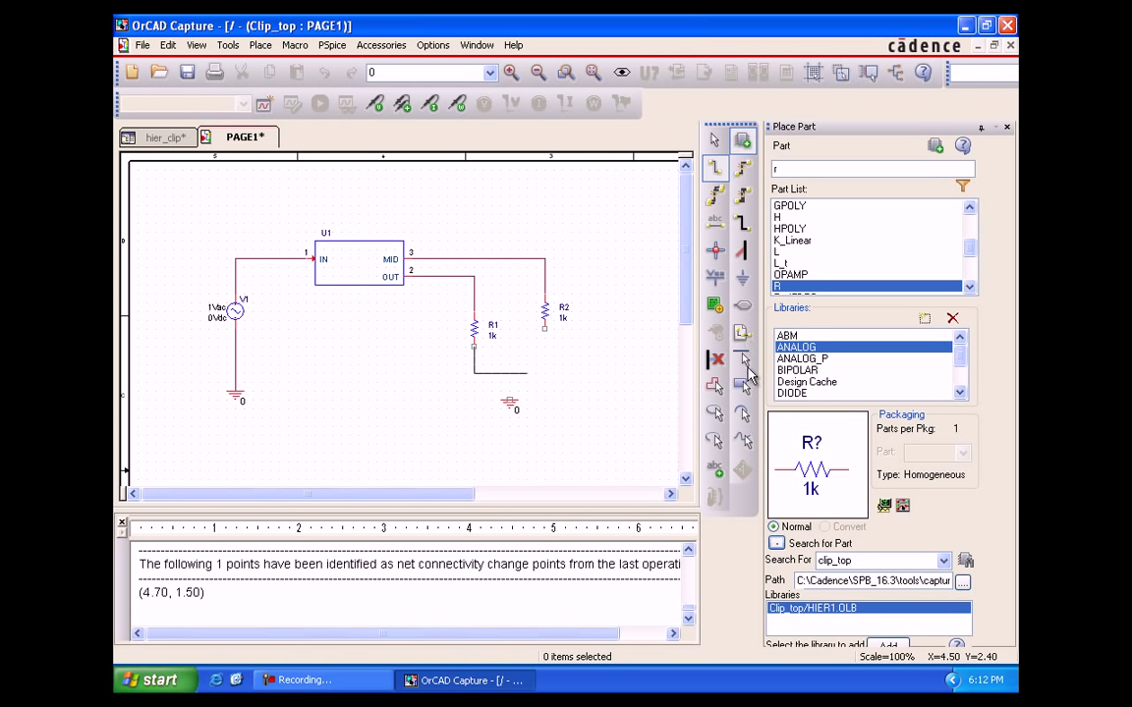
key(Escape)
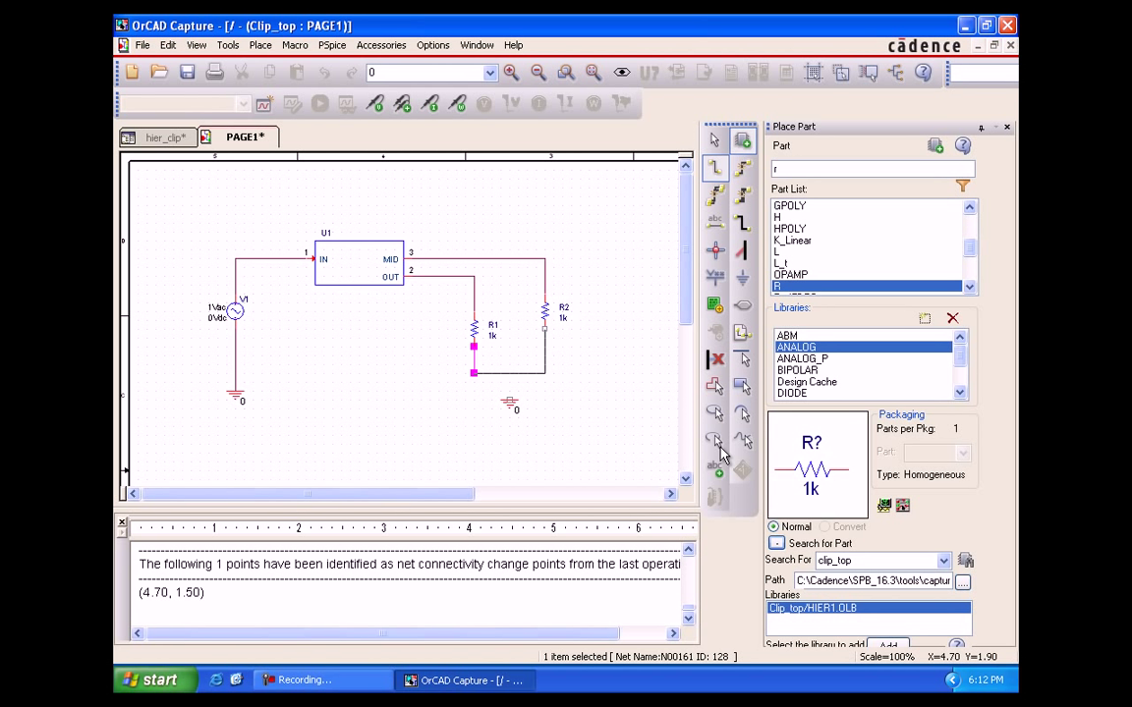
click(546, 328)
click(508, 399)
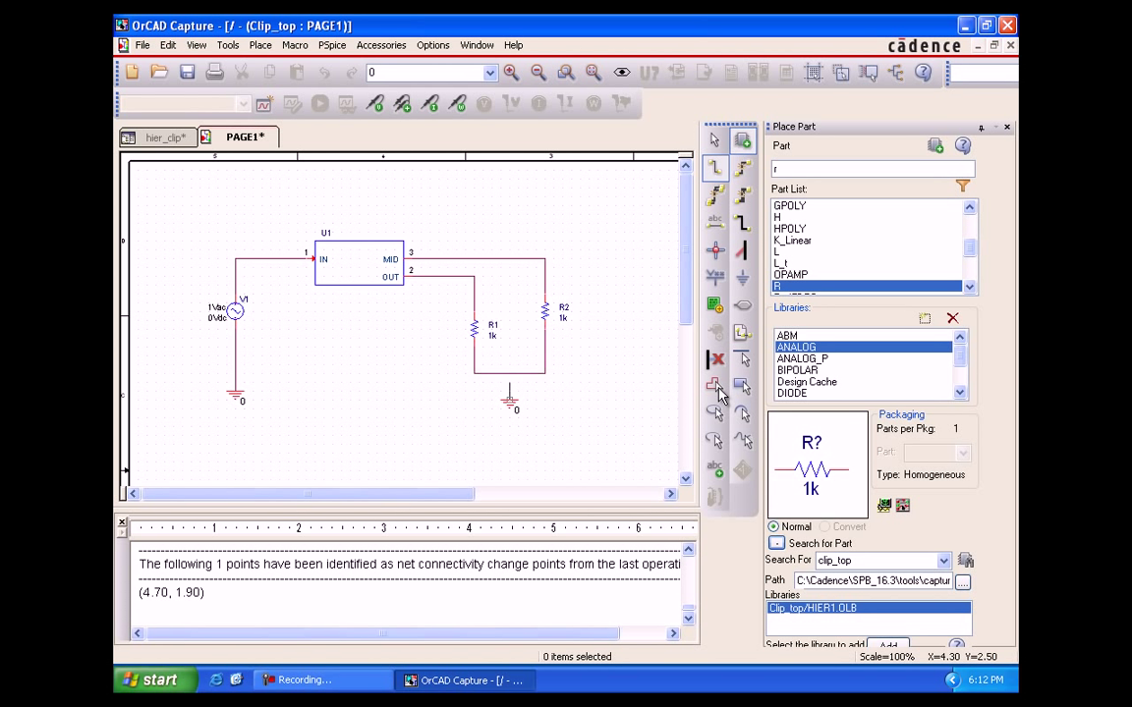
key(Escape)
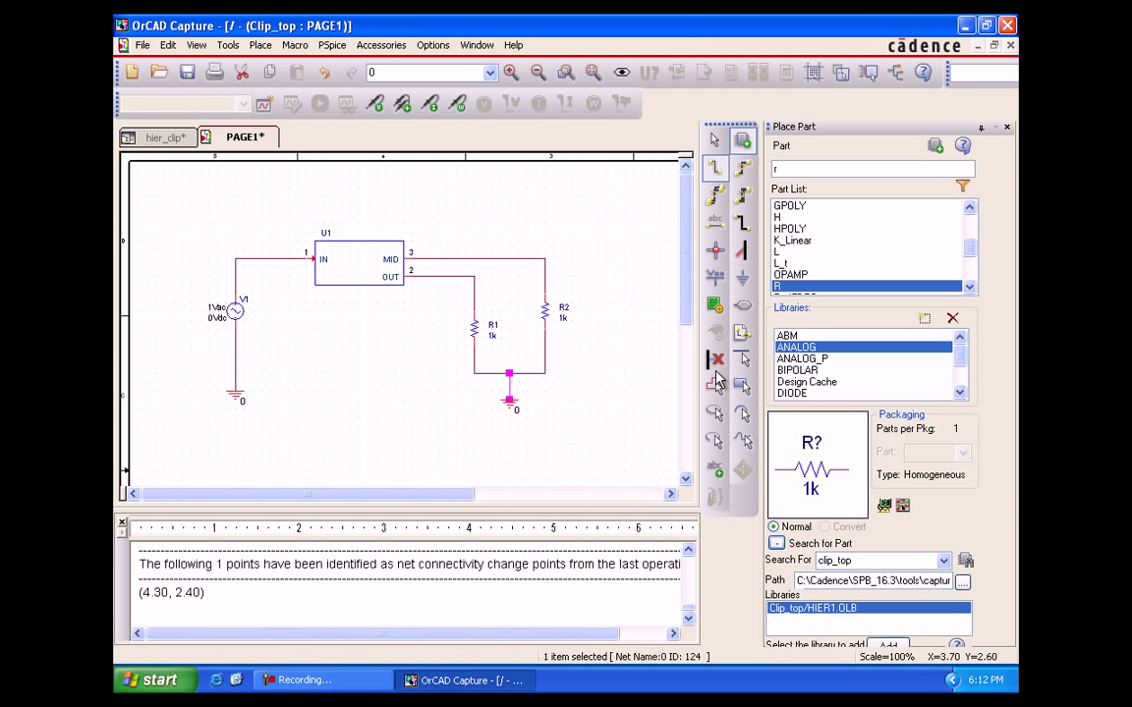
key(Escape)
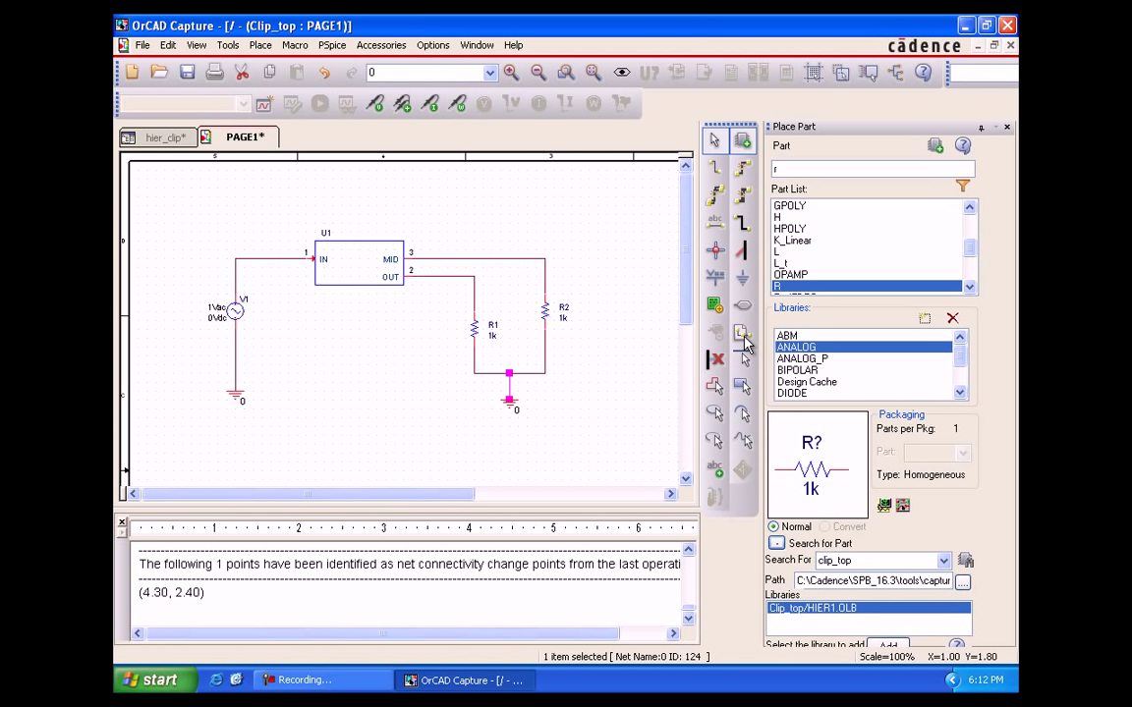
click(481, 312)
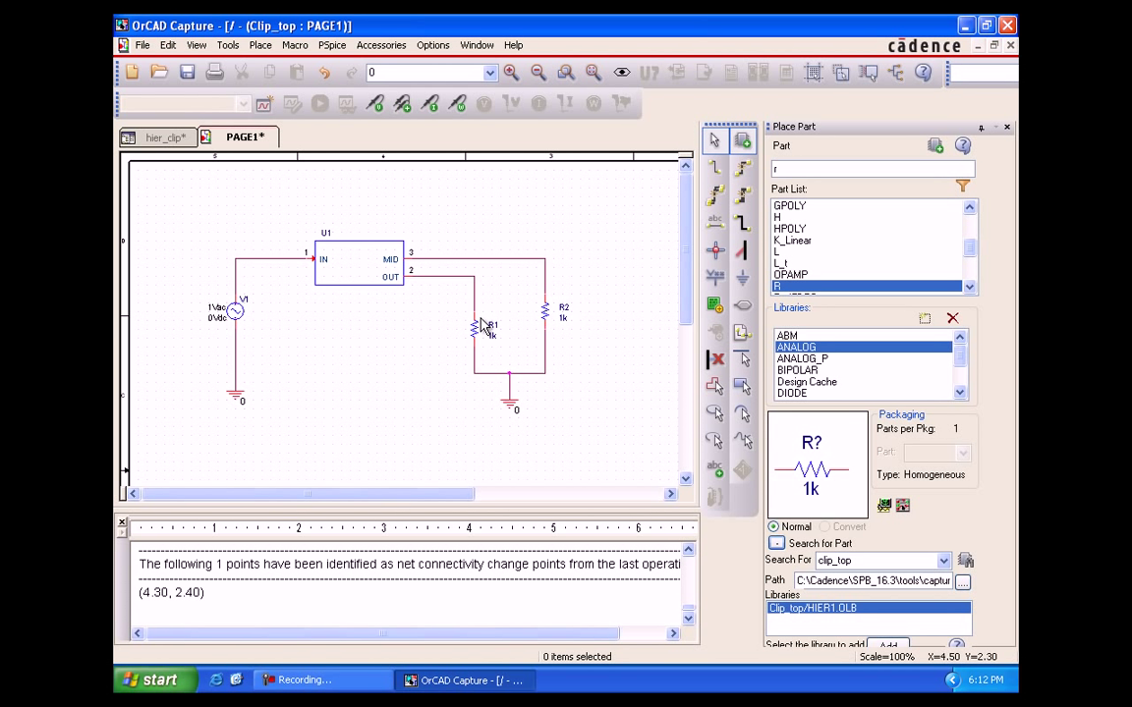
Set the values of resistors R1 and R2 to 10G and deselect everything.
click(491, 334)
double_click(491, 334)
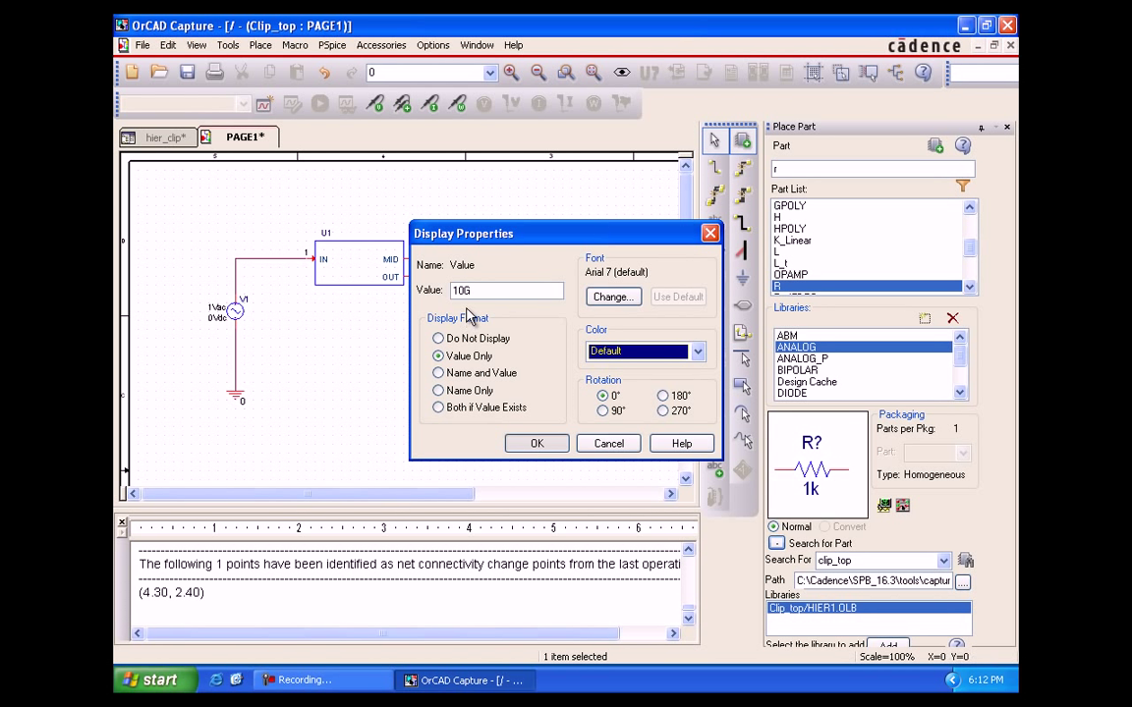
key(Return)
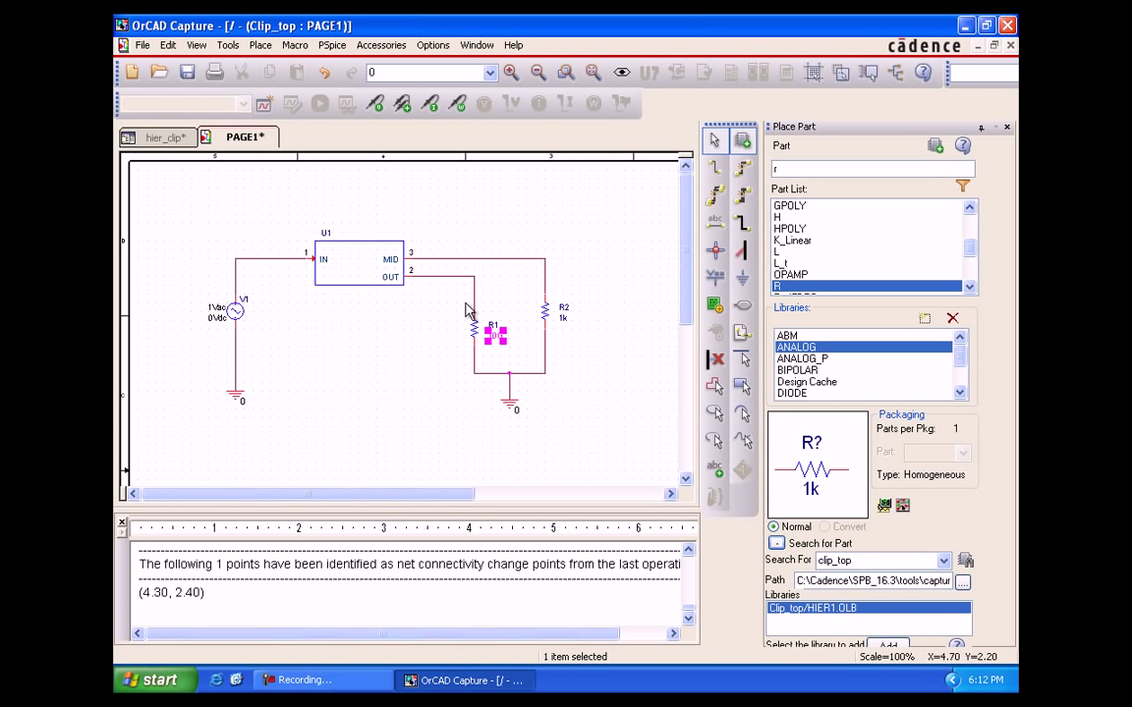
click(563, 318)
double_click(563, 318)
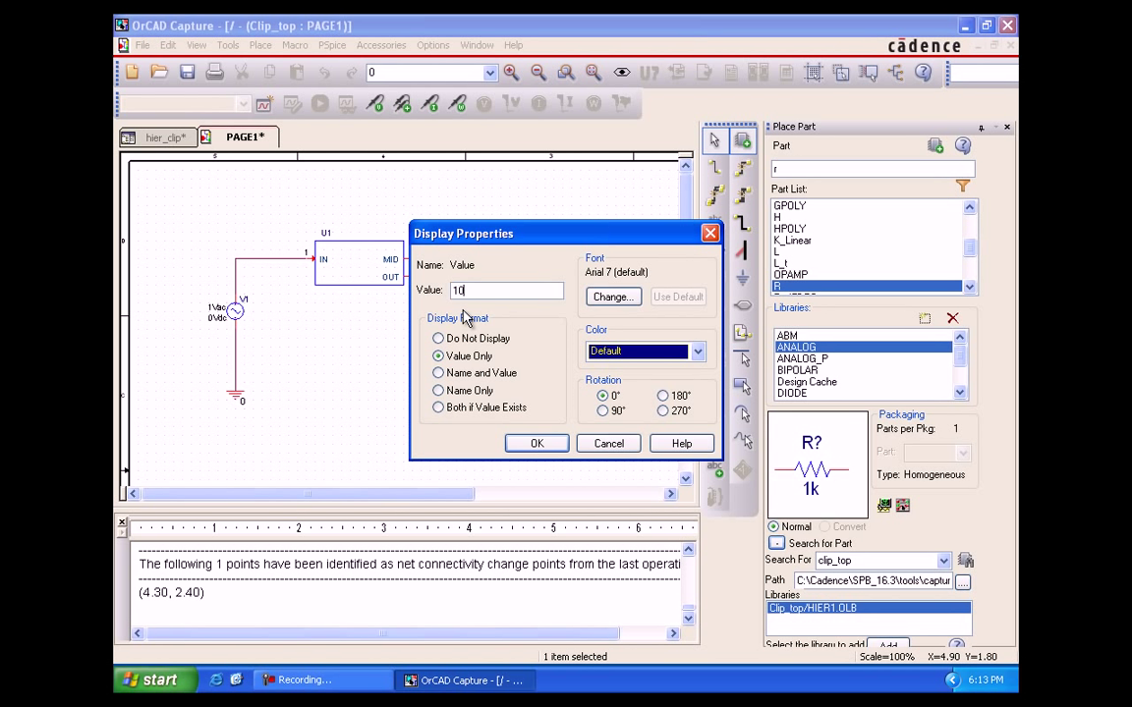
text(10G)
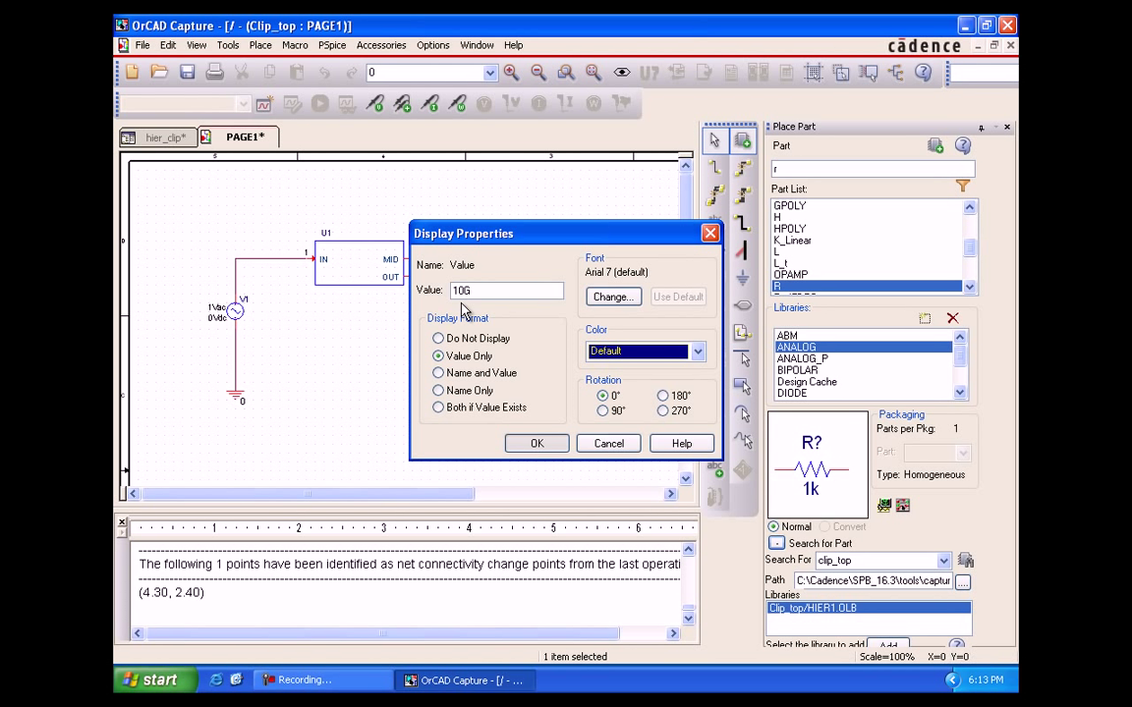
key(Return)
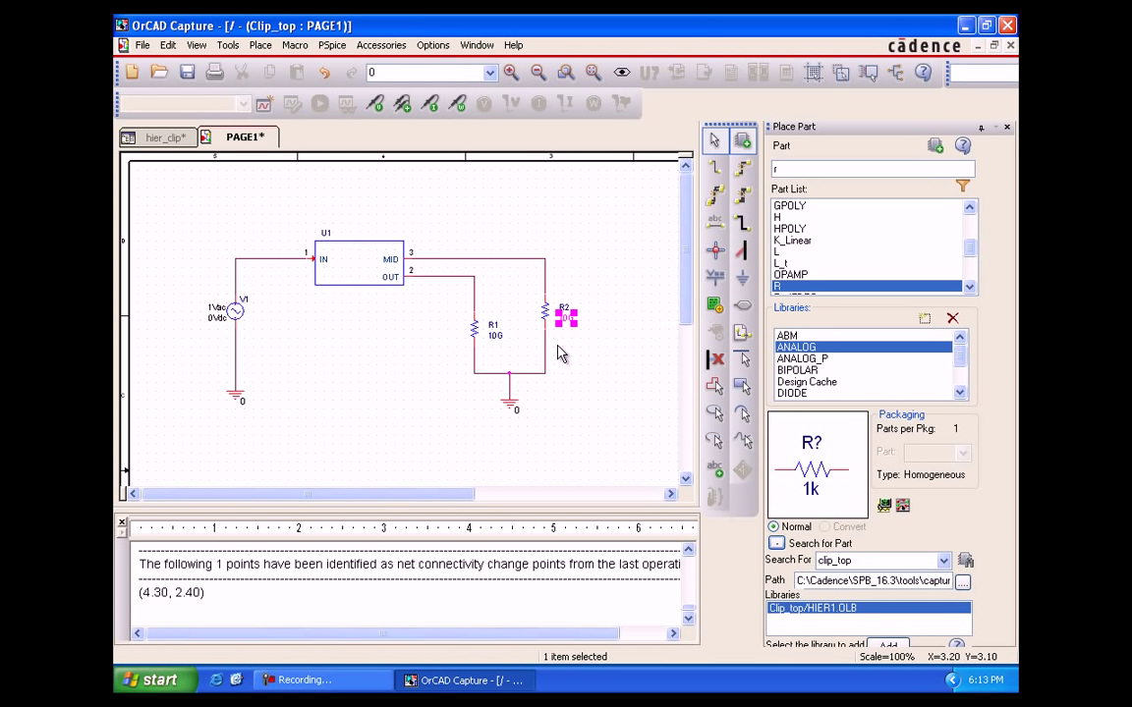
click(438, 410)
Create a new simulation profile named lab15_2 that inherits from none, using the PSpice A/D suite.
key(alt+s)
key(Return)
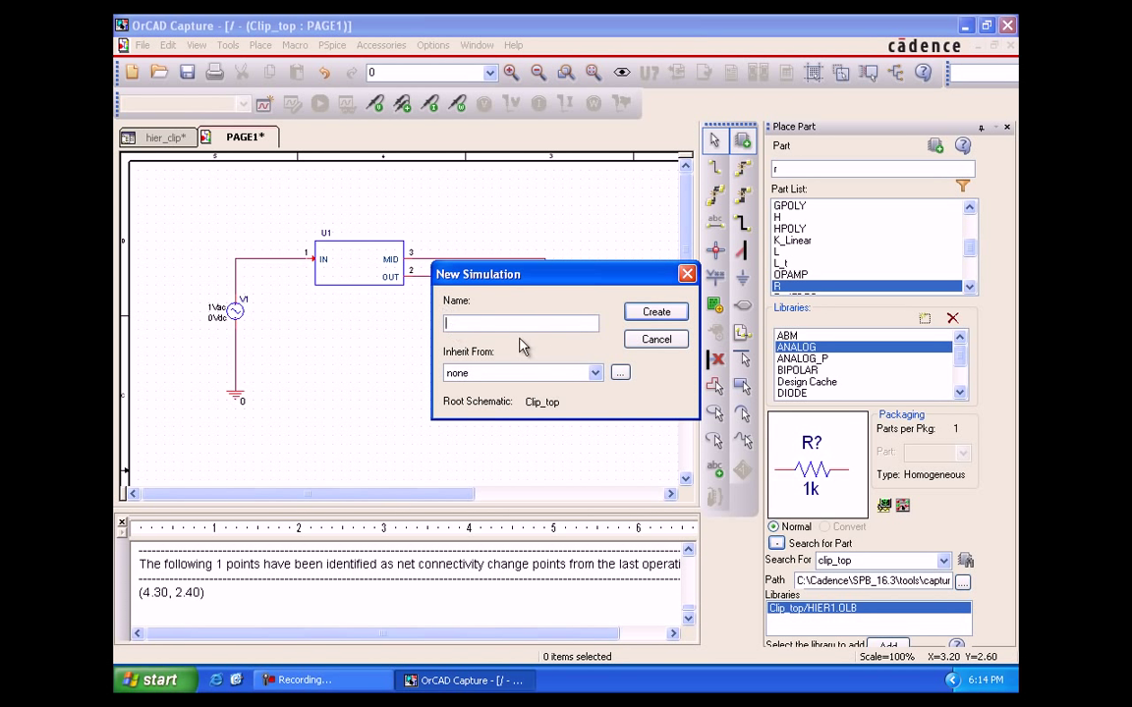
text(lab15_2)
key(Return)
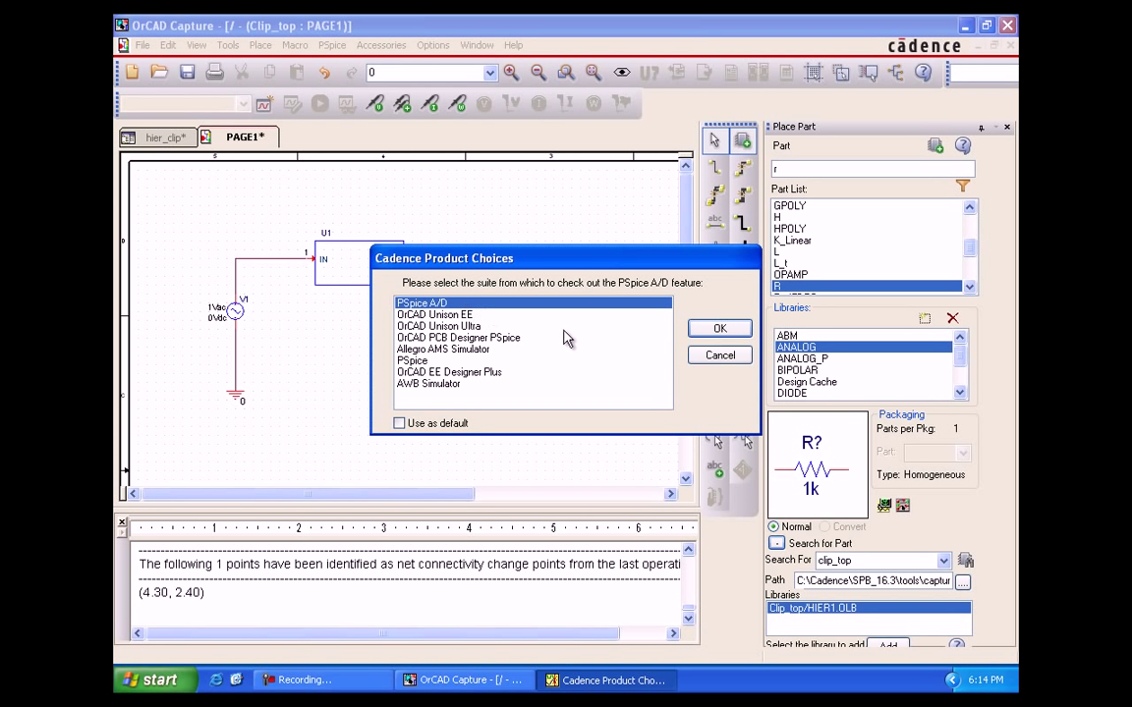
key(Return)
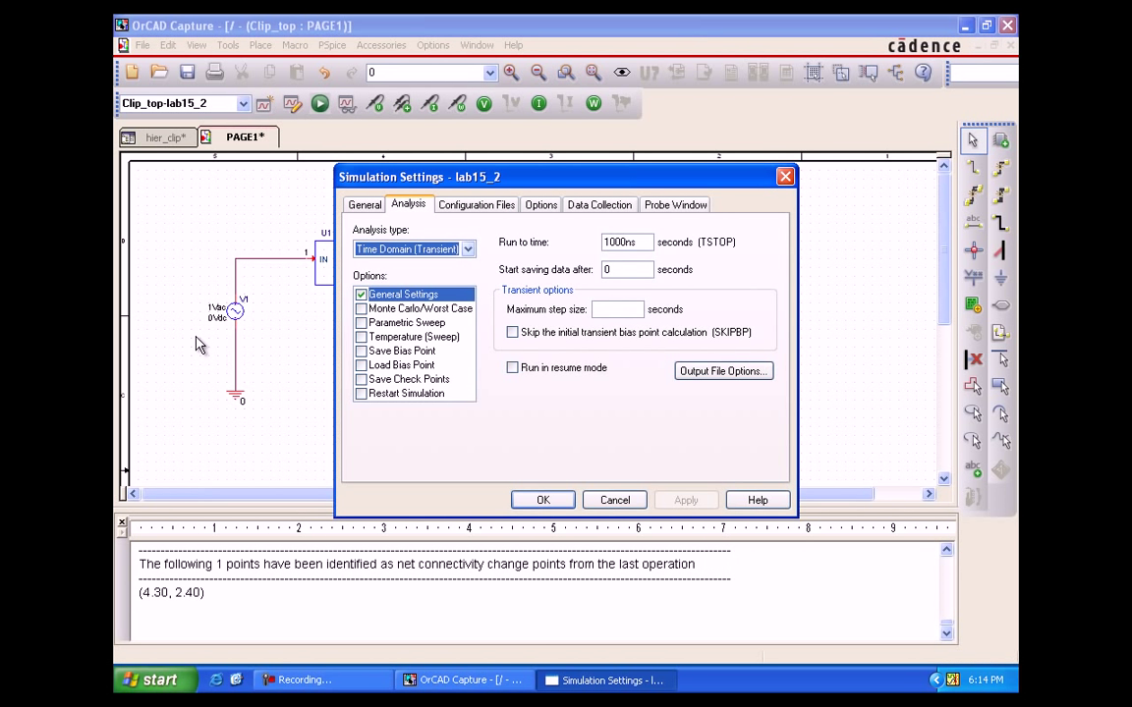
Set the analysis type of the lab15_2 simulation profile to AC Sweep/Noise.
key(alt+Down)
key(Down)
key(Down)
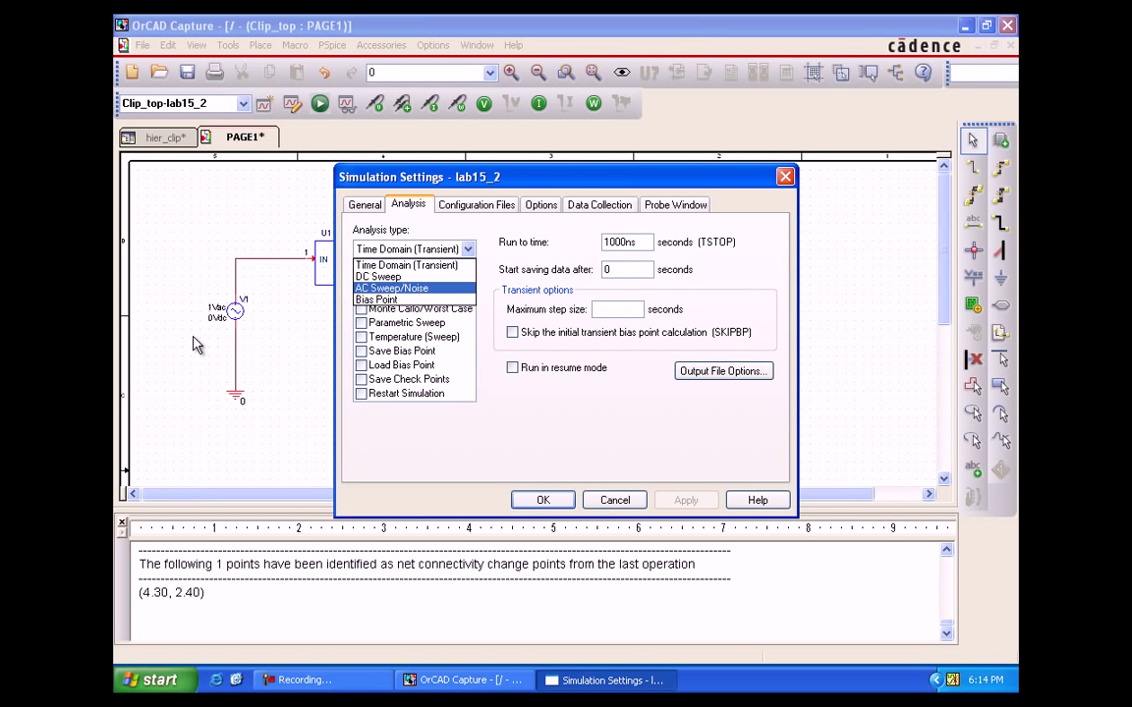
key(Return)
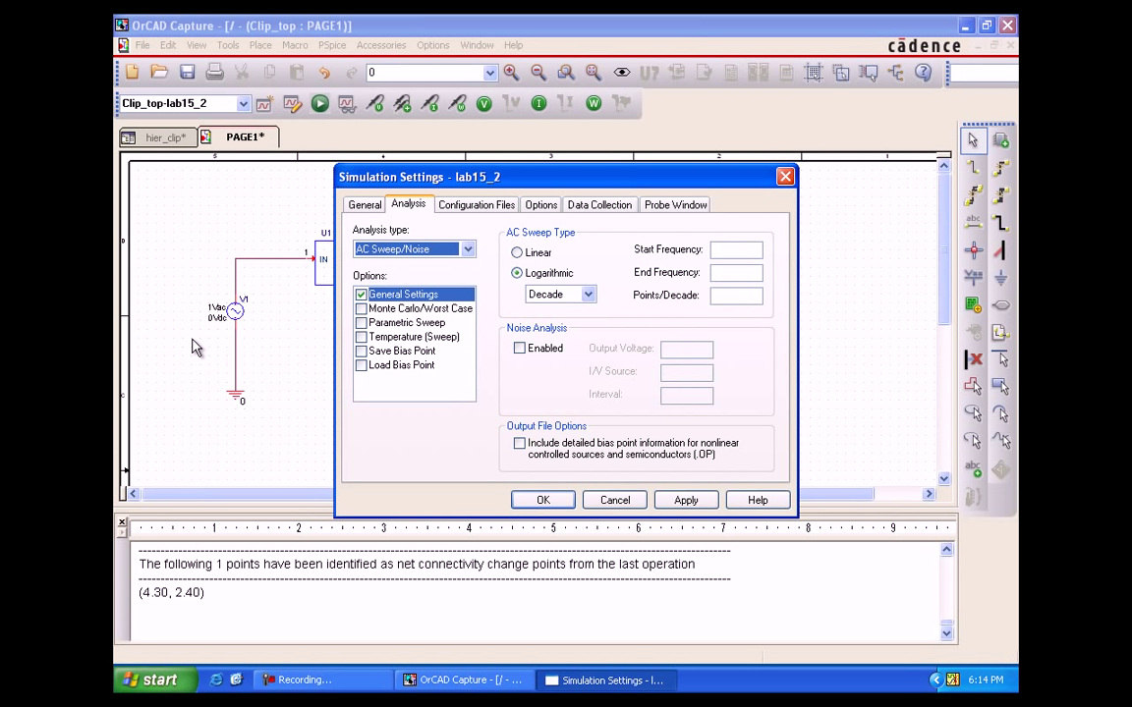
Set the logarithmic AC sweep to run from 10 to 100Meg with 11 points per decade and accept the simulation settings.
key(Tab)
text(10)
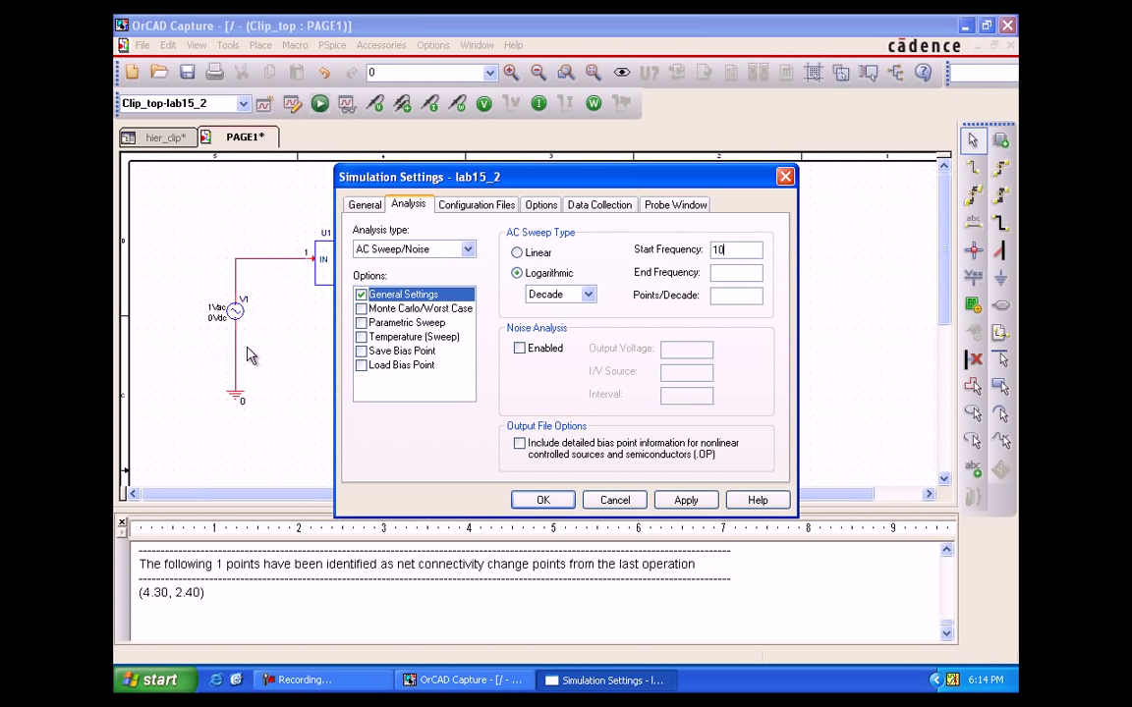
key(Tab)
text(100)
text(Meg)
text(g)
text(11)
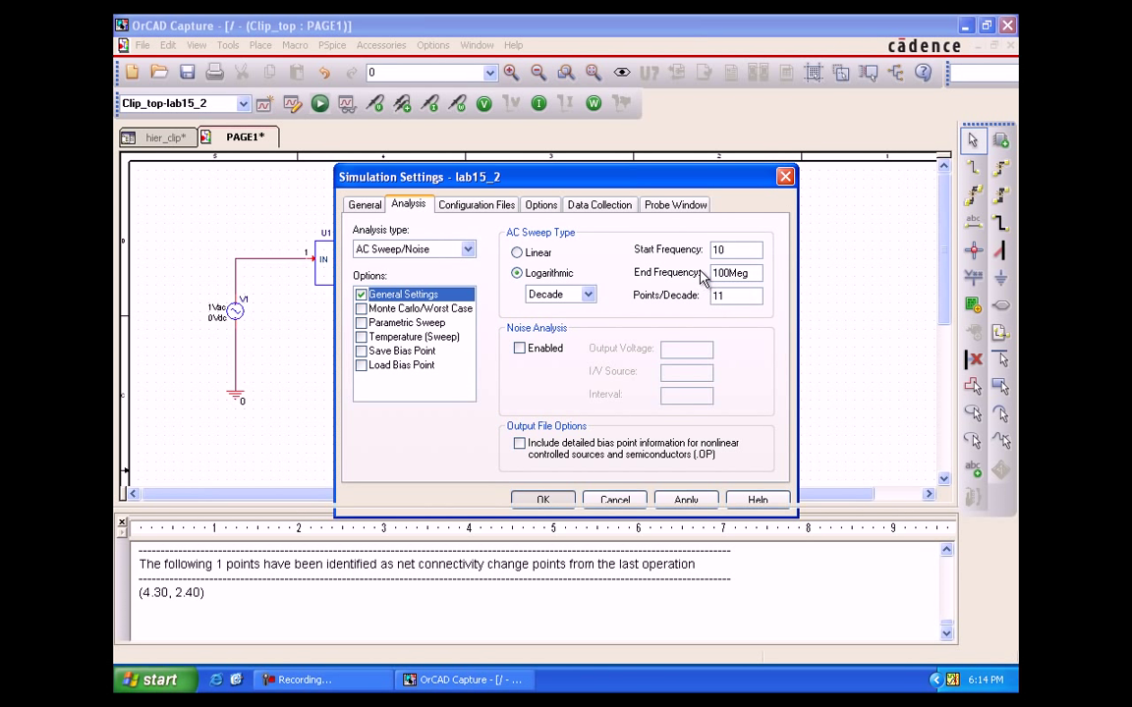
key(Return)
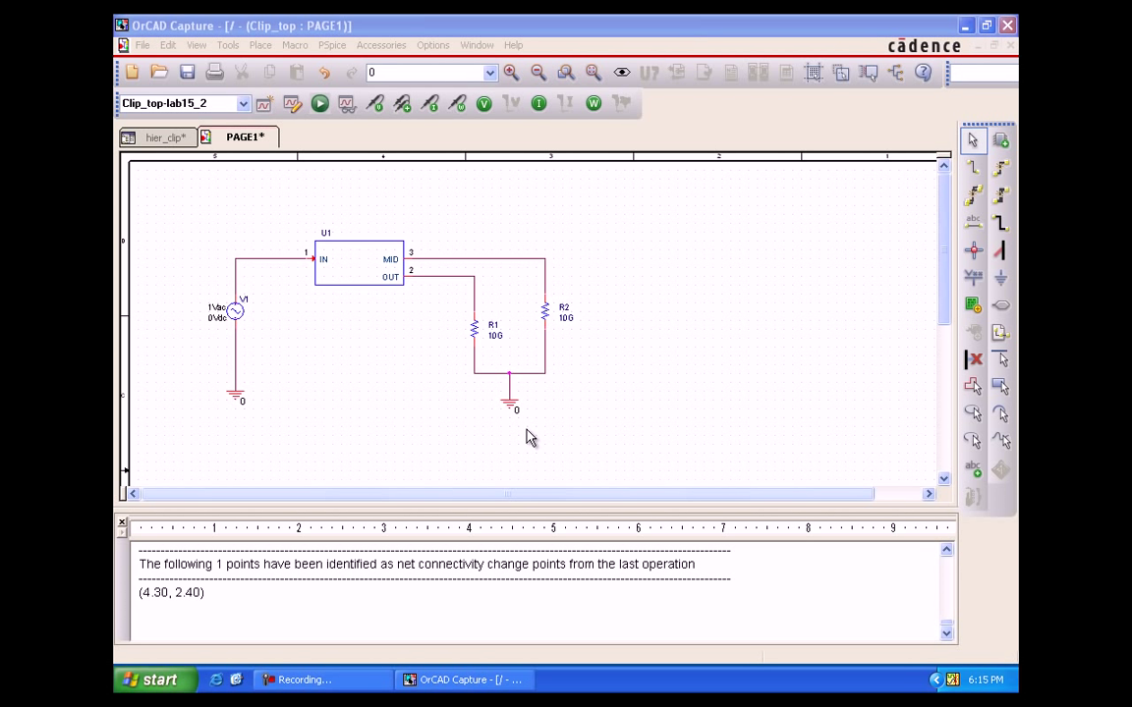
Run the PSpice simulation of the lab15_2 profile, accepting the loss of undo history.
click(646, 256)
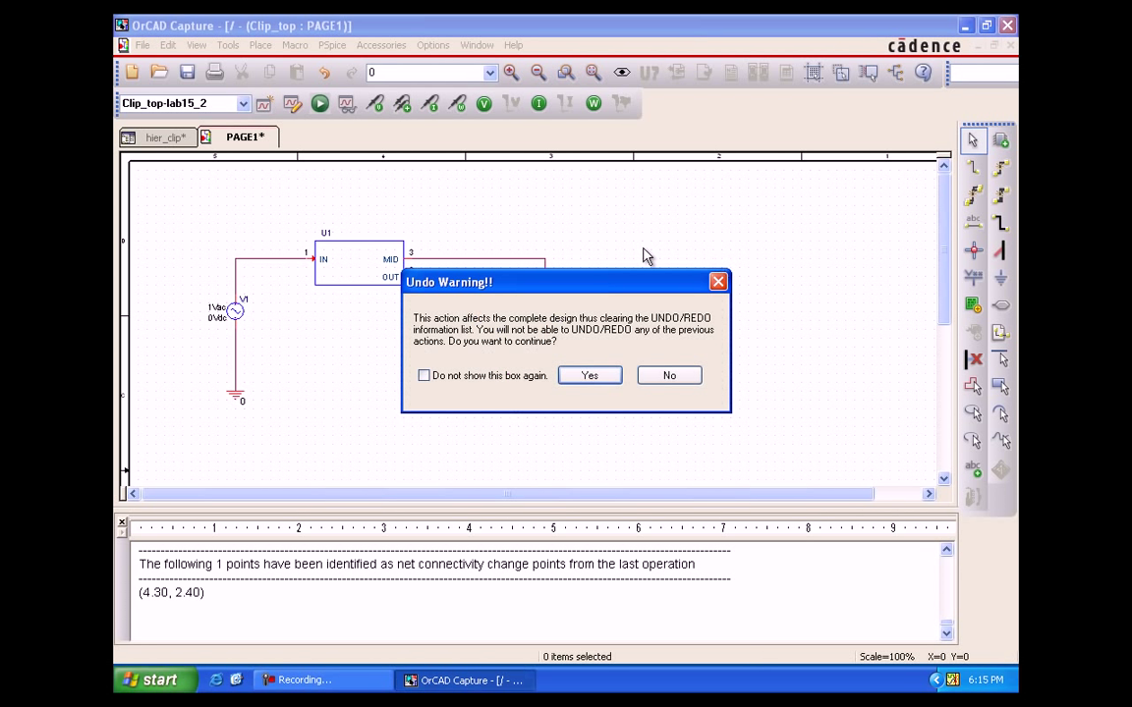
key(Return)
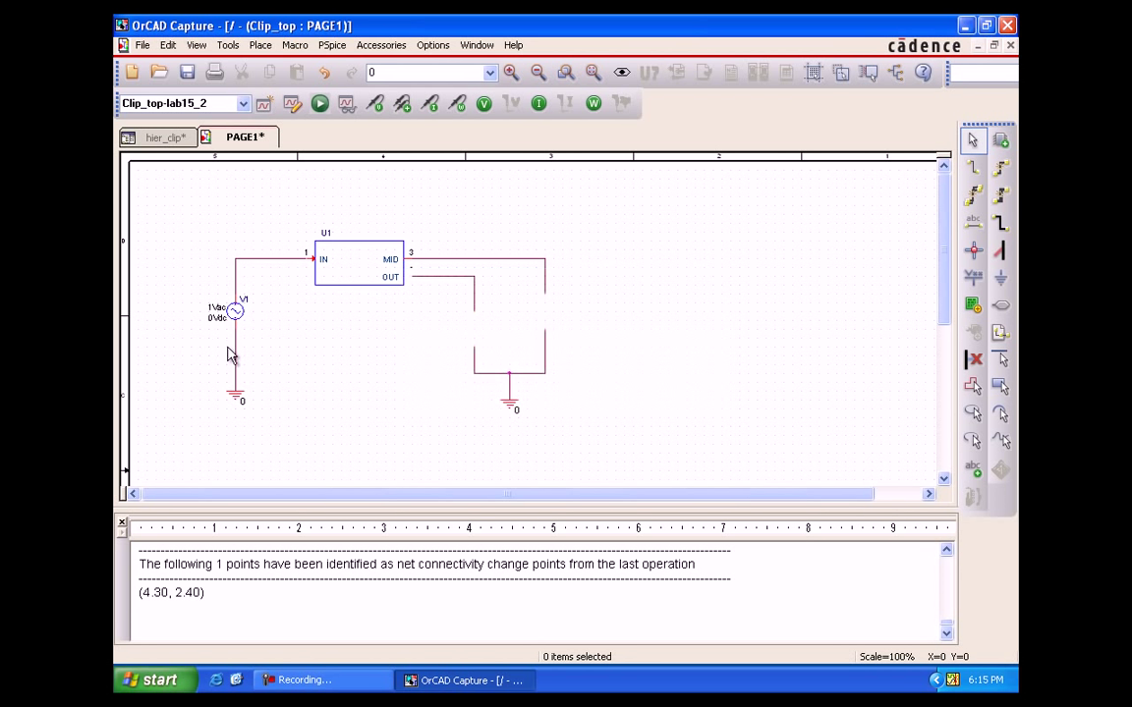
key(F11)
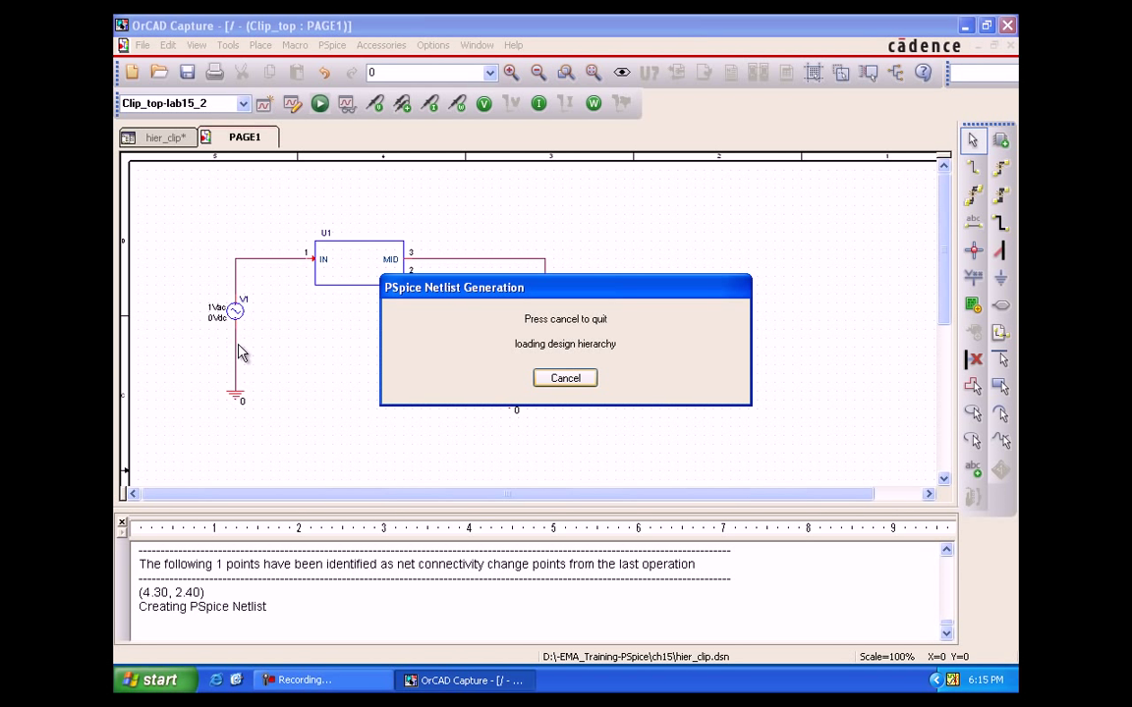
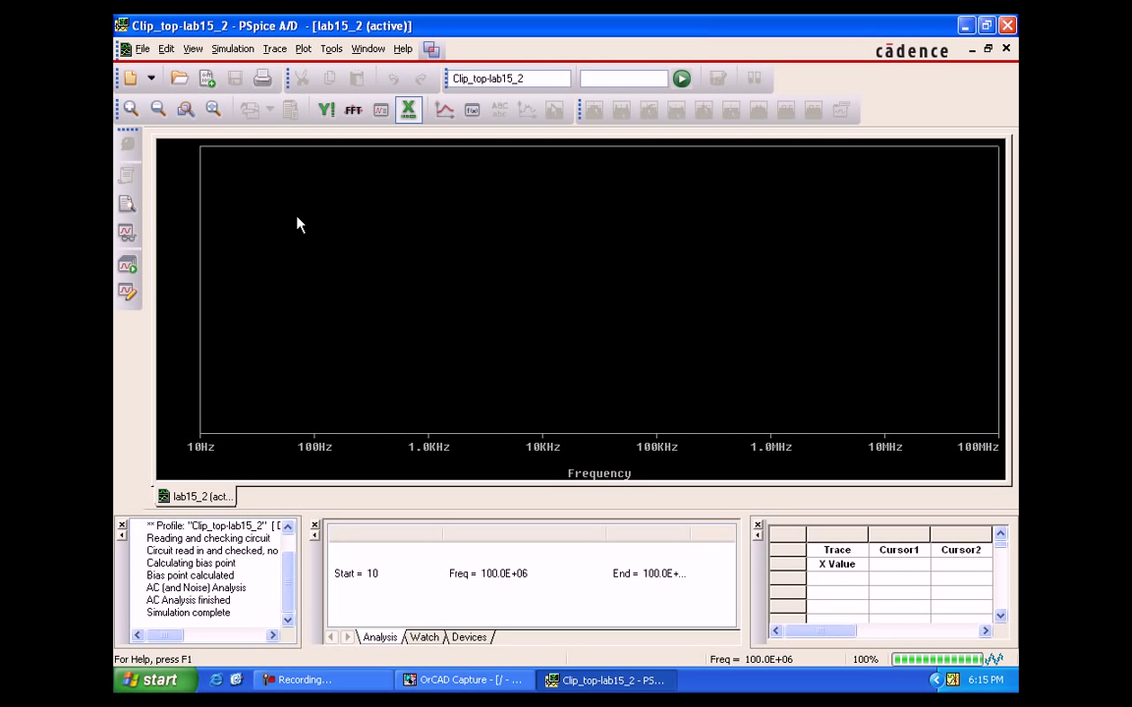
Look through the available simulation output variables for the hierarchical U1 voltages and port names without adding a trace.
key(Insert)
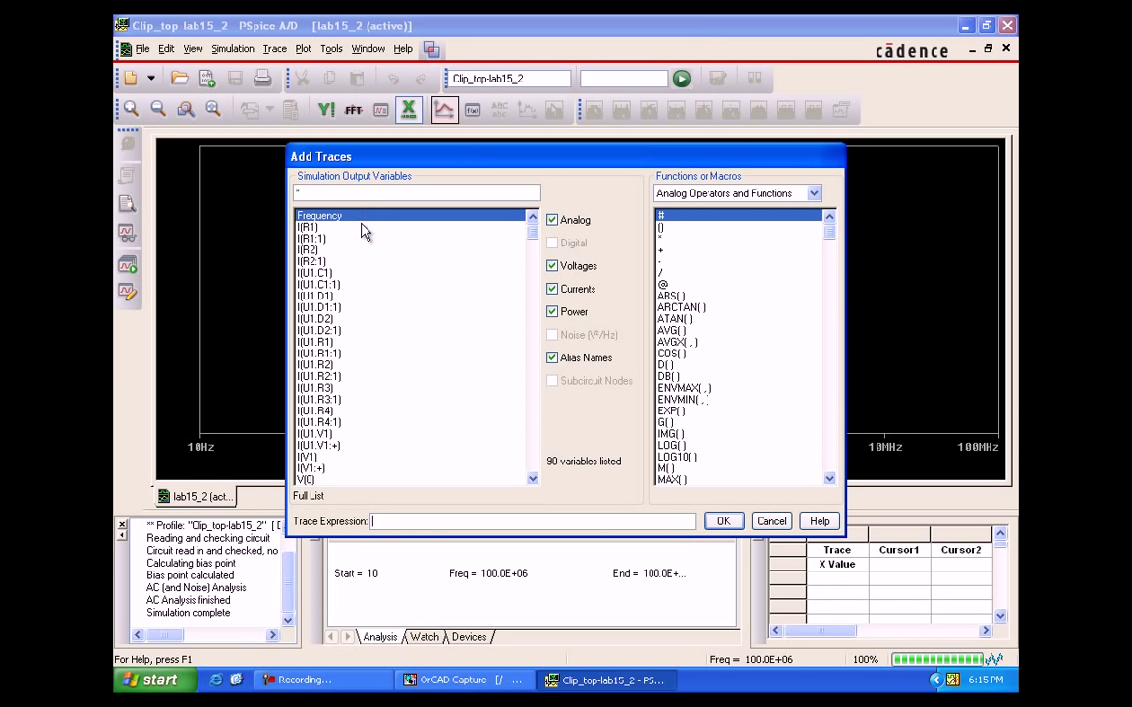
scroll(364, 233, down, 1)
scroll(361, 237, down, 5)
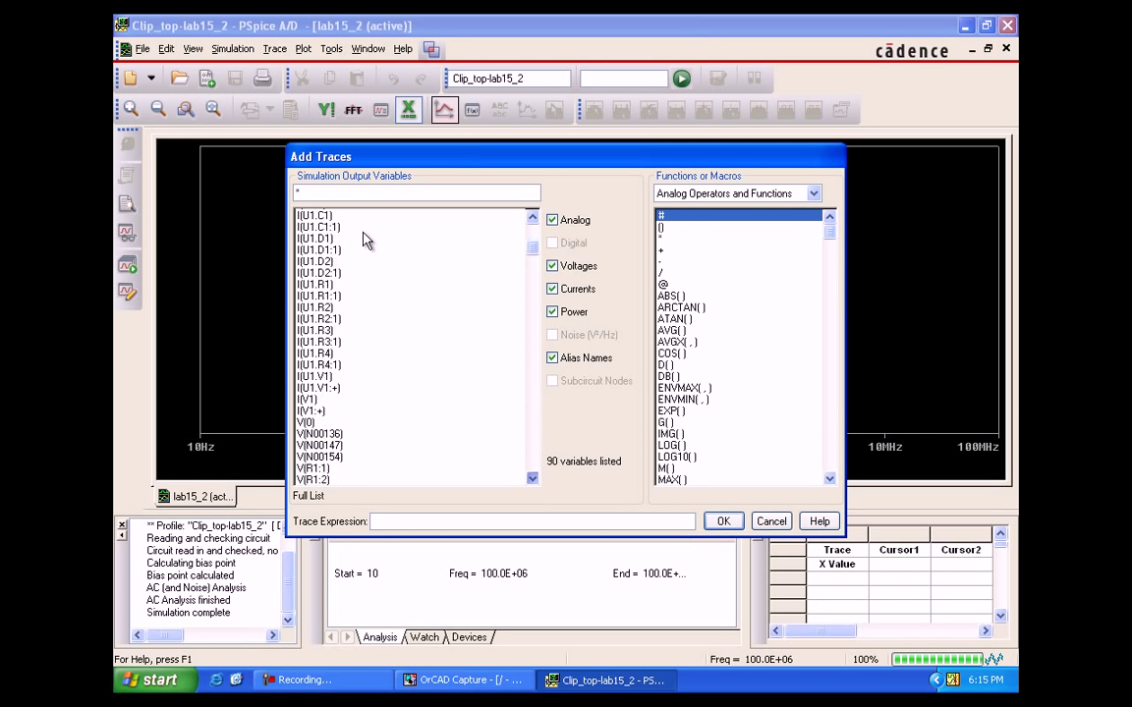
scroll(339, 415, down, 4)
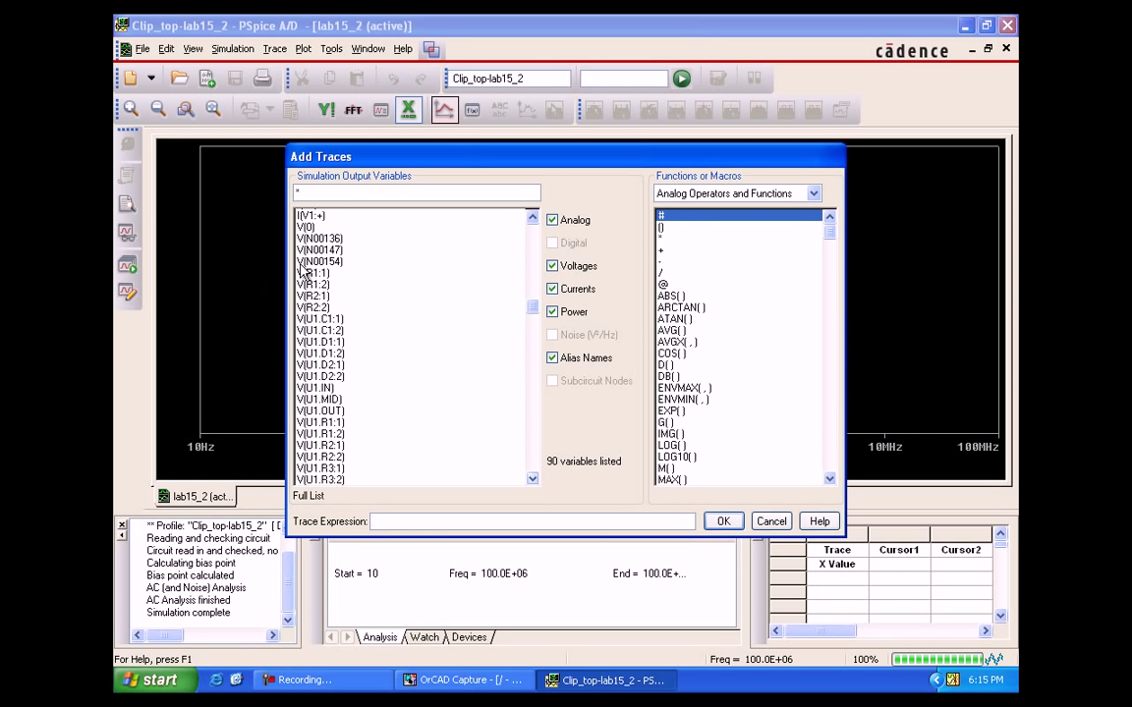
scroll(302, 285, down, 4)
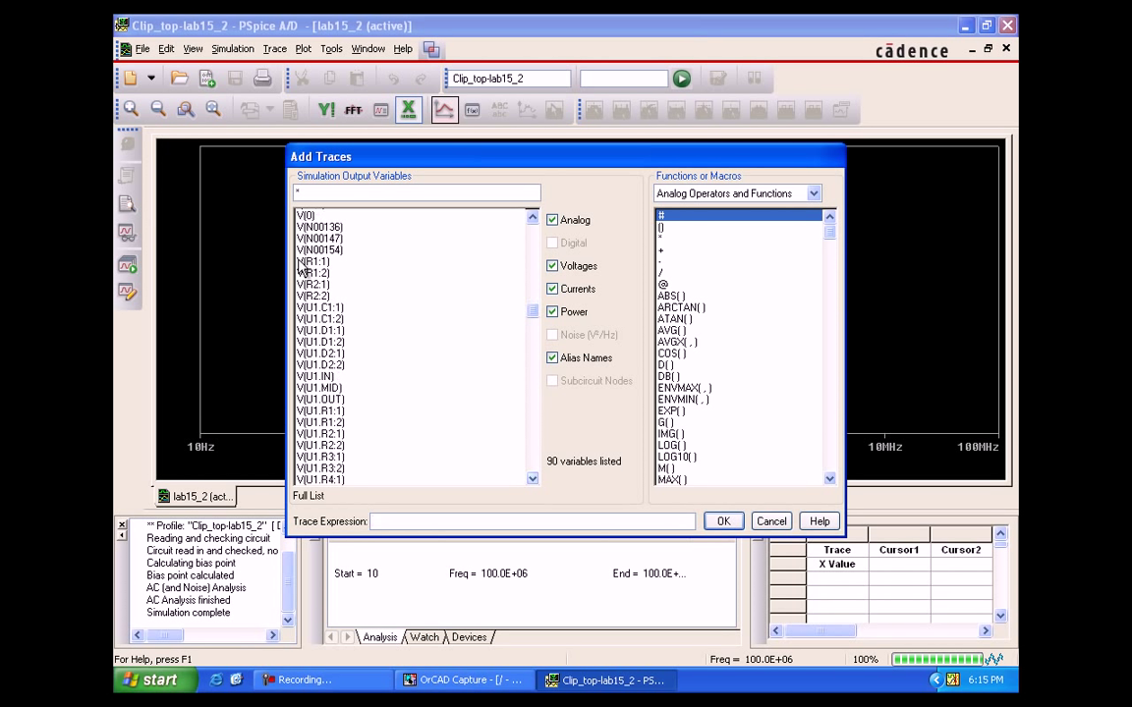
scroll(300, 308, down, 2)
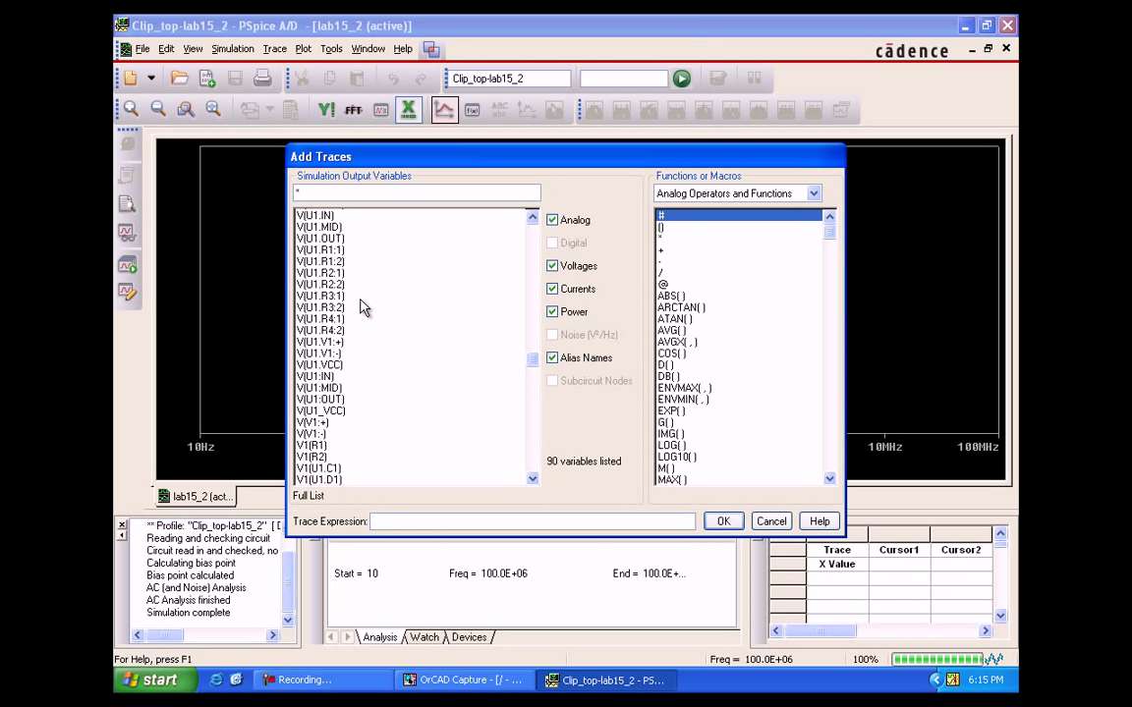
scroll(359, 305, down, 5)
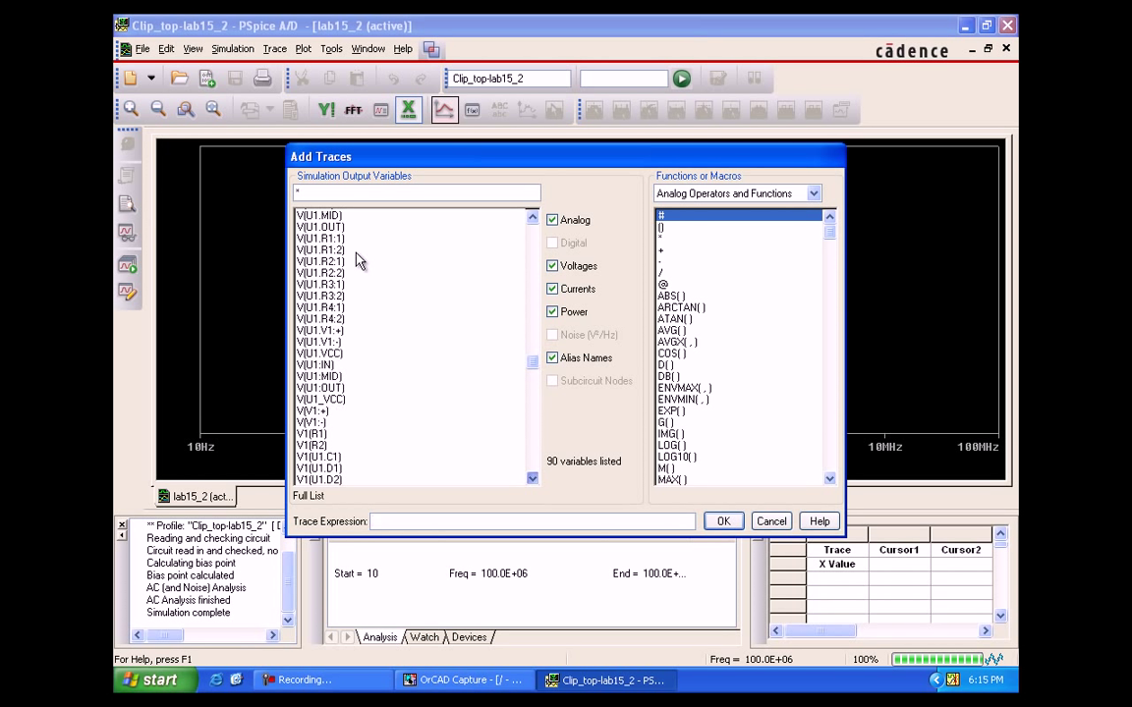
scroll(383, 309, down, 1)
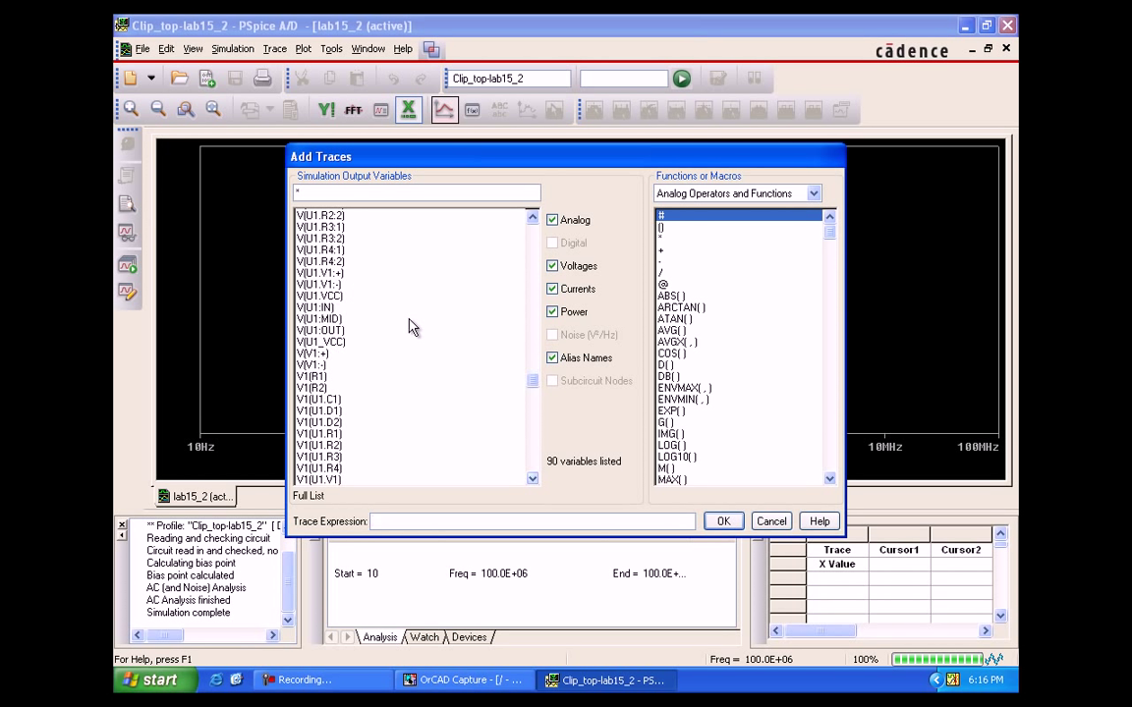
scroll(362, 283, down, 1)
scroll(432, 284, down, 1)
scroll(450, 286, down, 6)
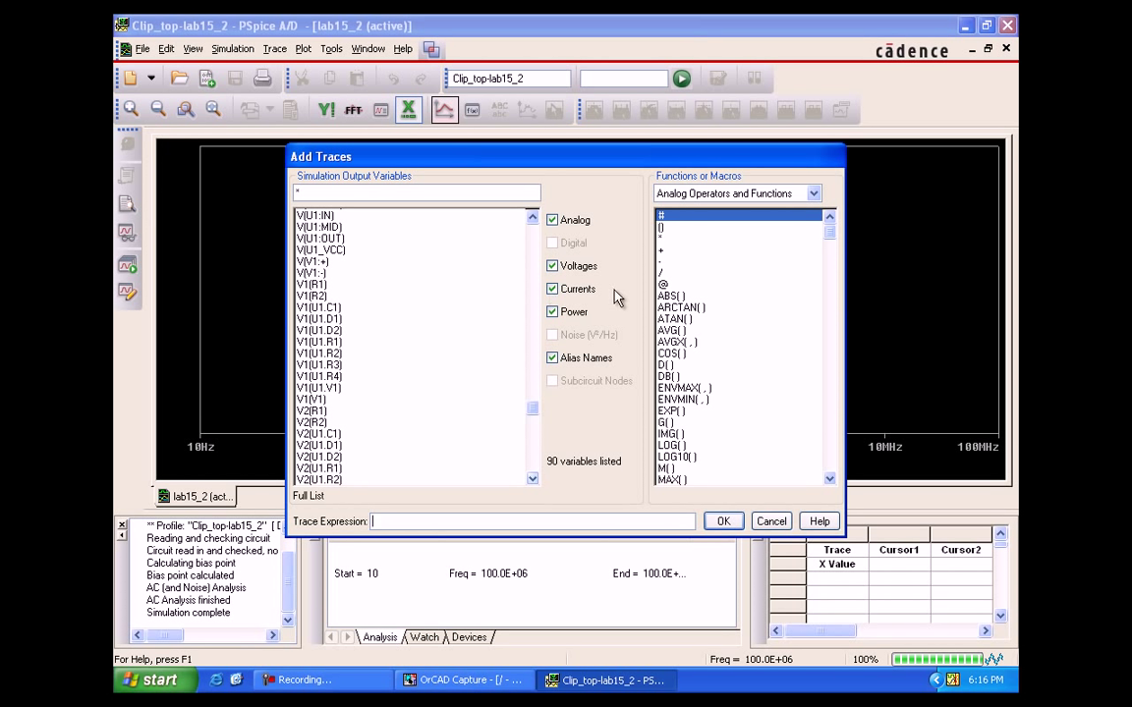
key(Escape)
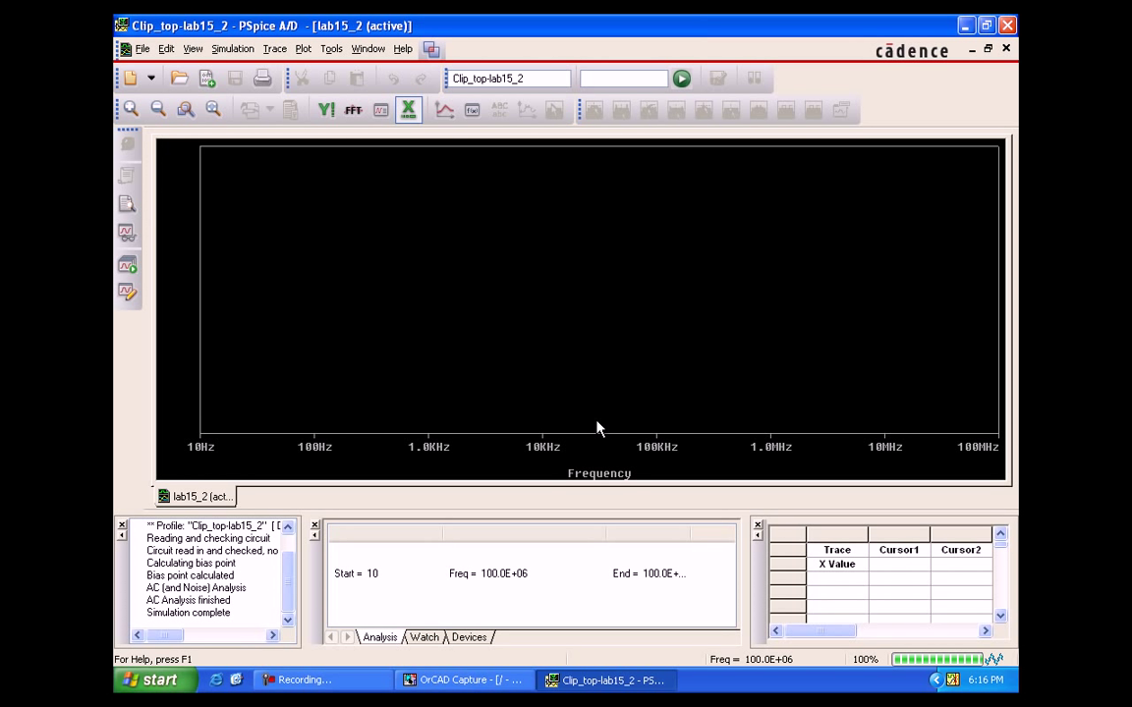
Limit the trace variables to analog voltages without alias names and plot V(U1.IN) and V(U1.MID).
key(Insert)
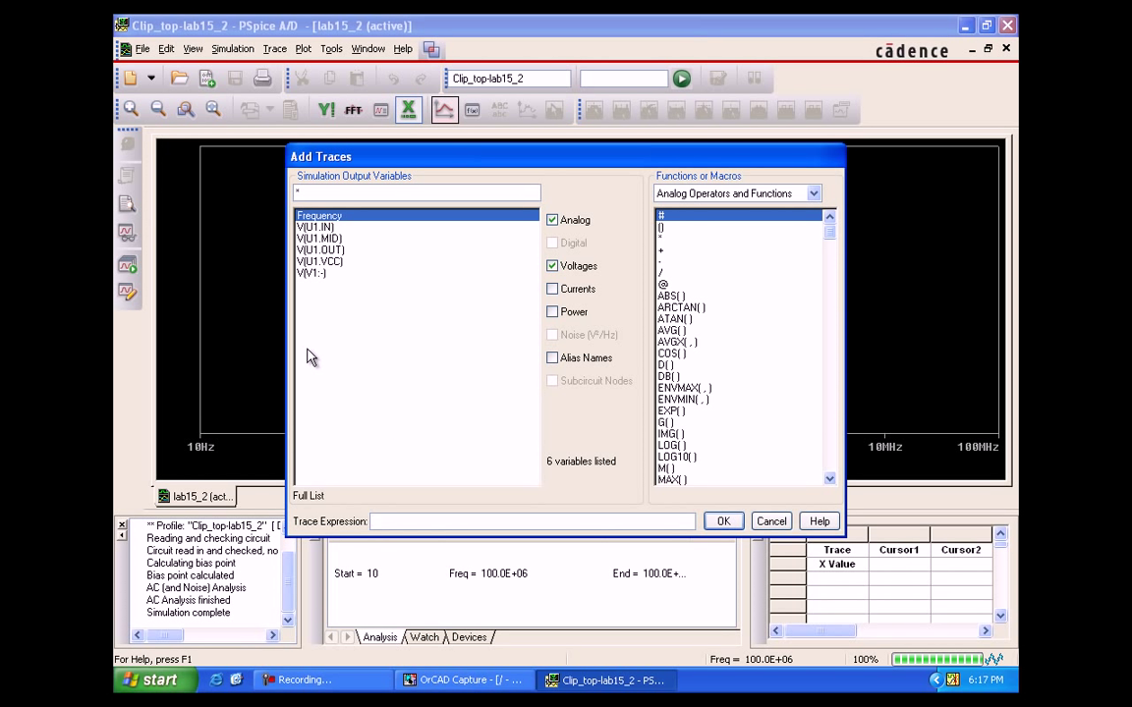
key(alt+v)
key(alt+v)
key(Down)
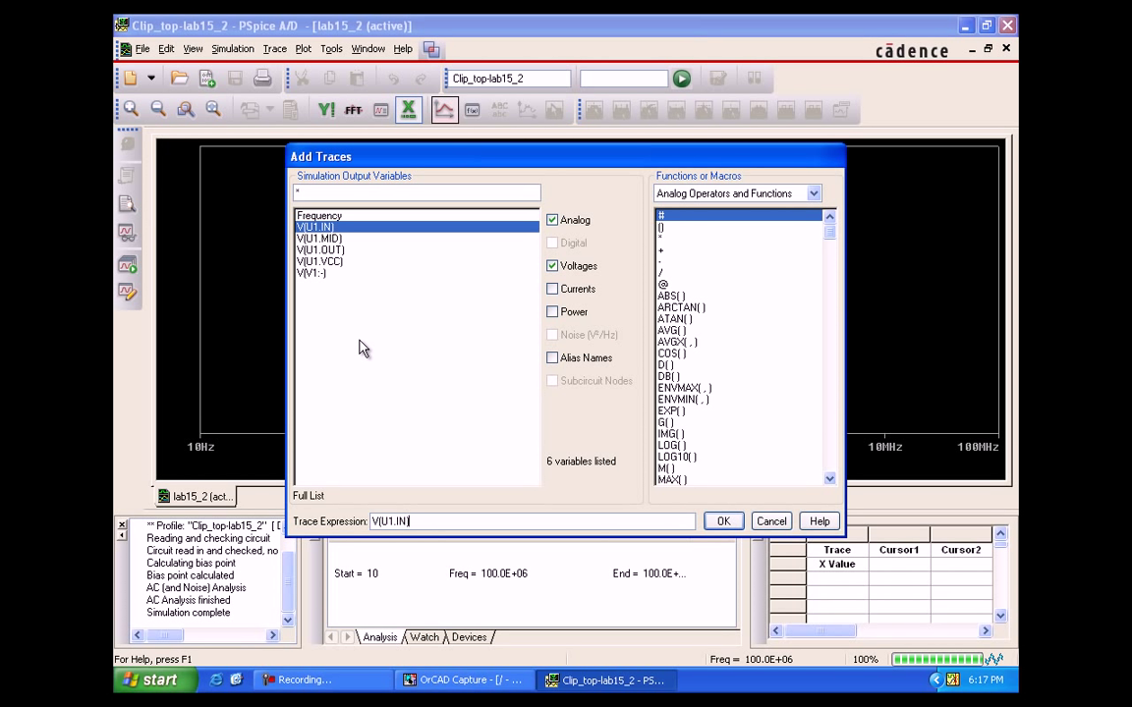
key(Down)
key(Return)
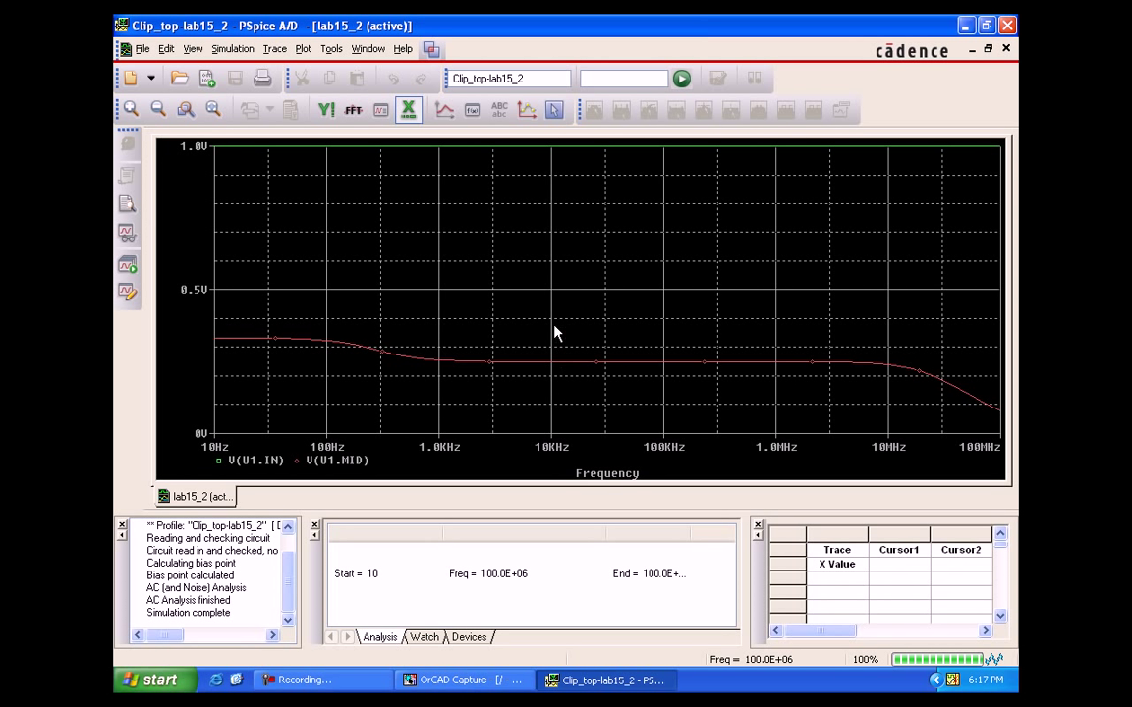
Add the output voltage trace V(U1.OUT) to the frequency plot.
key(Insert)
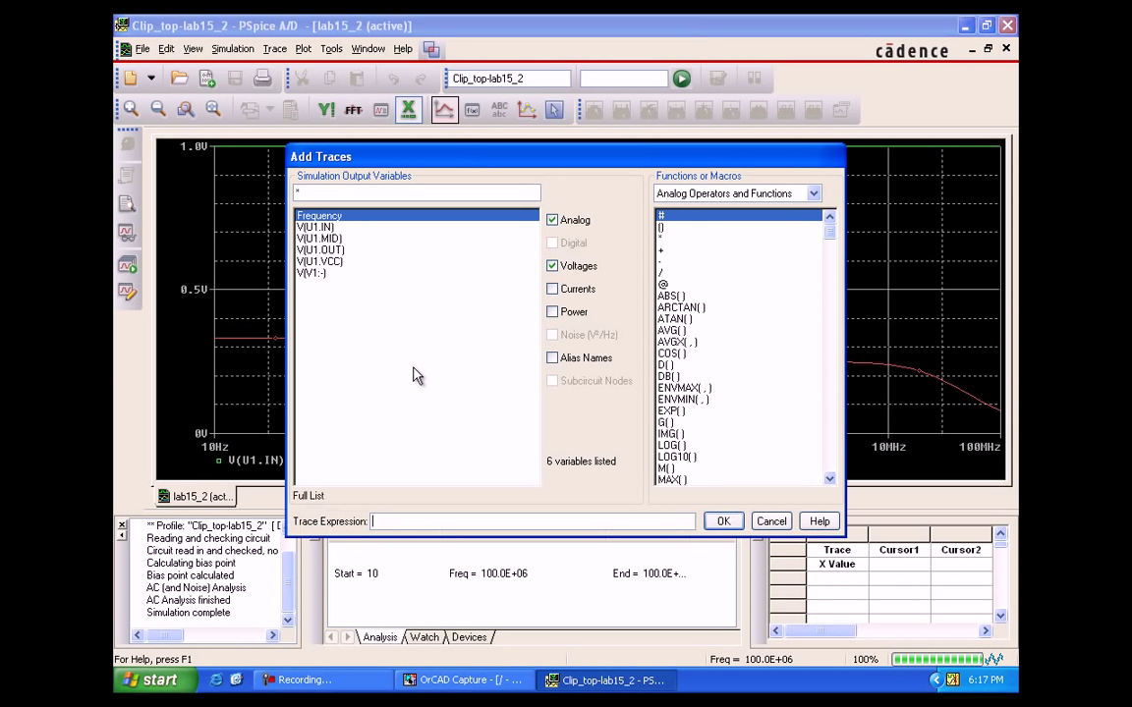
key(Down)
key(Down)
key(Down)
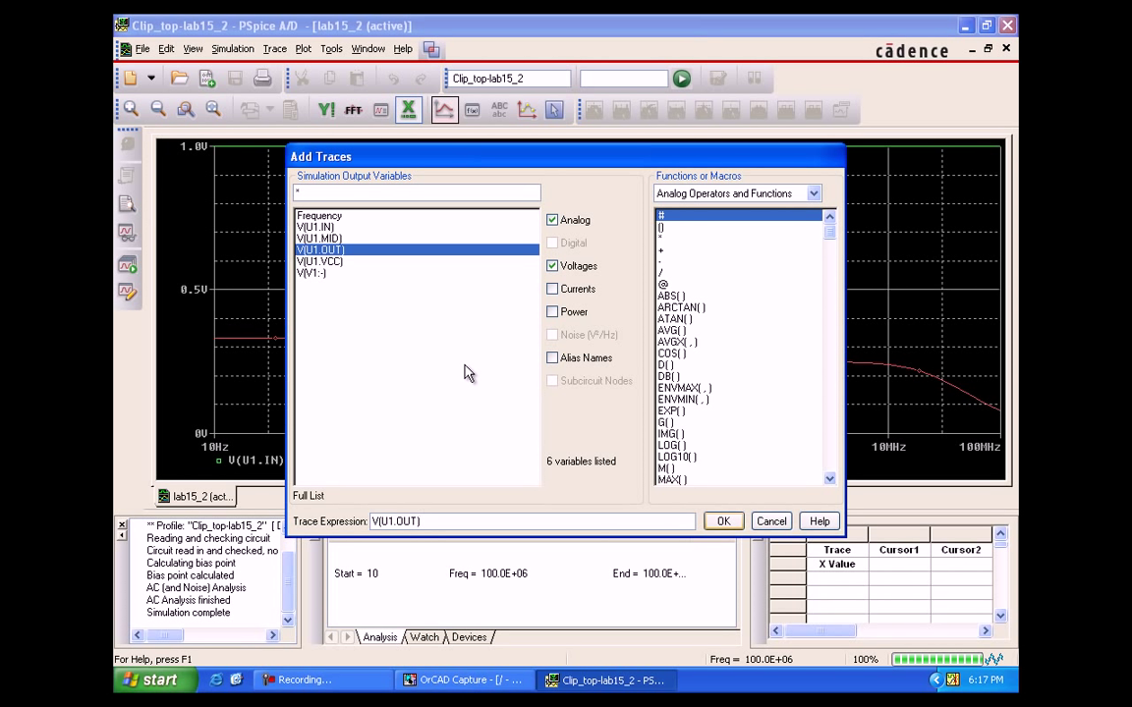
key(Return)
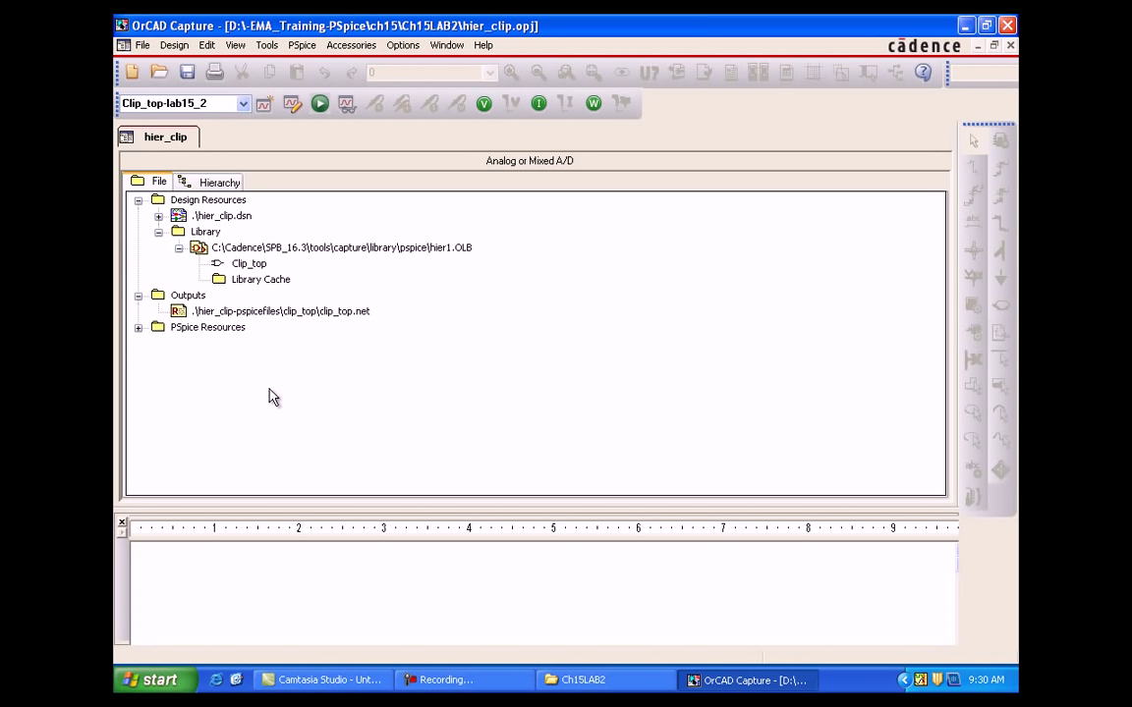
In OrCAD Capture, expand hier_clip.dsn and its Clip_bot folder in the project, and open the Clip_bot schematic PAGE1.
click(158, 216)
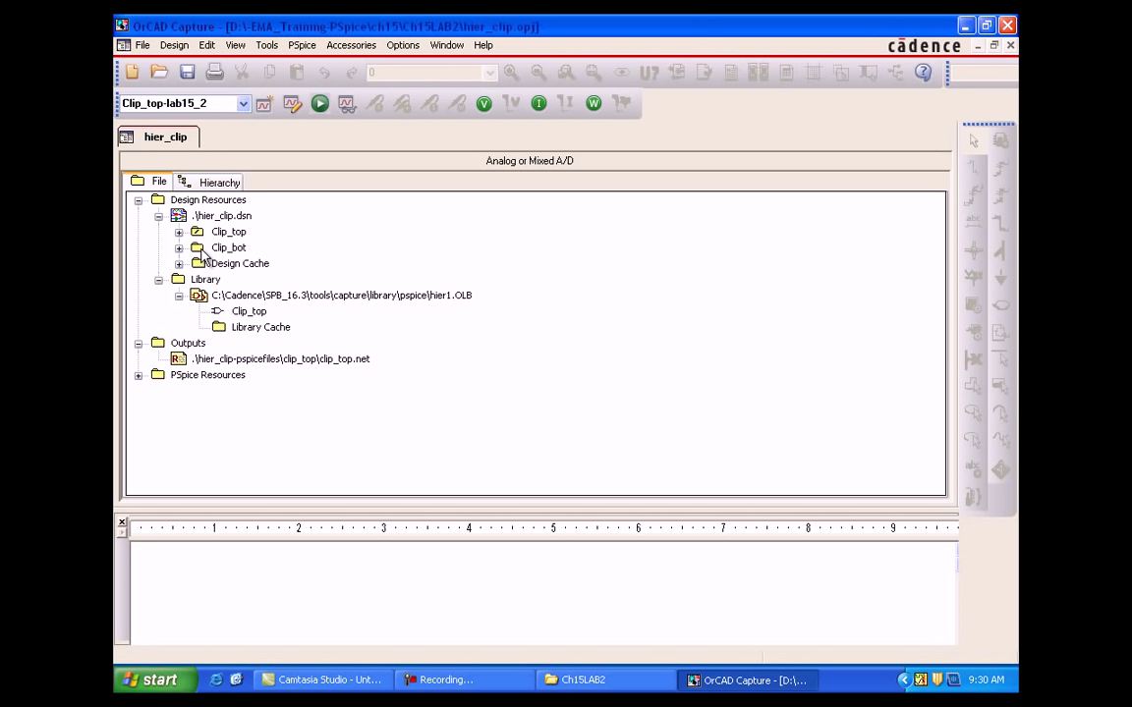
click(182, 251)
click(179, 248)
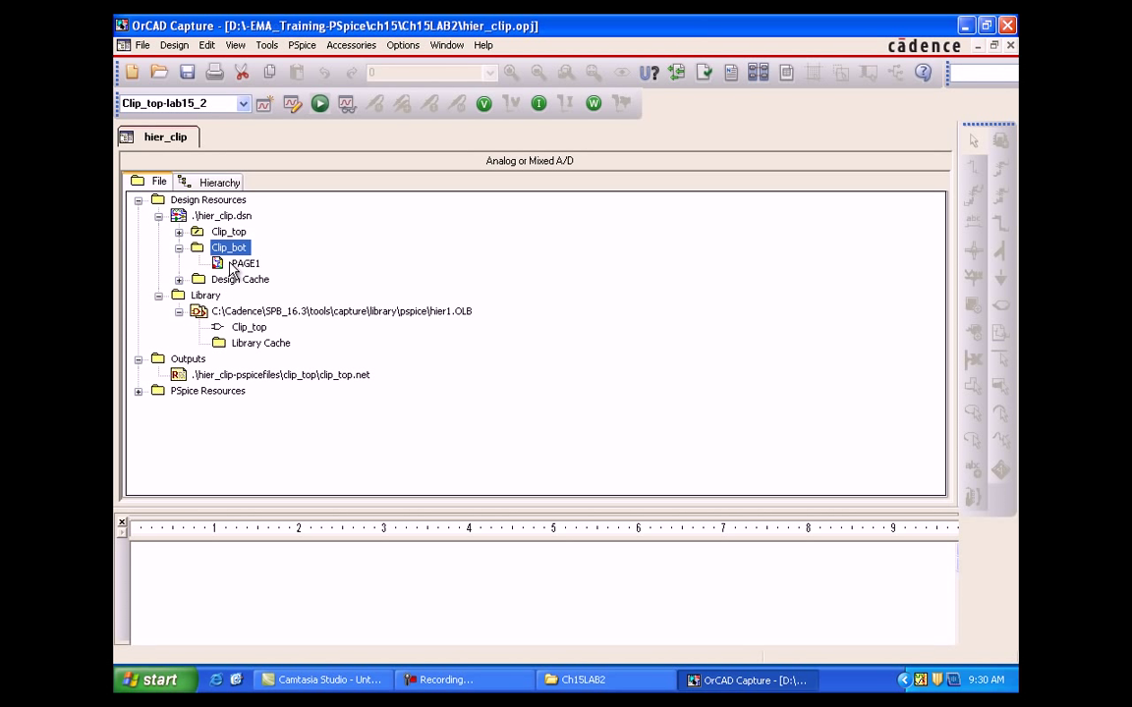
double_click(236, 265)
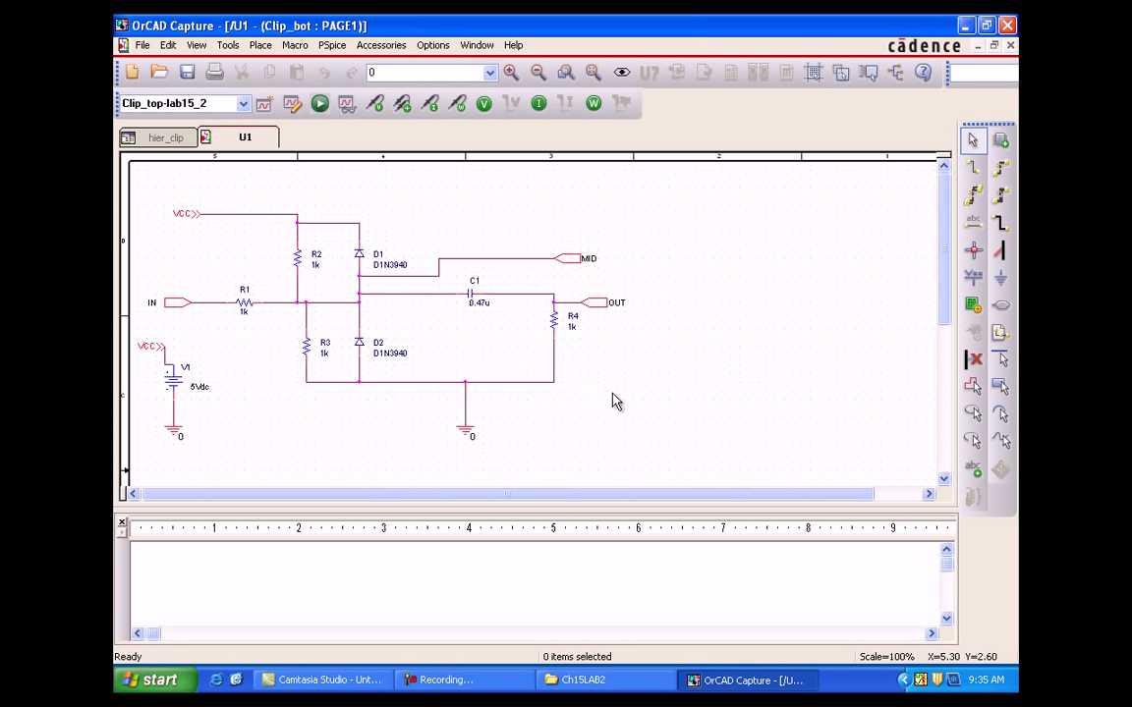
Find the SUBPARAM part in special.olb, place one instance below R4 beside the ground symbol, and deselect it.
click(1001, 142)
double_click(850, 560)
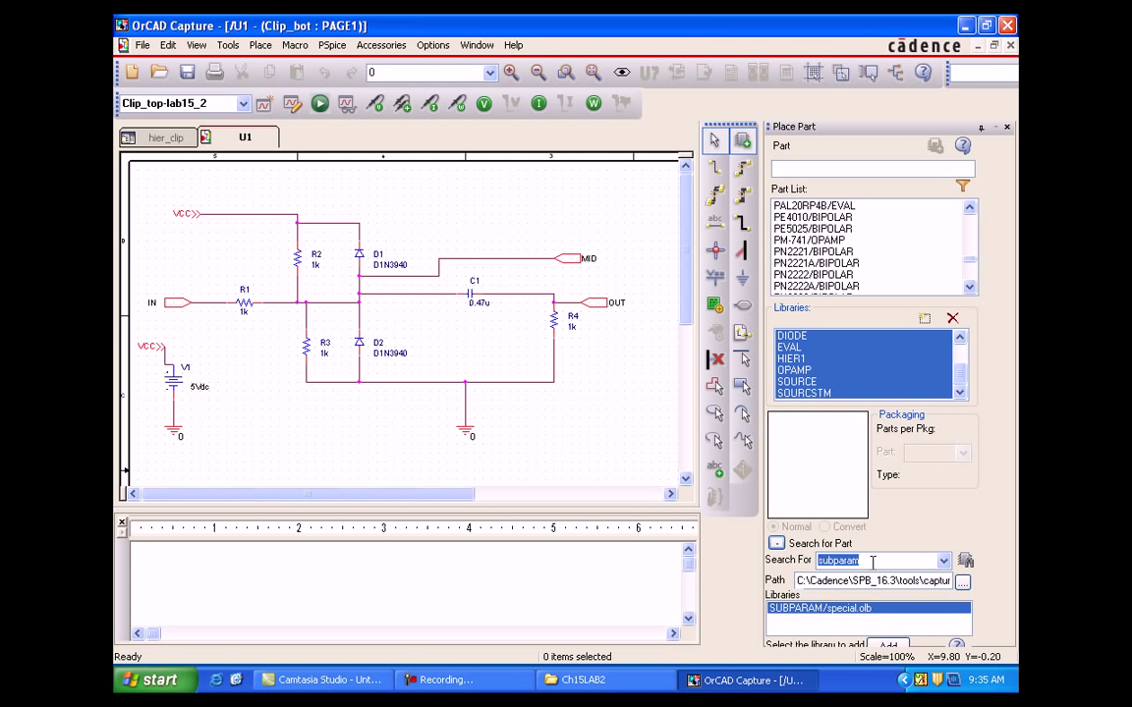
click(873, 560)
click(890, 646)
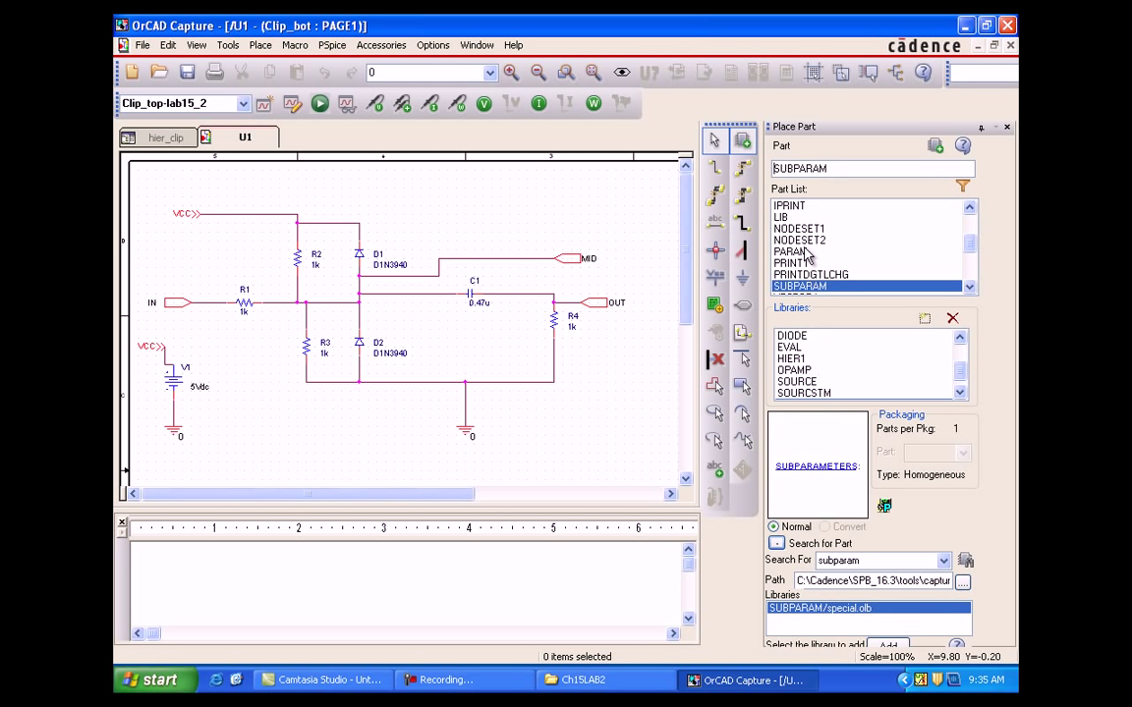
click(934, 147)
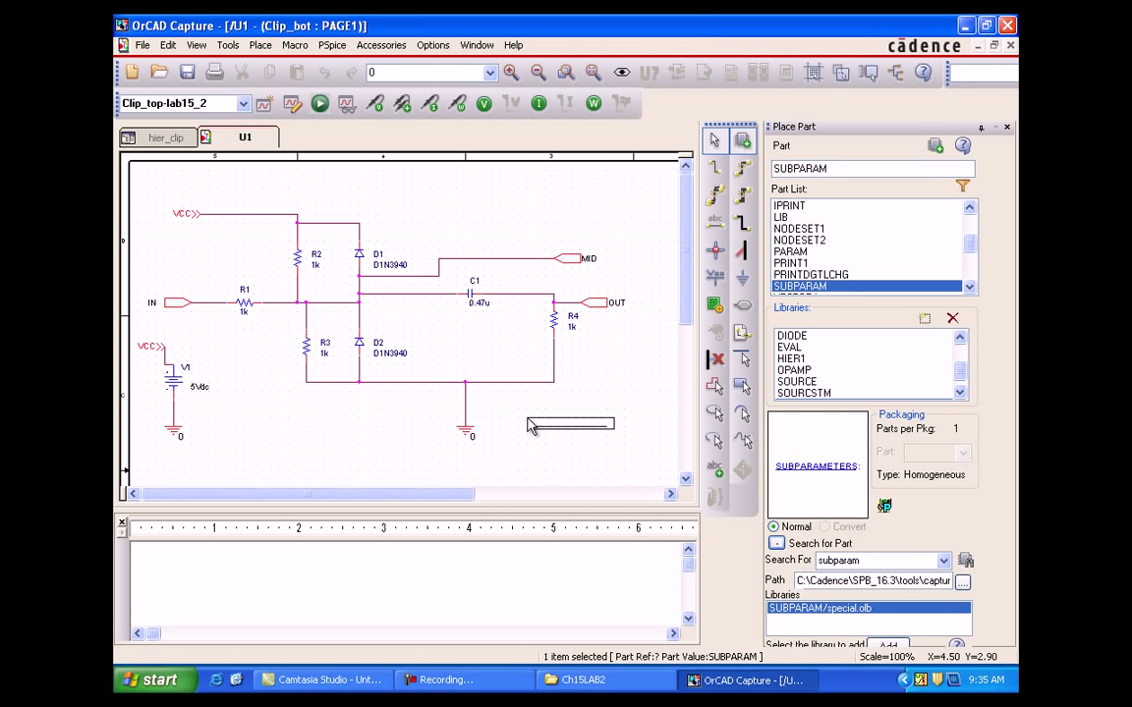
click(528, 423)
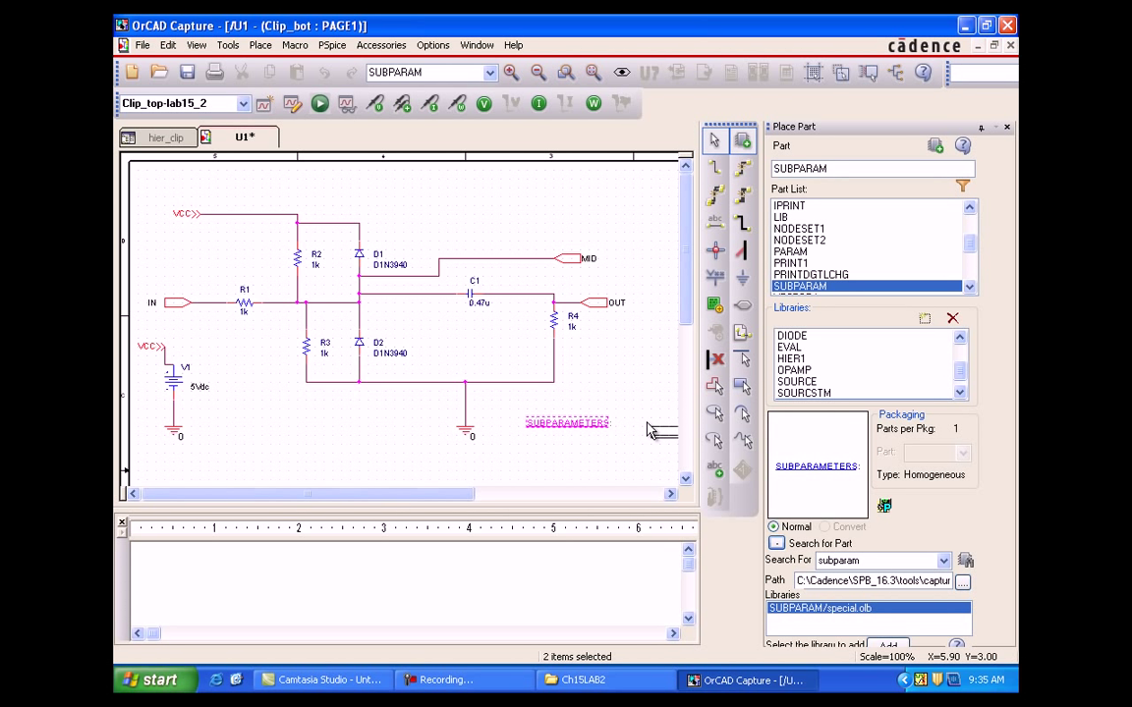
key(Escape)
click(1008, 131)
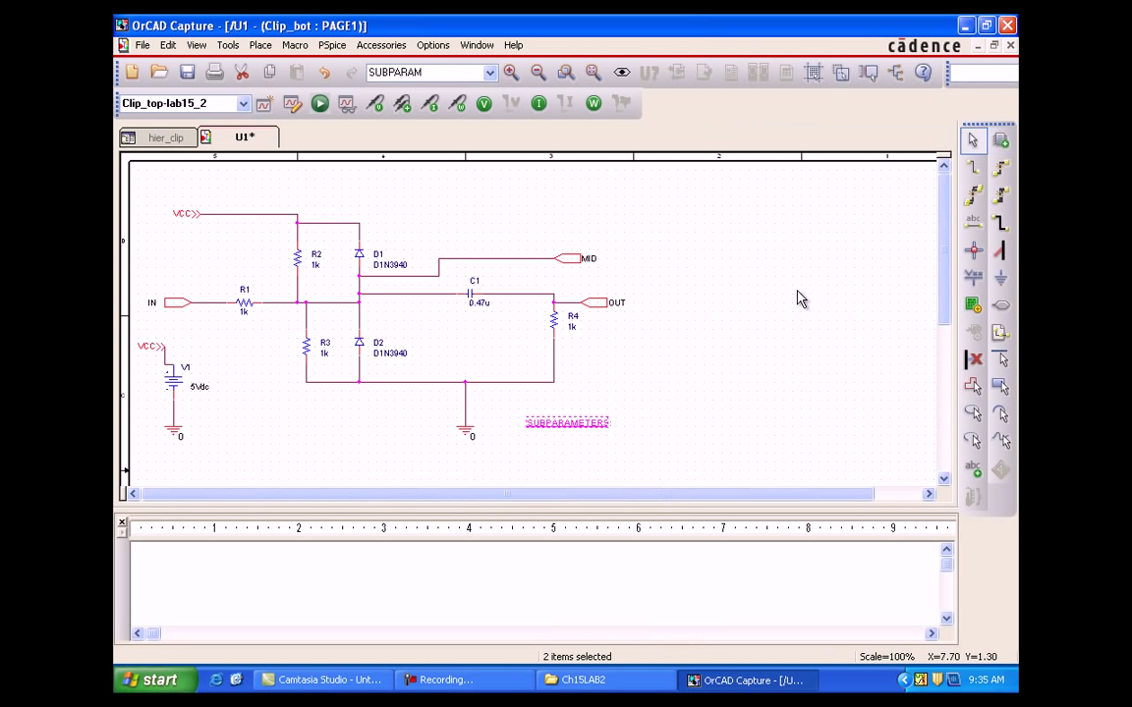
click(593, 436)
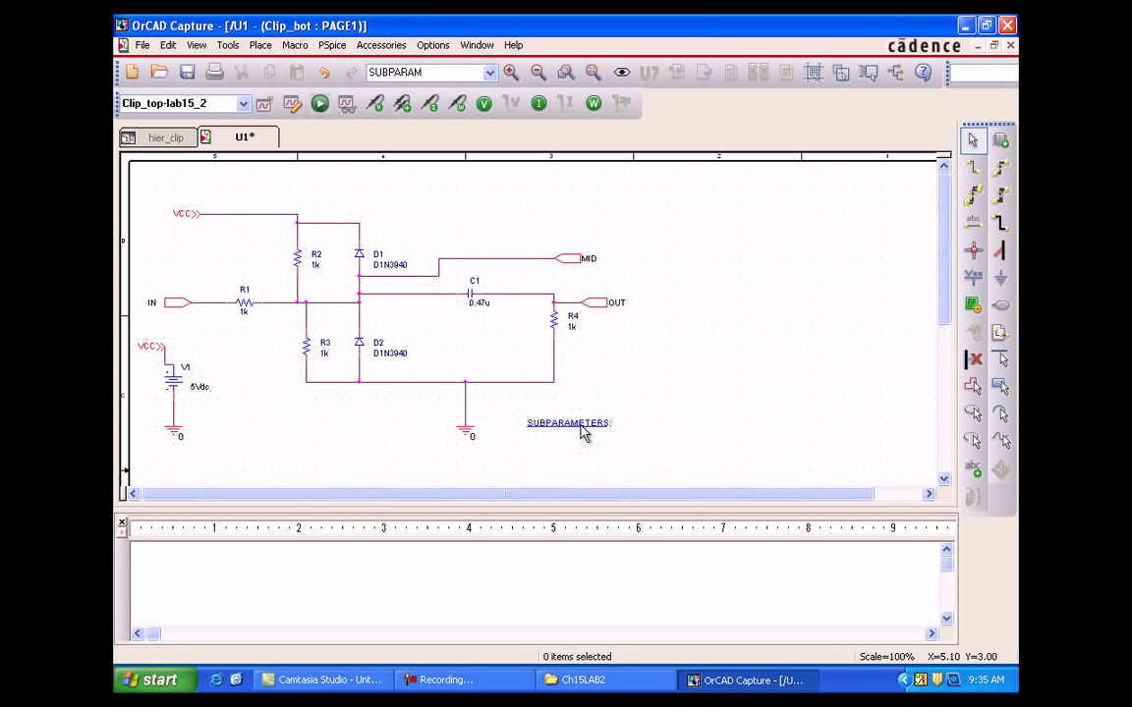
Add a property named RVAL with value 1 to the SUBPARAM part on the Clip_bot page.
double_click(584, 435)
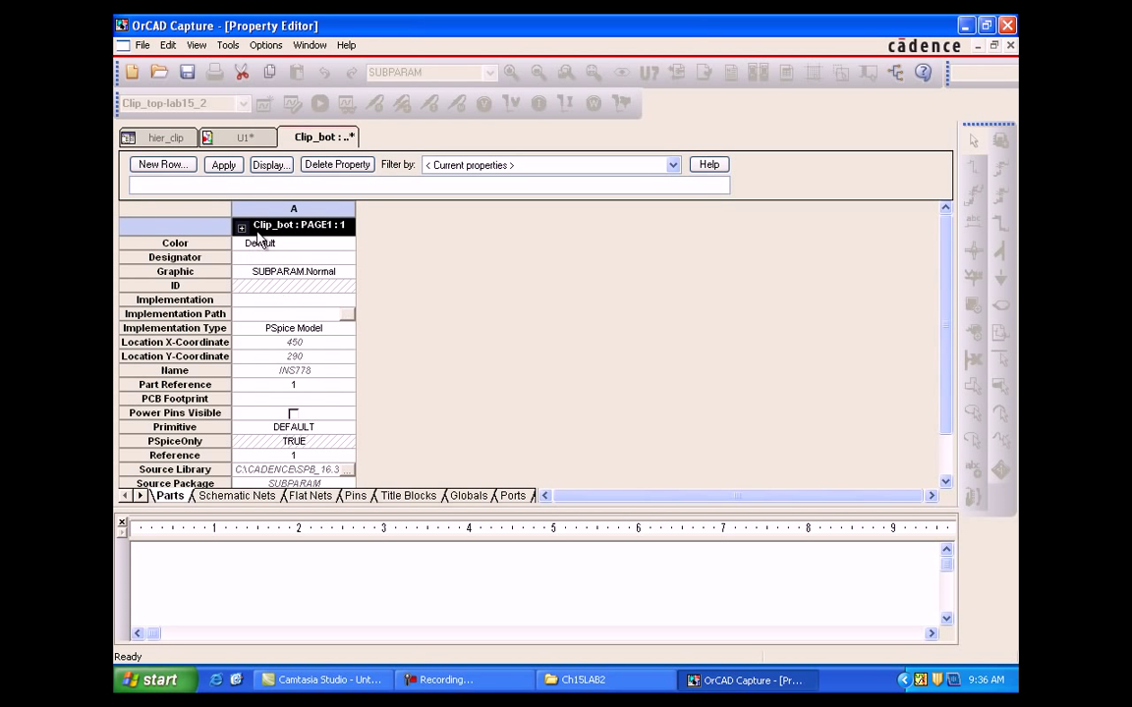
click(187, 167)
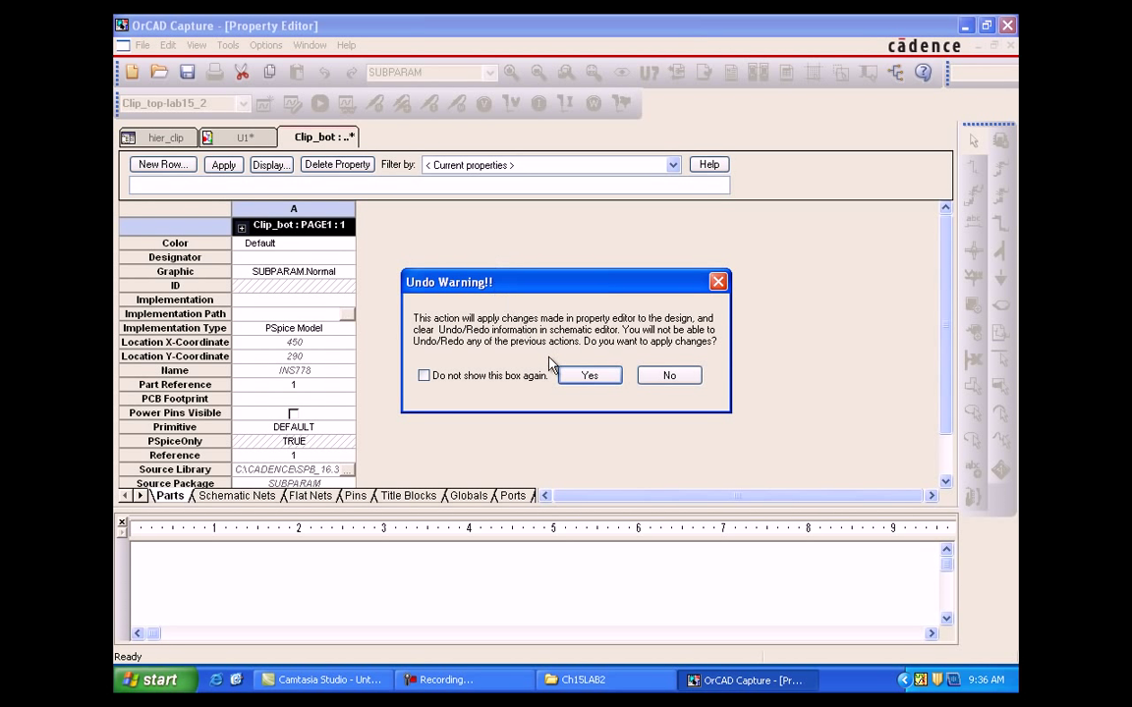
click(583, 375)
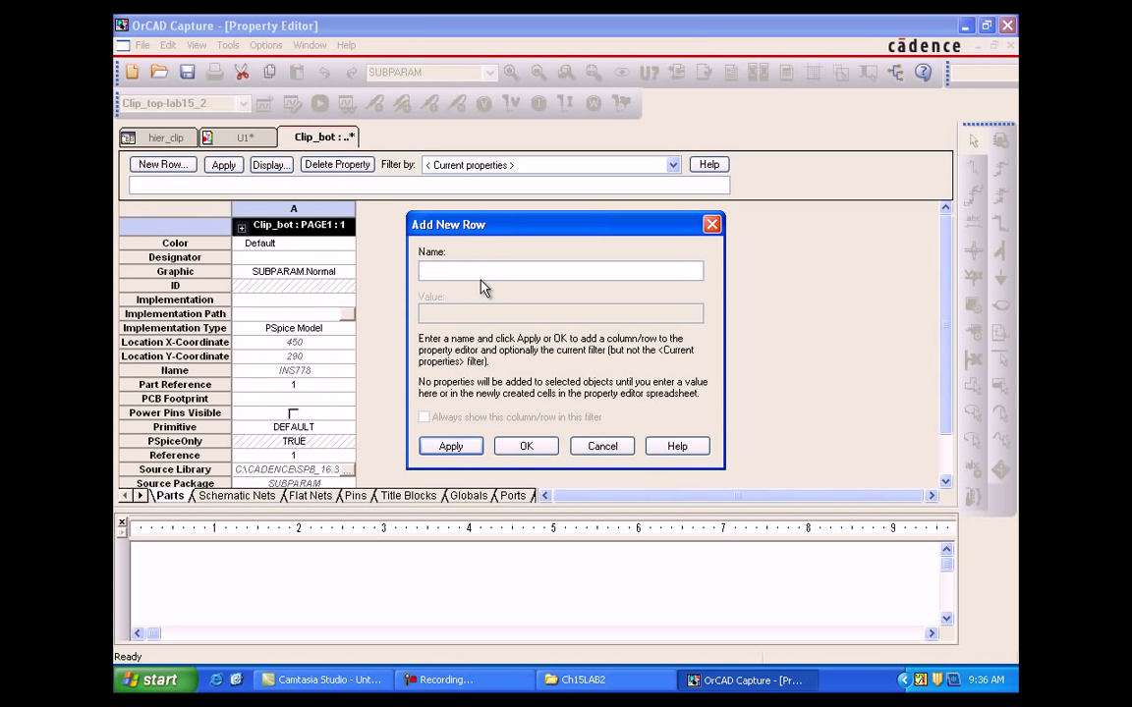
text(RVAL)
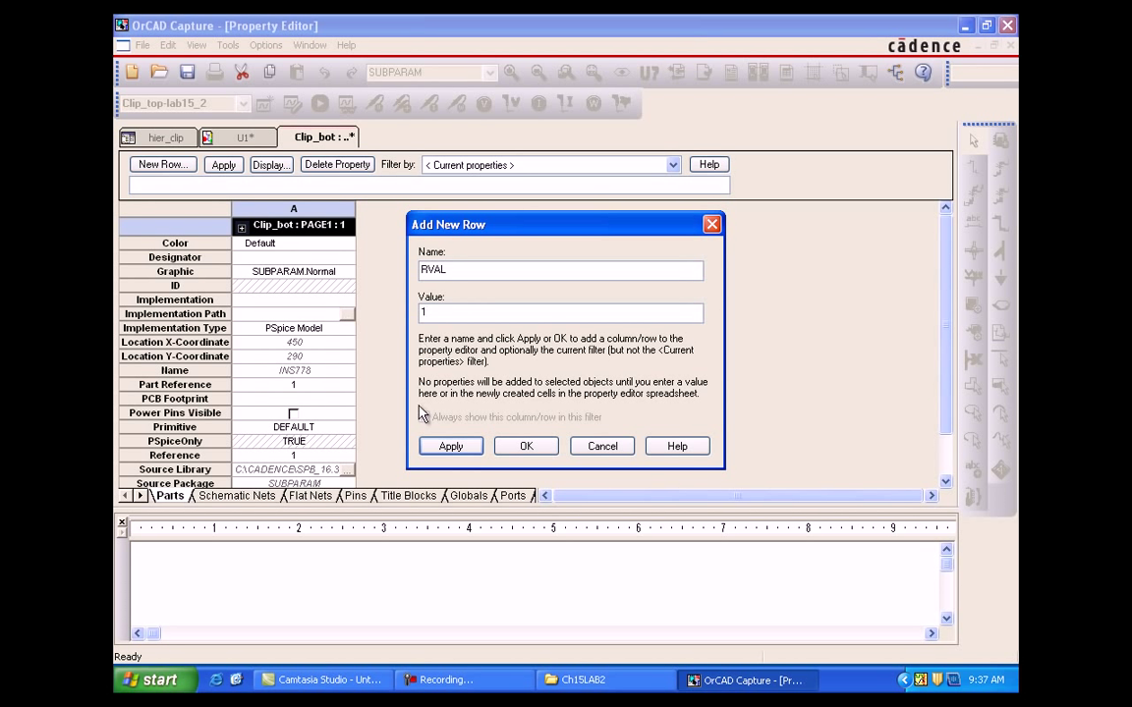
click(461, 450)
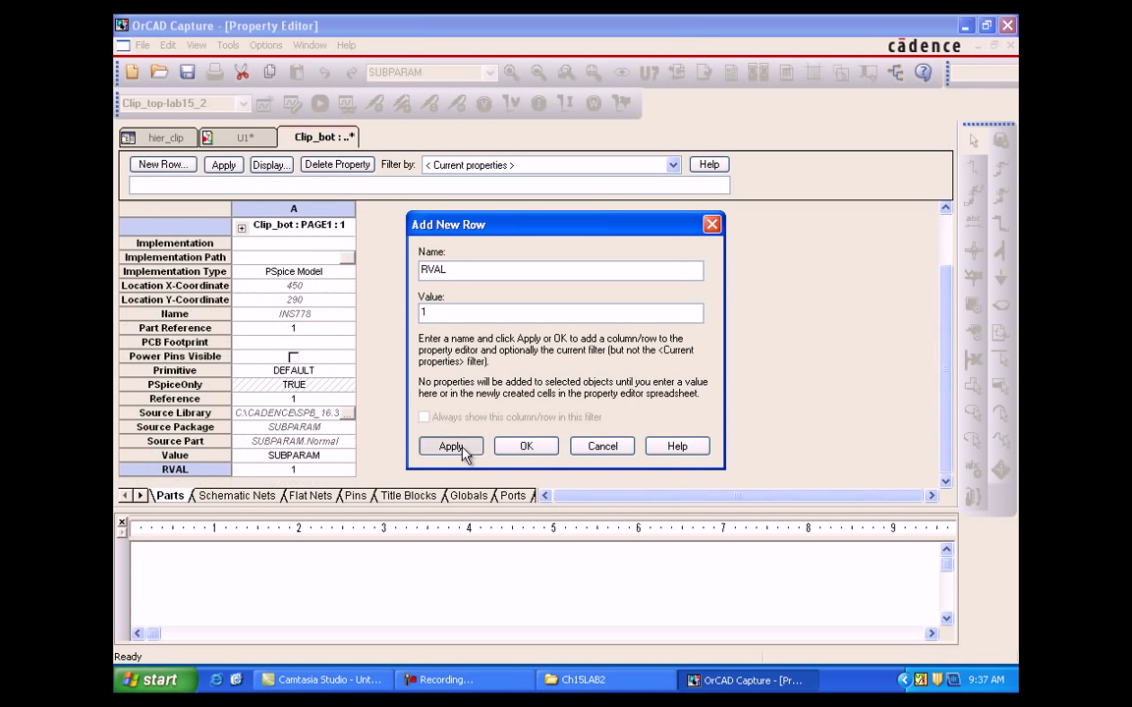
click(595, 450)
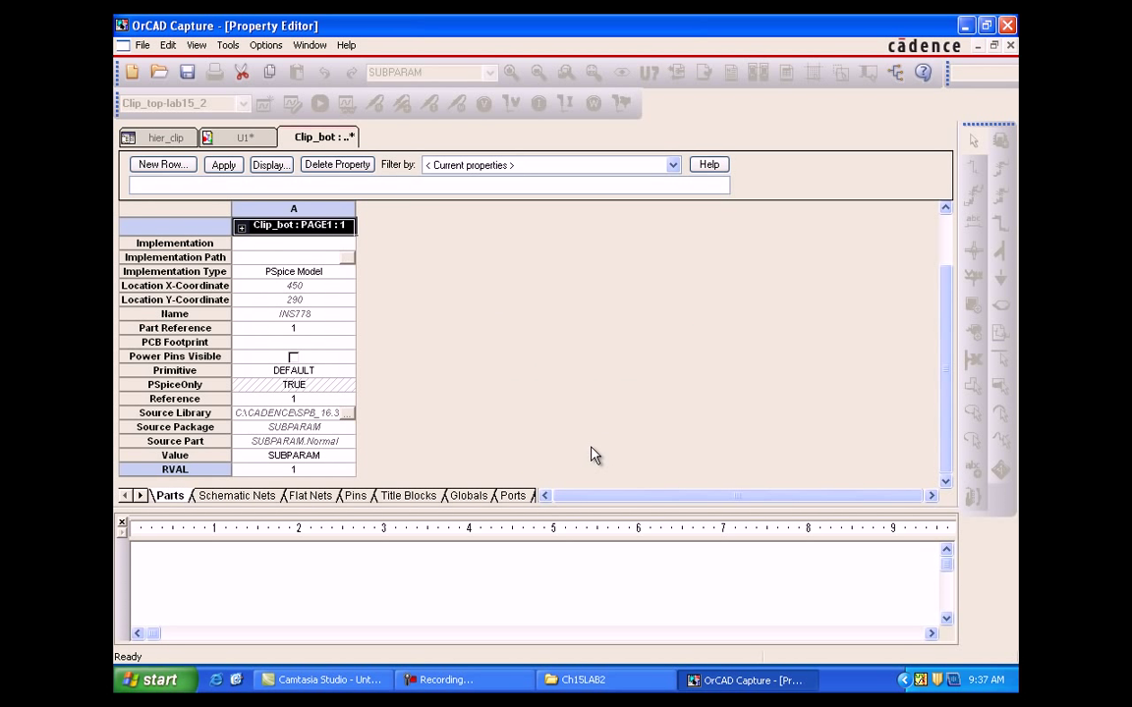
Display the RVAL property's name and value on the schematic, then close the Clip_bot page with its changes saved.
click(228, 469)
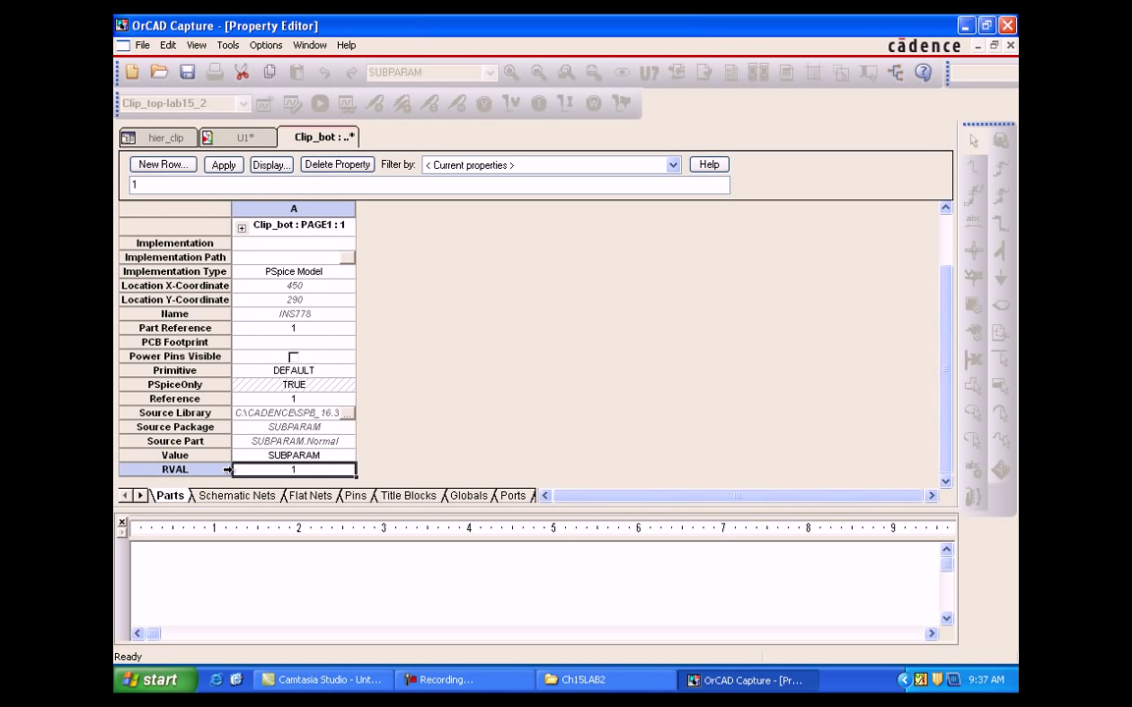
click(266, 165)
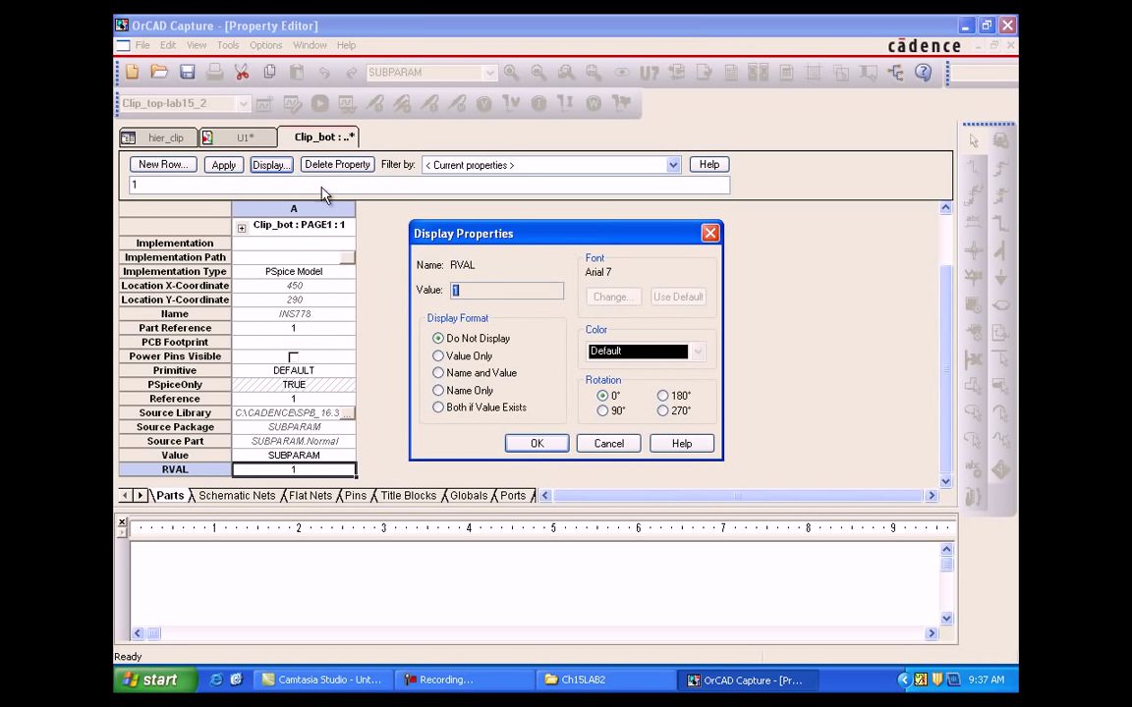
click(471, 378)
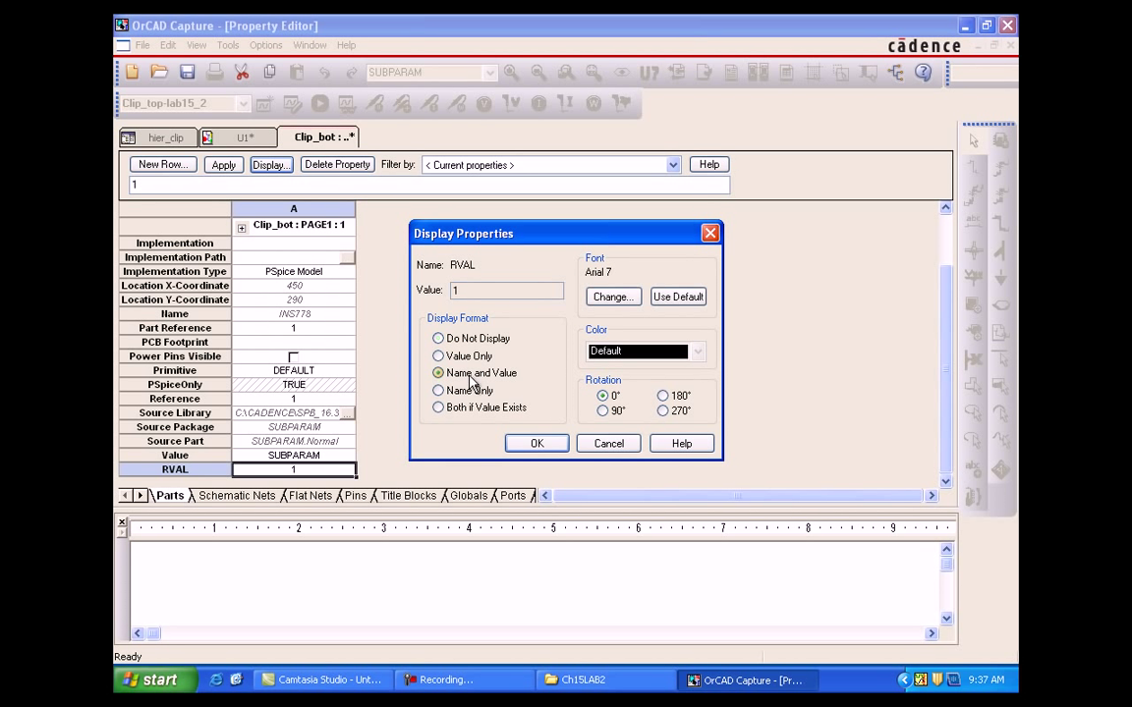
click(537, 443)
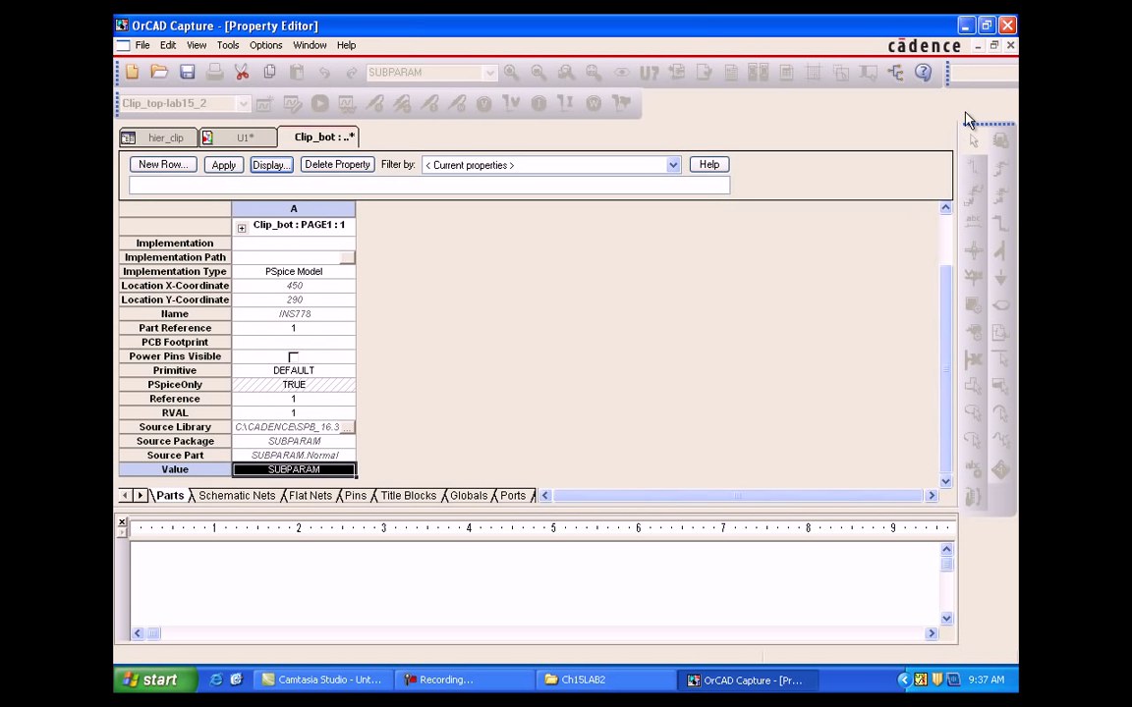
click(1010, 47)
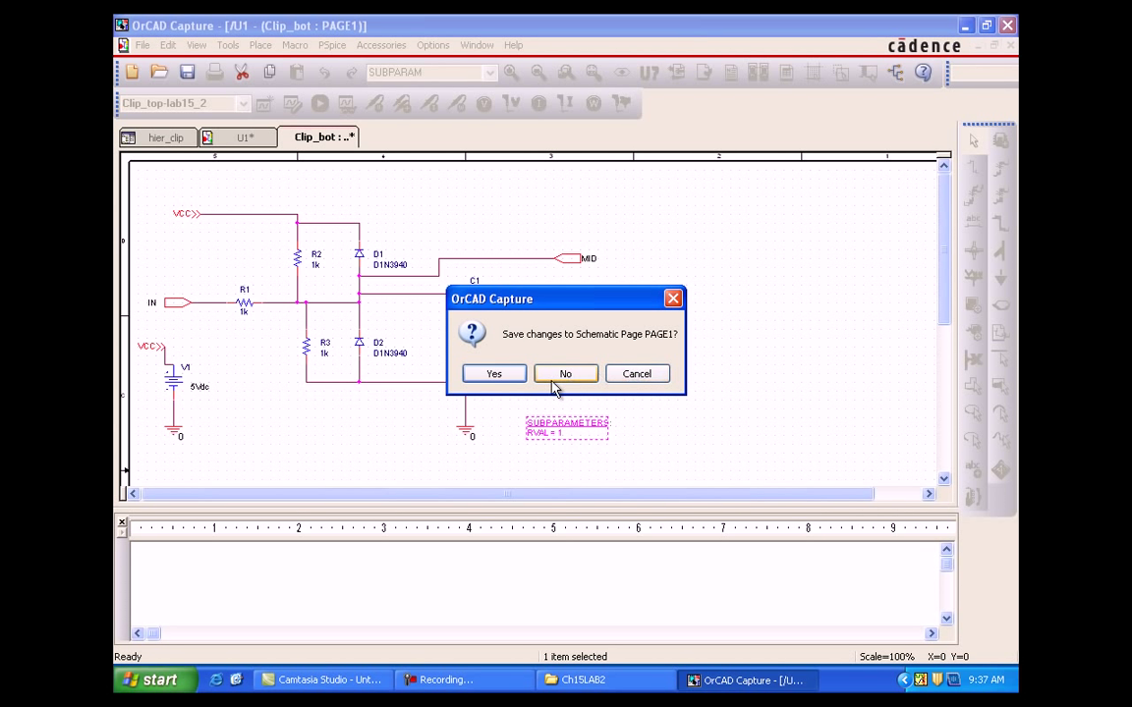
click(497, 376)
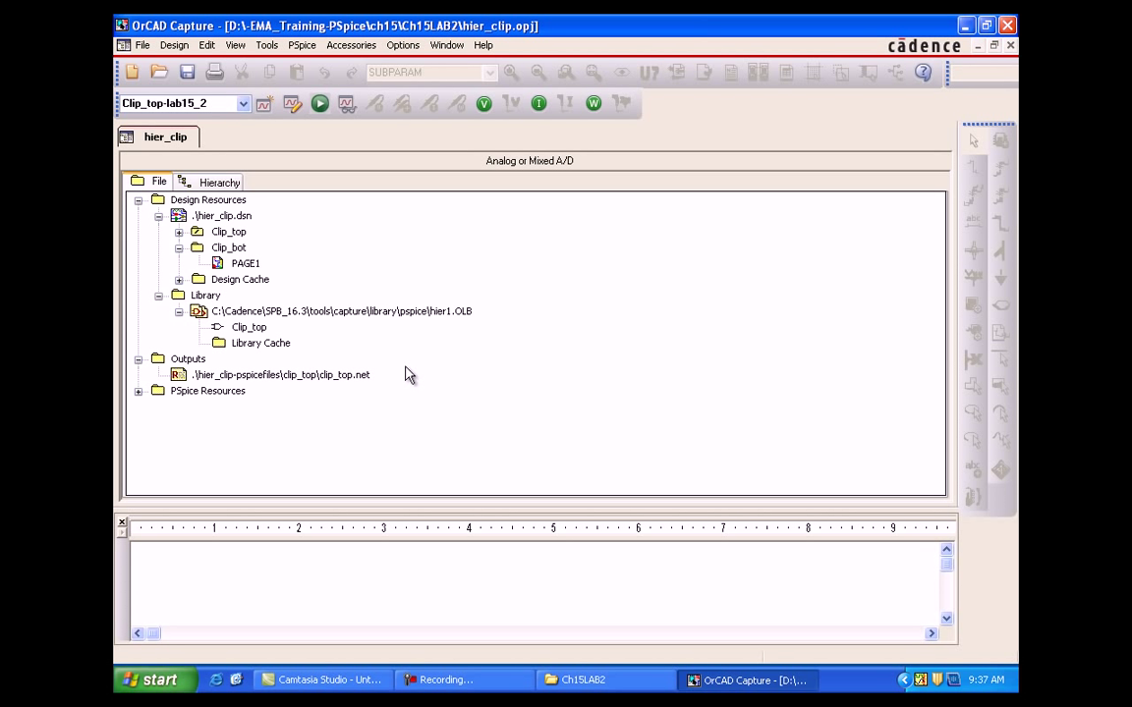
double_click(245, 264)
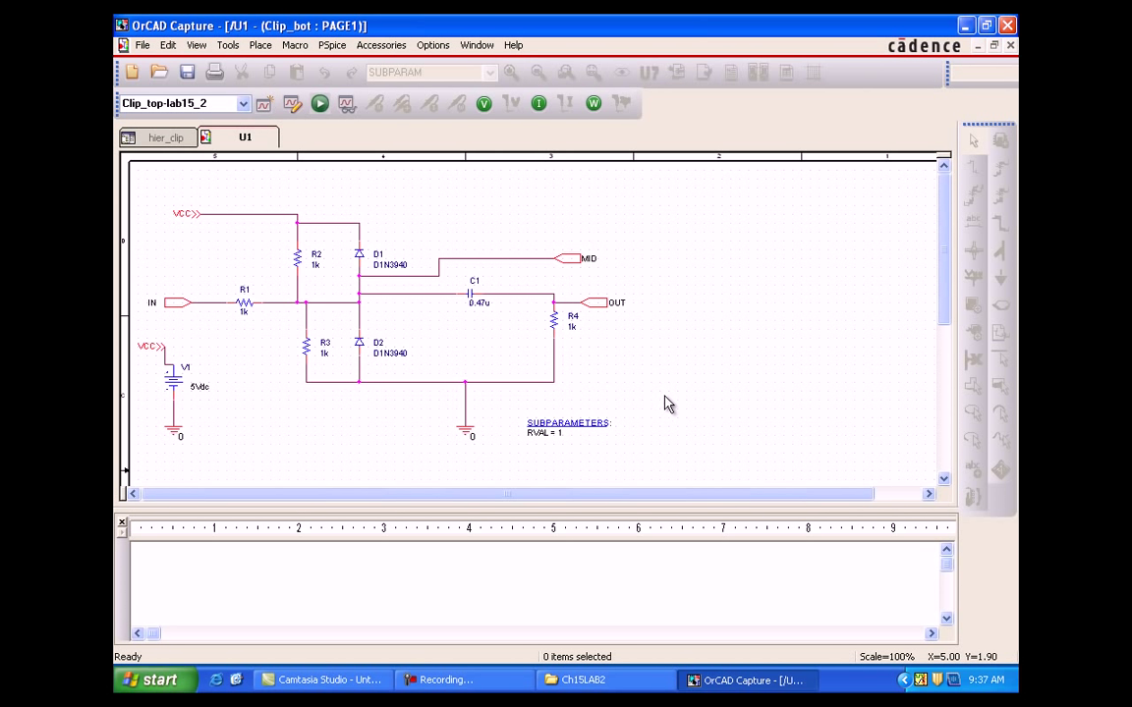
click(573, 328)
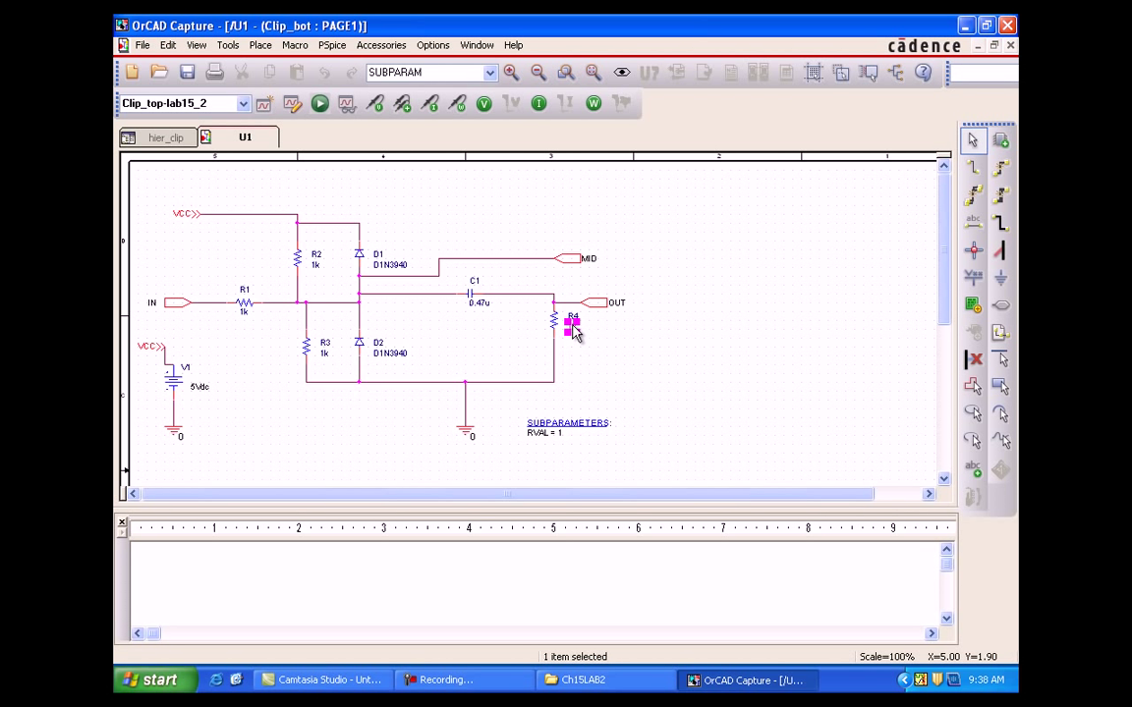
double_click(574, 330)
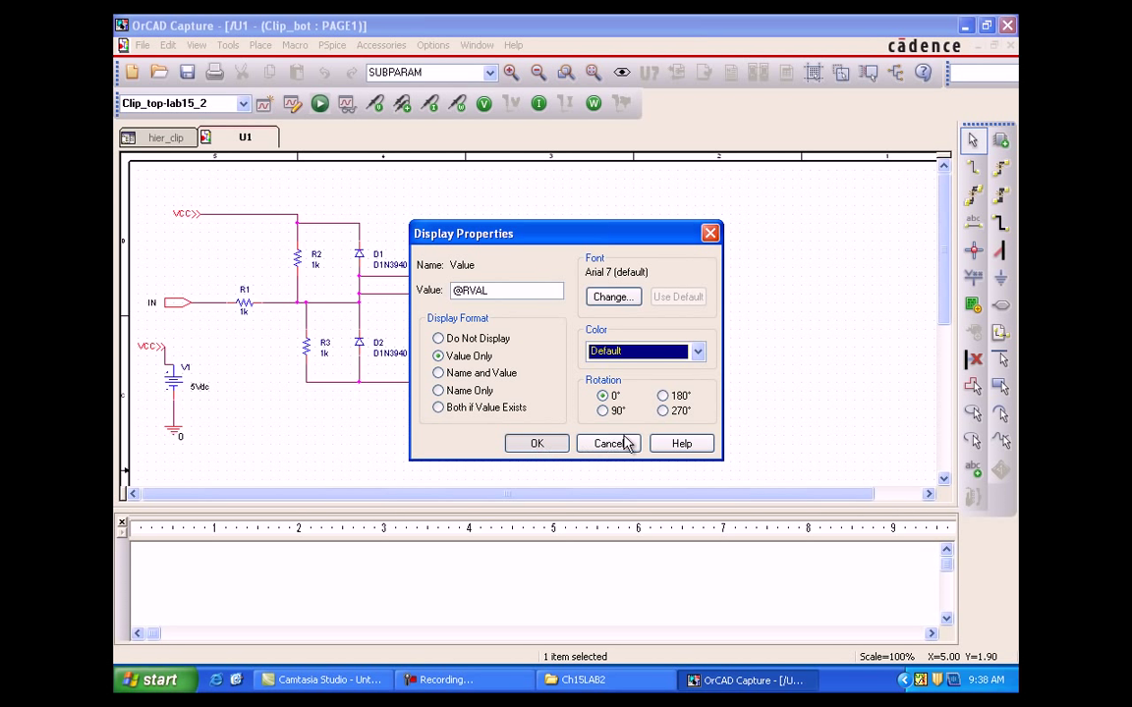
key(Return)
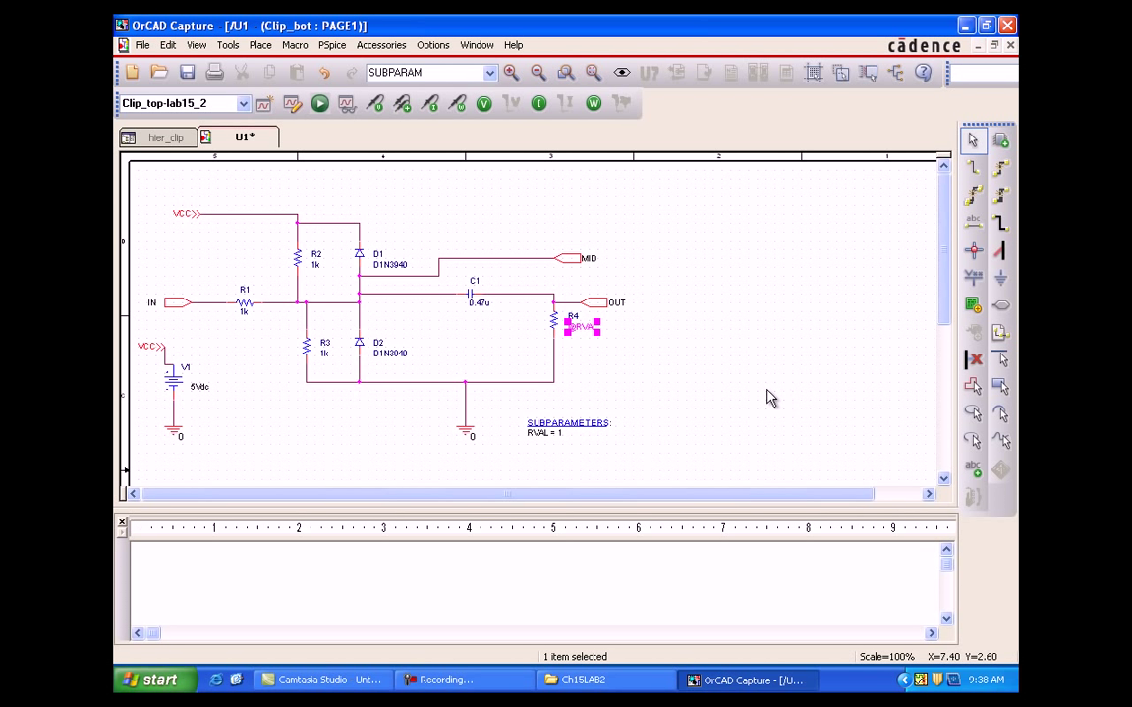
click(732, 384)
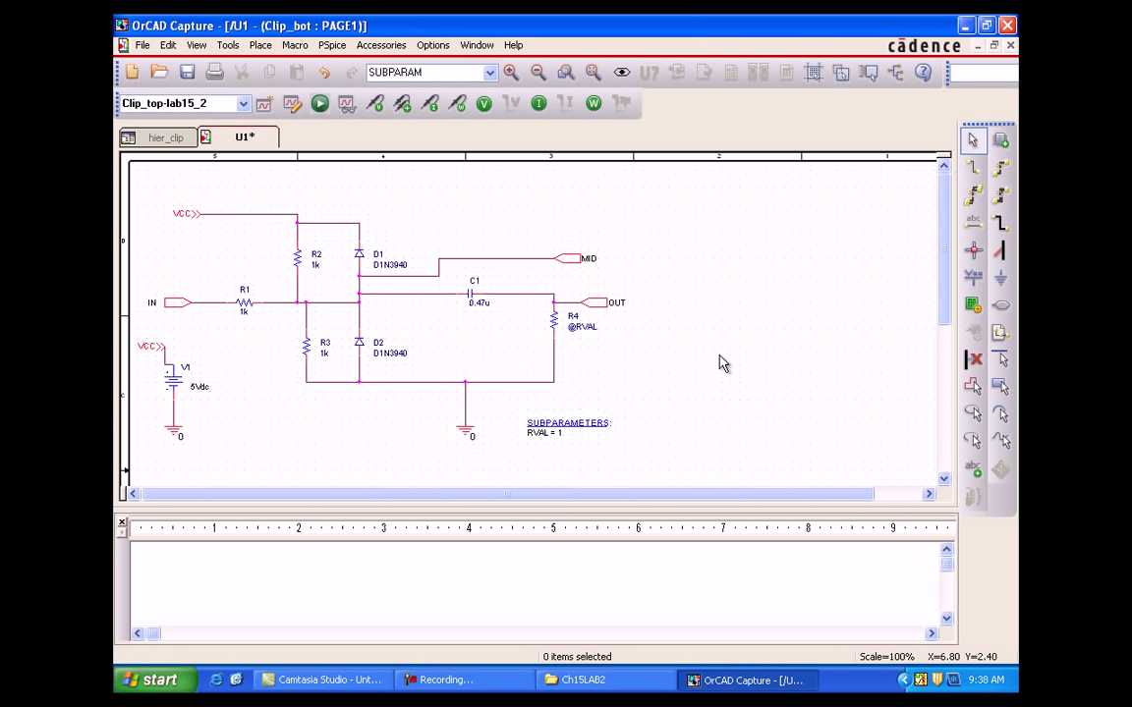
click(188, 76)
Return to the hier_clip project, expand the Clip_top folder, and open its PAGE1 schematic.
click(177, 143)
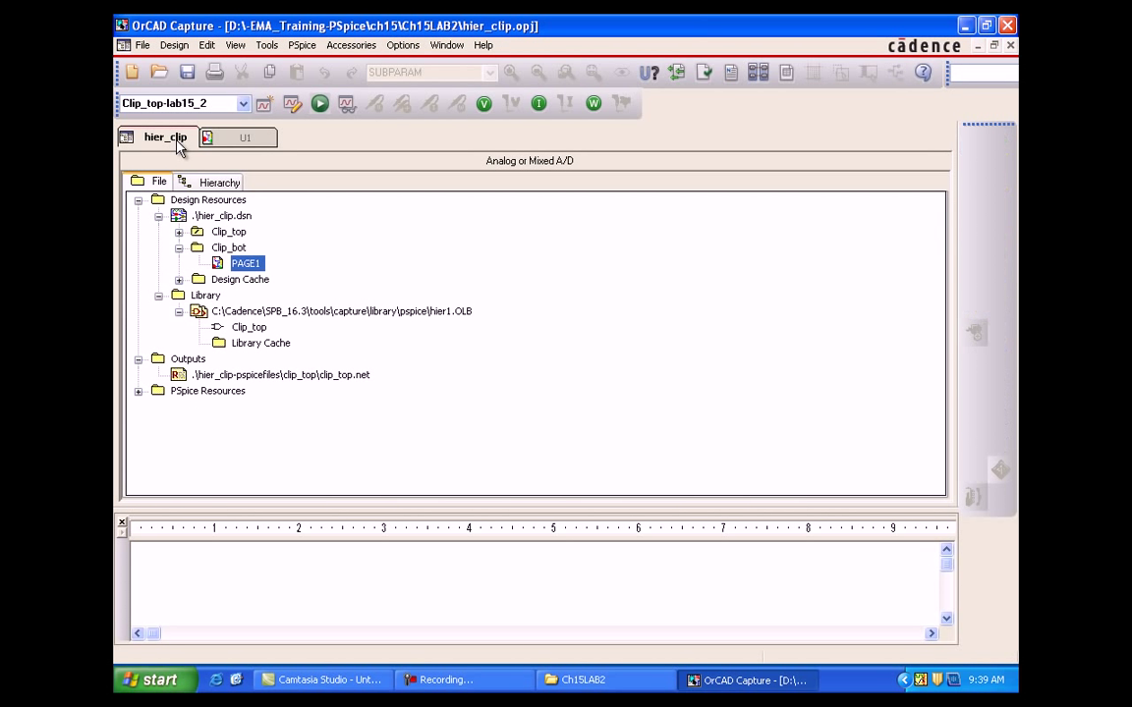
click(179, 232)
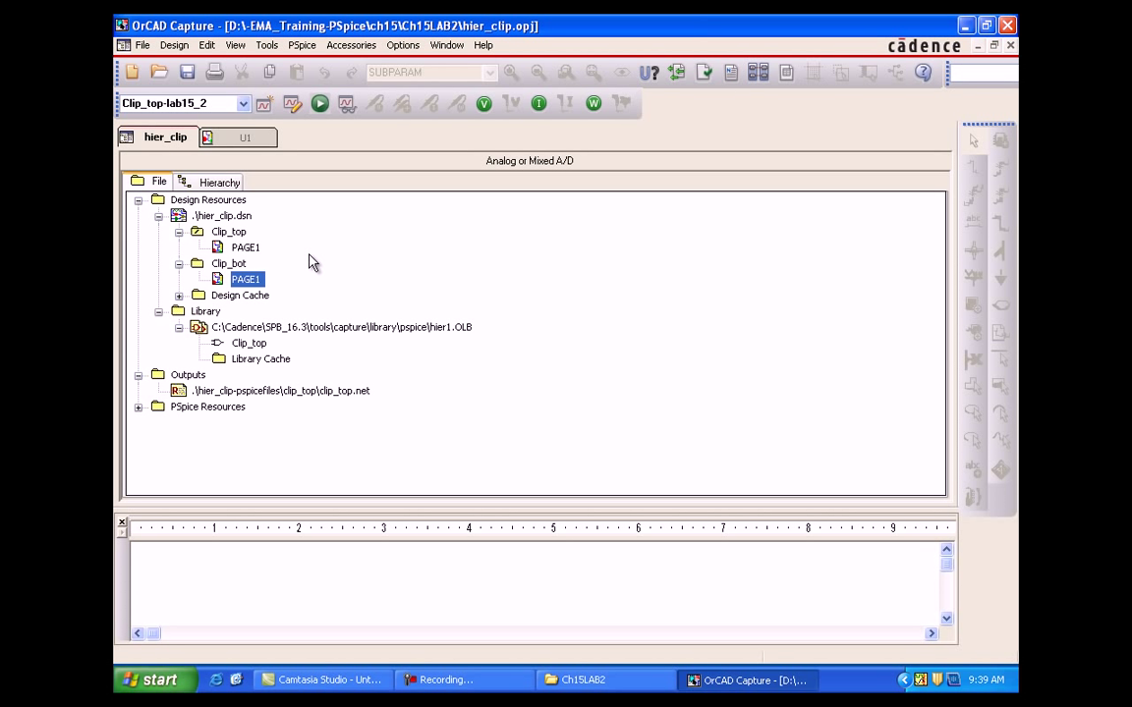
double_click(246, 248)
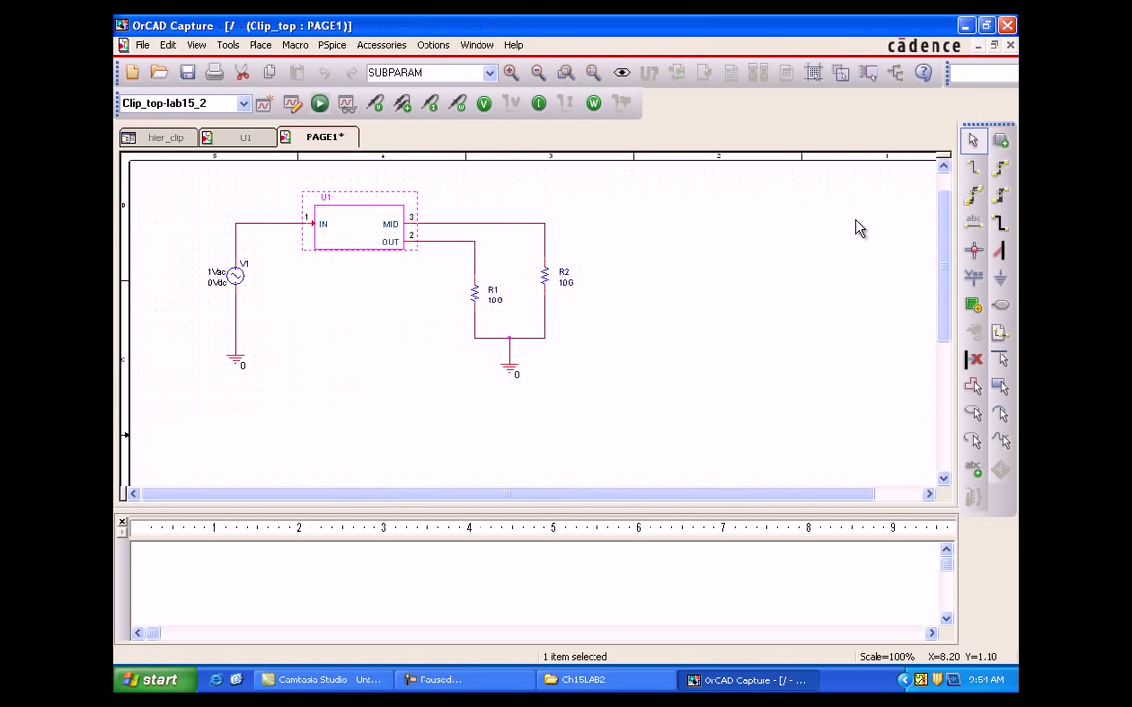
Place a second Clip_top block from the Design Cache directly below U1 and deselect it.
click(1000, 143)
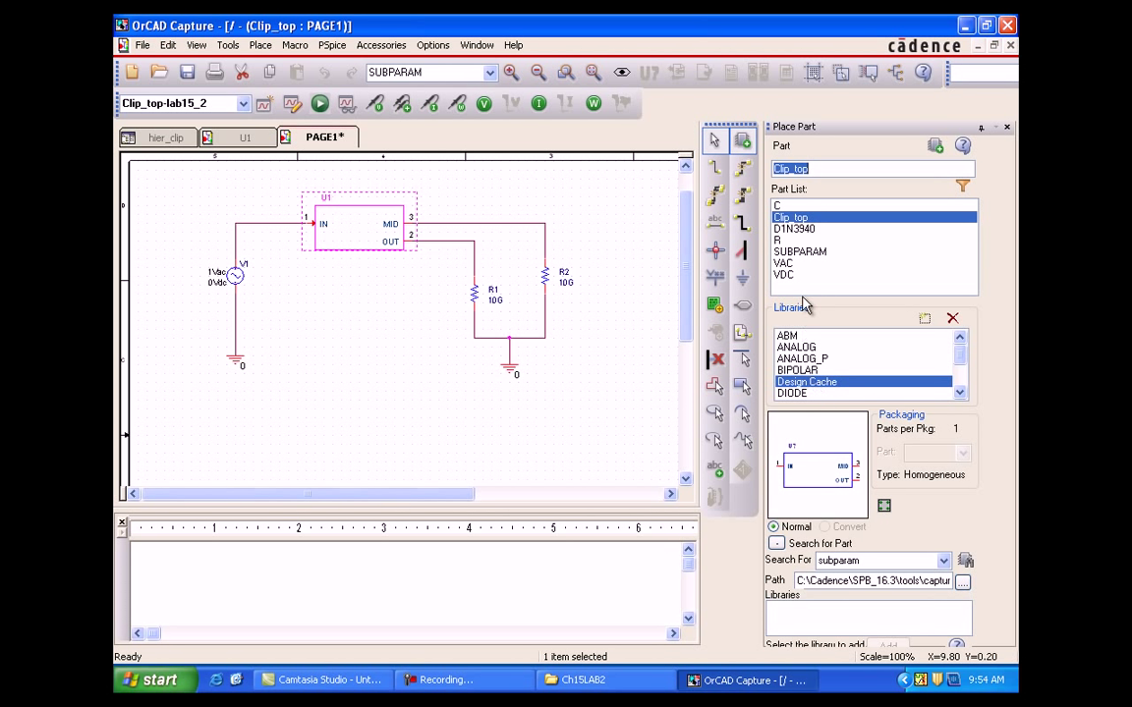
click(935, 147)
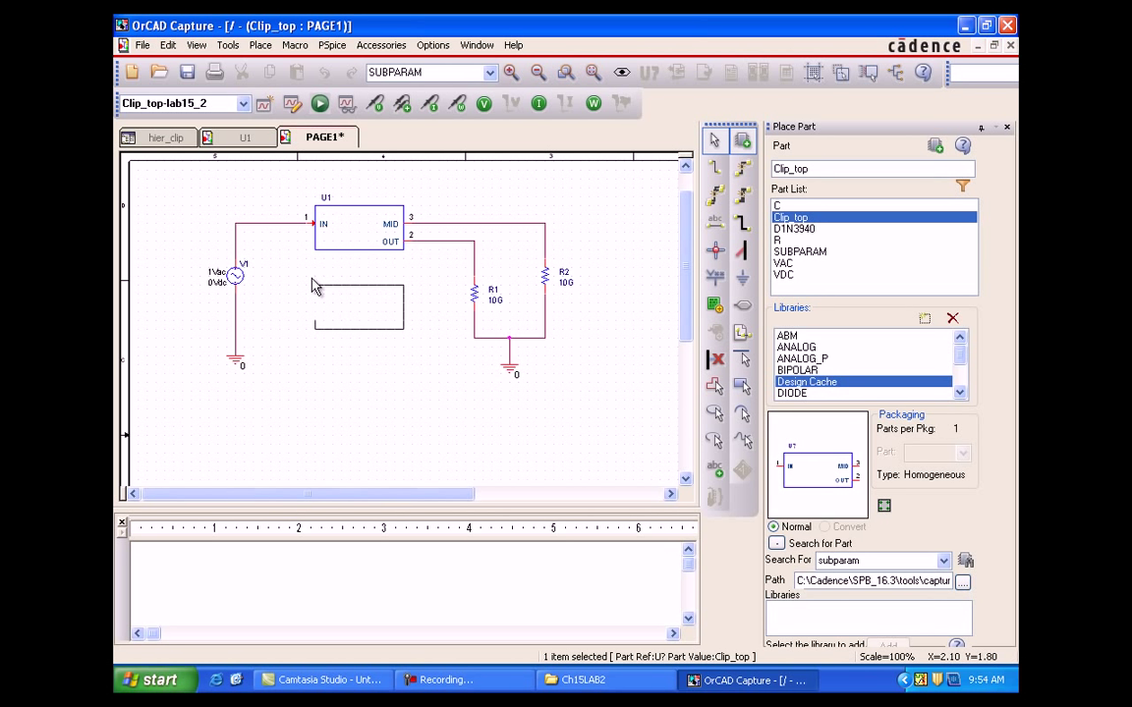
key(Escape)
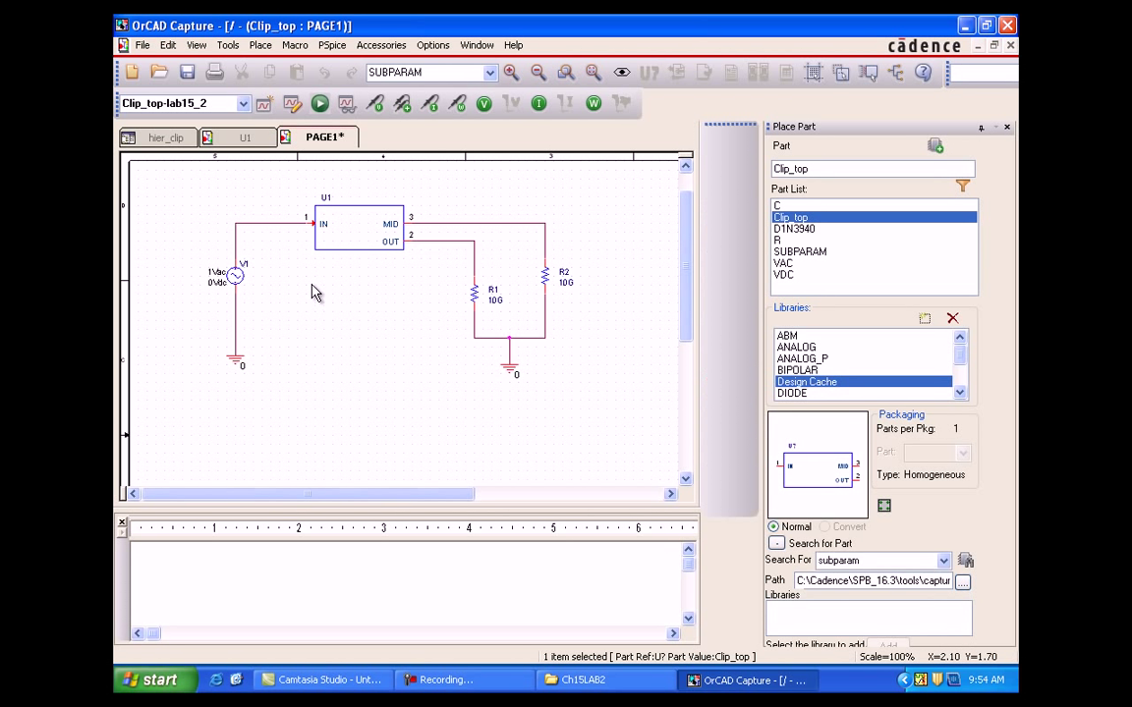
click(344, 304)
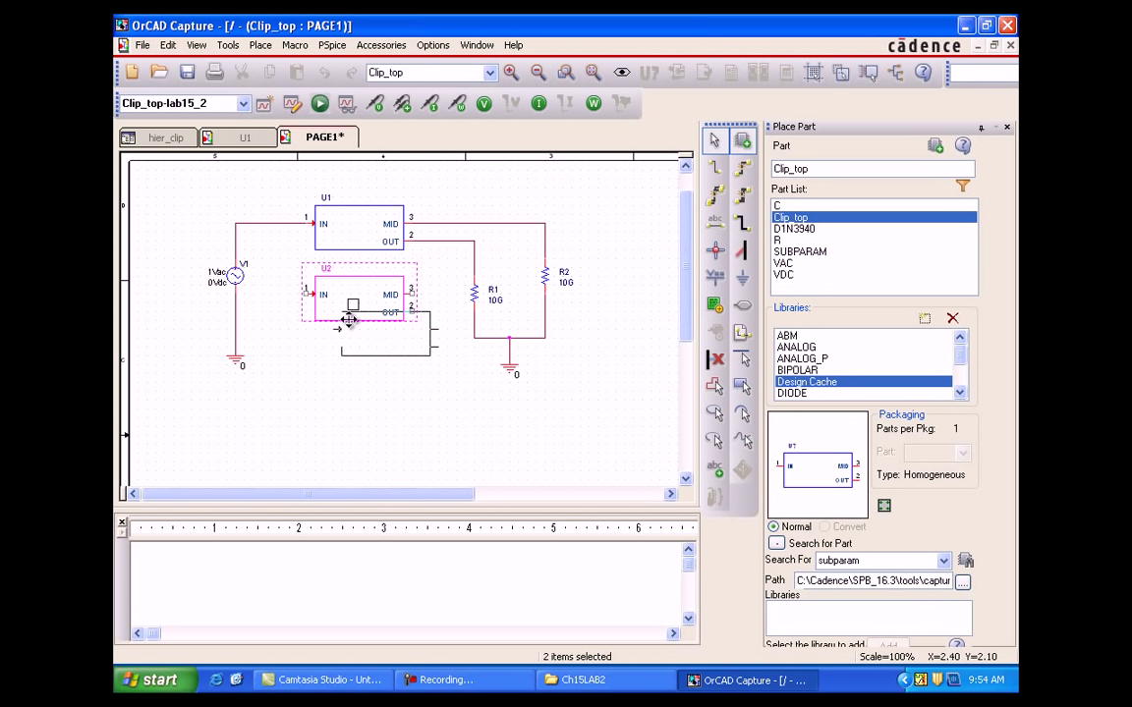
key(Escape)
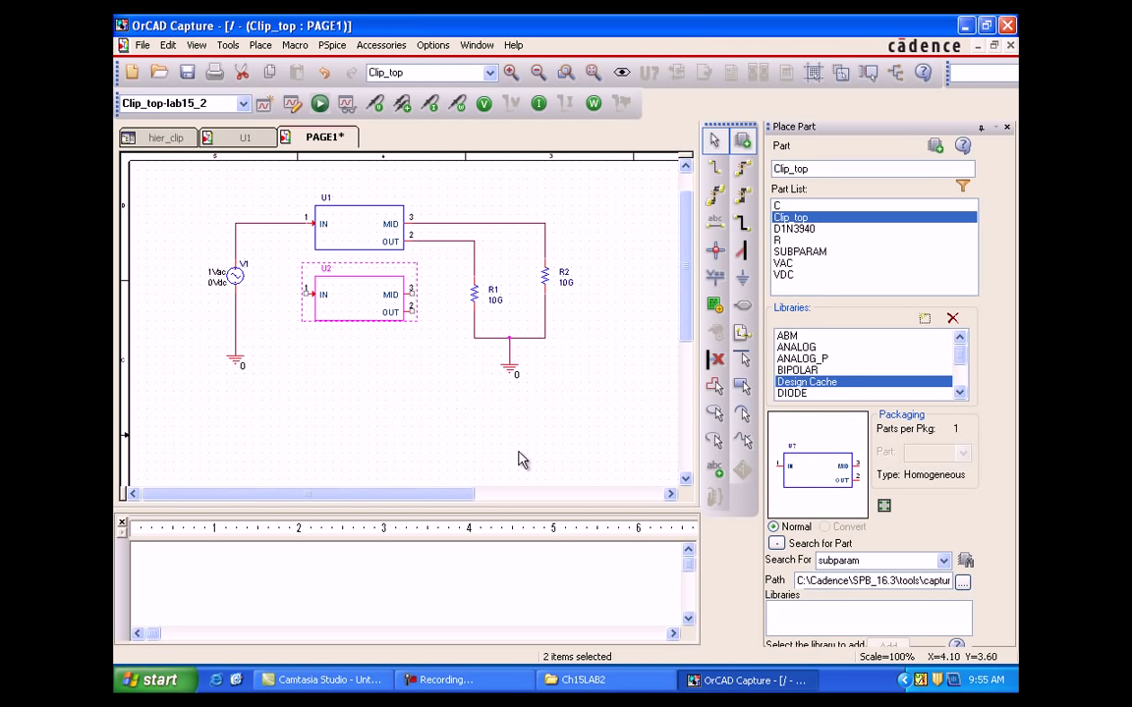
click(482, 384)
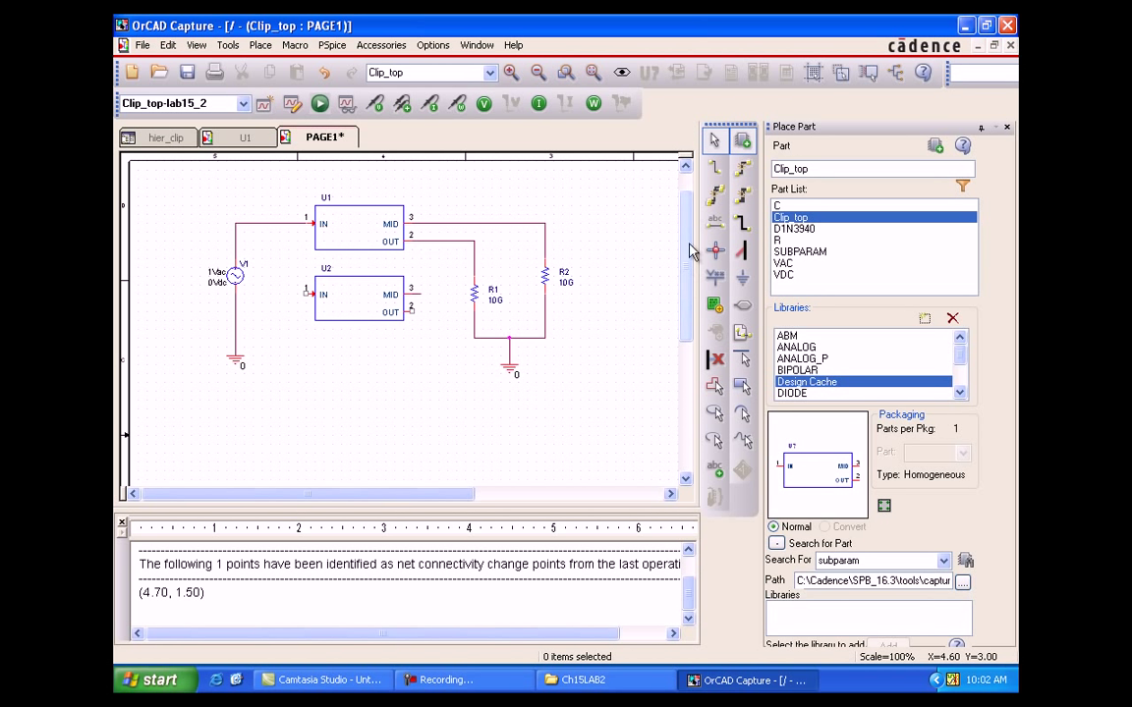
Close the part placement pane and wire U2's OUT pin to the net between U1's OUT pin and R1.
click(715, 171)
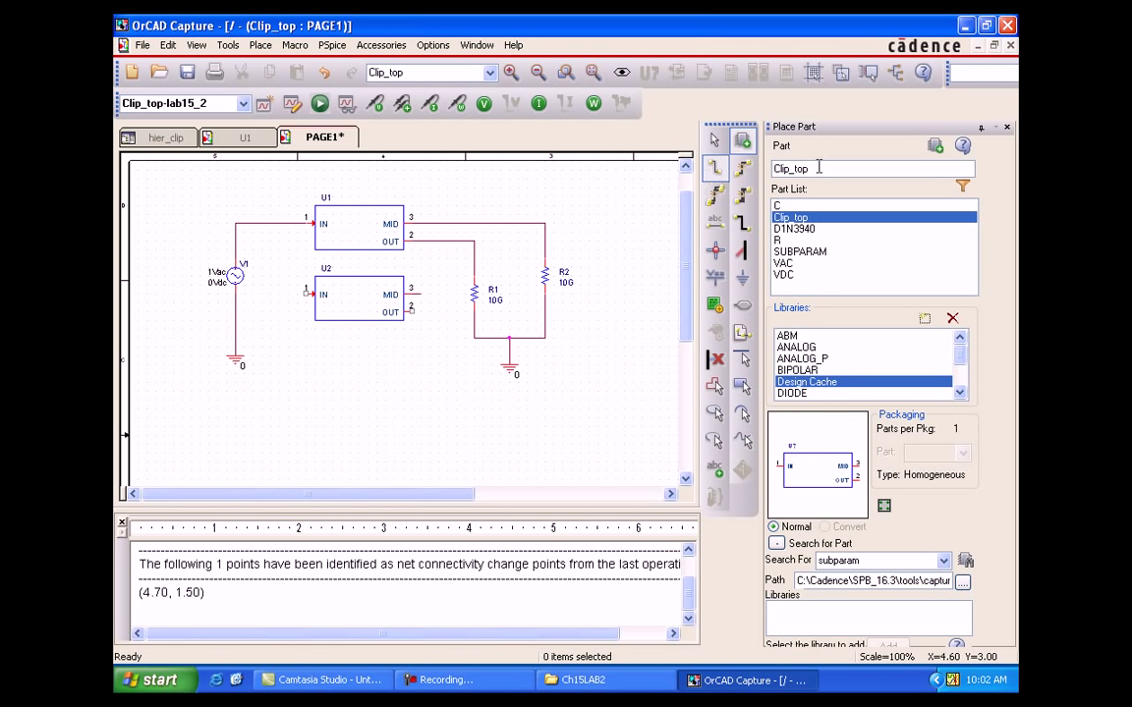
click(1007, 128)
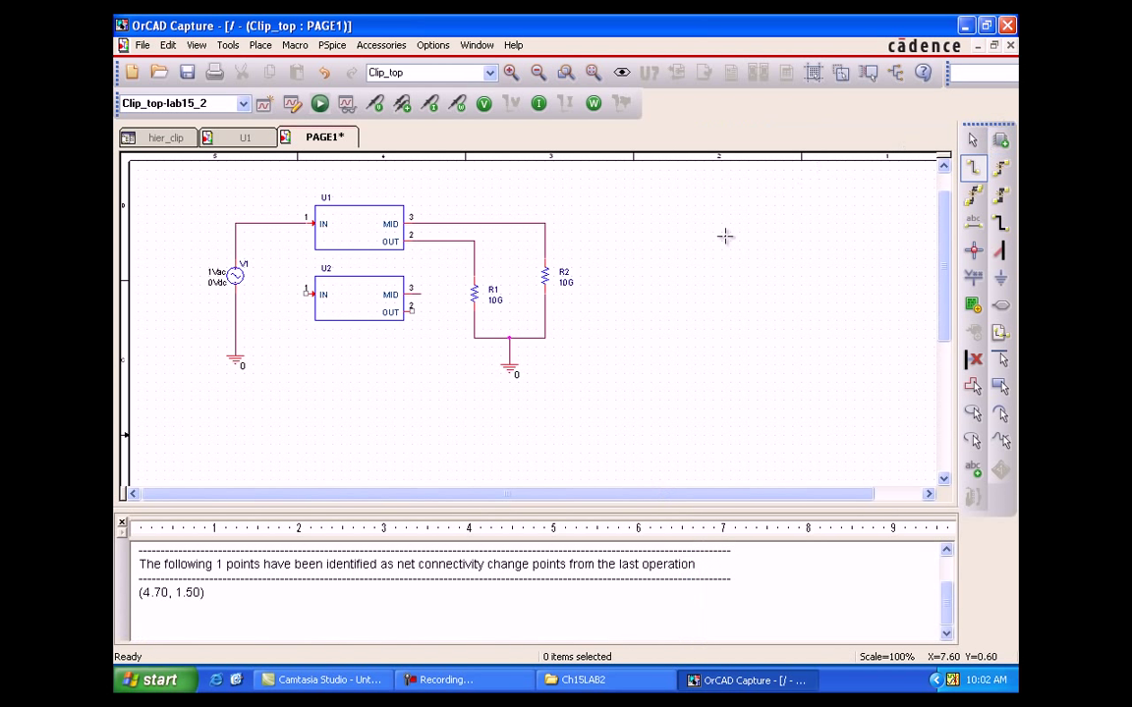
click(426, 311)
double_click(438, 312)
click(439, 309)
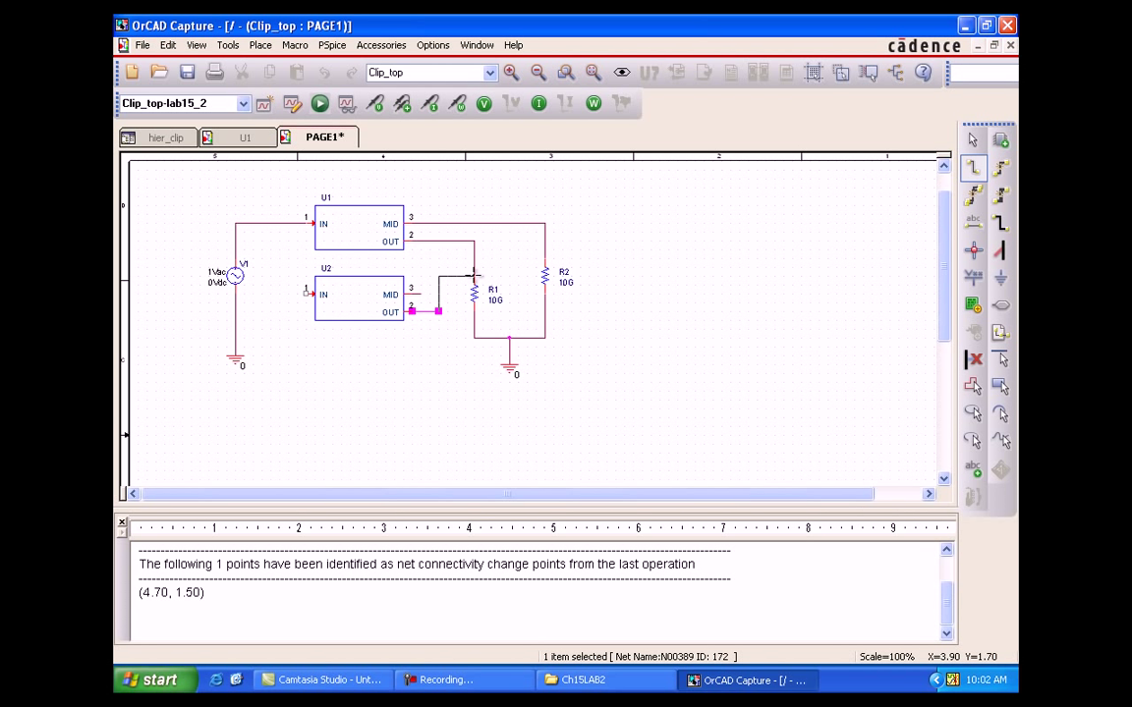
click(473, 275)
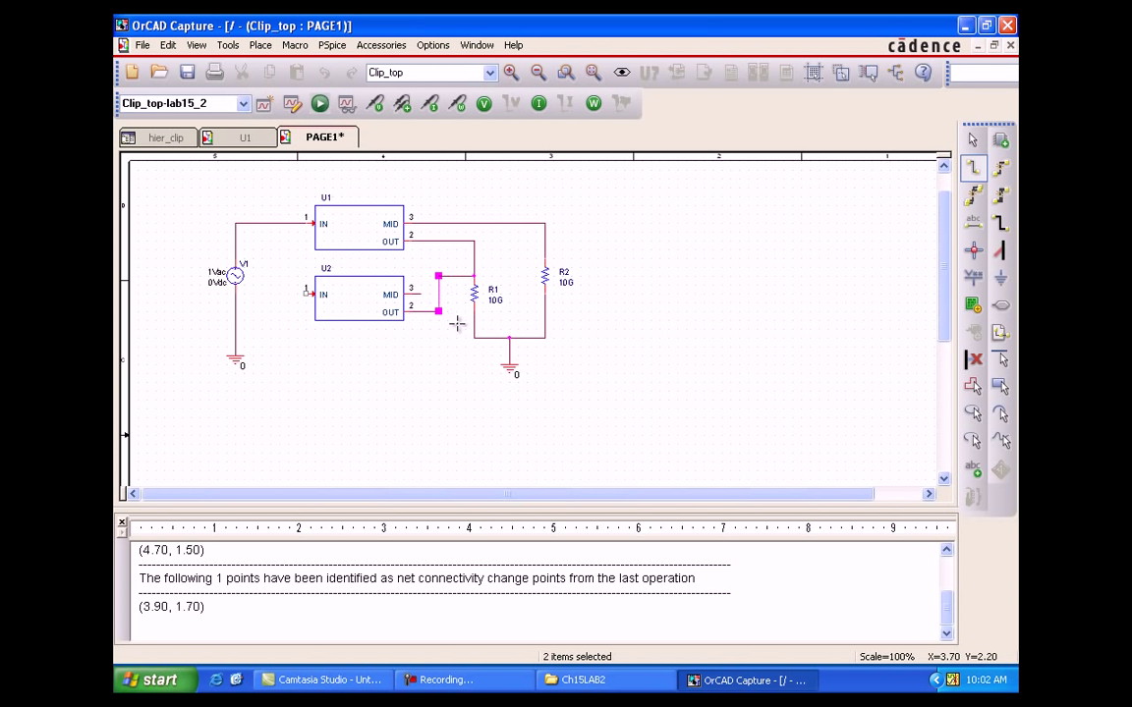
Wire U2's MID pin to the net between U1's MID pin and the upper end of R2.
click(421, 258)
click(424, 259)
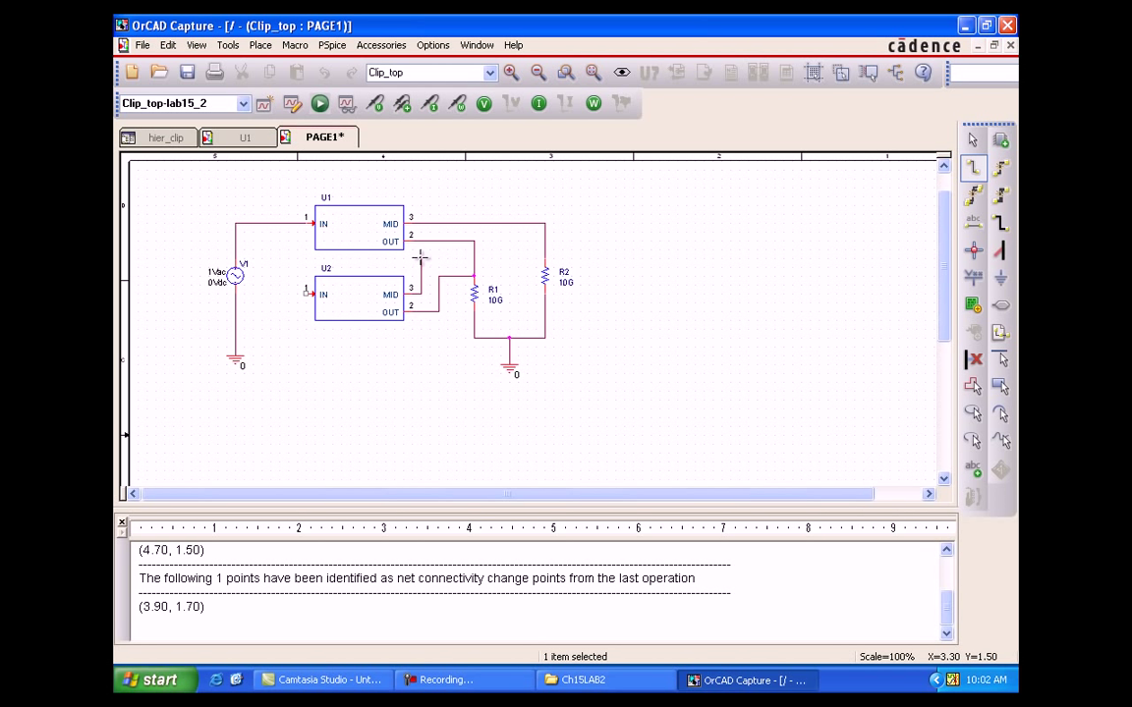
click(420, 258)
click(545, 257)
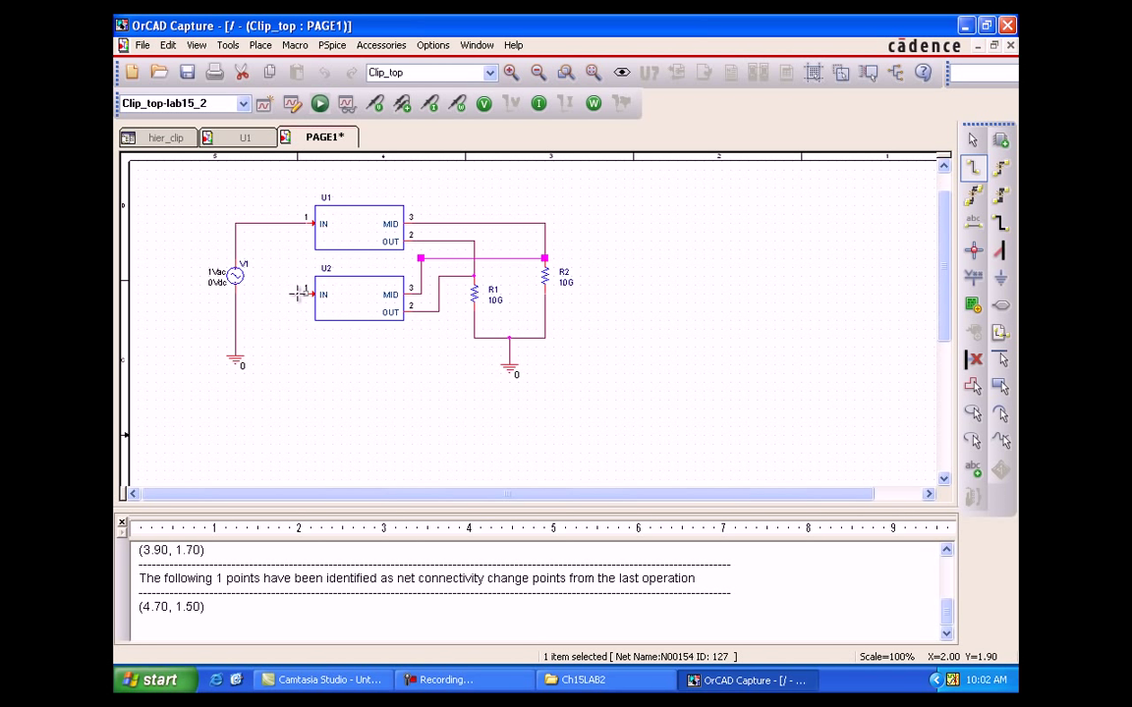
Wire U2's IN pin to the net between source V1 and U1's IN pin.
click(298, 294)
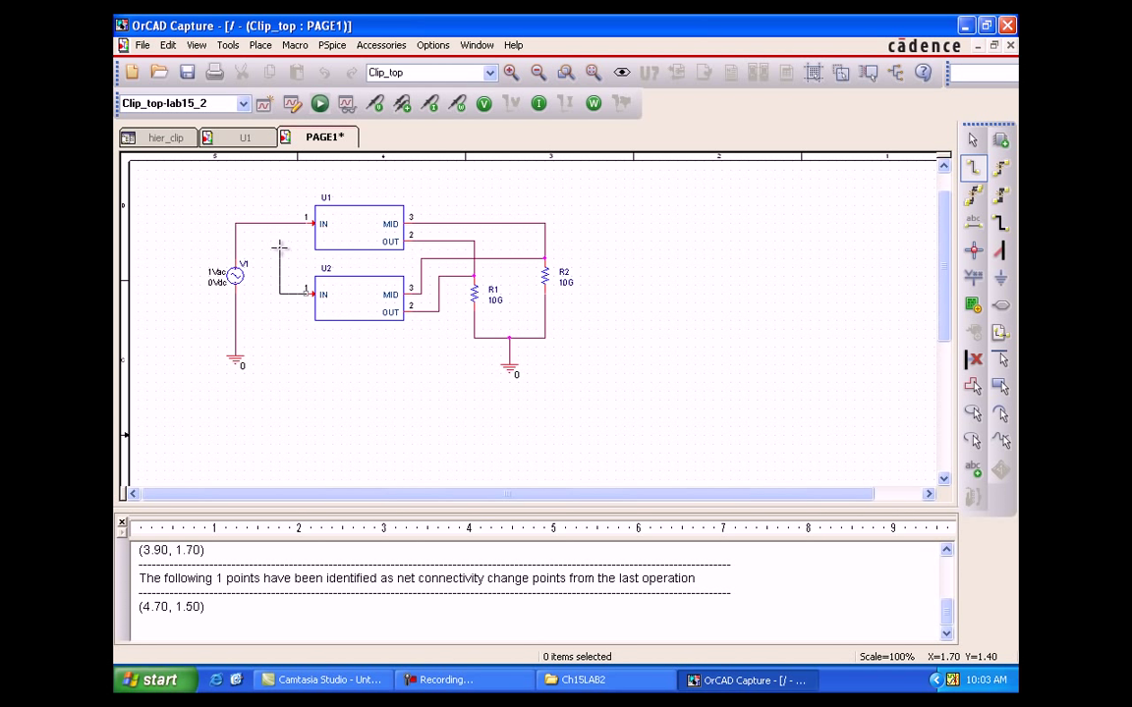
click(279, 245)
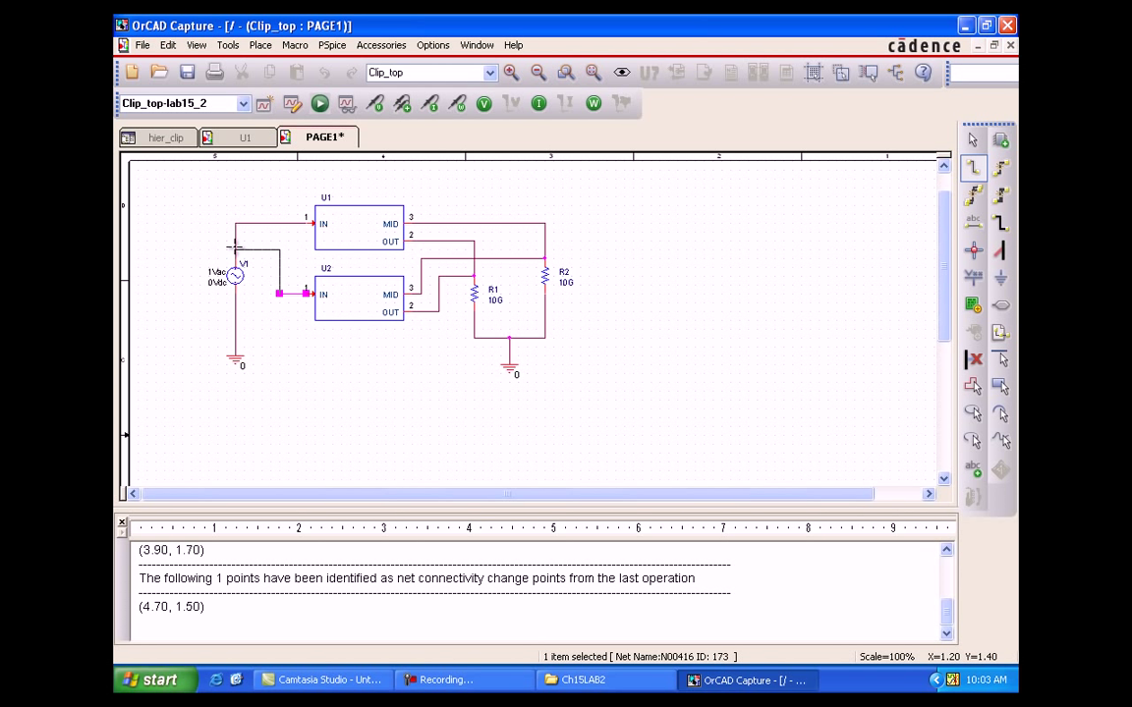
click(236, 249)
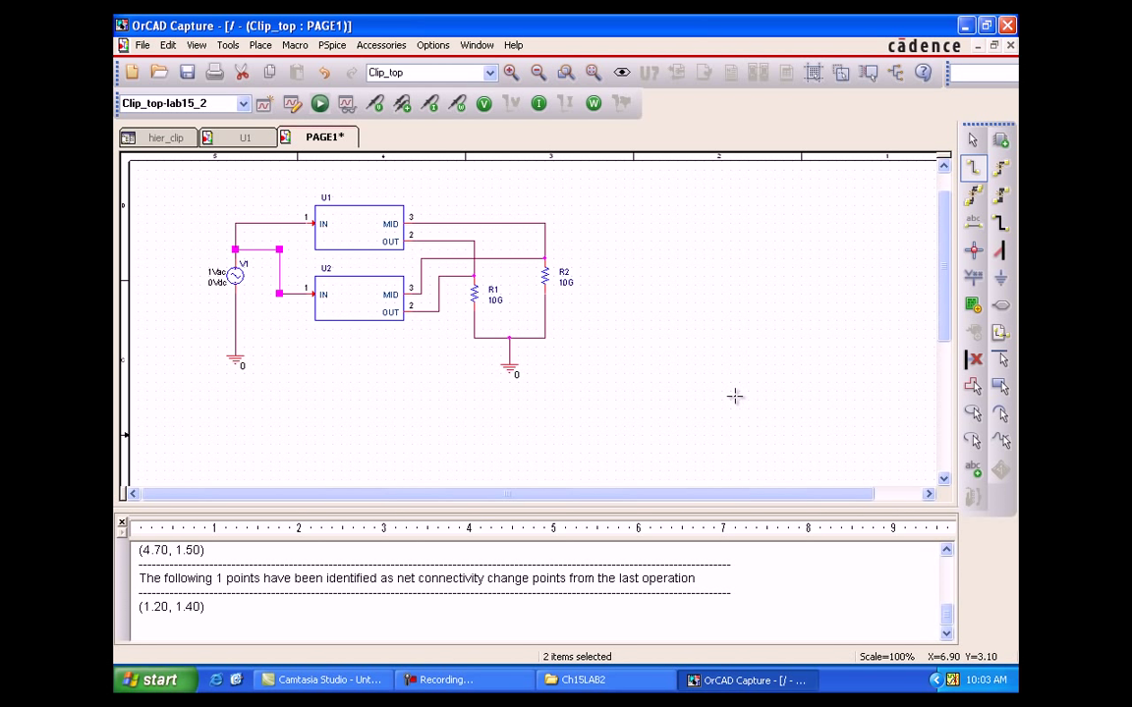
Leave the wiring mode and move block U2, with its connected wires, to just above U1.
key(Escape)
click(405, 329)
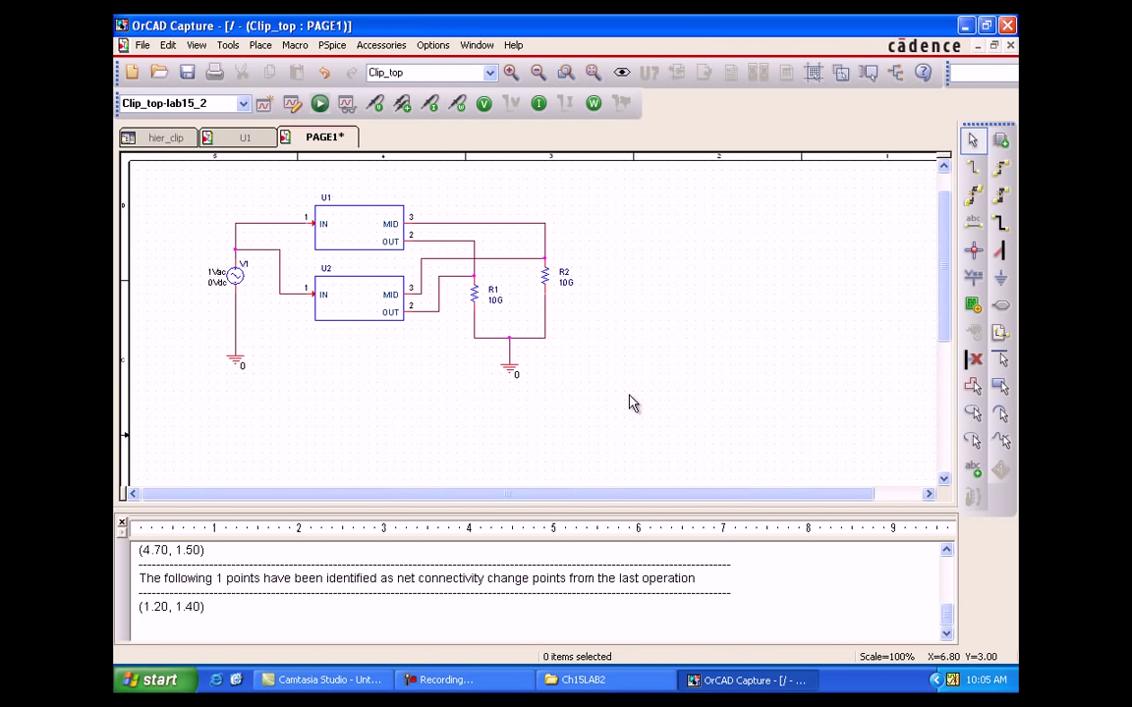
click(344, 313)
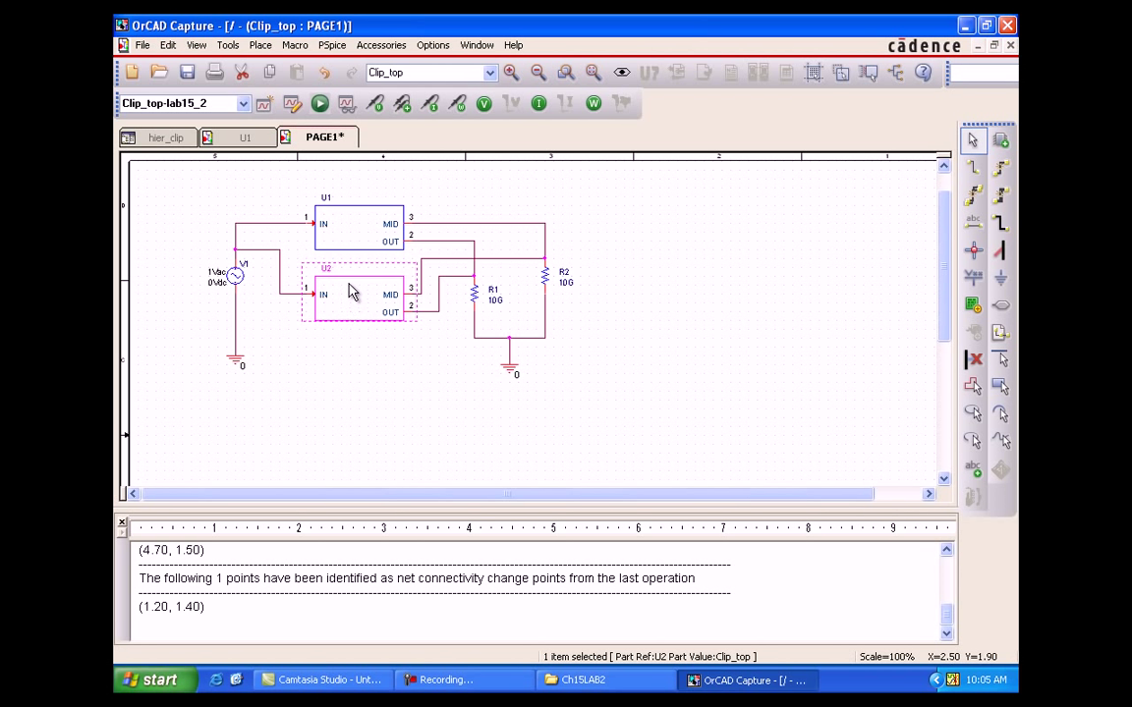
drag(352, 285, 354, 179)
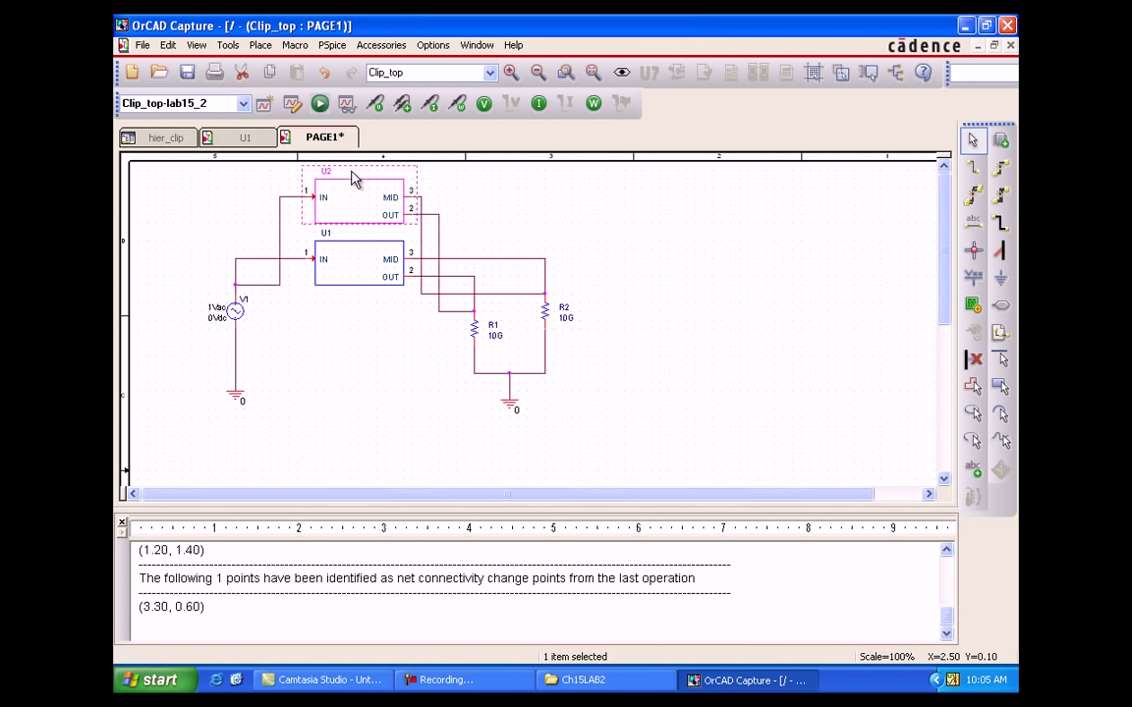
click(492, 241)
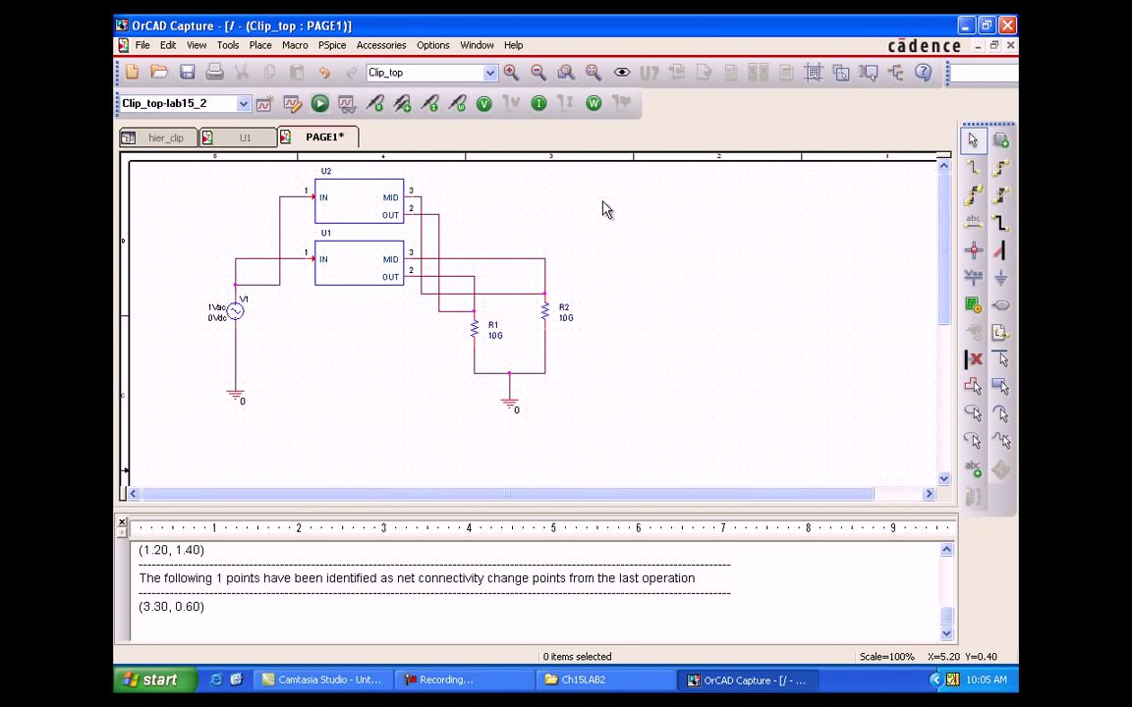
Reroute U2's MID and OUT wires so their vertical segments line up above R2 and R1, with the MID wire running horizontally.
click(421, 241)
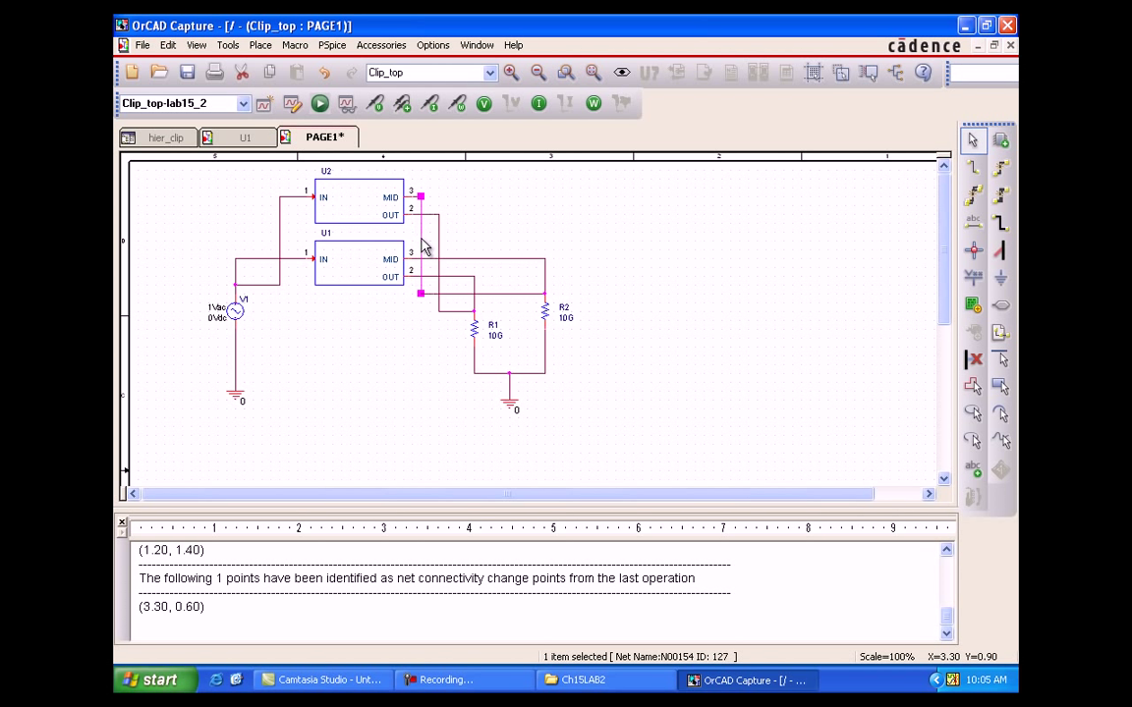
drag(423, 246, 548, 236)
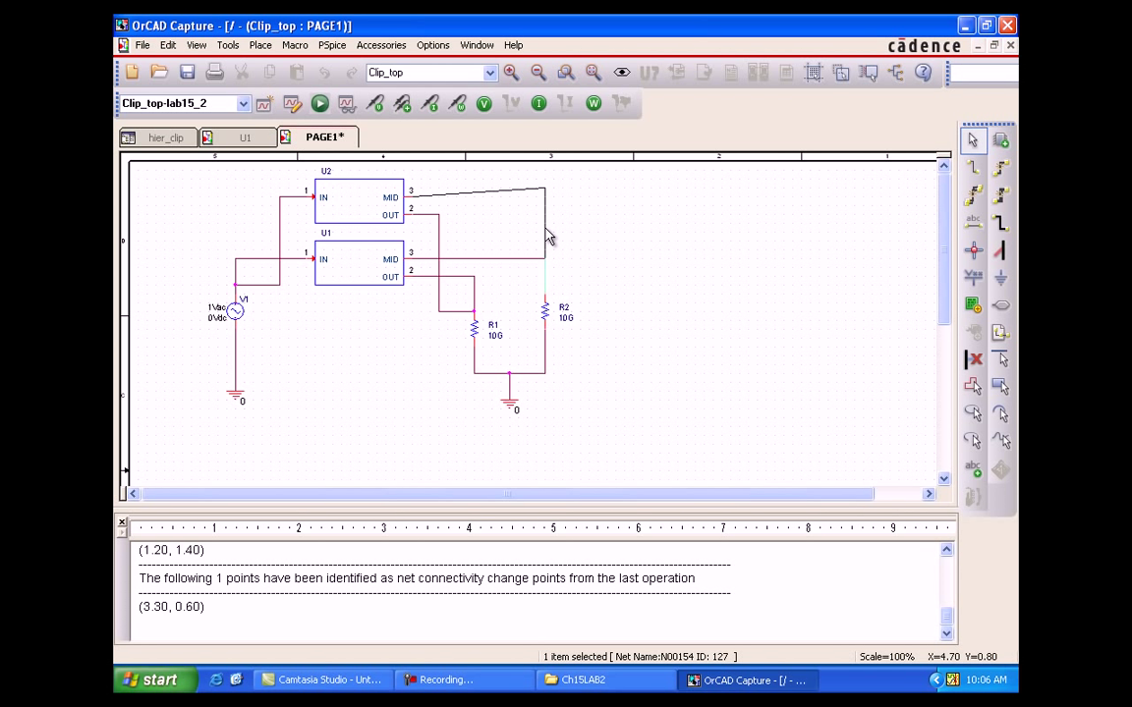
click(450, 251)
drag(439, 246, 479, 245)
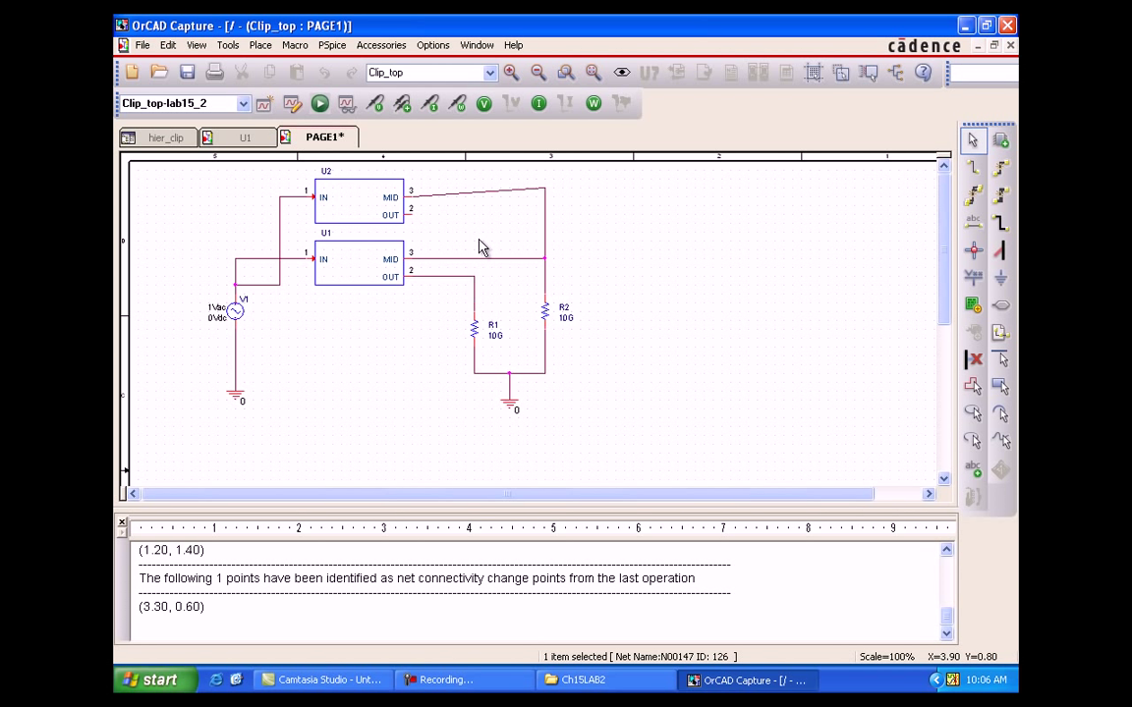
click(498, 247)
click(474, 208)
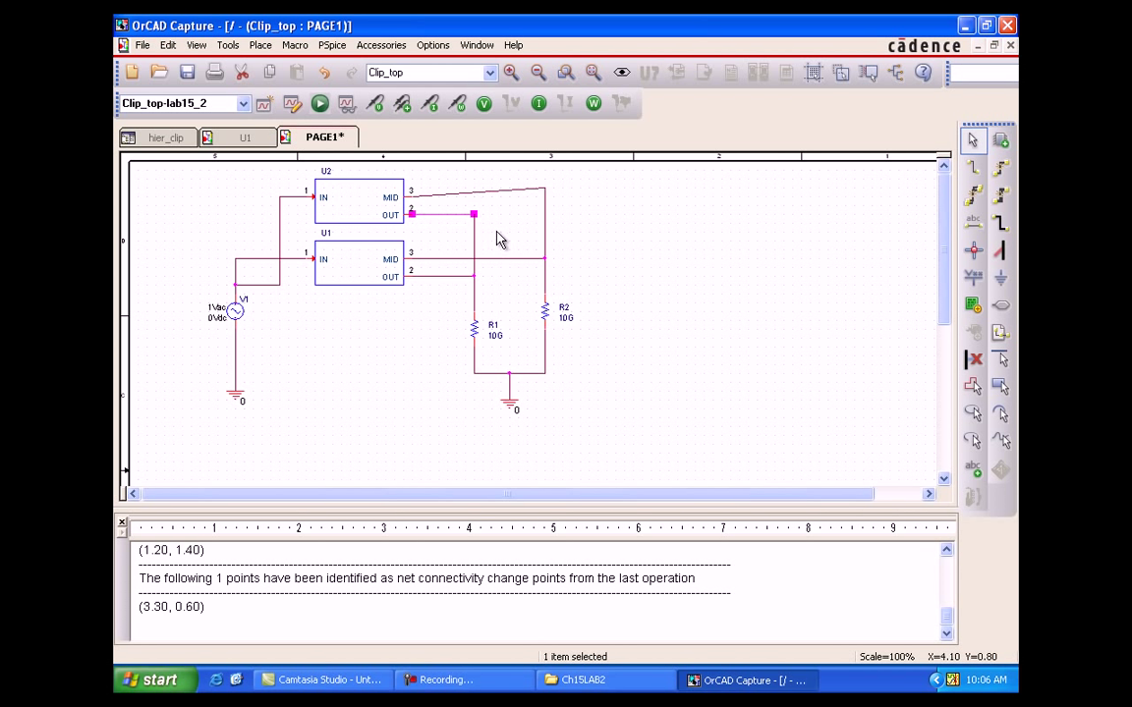
click(497, 195)
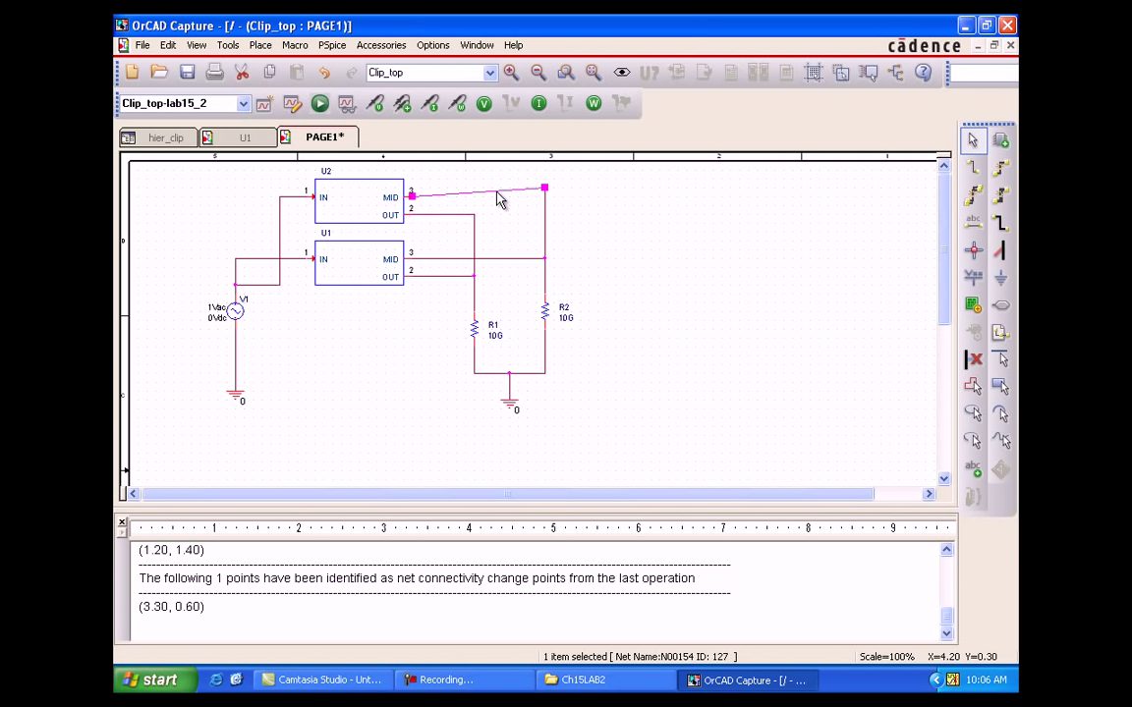
drag(497, 201, 506, 213)
click(623, 255)
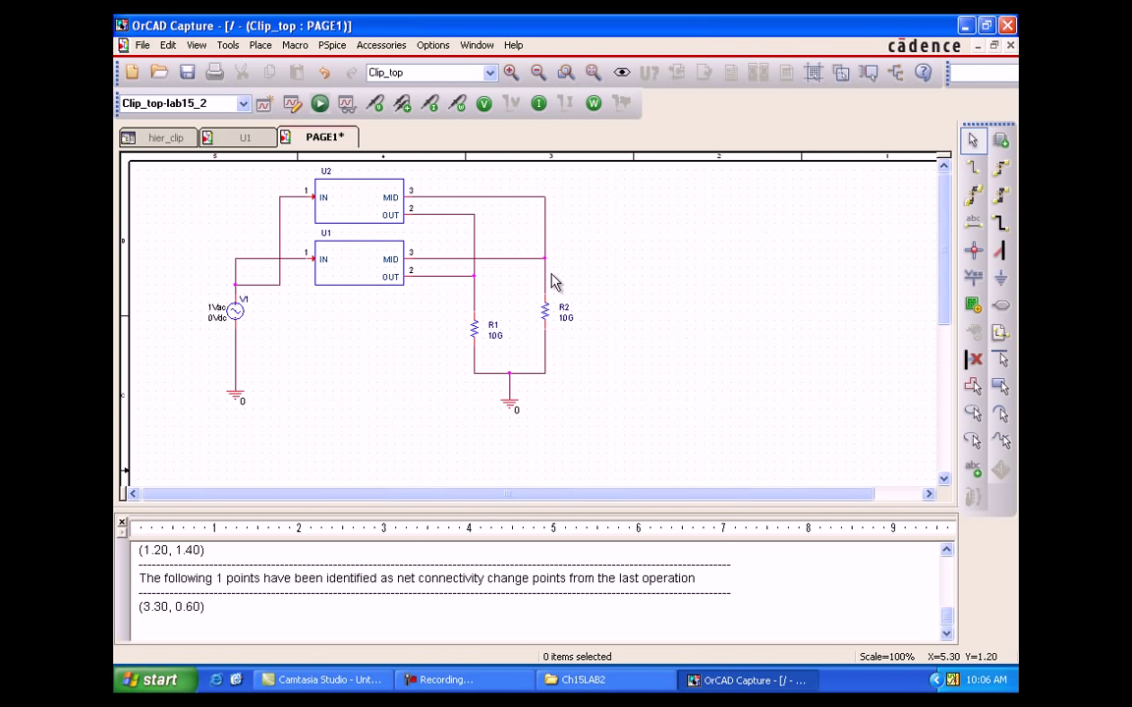
Shift the vertical segment of U2's IN wire into line with the vertical wire above source V1.
click(279, 239)
drag(280, 239, 240, 243)
click(243, 238)
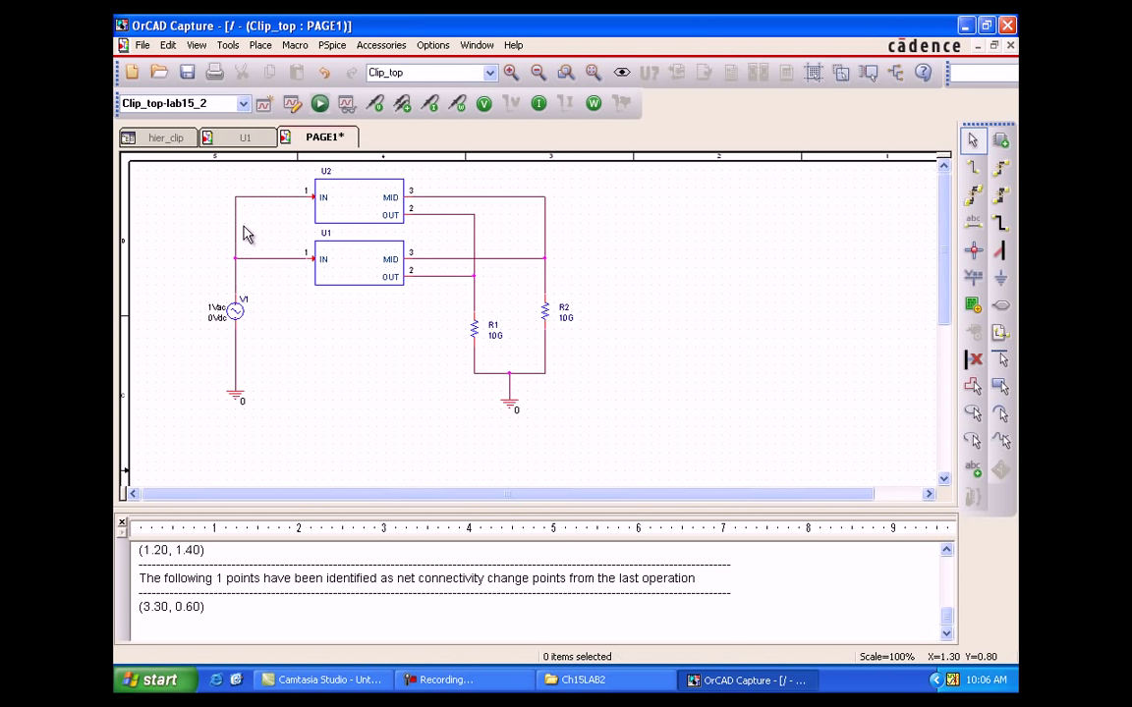
Change the part reference of the upper Clip_top block to U3.
click(327, 175)
double_click(327, 175)
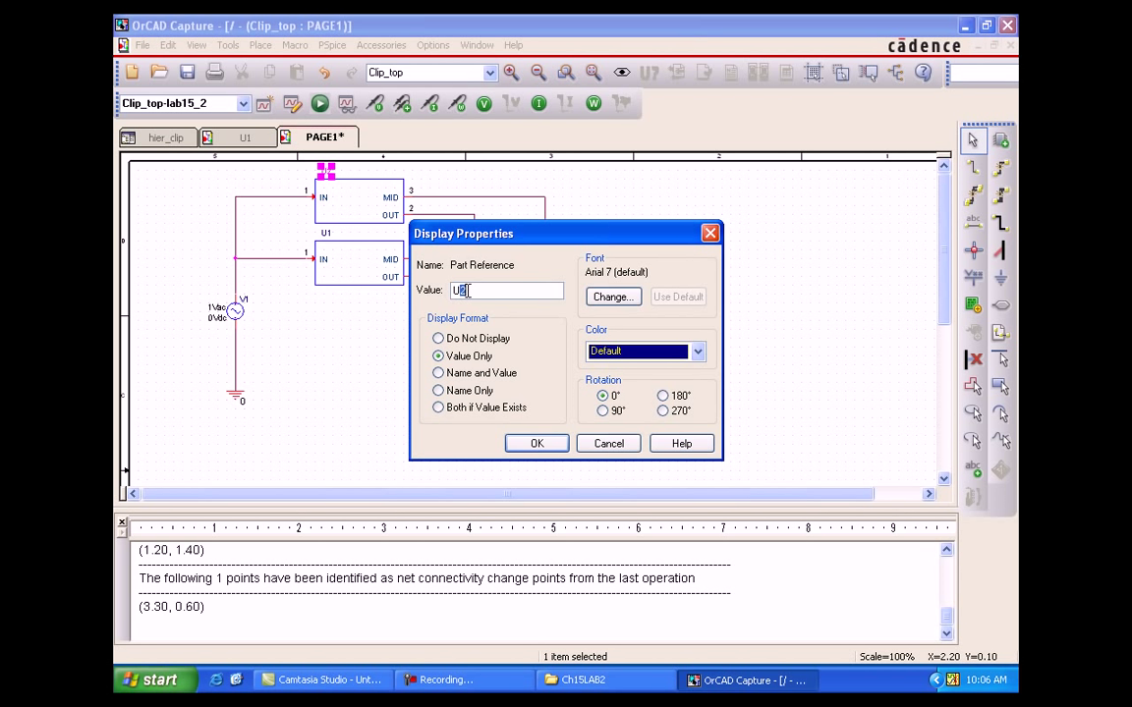
text(3)
click(533, 445)
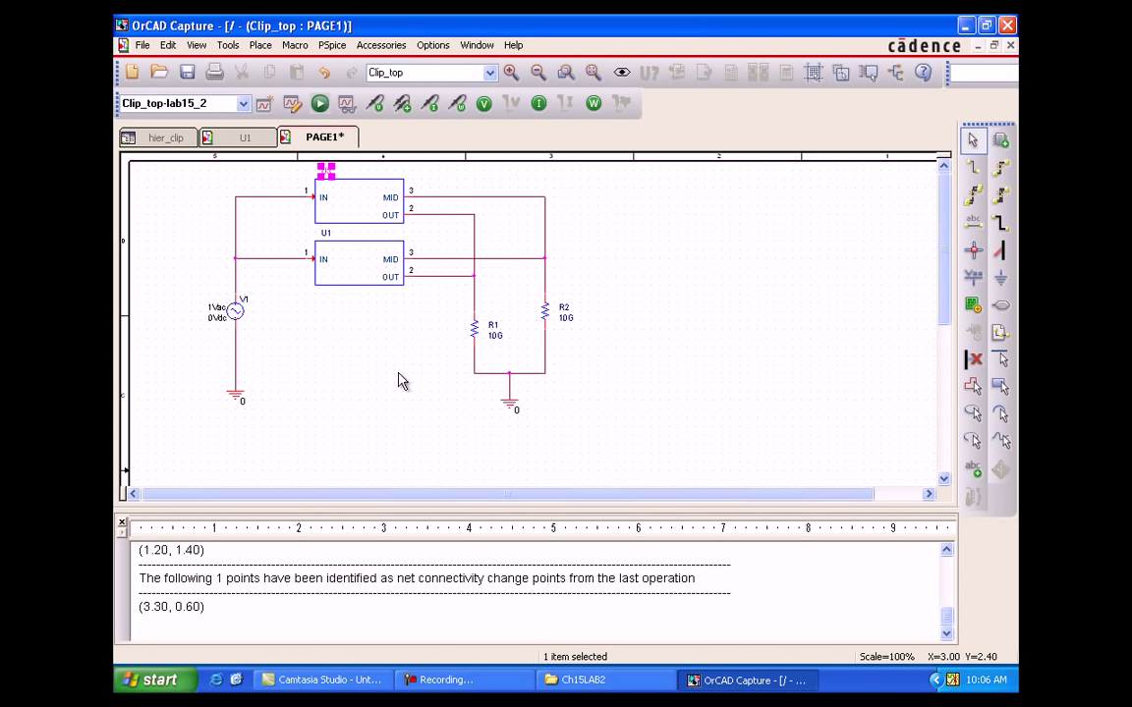
click(398, 381)
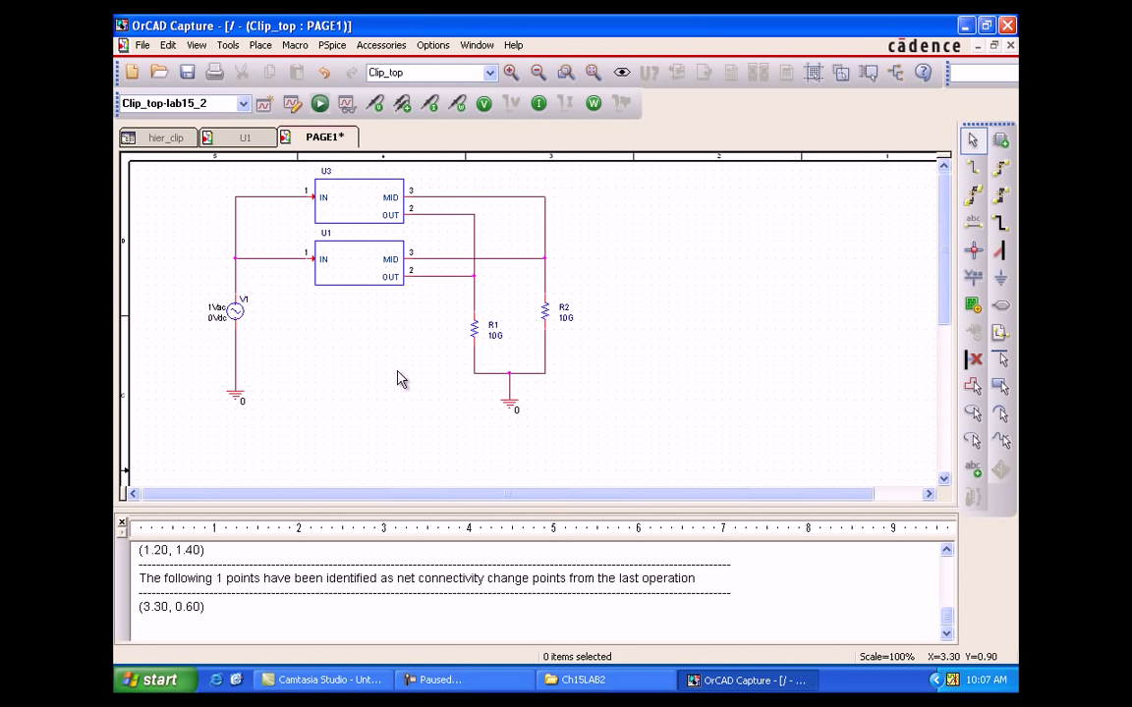
Add a property named RVAL with the value 100K to block U3 and apply it to the design.
click(405, 229)
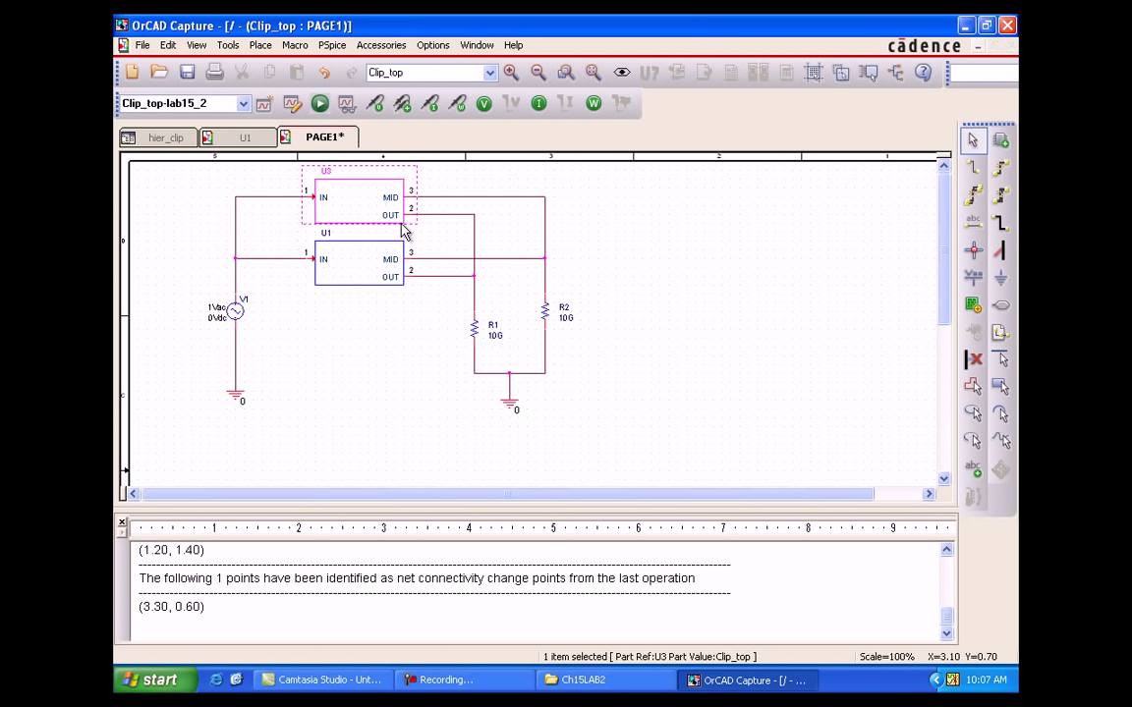
click(404, 230)
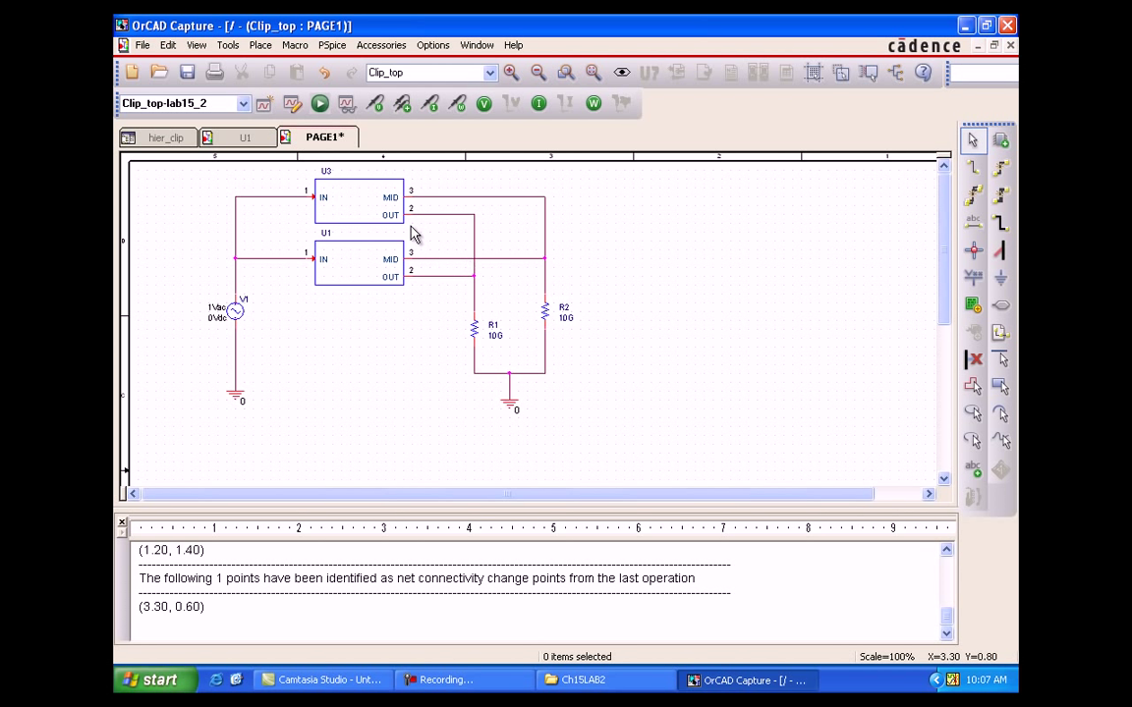
click(404, 229)
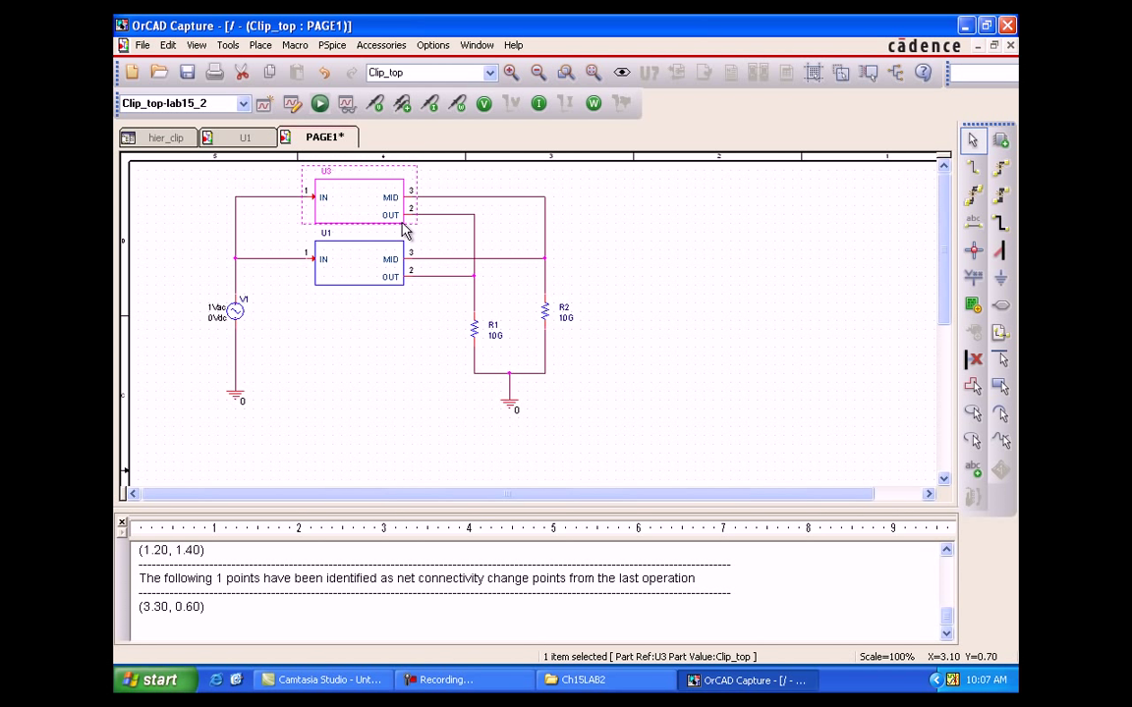
double_click(404, 230)
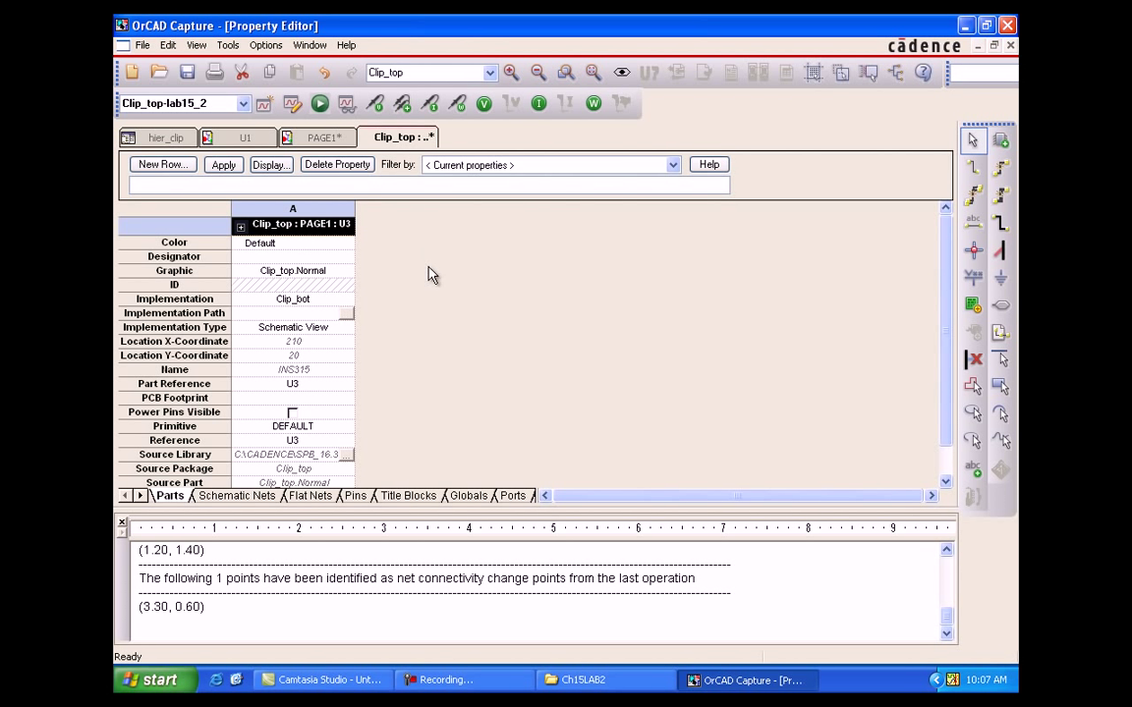
click(177, 164)
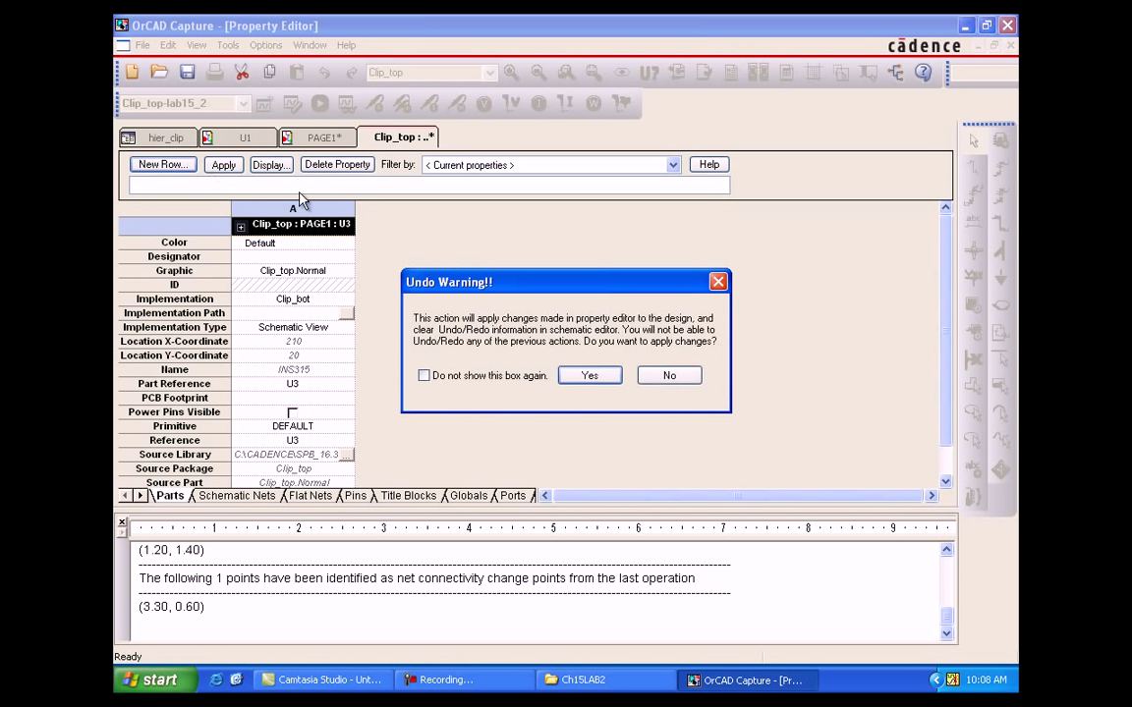
click(588, 377)
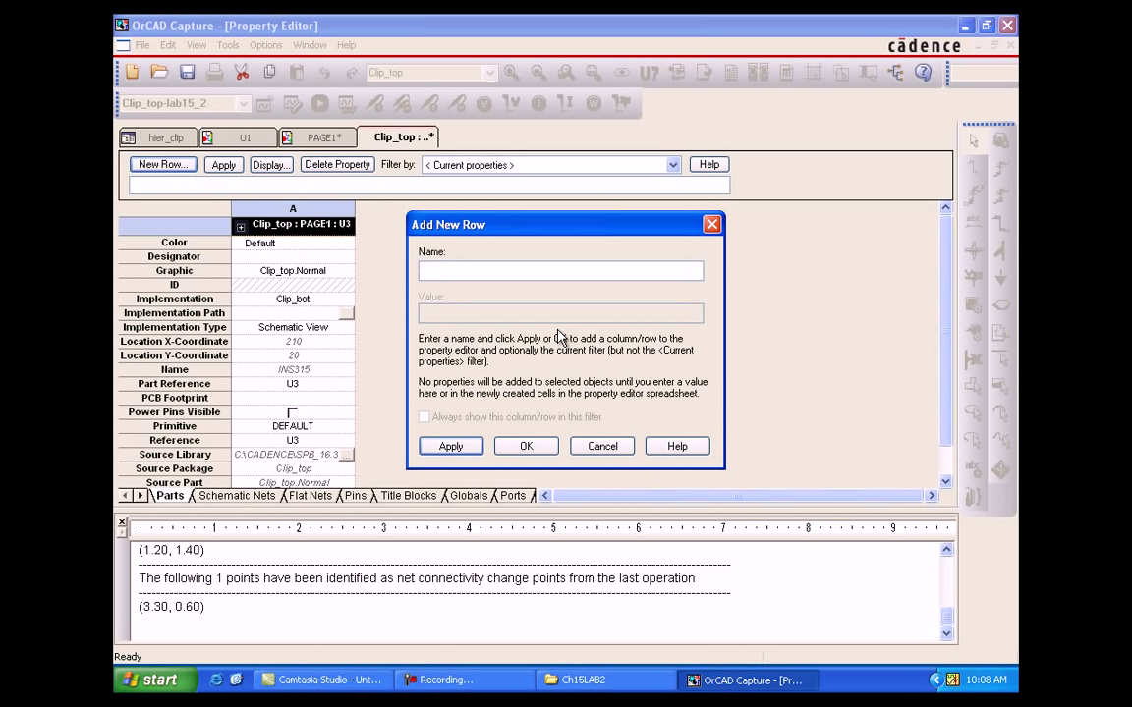
text(RVAL)
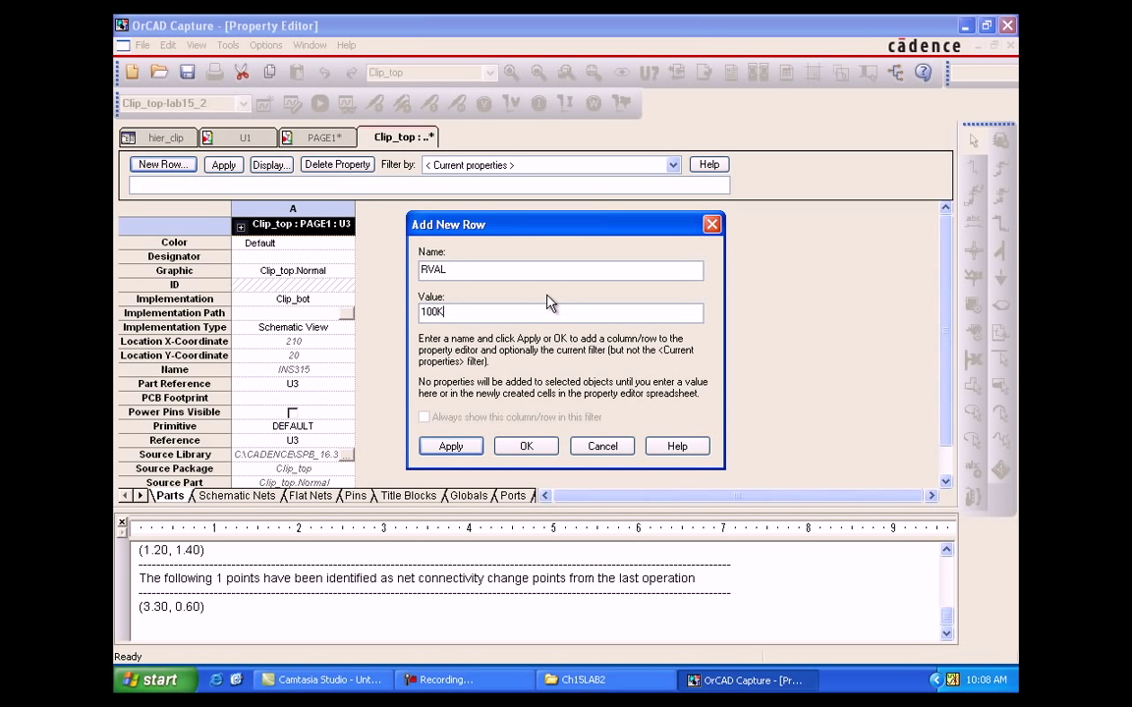
click(472, 447)
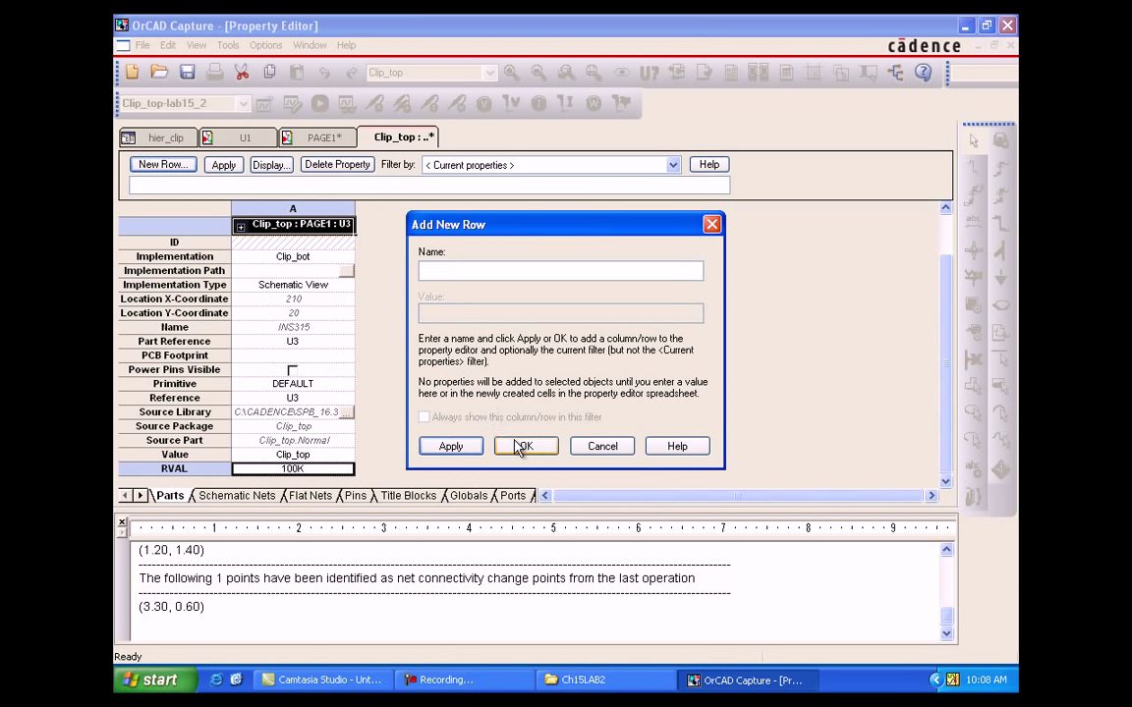
click(603, 447)
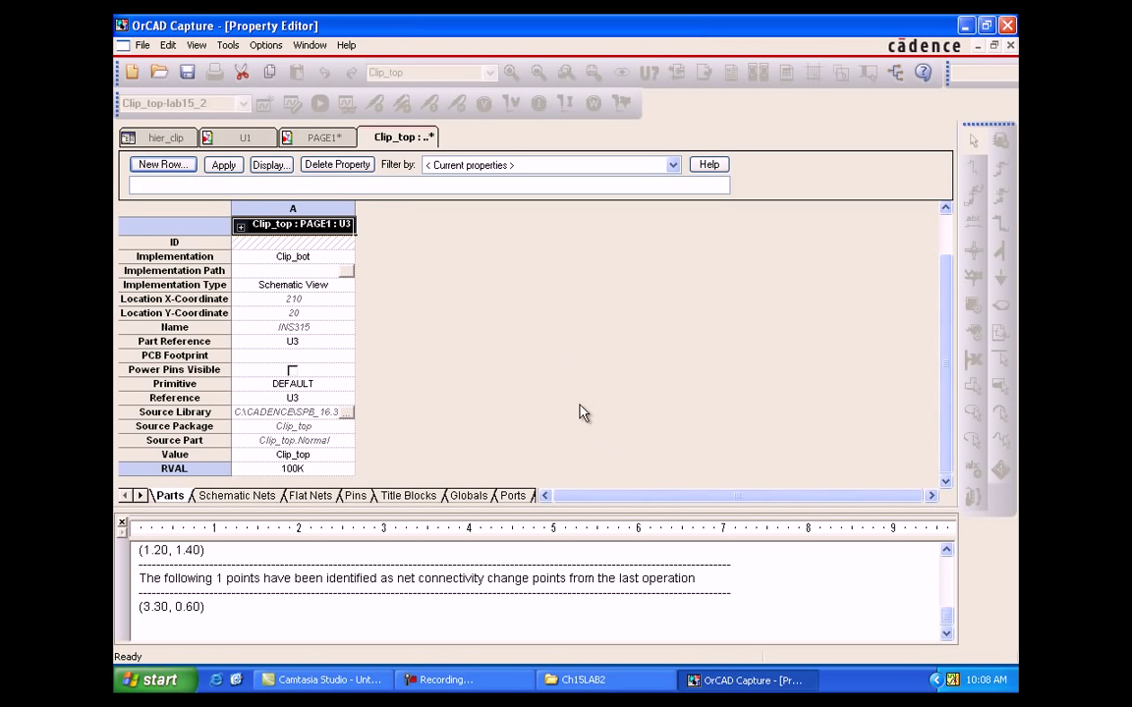
click(224, 164)
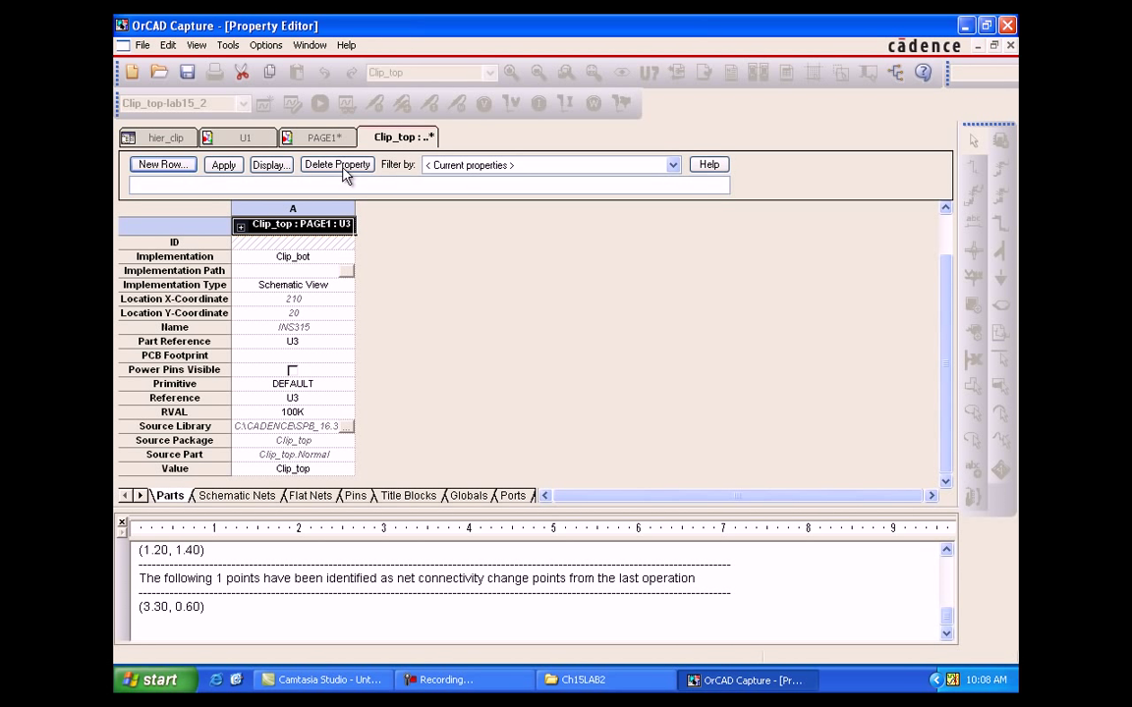
click(310, 162)
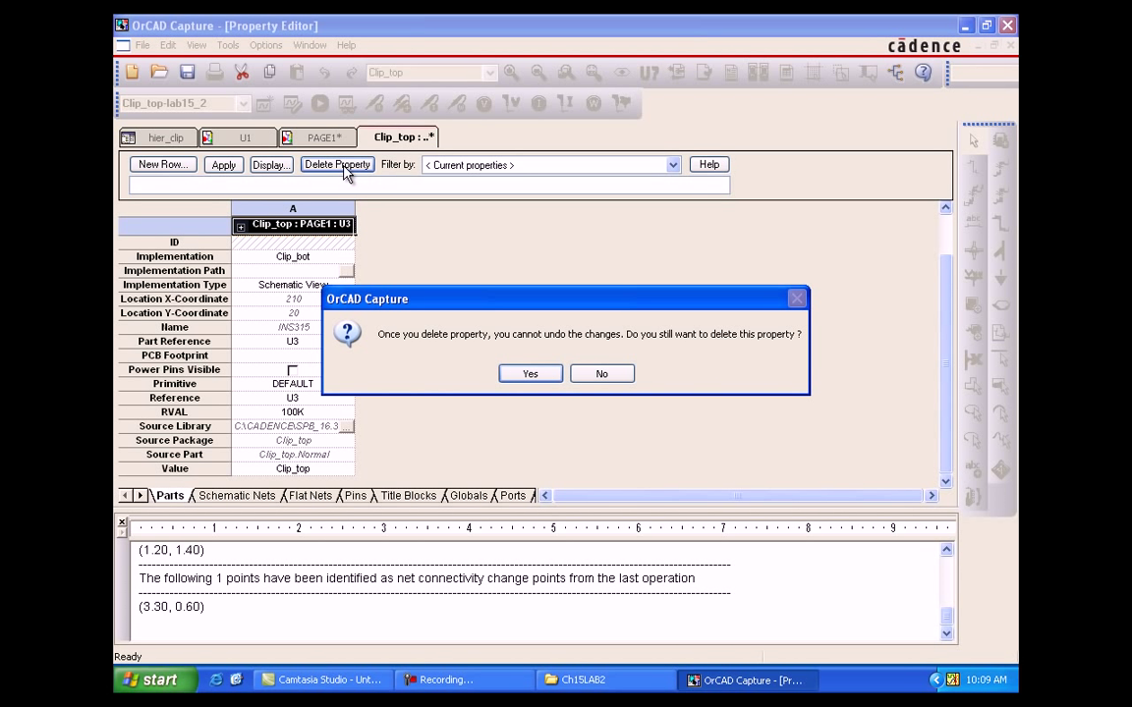
click(520, 377)
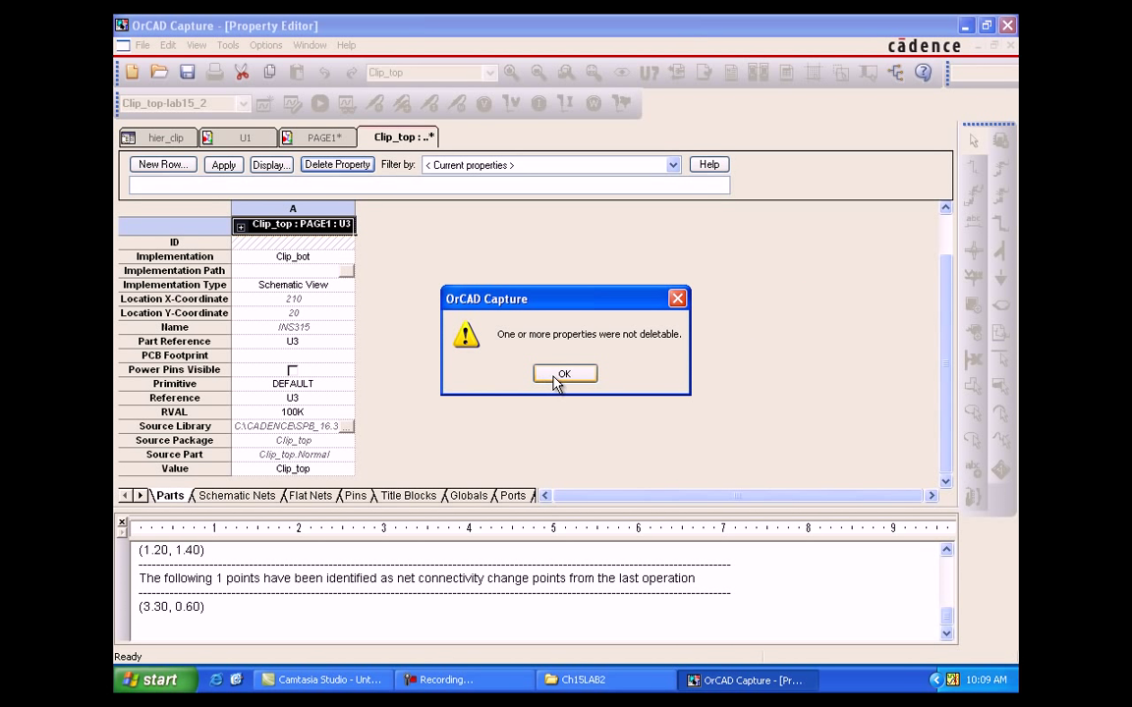
click(556, 376)
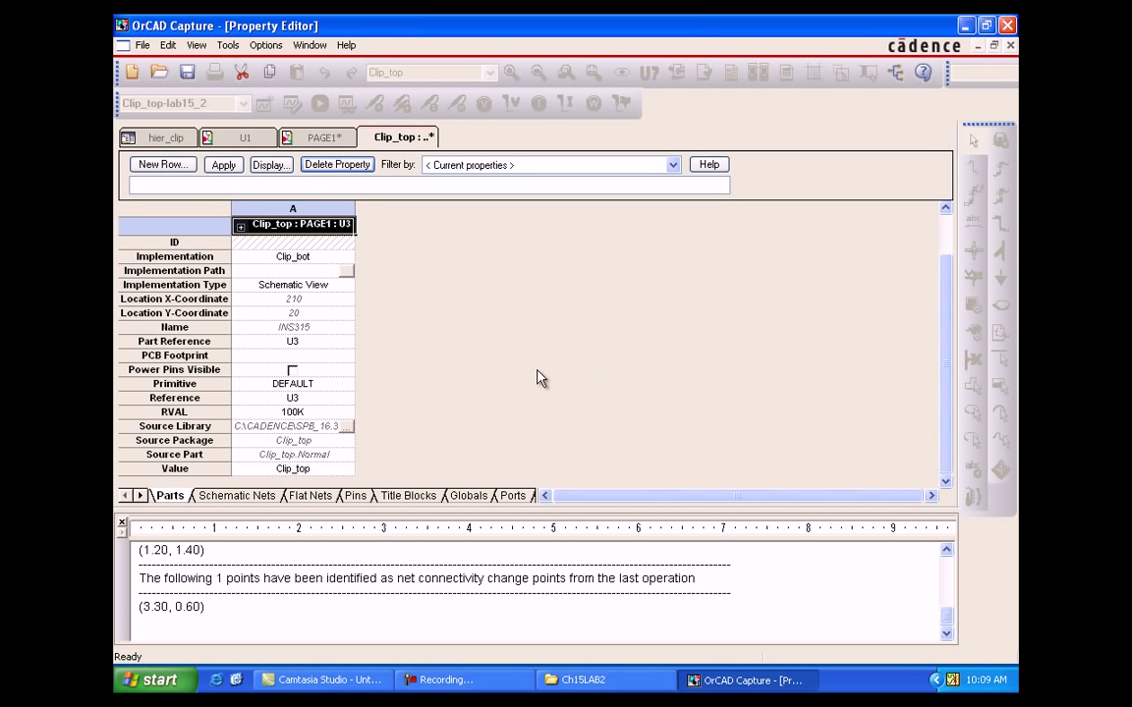
Display the name and value of U3's RVAL property on the schematic, and close the property editor.
click(1008, 48)
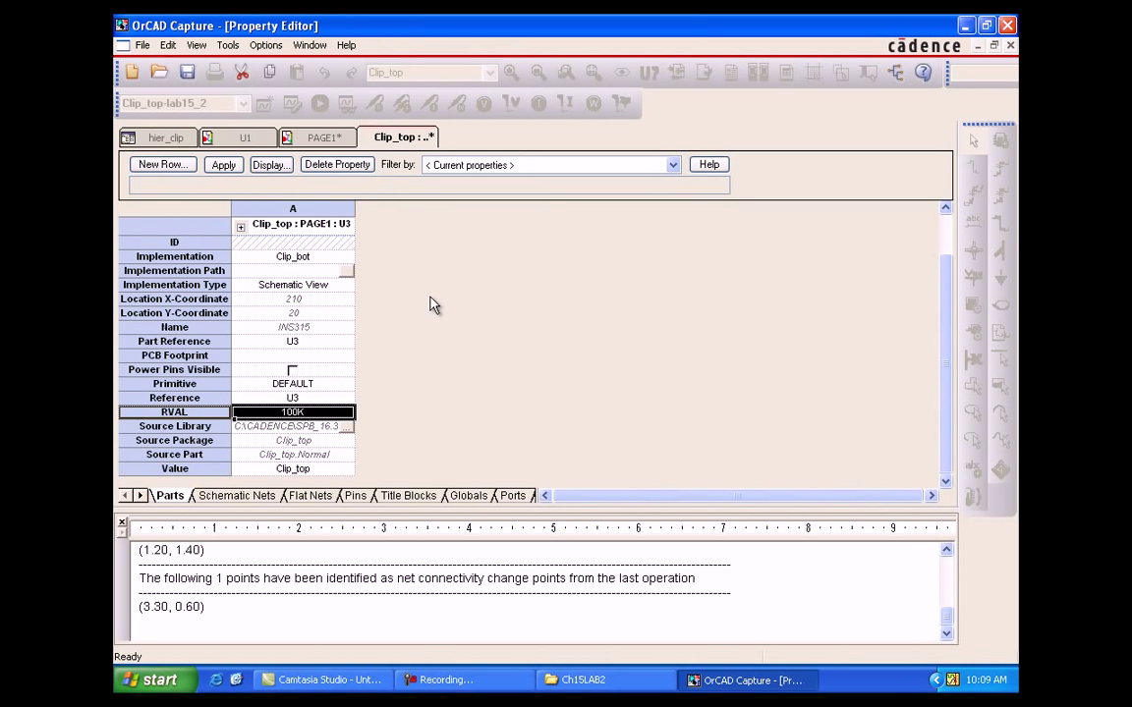
click(282, 169)
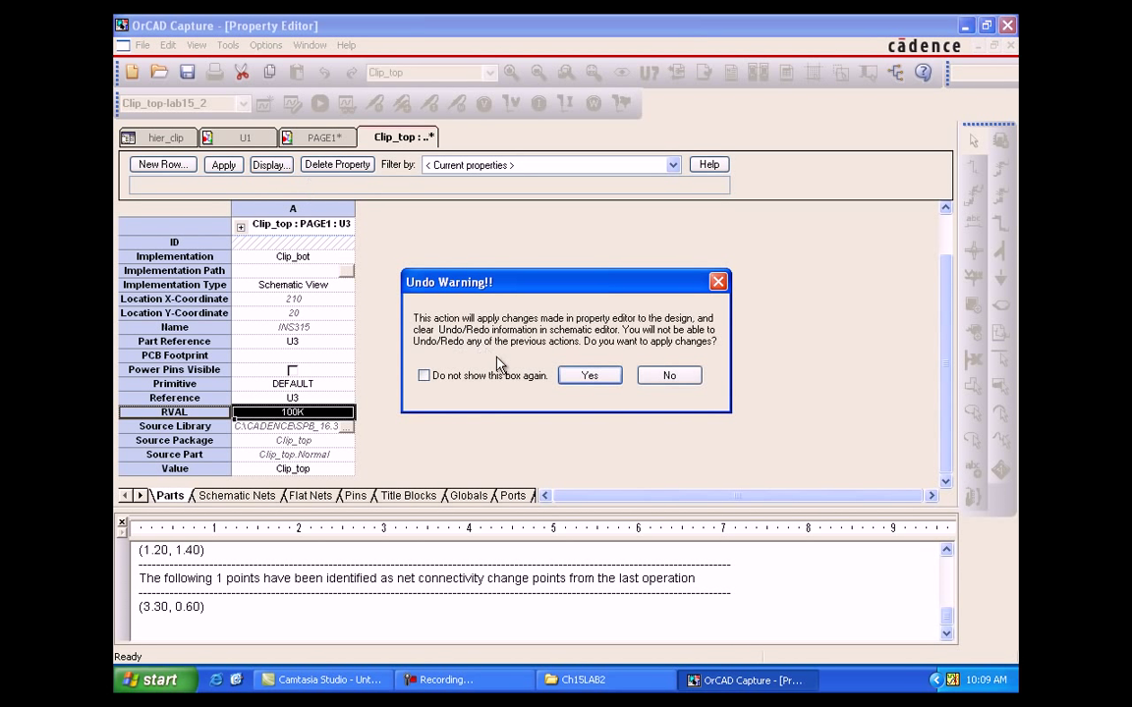
click(587, 376)
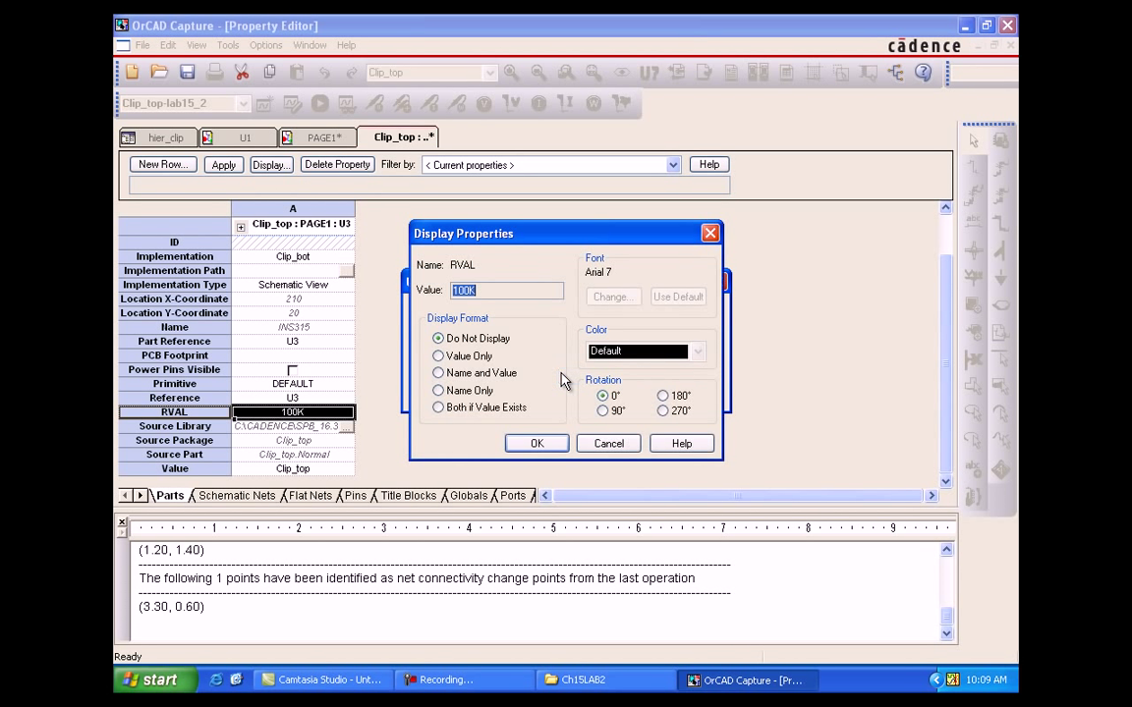
click(468, 375)
click(535, 445)
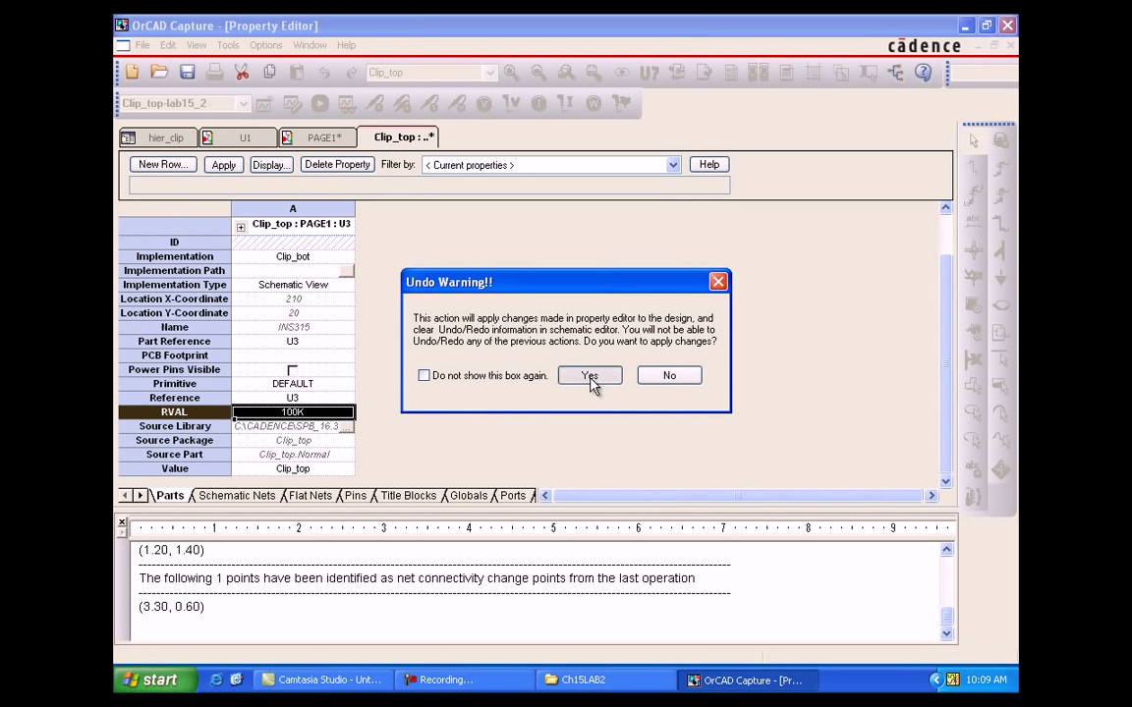
click(589, 377)
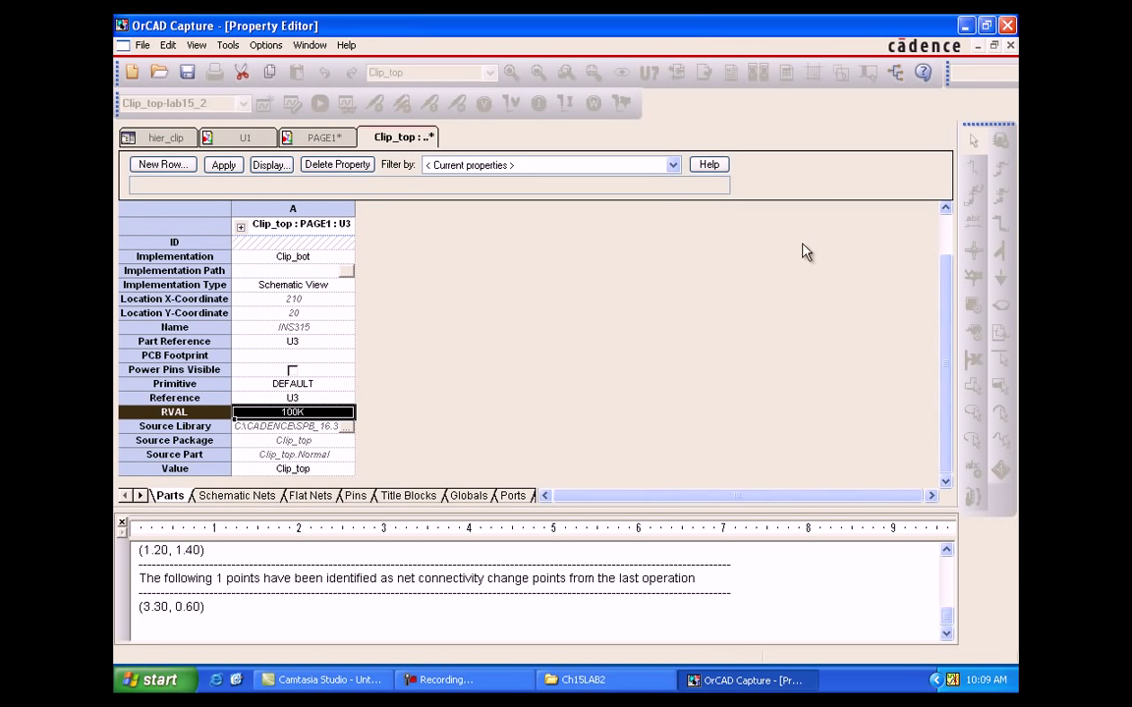
click(1009, 46)
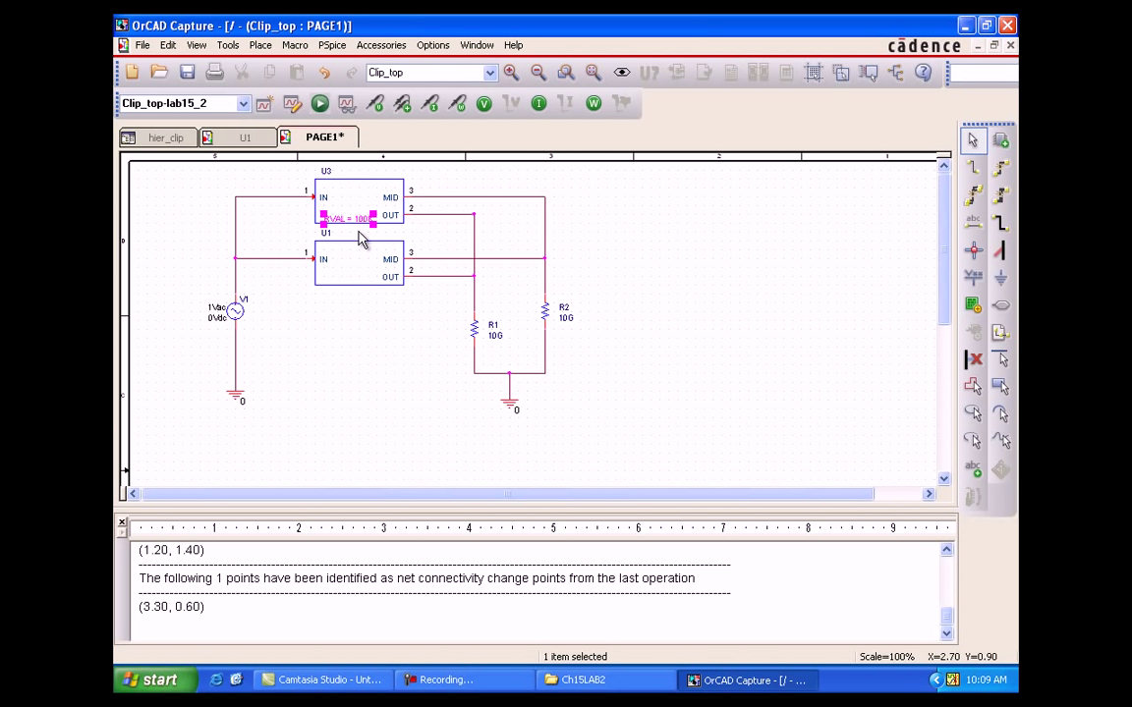
click(359, 235)
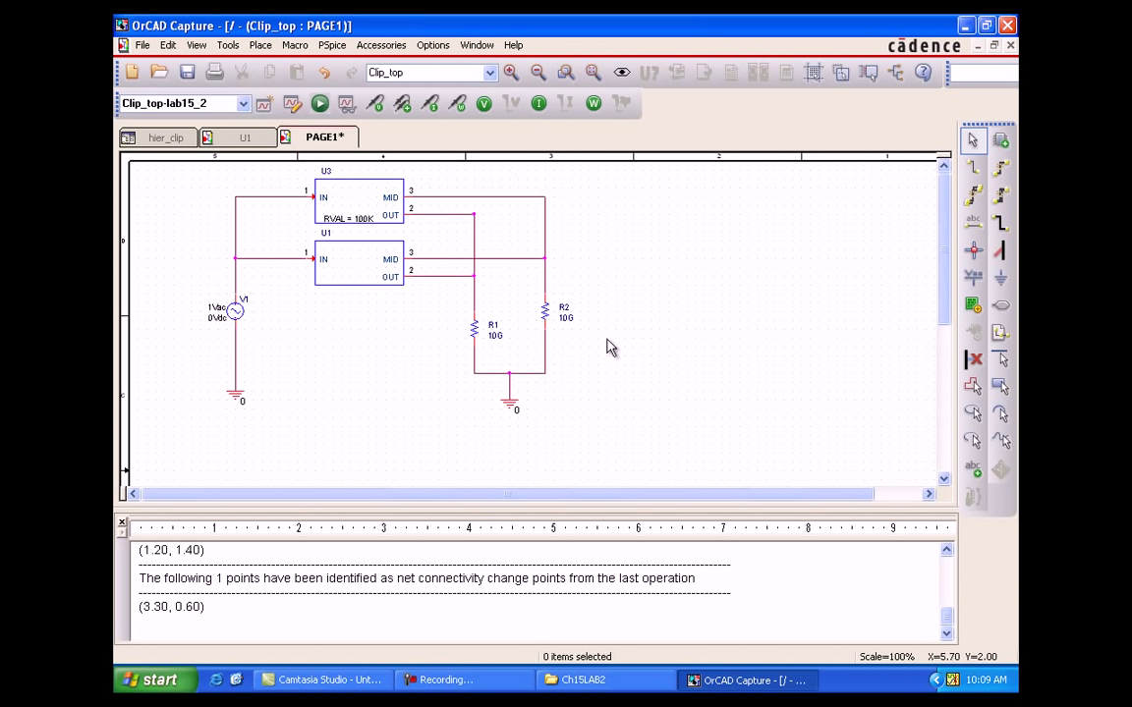
Add a property named RVAL with the value 20K to the lower Clip_top block U1.
click(373, 292)
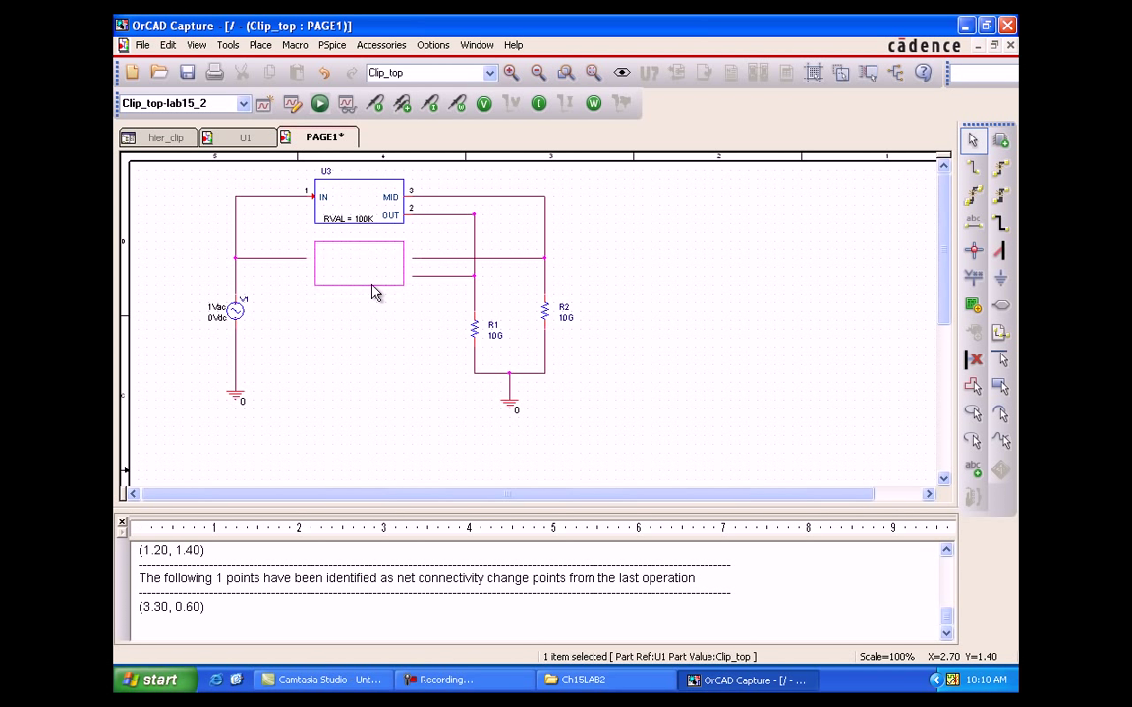
double_click(373, 292)
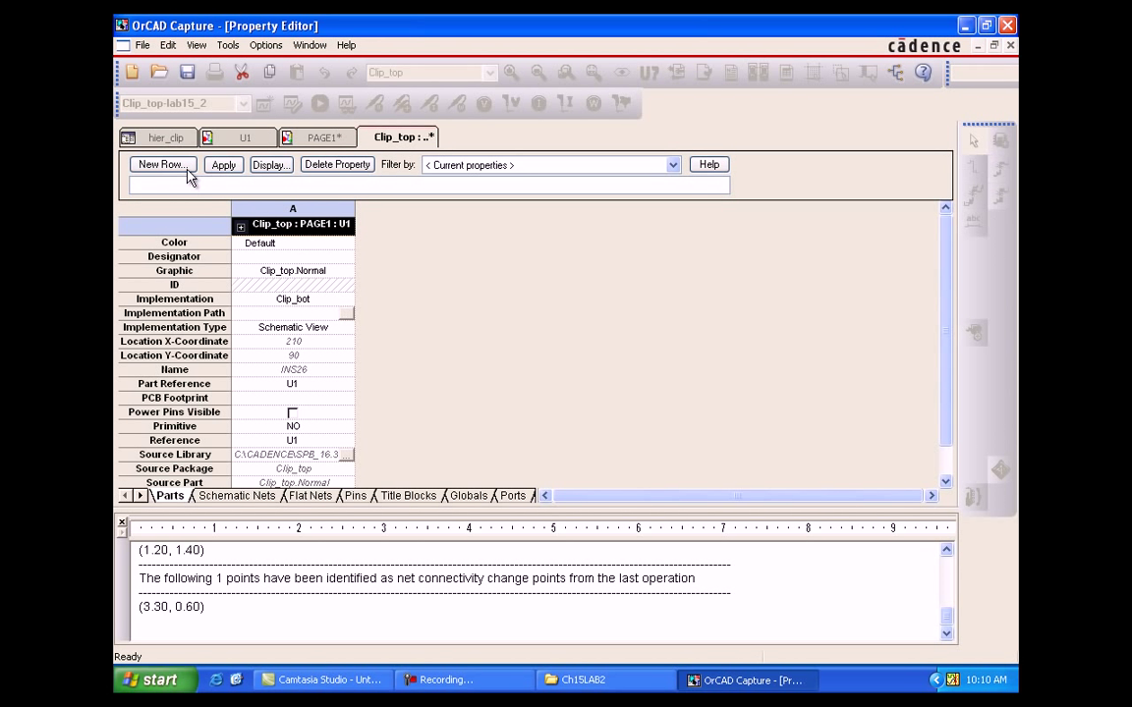
click(223, 164)
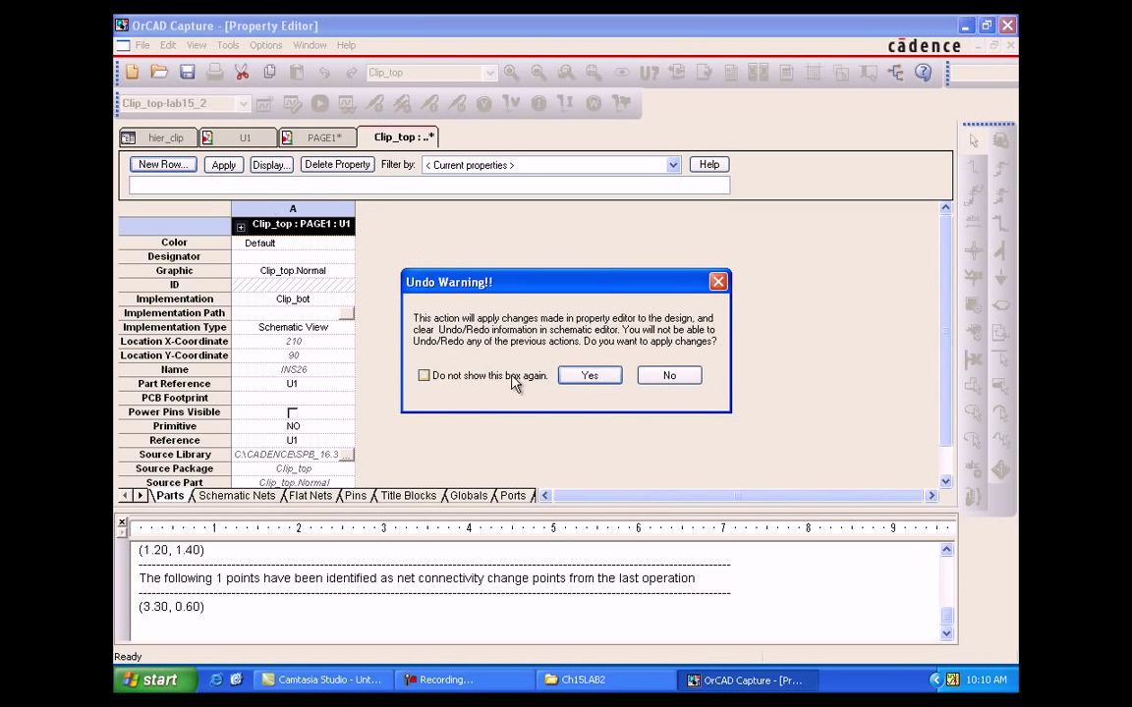
click(585, 376)
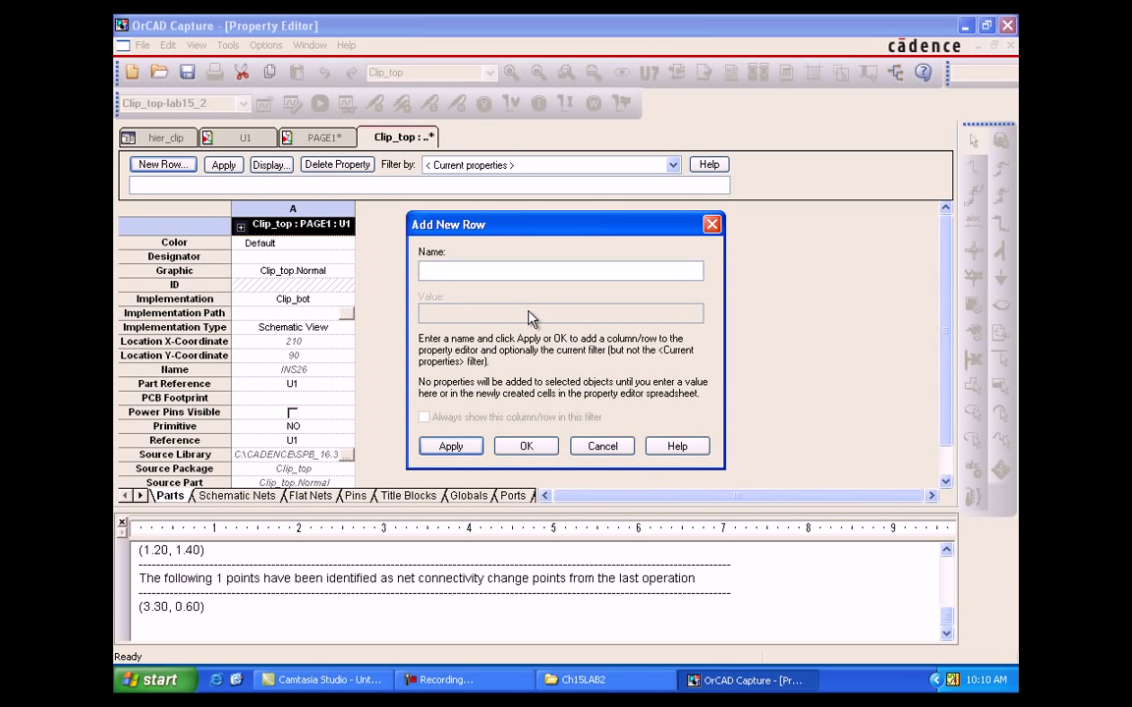
text(RVAL)
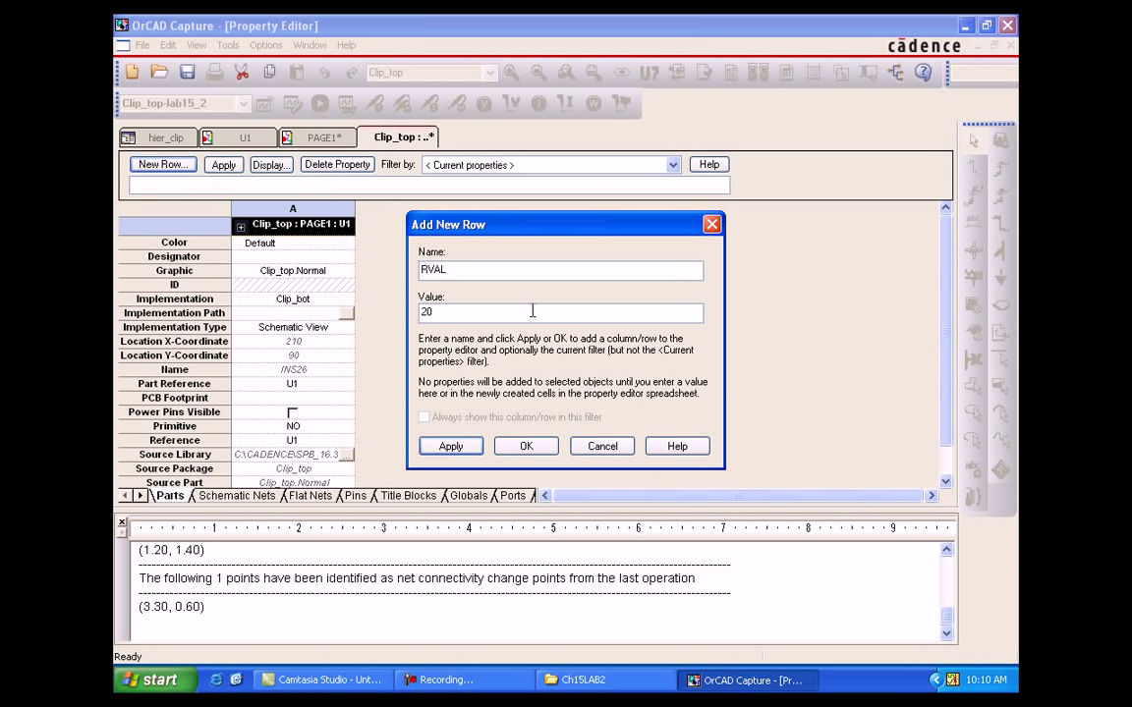
click(459, 446)
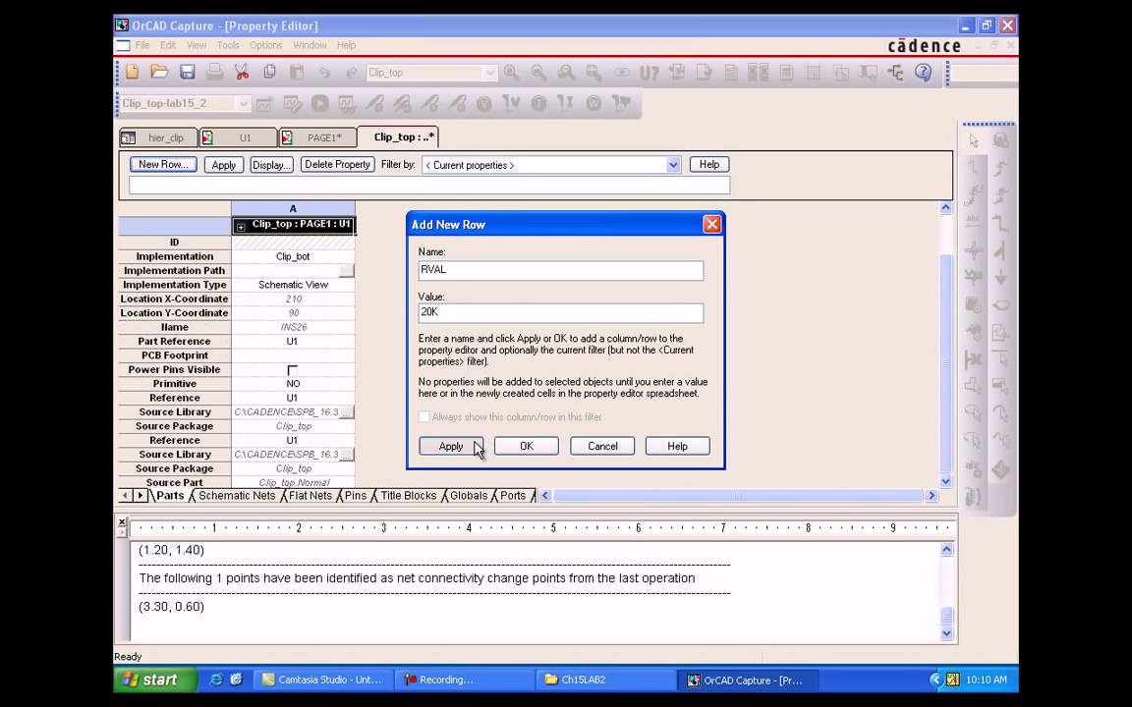
click(601, 446)
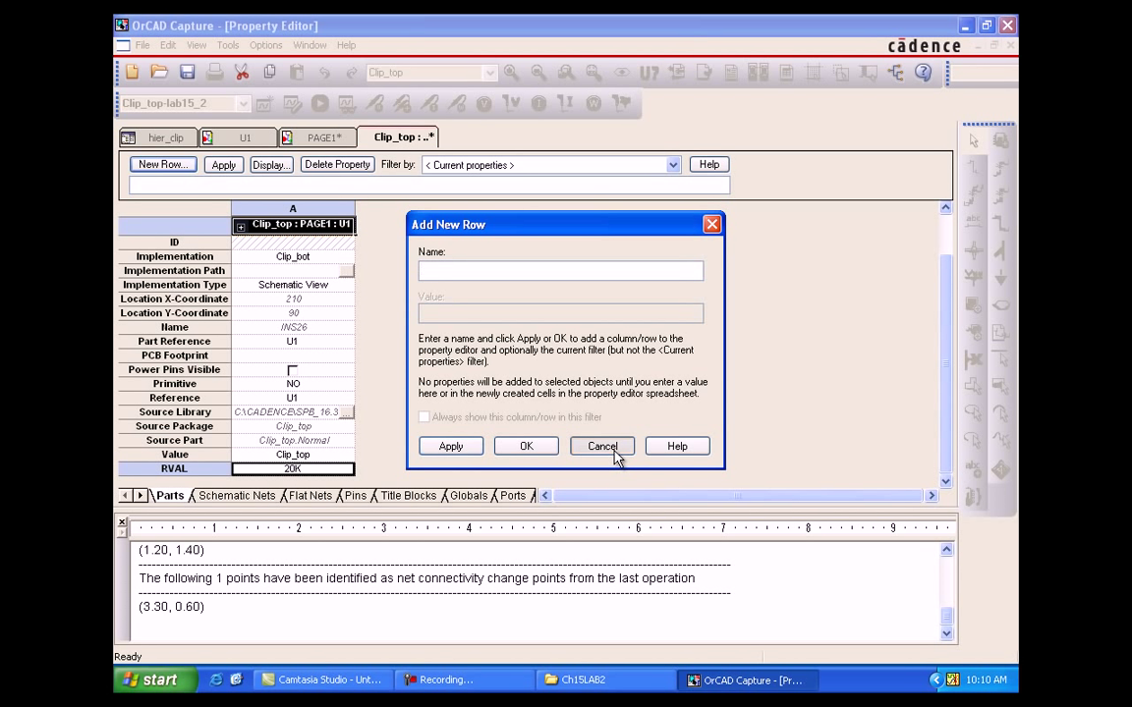
Display the name and value of U1's RVAL property on the schematic, and close the property editor.
click(292, 469)
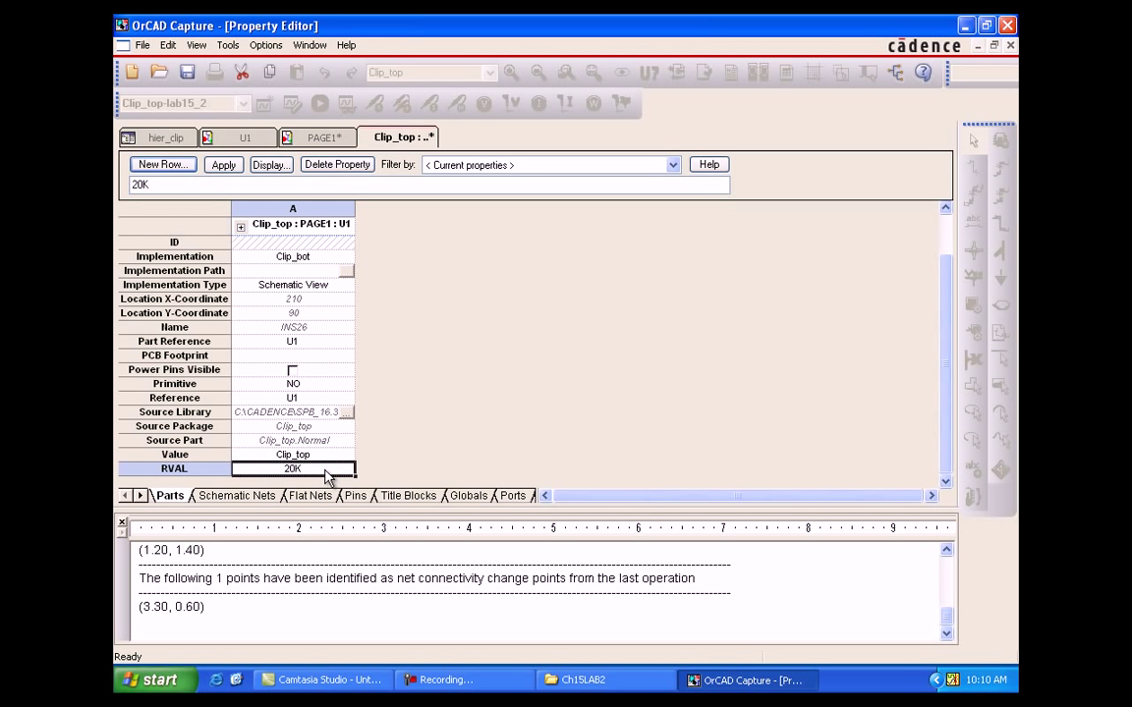
click(270, 165)
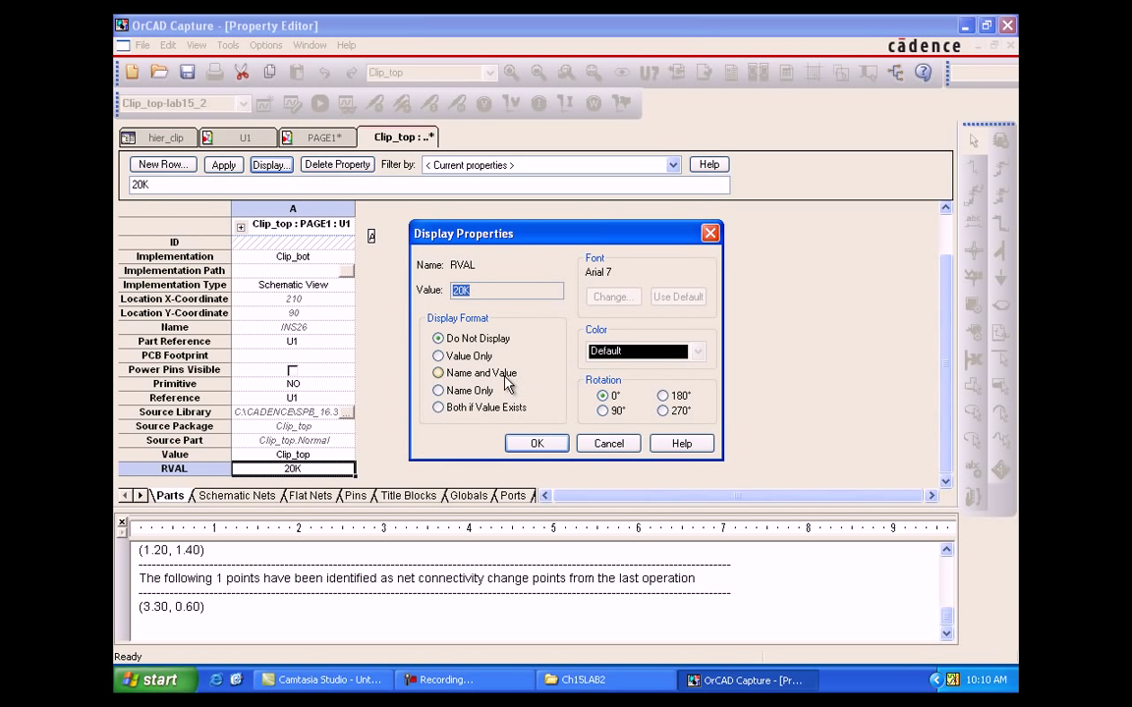
click(460, 373)
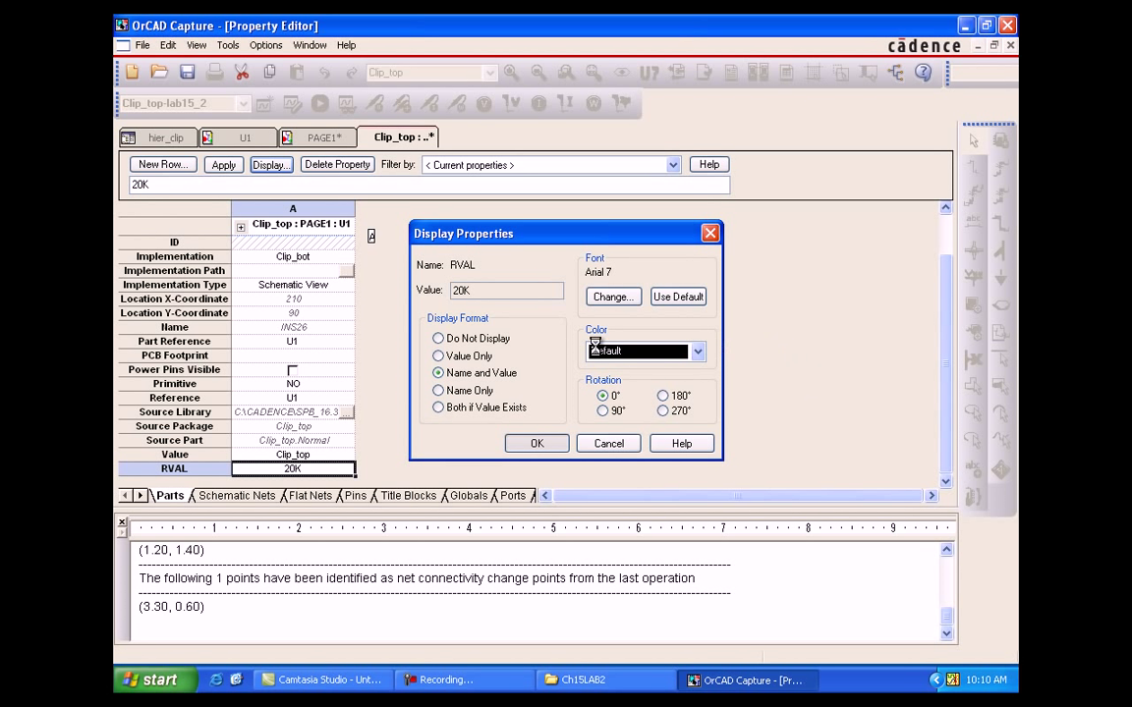
key(Return)
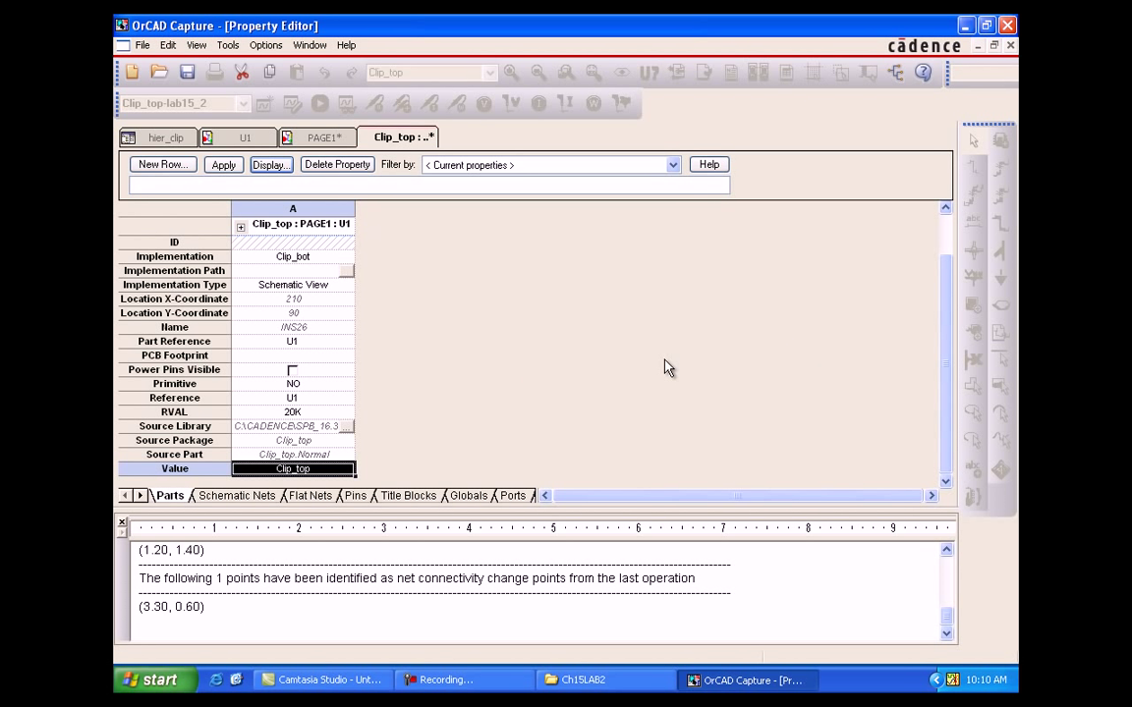
click(1010, 46)
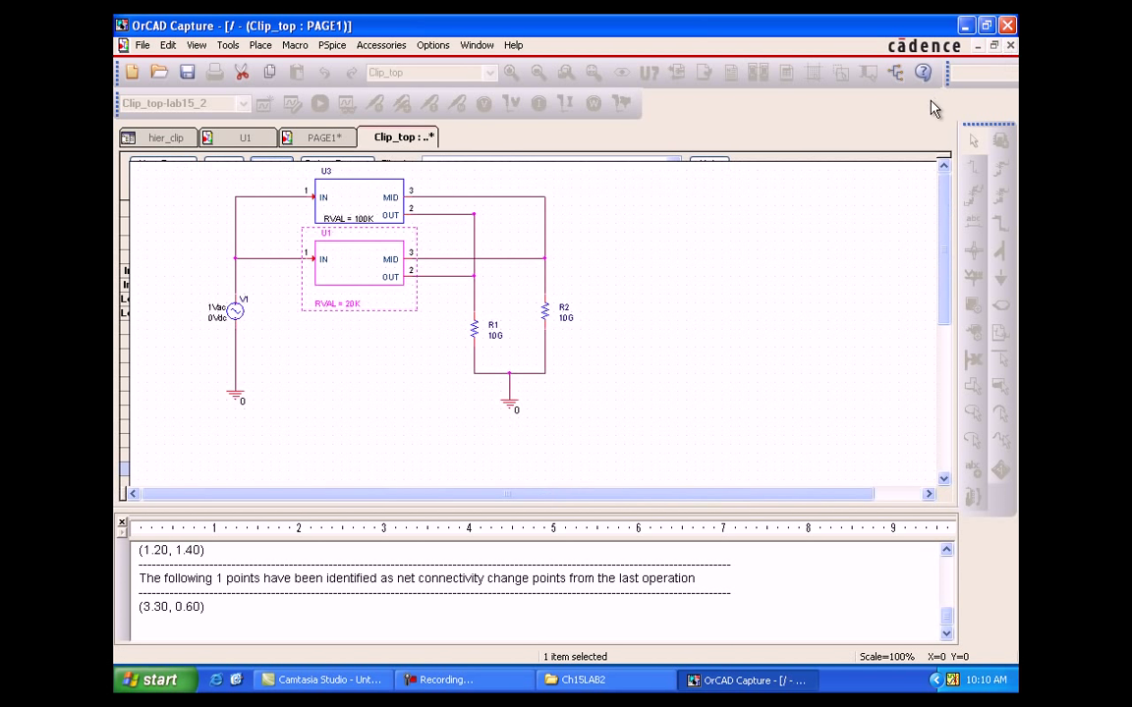
Move the RVAL = 20K label slightly closer to the lower edge of block U1.
click(339, 322)
click(358, 305)
drag(359, 305, 364, 296)
click(403, 336)
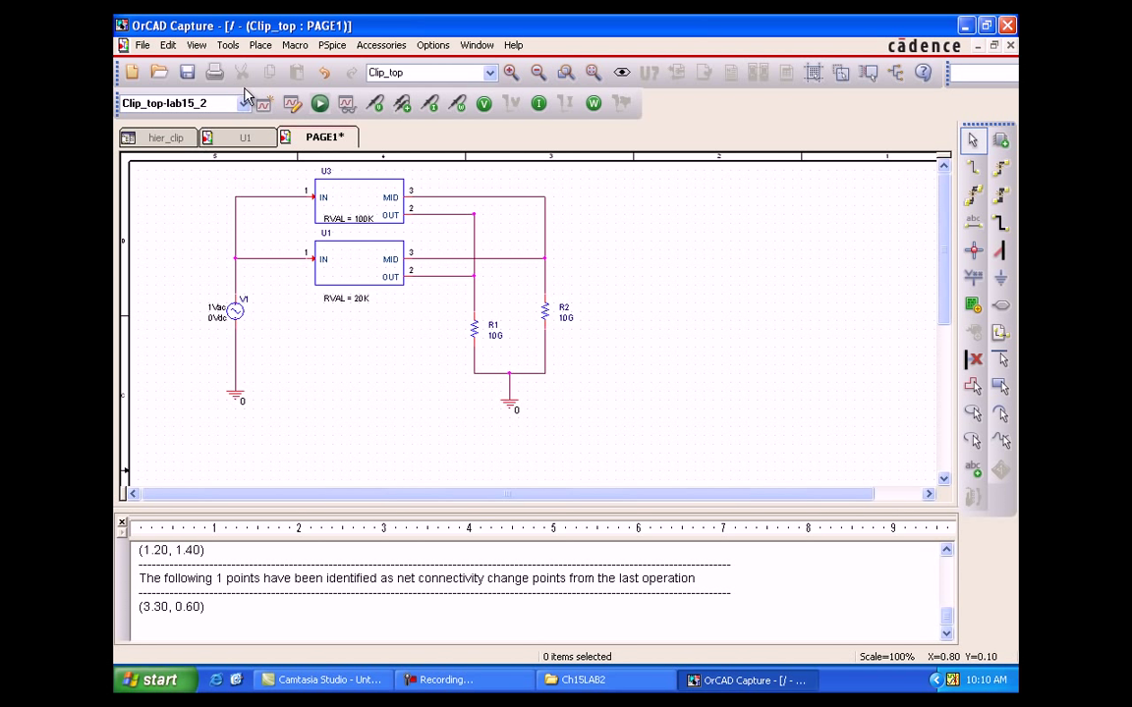
Create the PSpice netlist for the Clip_top schematic, accepting the loss of undo history.
click(334, 46)
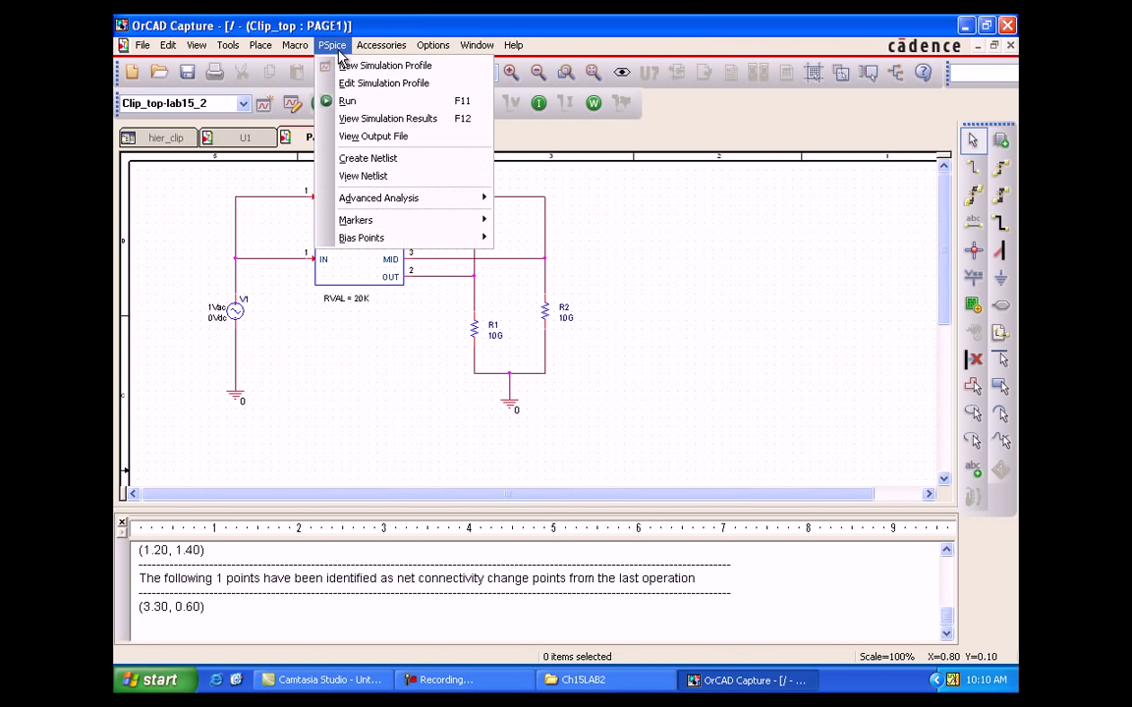
click(351, 158)
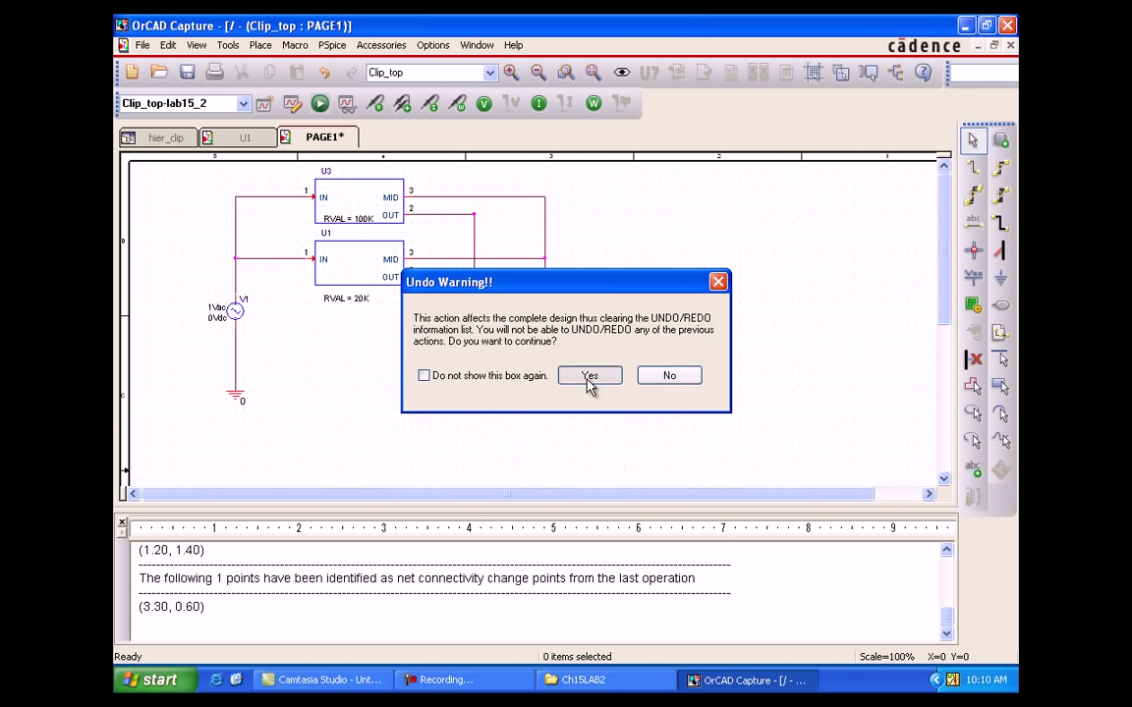
click(589, 375)
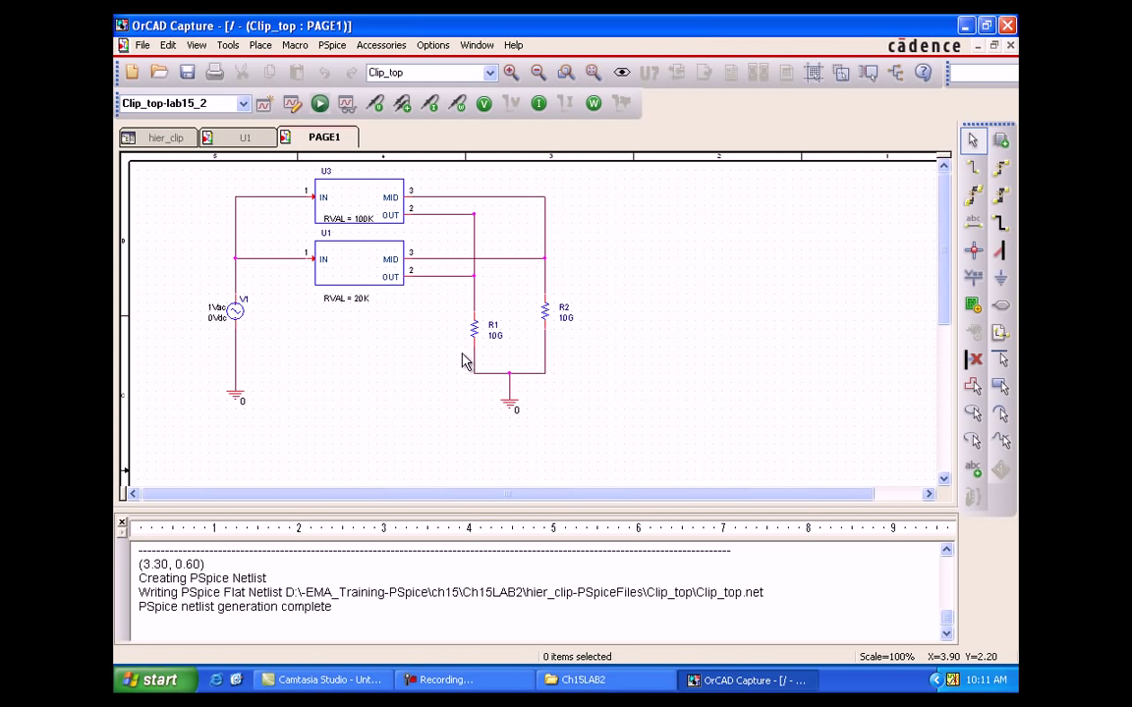
Examine the R4 entries of blocks U1 and U3 in the generated PSpice netlist, and close the netlist.
click(332, 45)
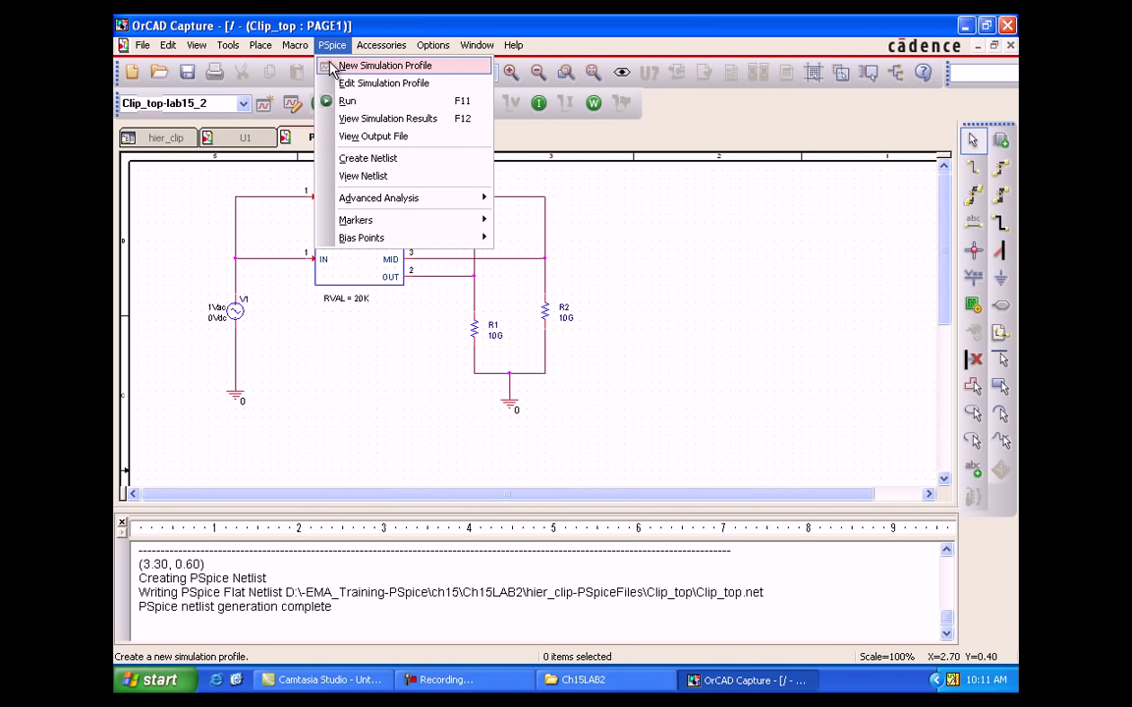
click(390, 181)
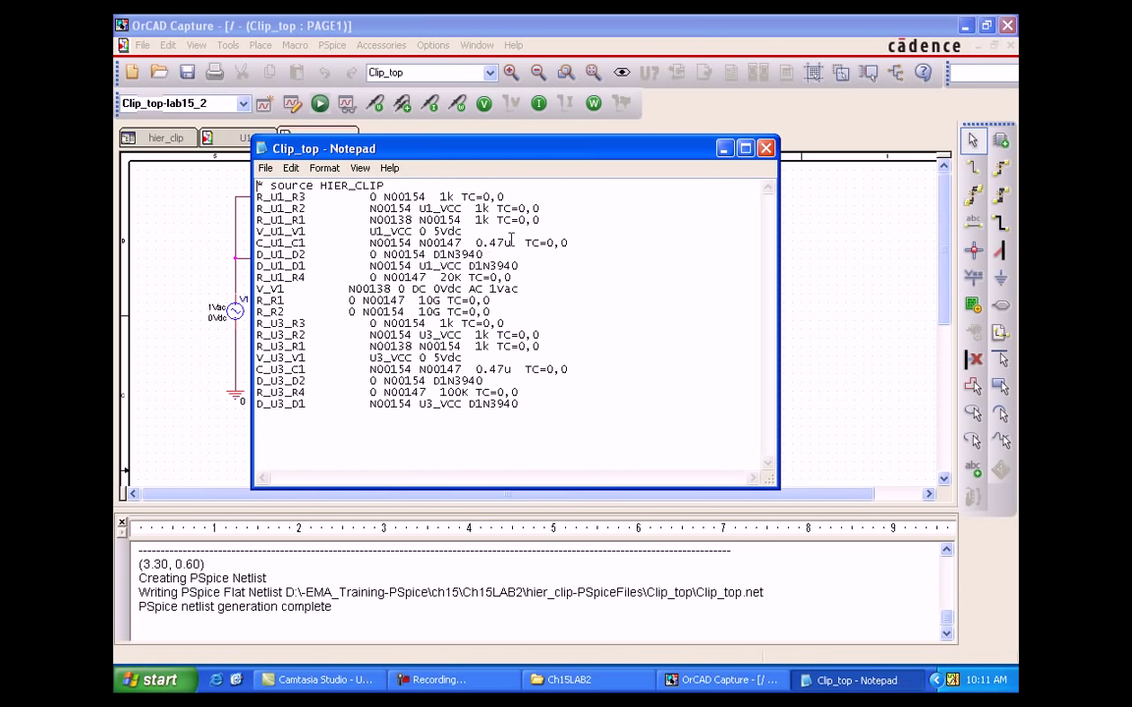
drag(478, 147, 650, 172)
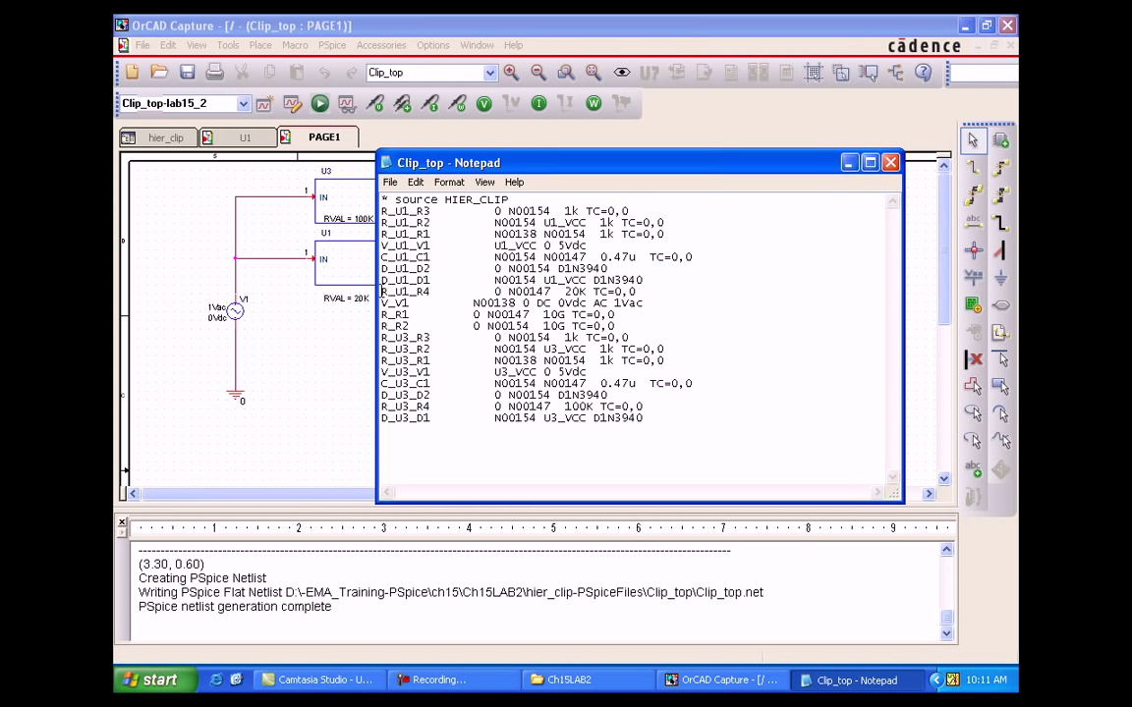
drag(382, 291, 587, 292)
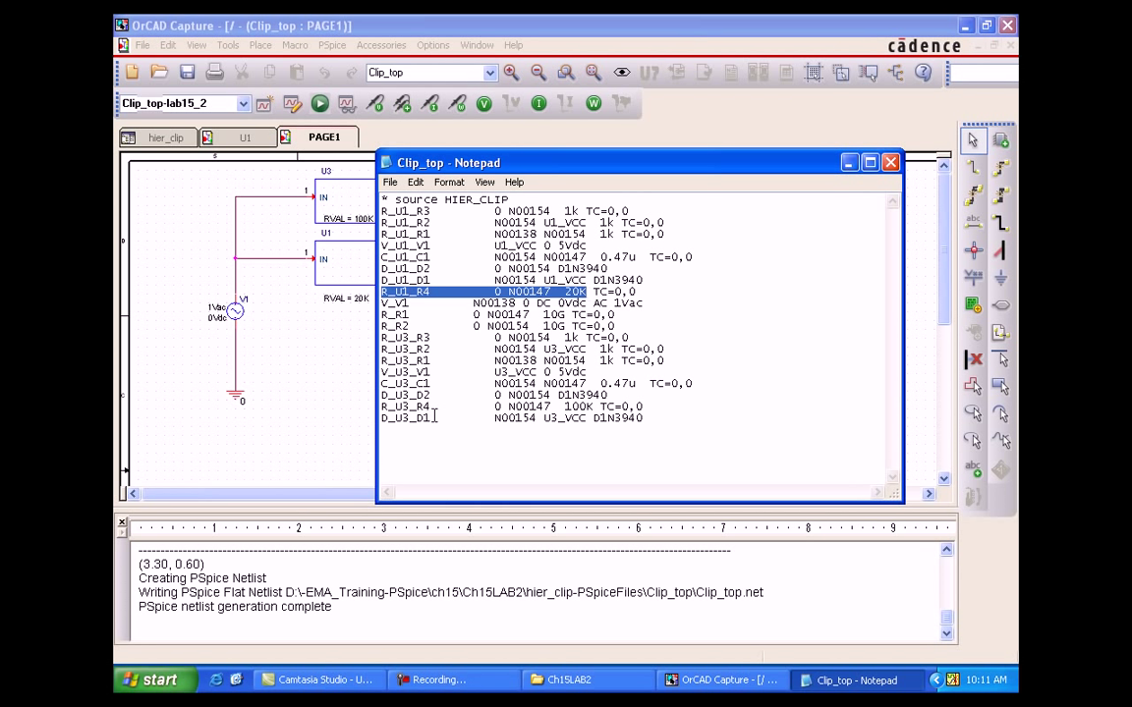
click(383, 405)
drag(383, 405, 619, 406)
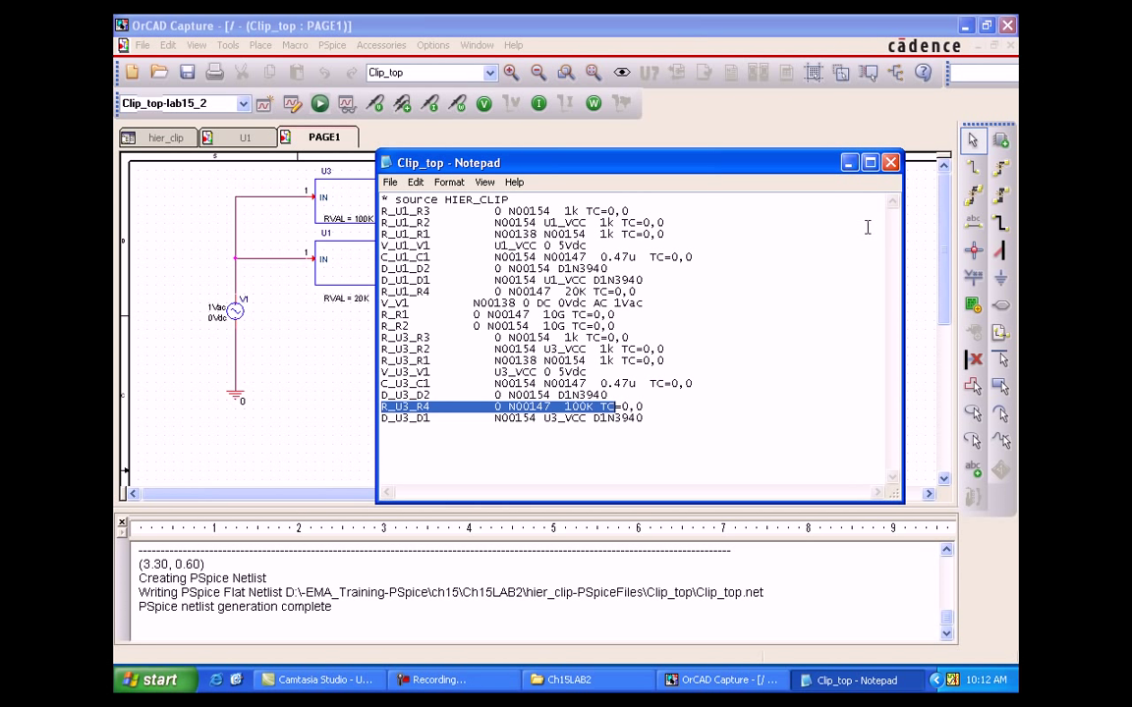
click(891, 163)
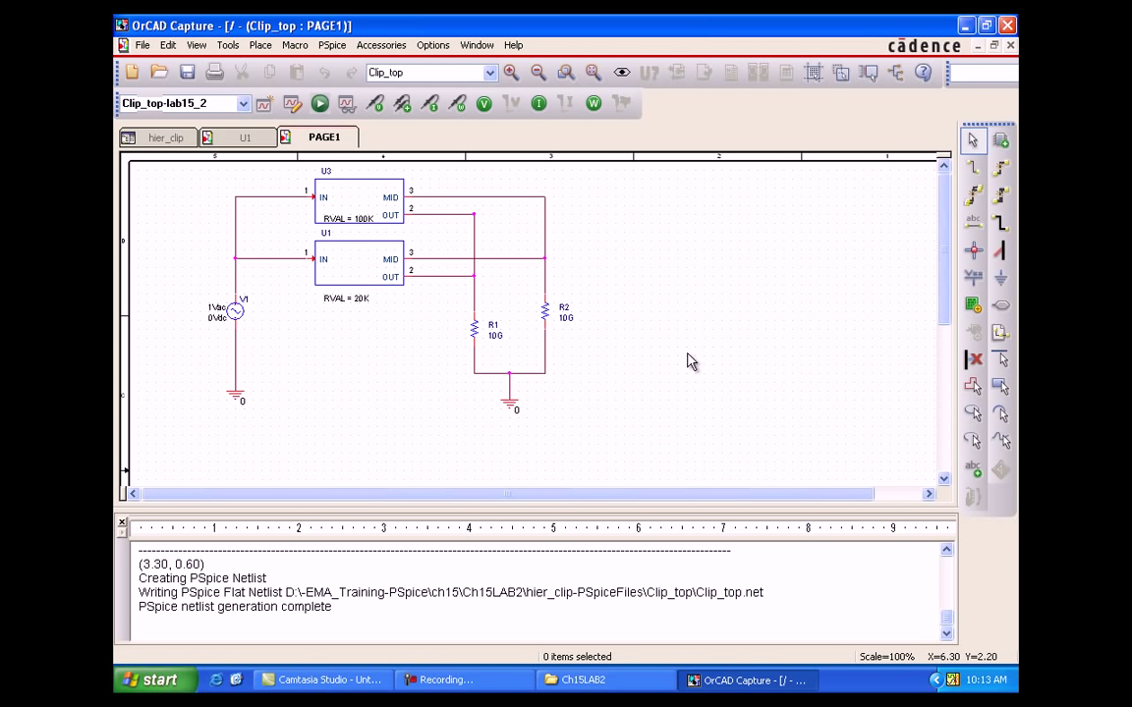
Start a new PSpice netlist from the hier_clip project and enable the hierarchical netlist format.
click(162, 138)
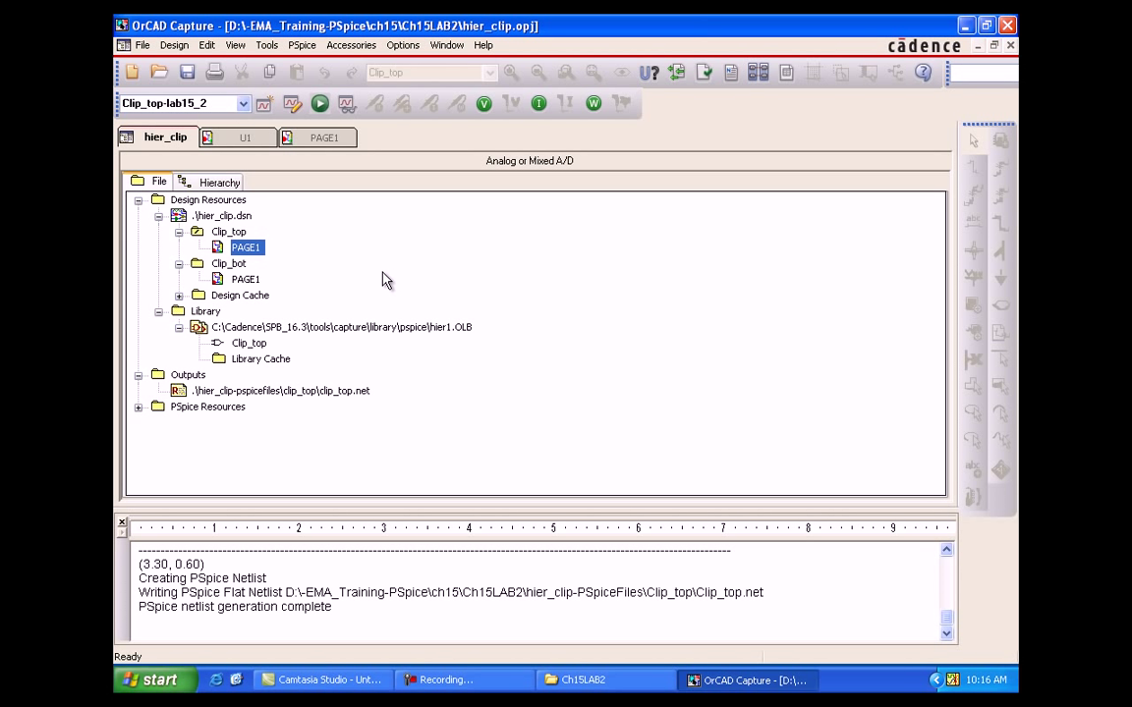
click(265, 46)
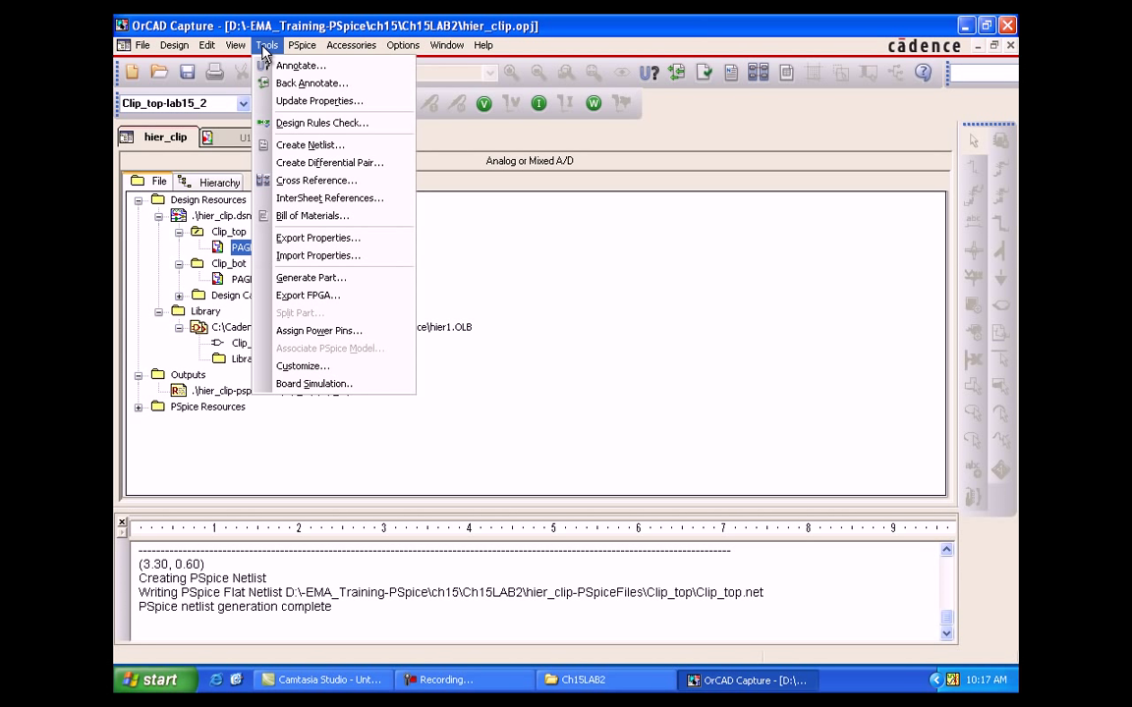
click(310, 145)
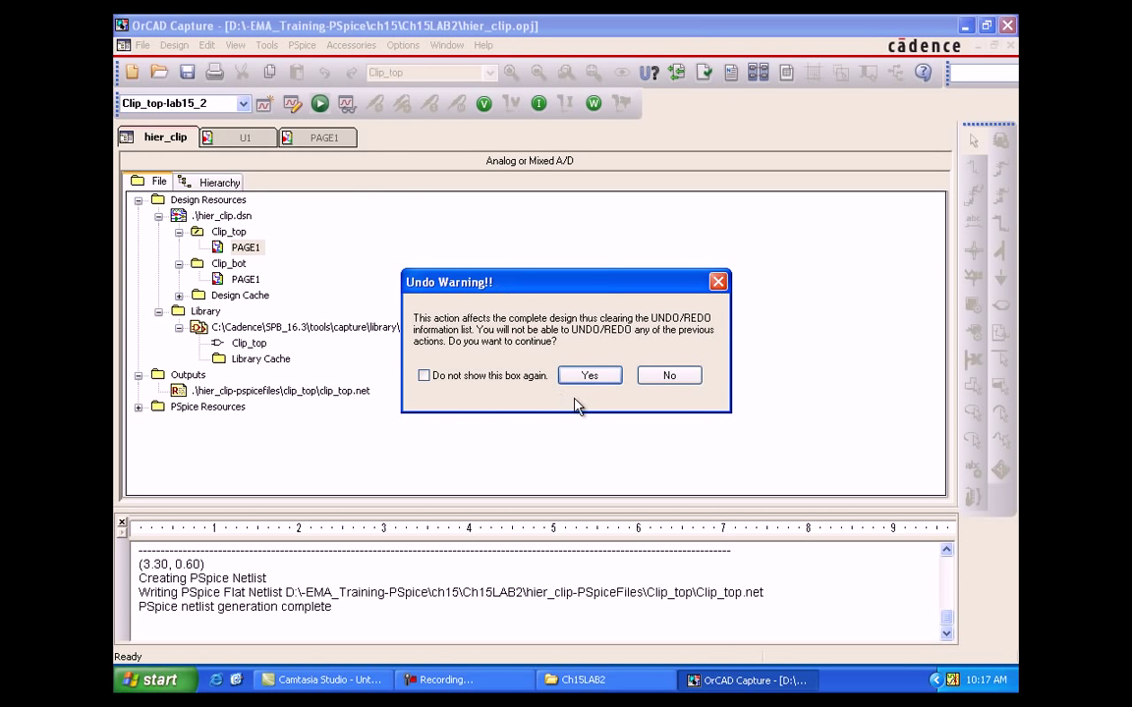
click(588, 377)
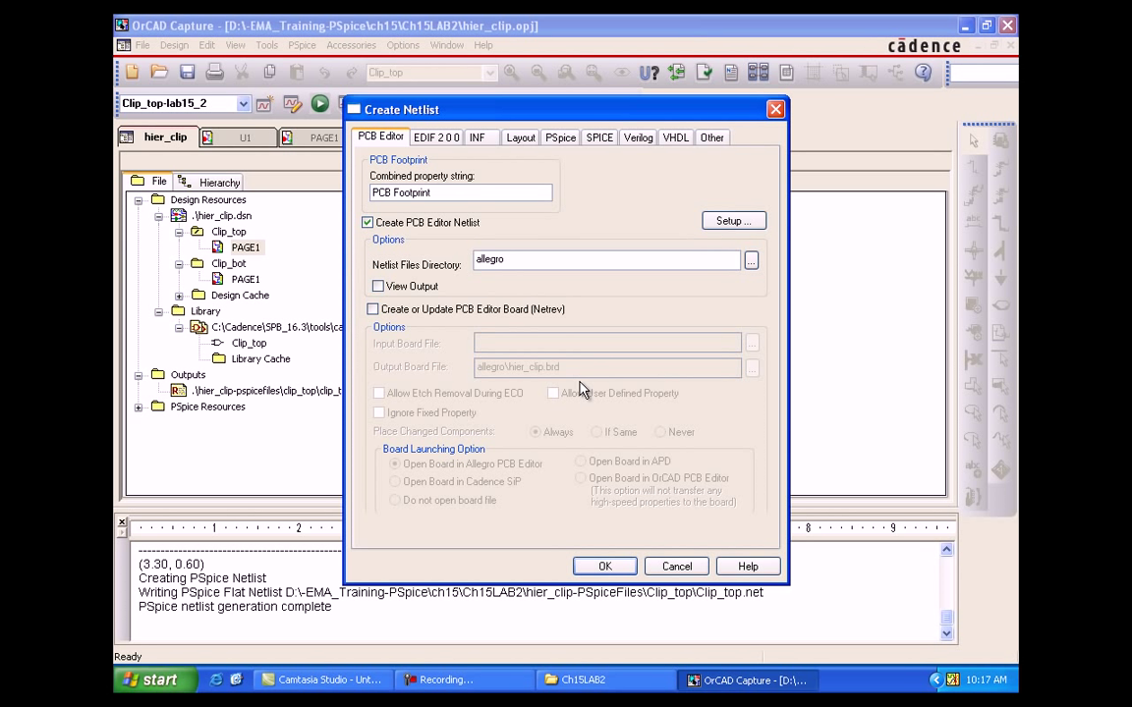
click(561, 138)
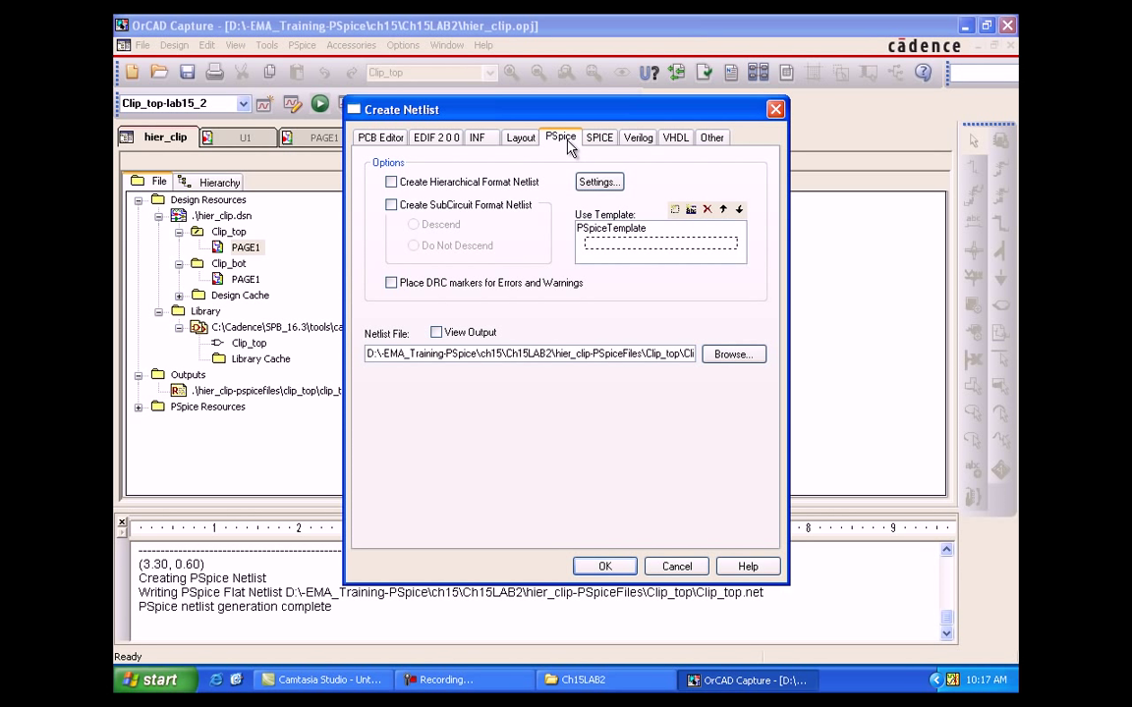
click(397, 182)
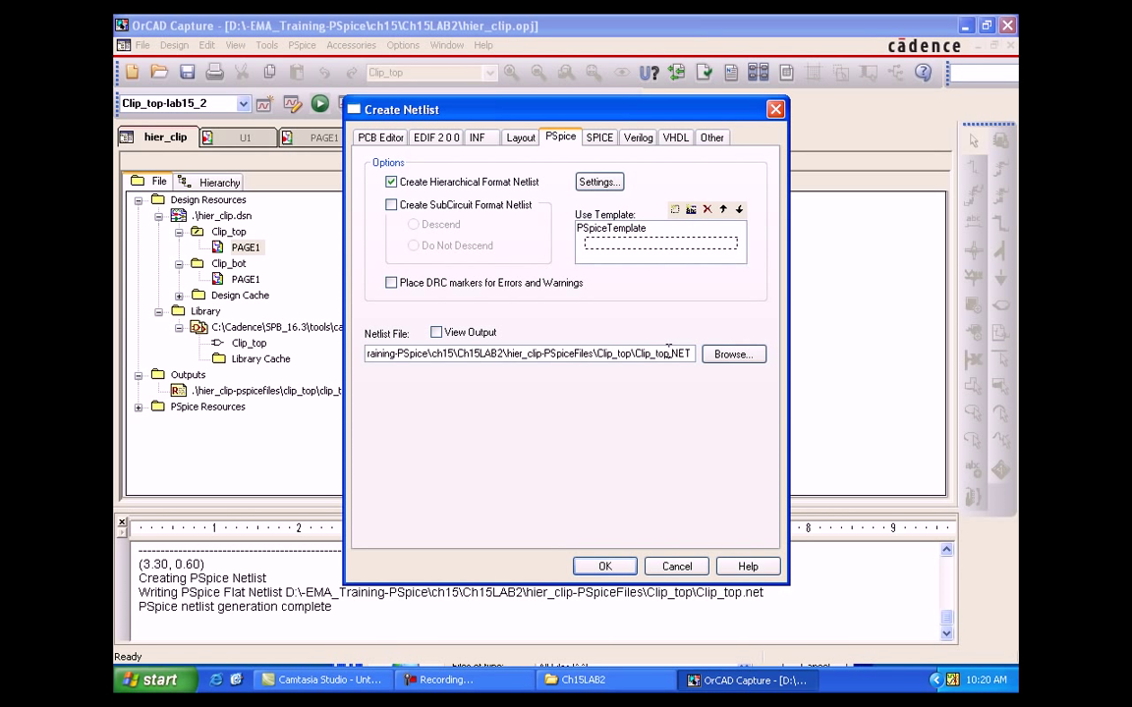
Change the netlist's file name to Hier, keeping the Clip_top folder, and generate the netlist.
drag(669, 353, 655, 354)
text(Hi)
text(.)
key(BackSpace)
click(605, 567)
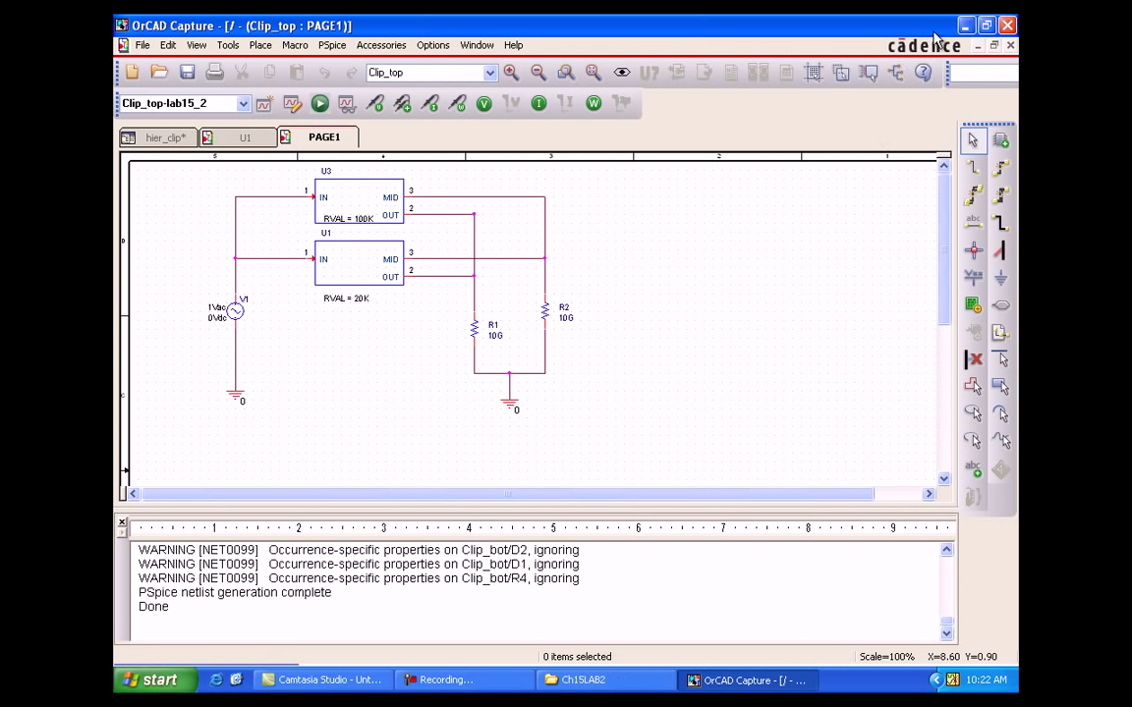
Switch to the Ch15LAB2 folder and open the Hier netlist from hier_clip-PSpiceFiles\Clip_top to examine its RVAL parameters.
click(964, 27)
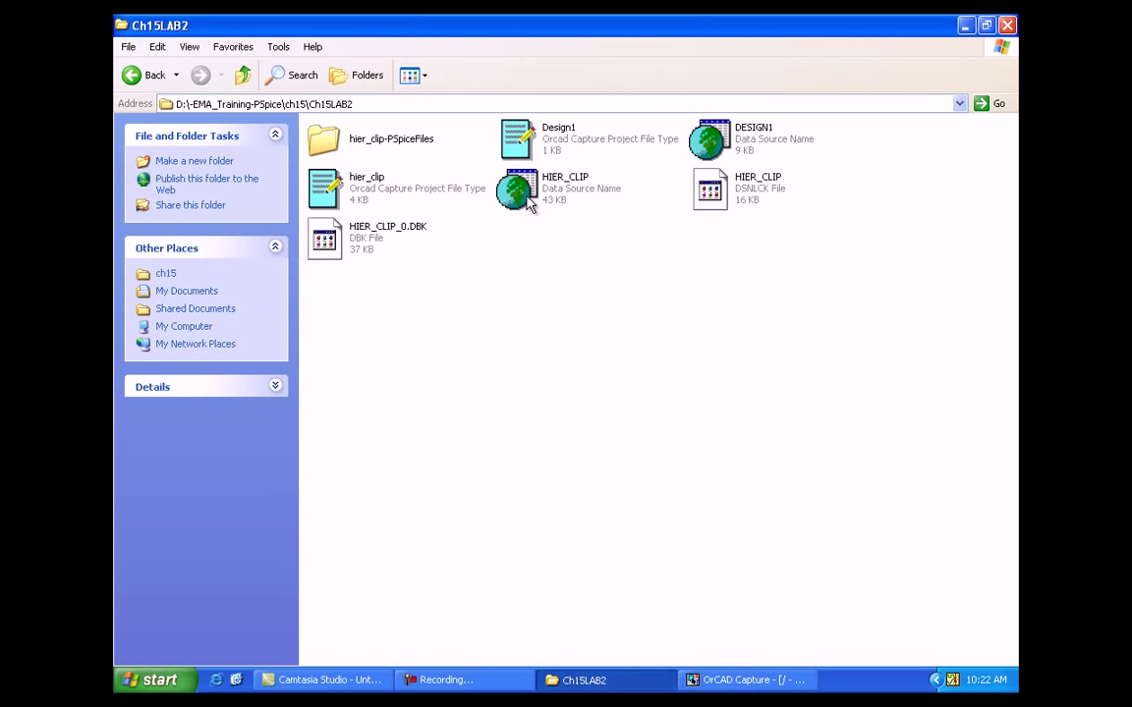
double_click(417, 147)
double_click(371, 144)
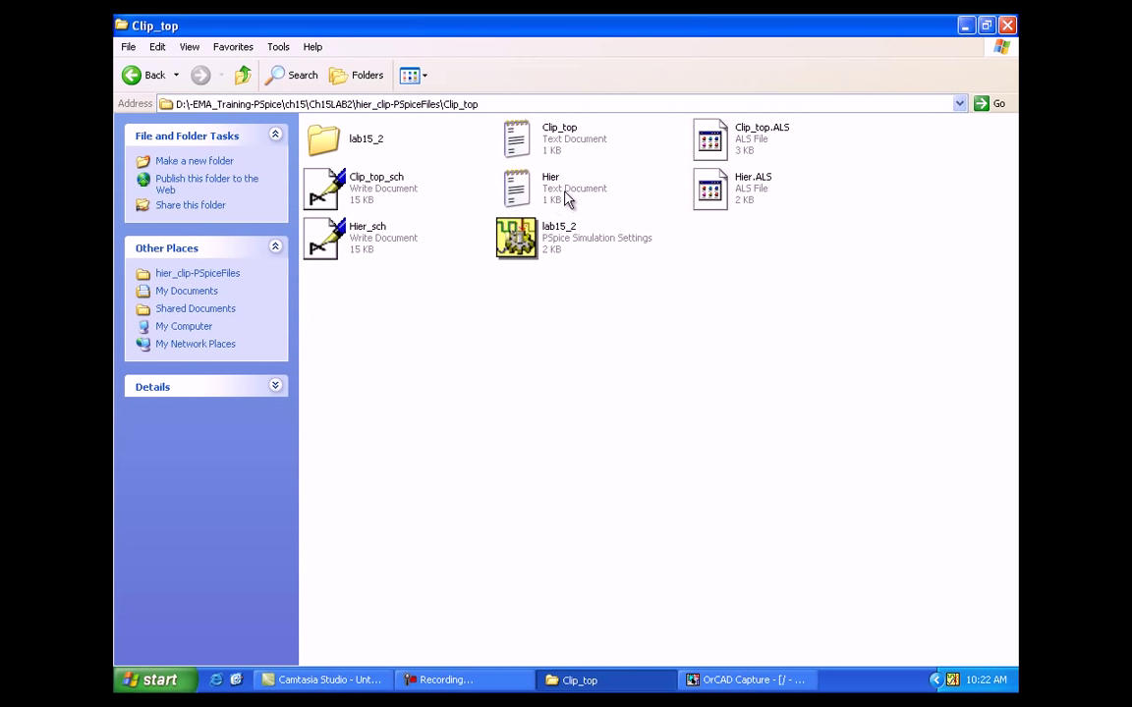
click(570, 197)
double_click(572, 194)
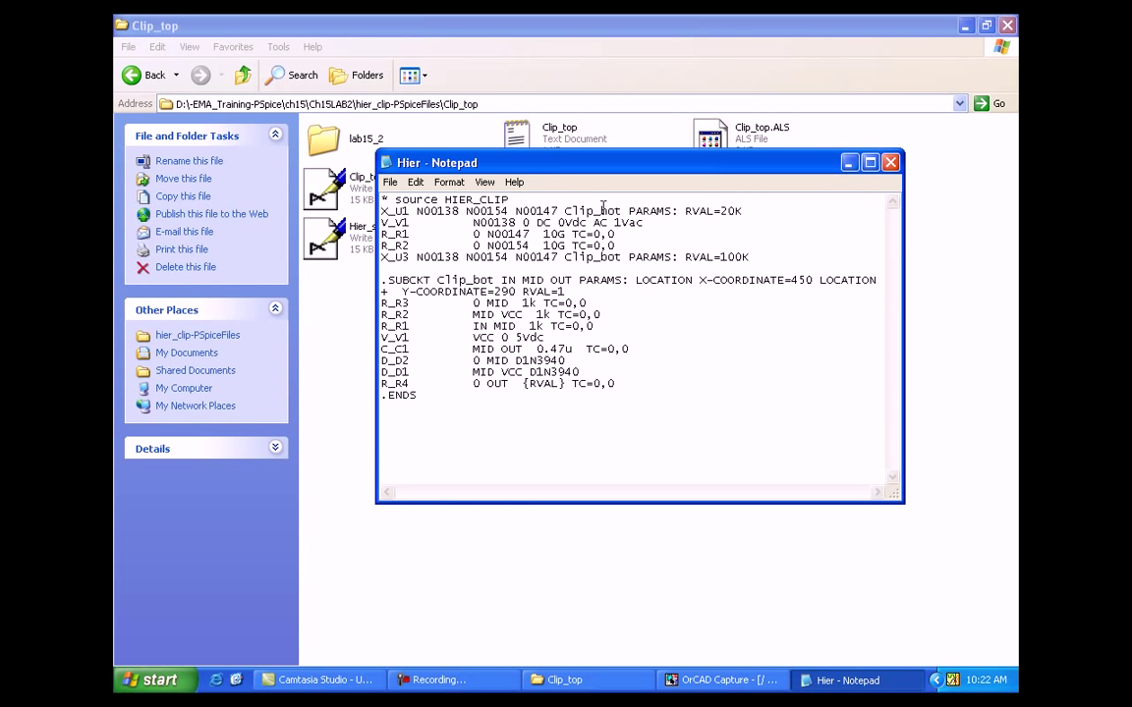
click(869, 163)
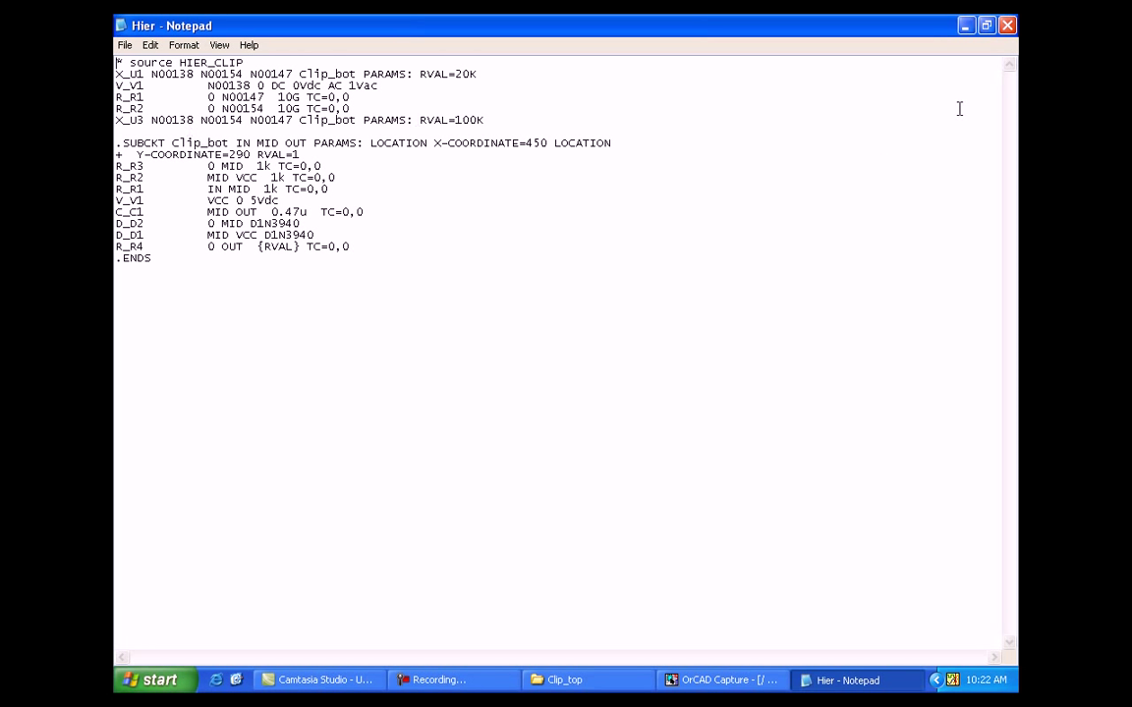
click(986, 25)
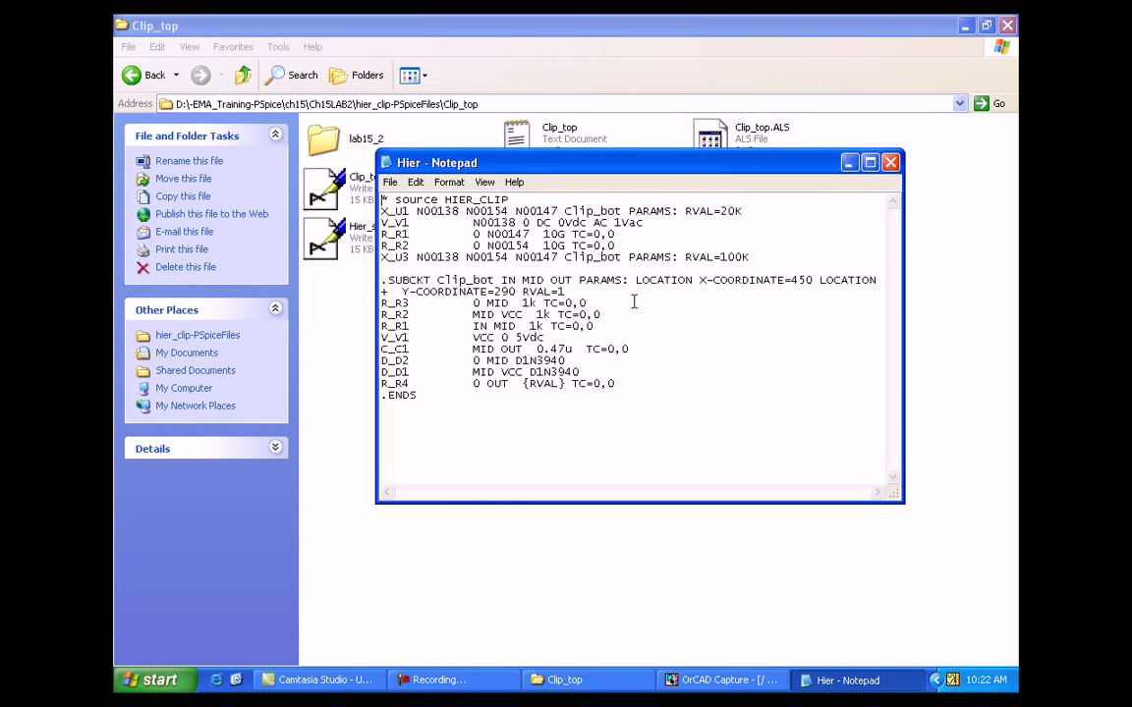